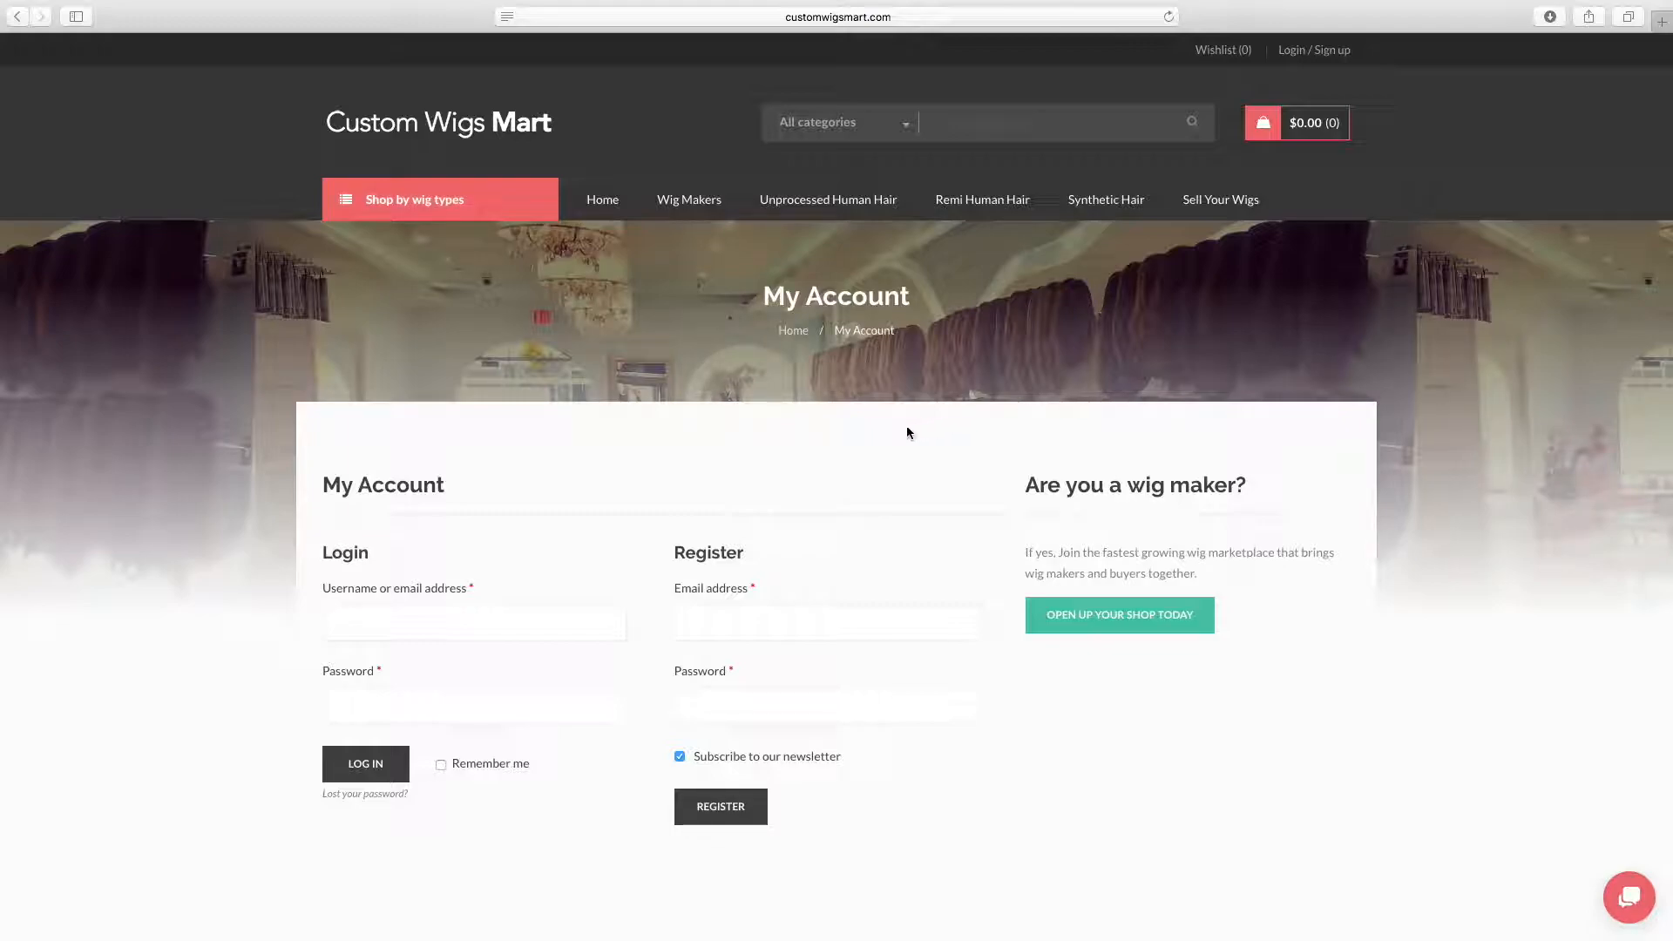
Log in to the existing account with its e-mail address and password, and decline saving the password for now
{"action": "left_click", "coordinate": [542, 619]}
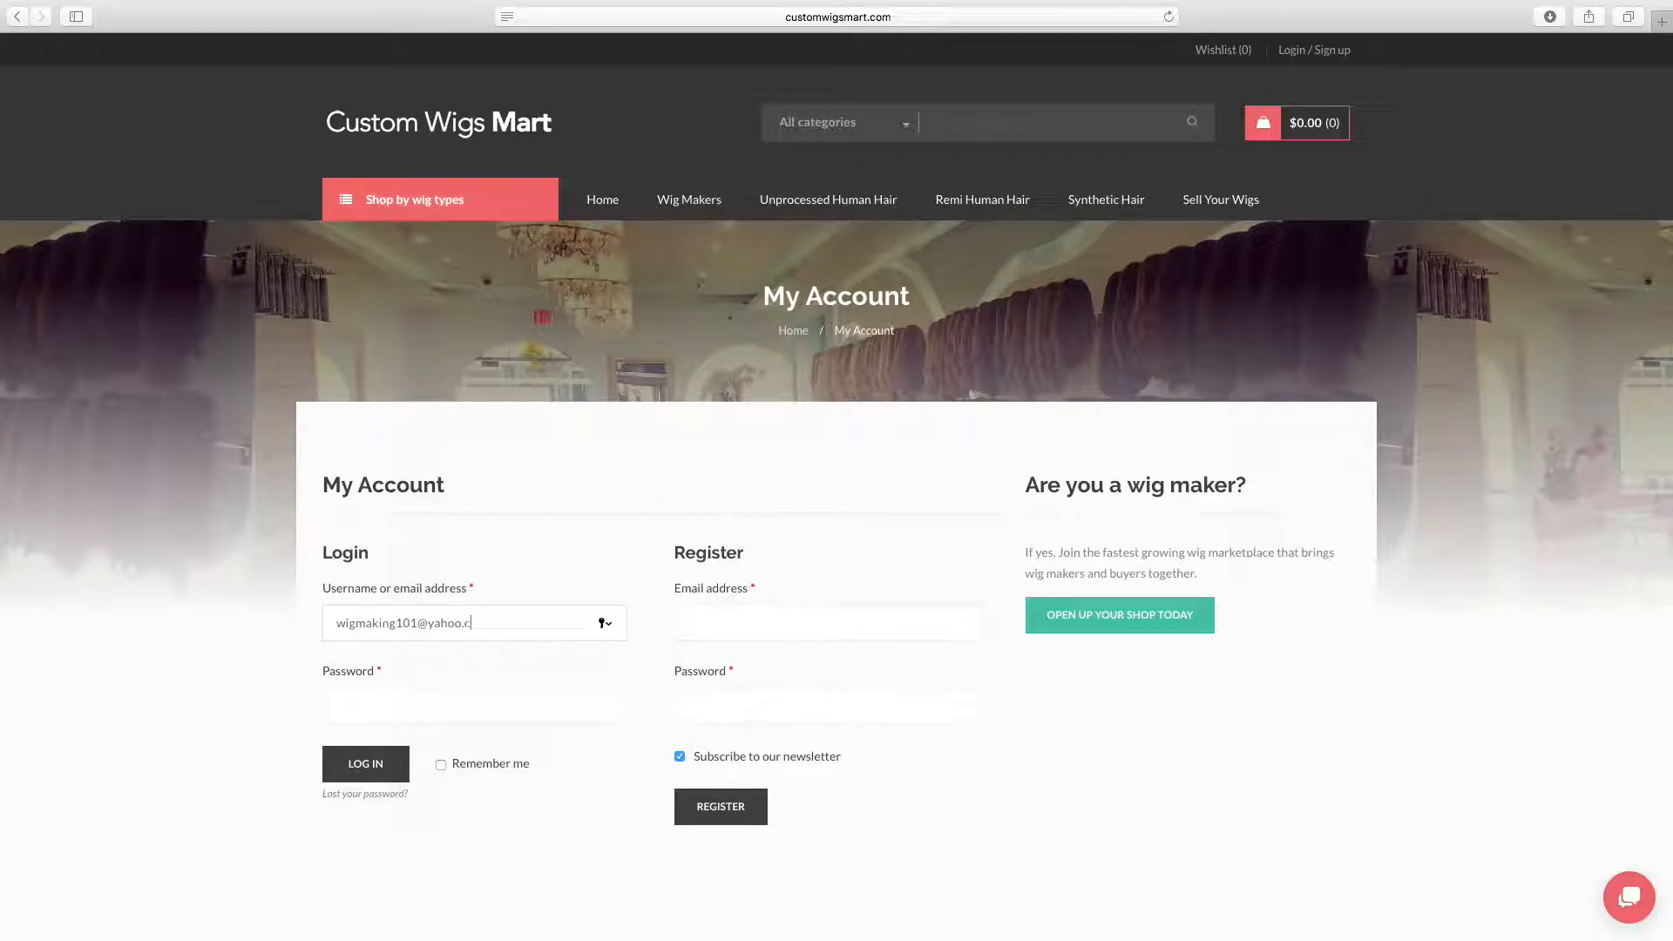
{"action": "left_click", "coordinate": [488, 696]}
{"action": "type", "text": "••••••••"}
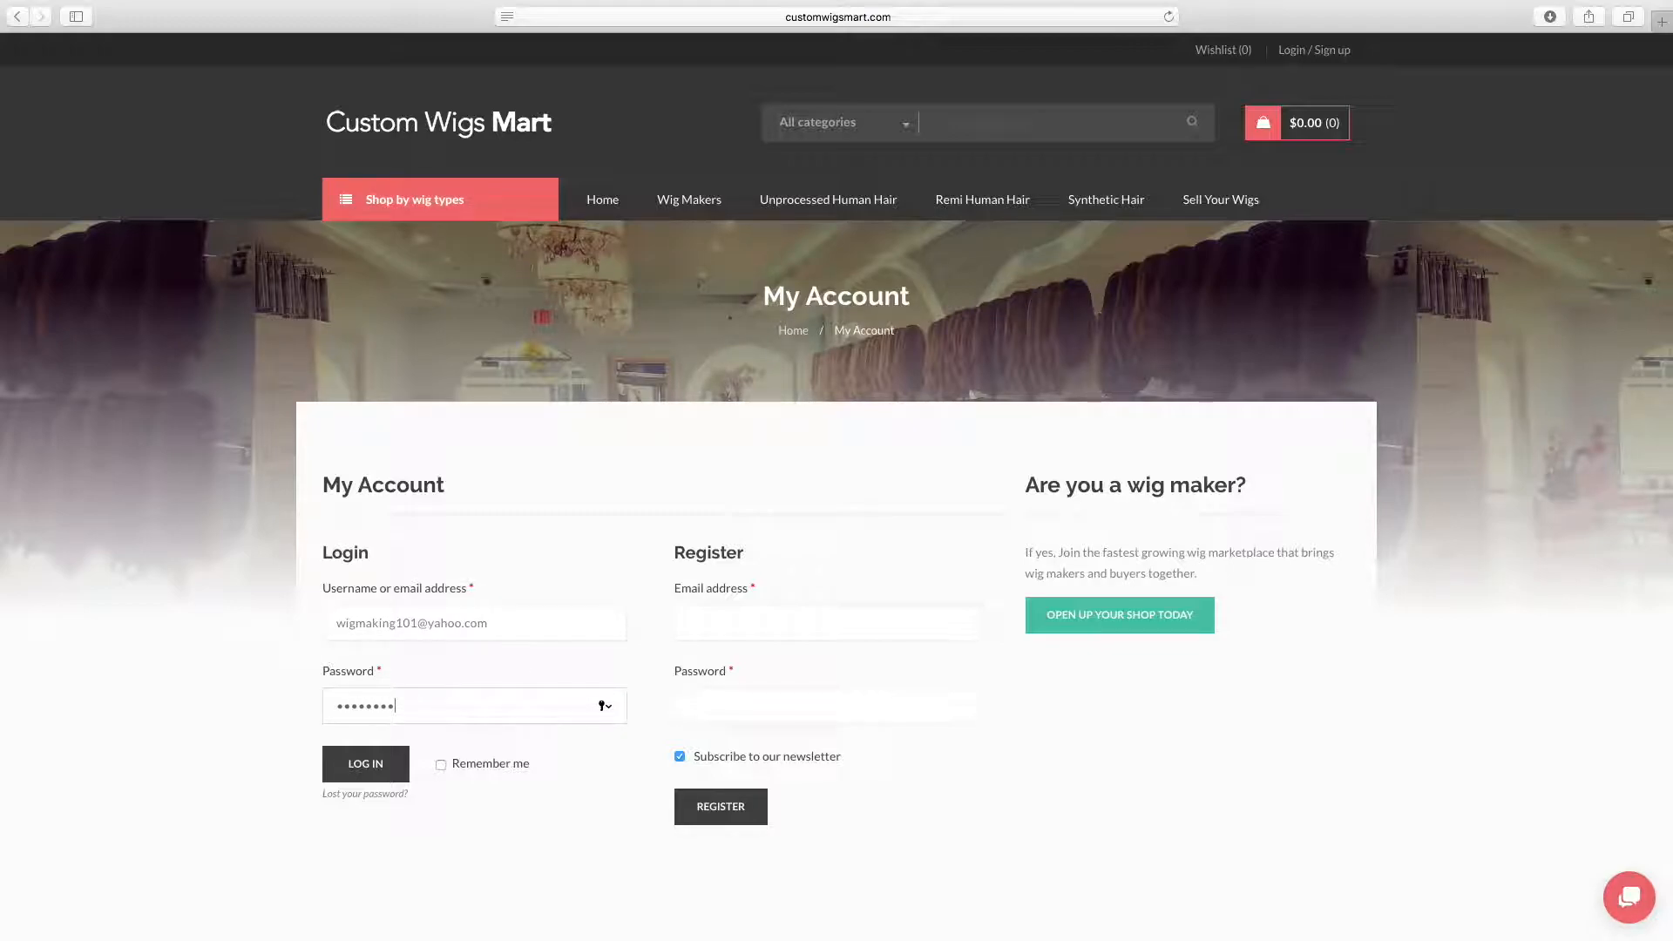
{"action": "type", "text": "•"}
{"action": "left_click", "coordinate": [365, 758]}
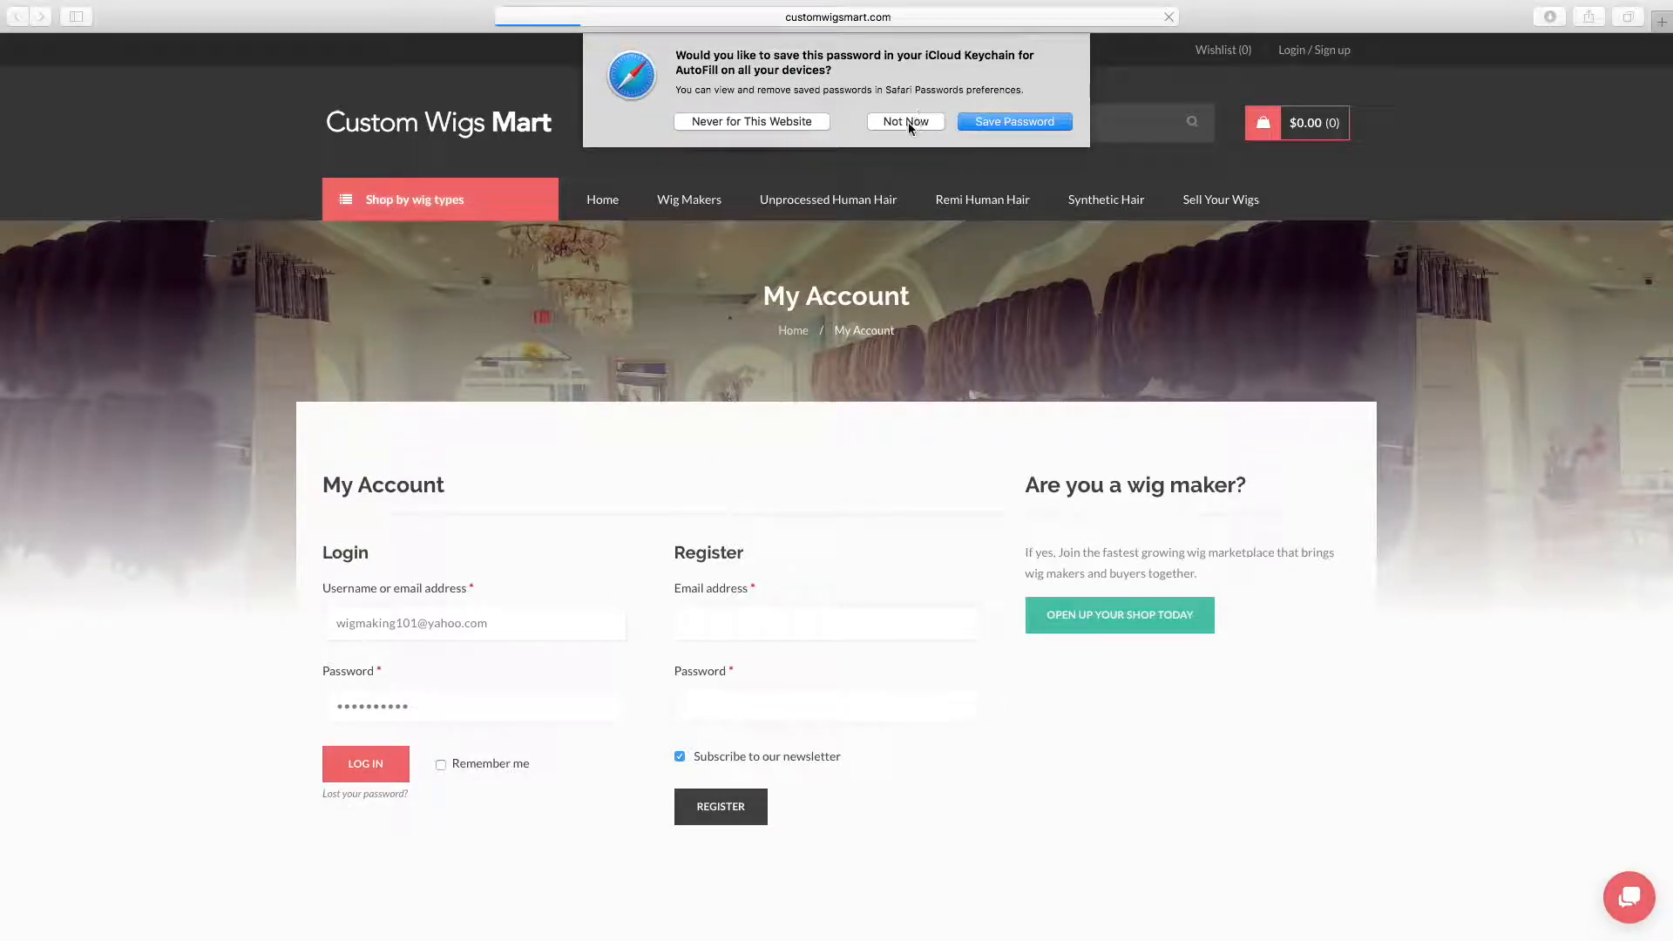
{"action": "left_click", "coordinate": [906, 122]}
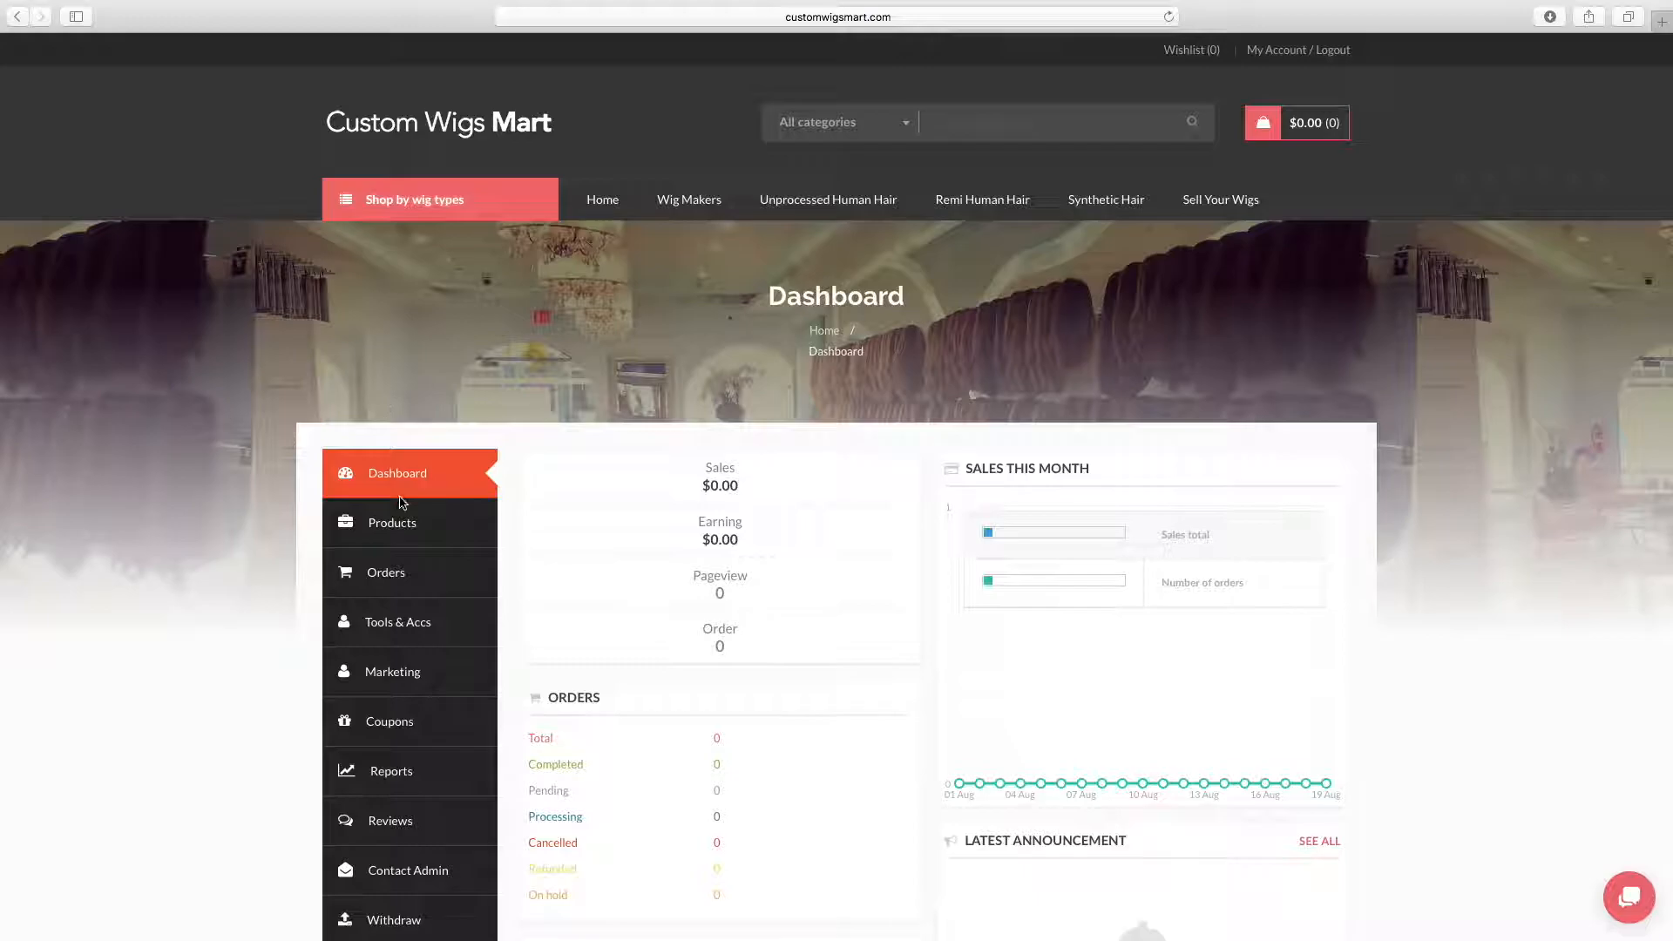
Open the store settings from the dashboard and check the options offered for My Specialties without changing them
{"action": "scroll", "coordinate": [397, 486], "scroll_direction": "down", "scroll_amount": 5}
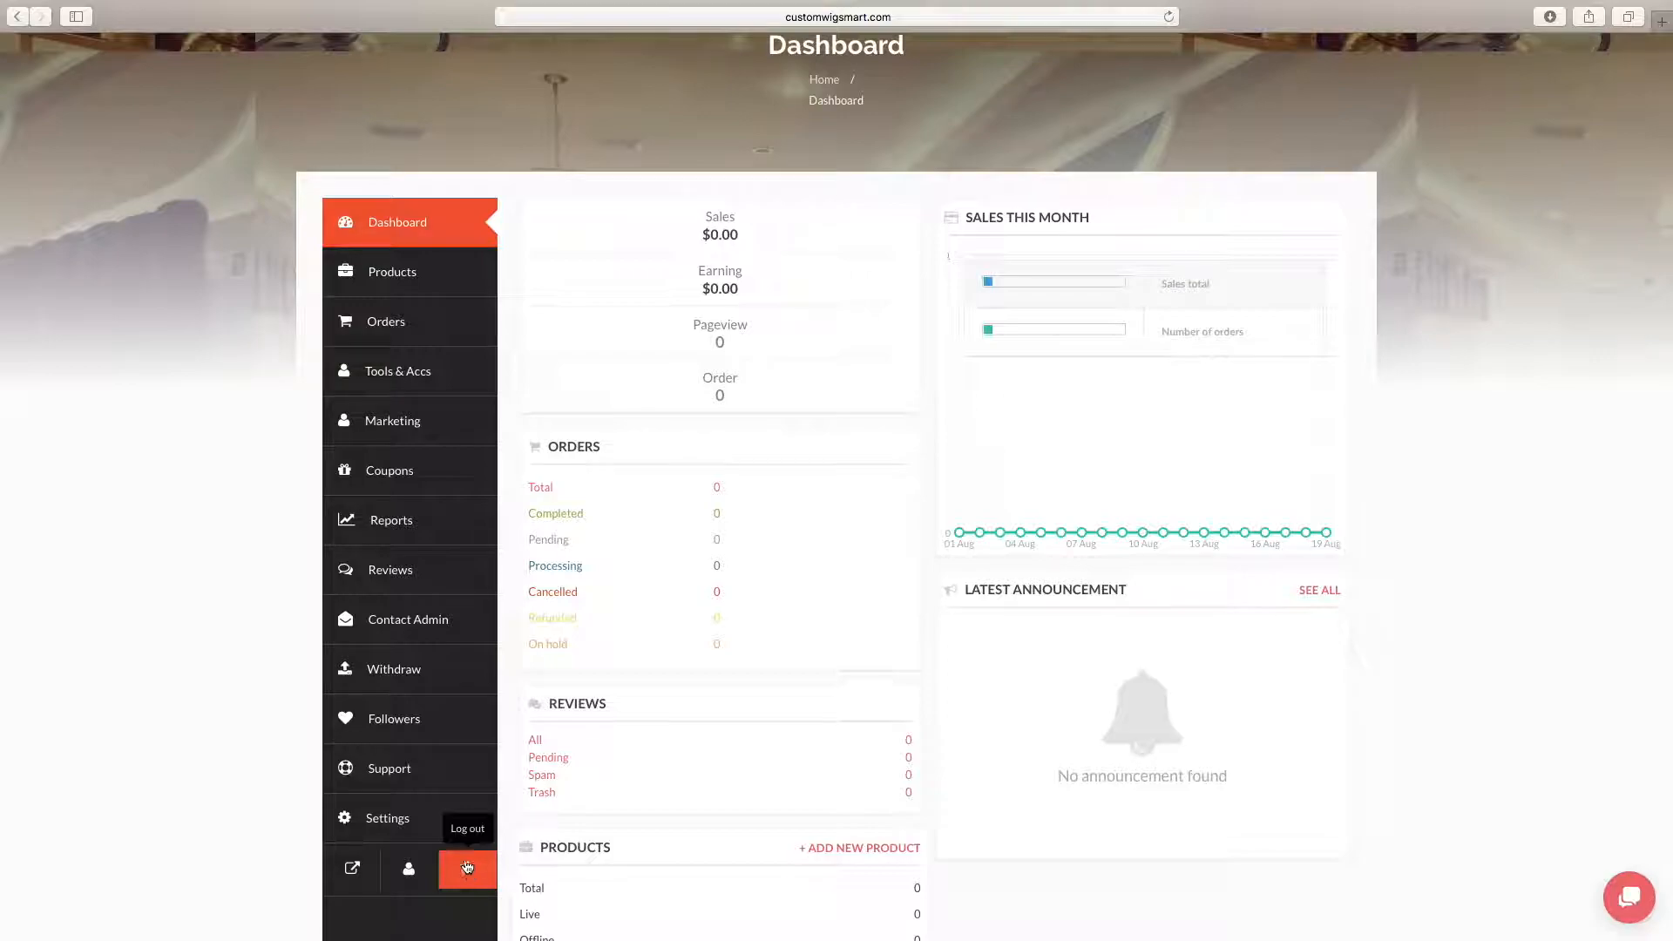
{"action": "left_click", "coordinate": [429, 818]}
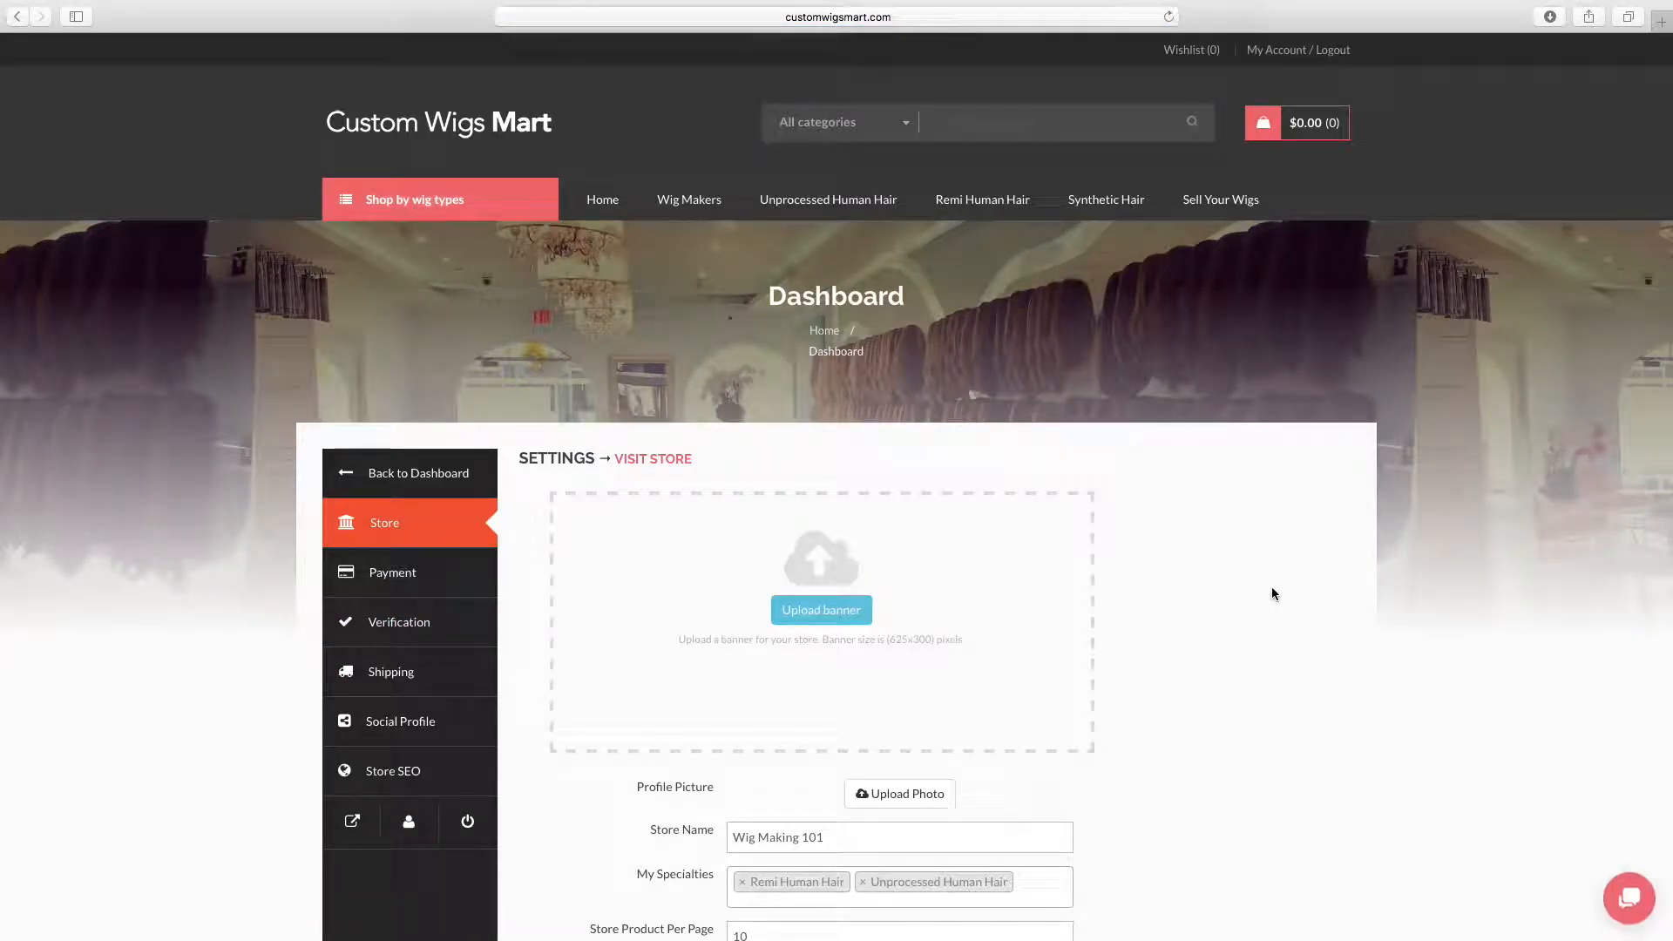
{"action": "scroll", "coordinate": [1272, 594], "scroll_direction": "down", "scroll_amount": 3}
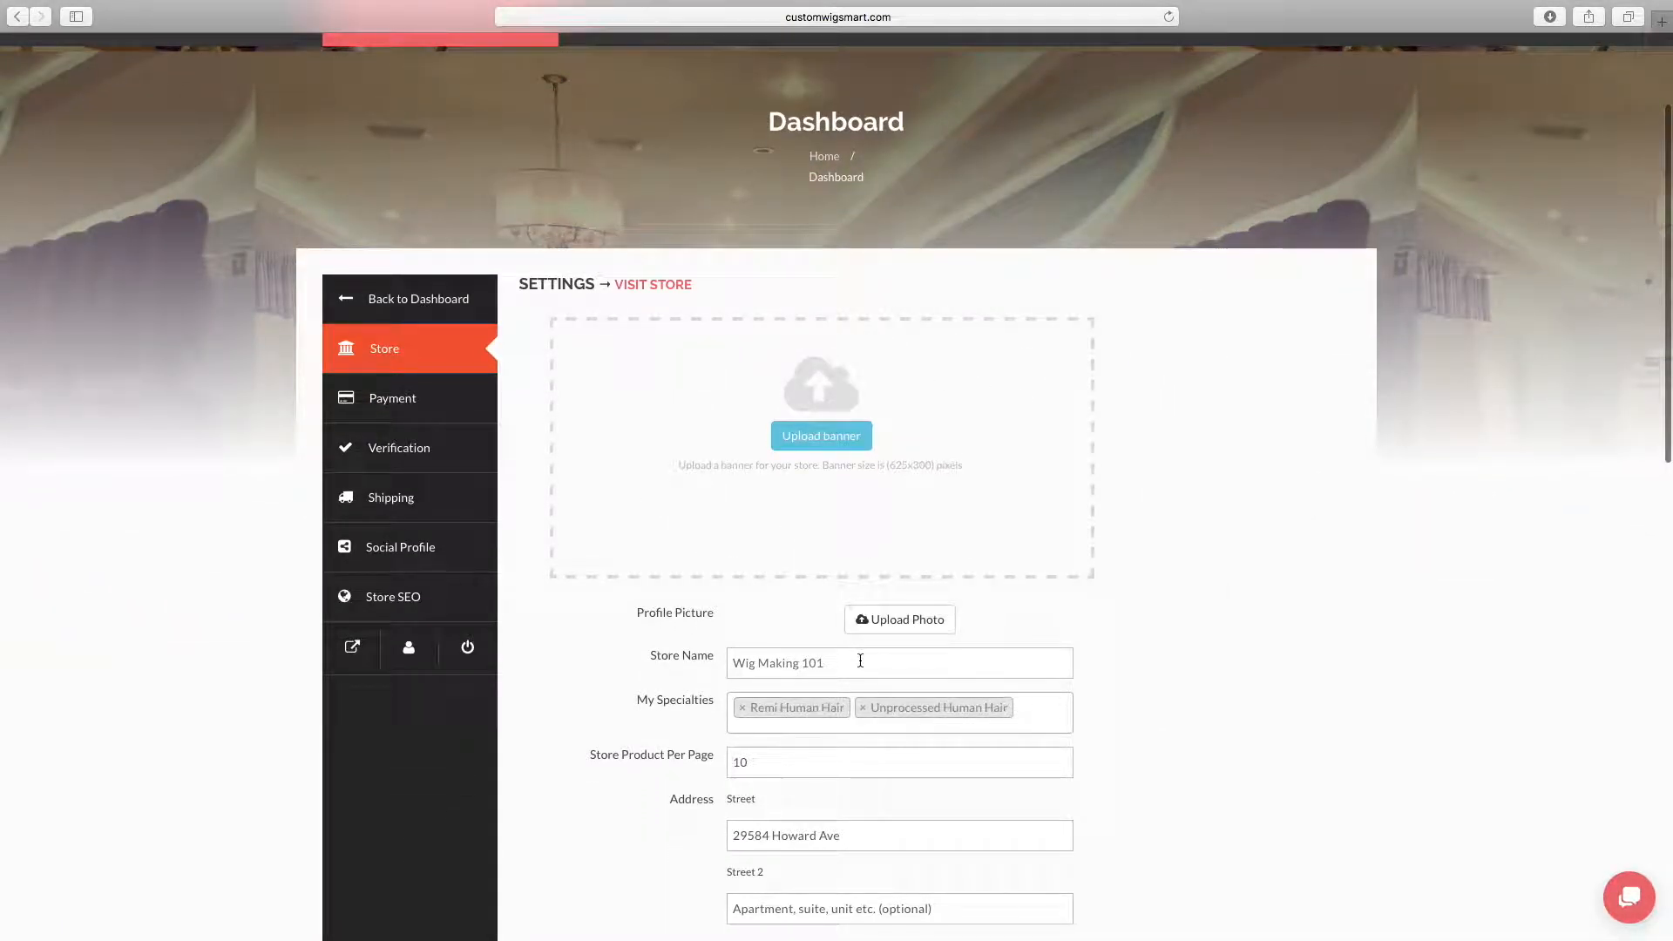
{"action": "scroll", "coordinate": [860, 660], "scroll_direction": "down", "scroll_amount": 3}
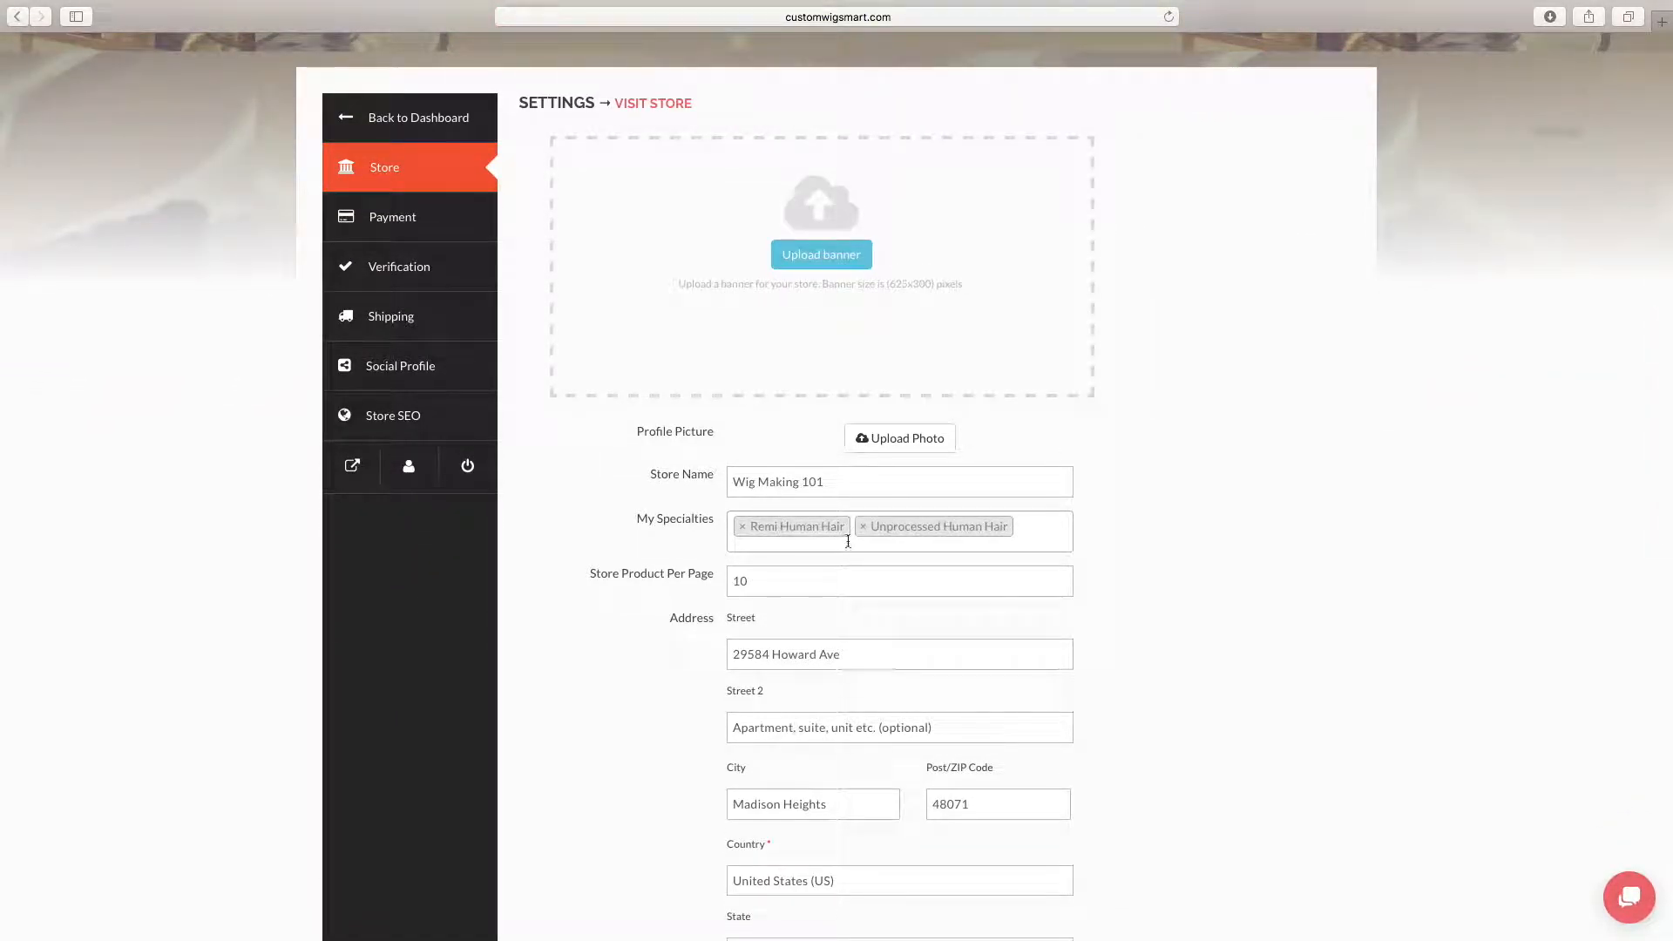
{"action": "left_click", "coordinate": [1044, 537]}
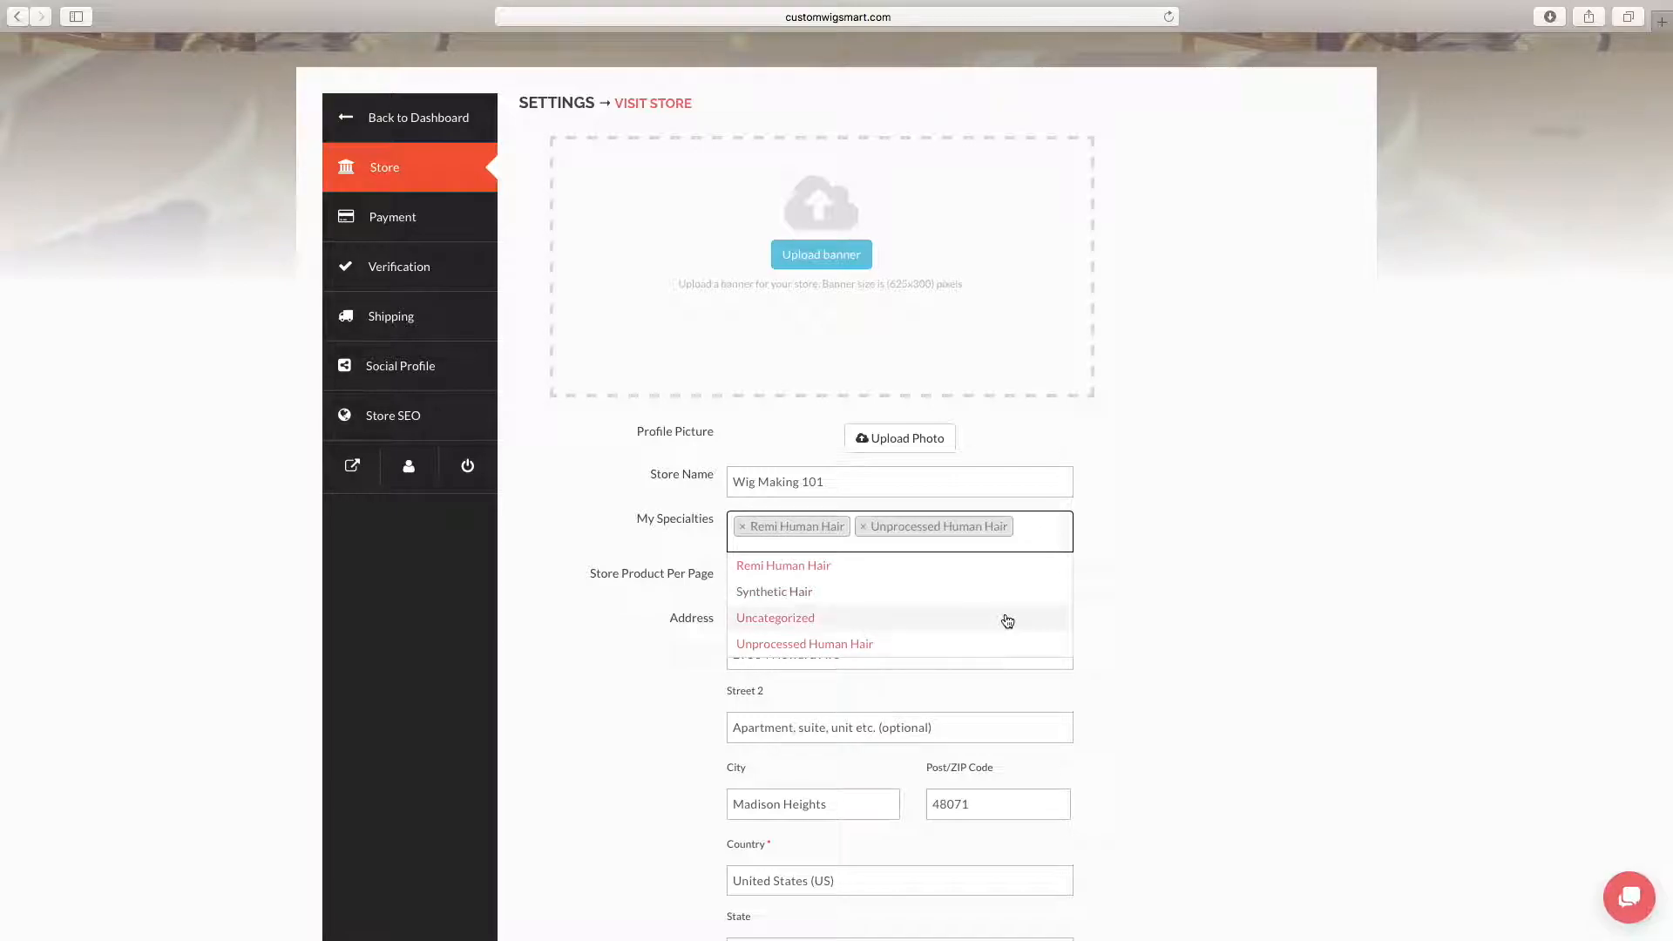
{"action": "left_click", "coordinate": [1167, 533]}
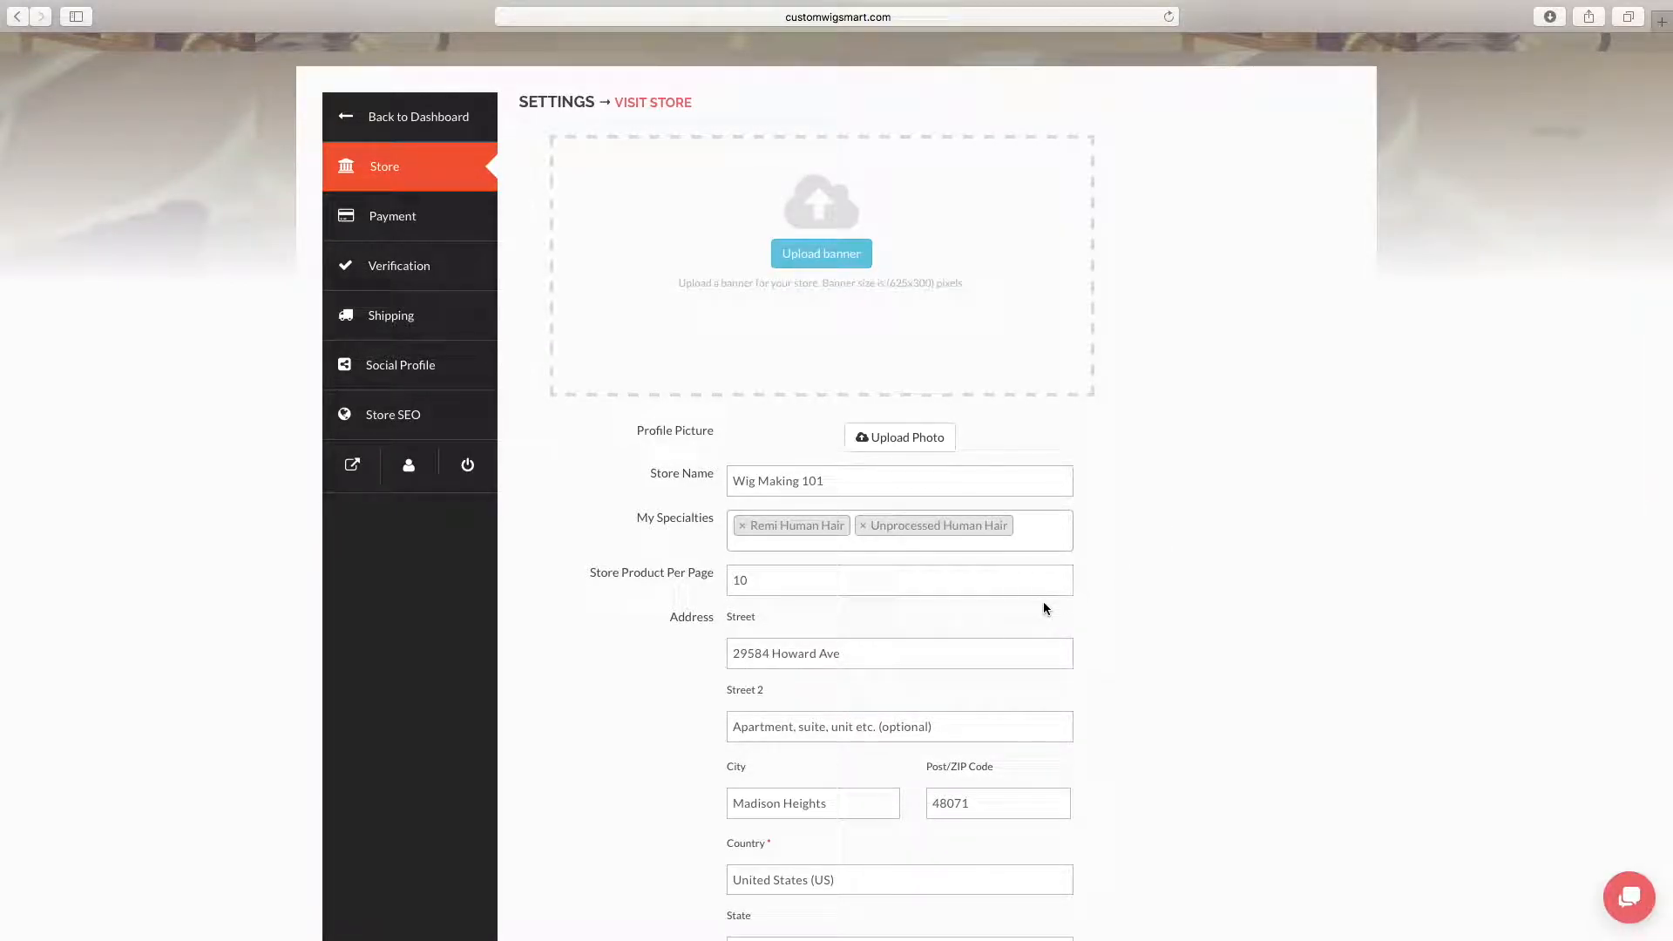
Enter the store's phone number and enable showing terms and conditions in the store page
{"action": "scroll", "coordinate": [1017, 649], "scroll_direction": "down", "scroll_amount": 5}
{"action": "scroll", "coordinate": [1017, 650], "scroll_direction": "down", "scroll_amount": 2}
{"action": "left_click", "coordinate": [848, 555]}
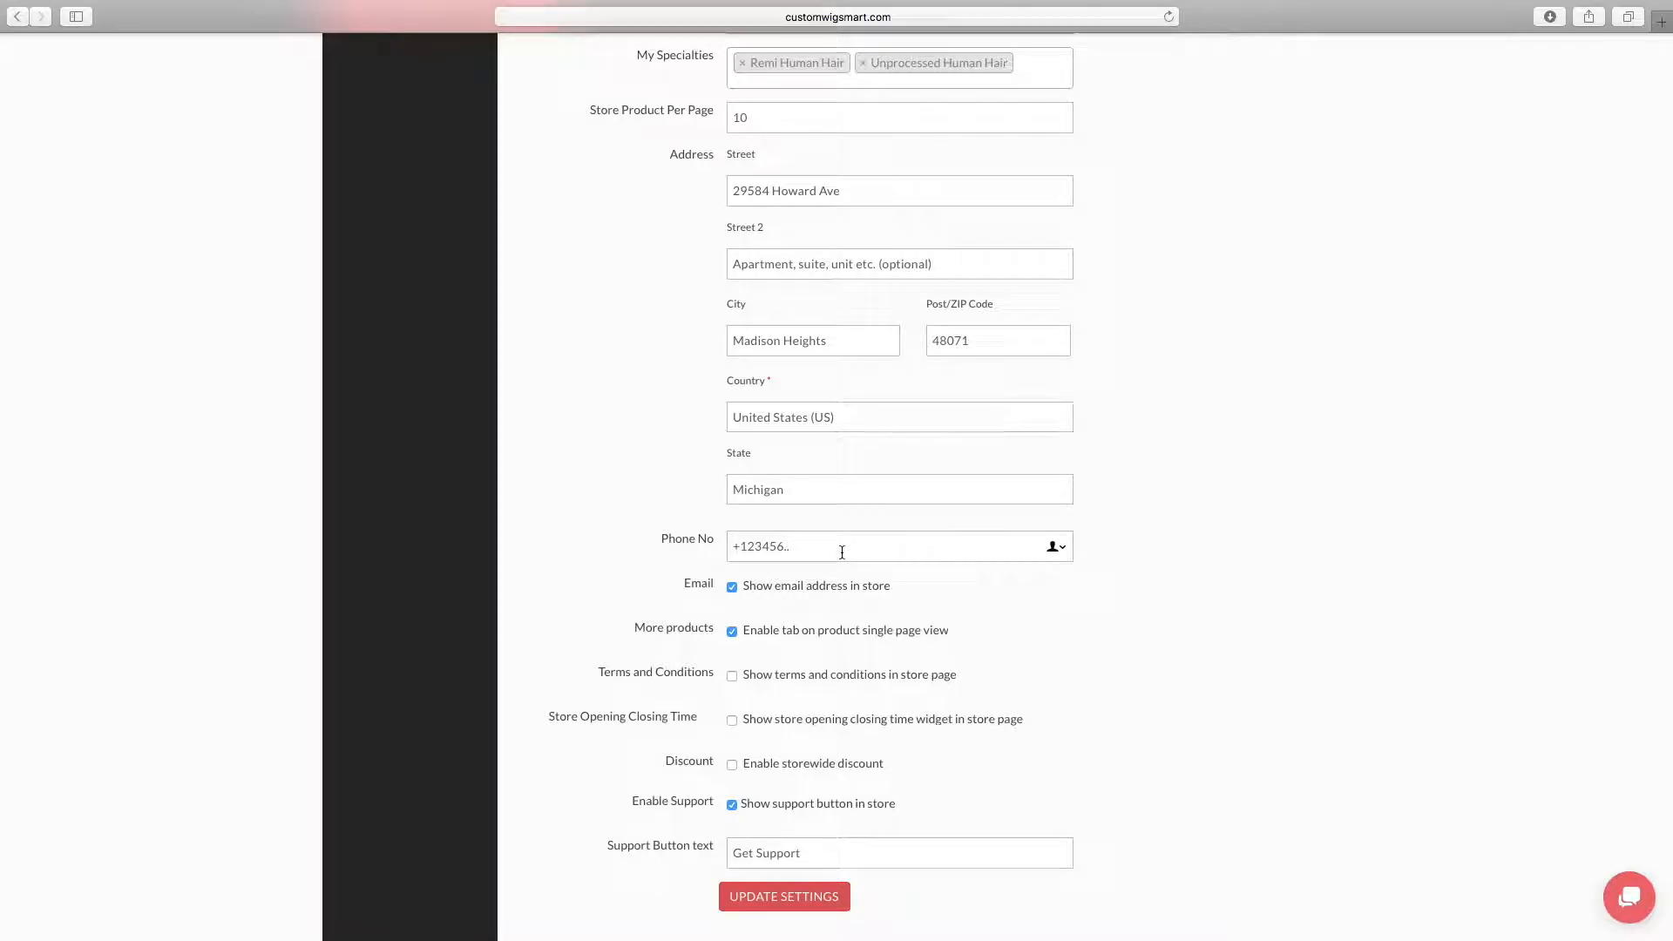
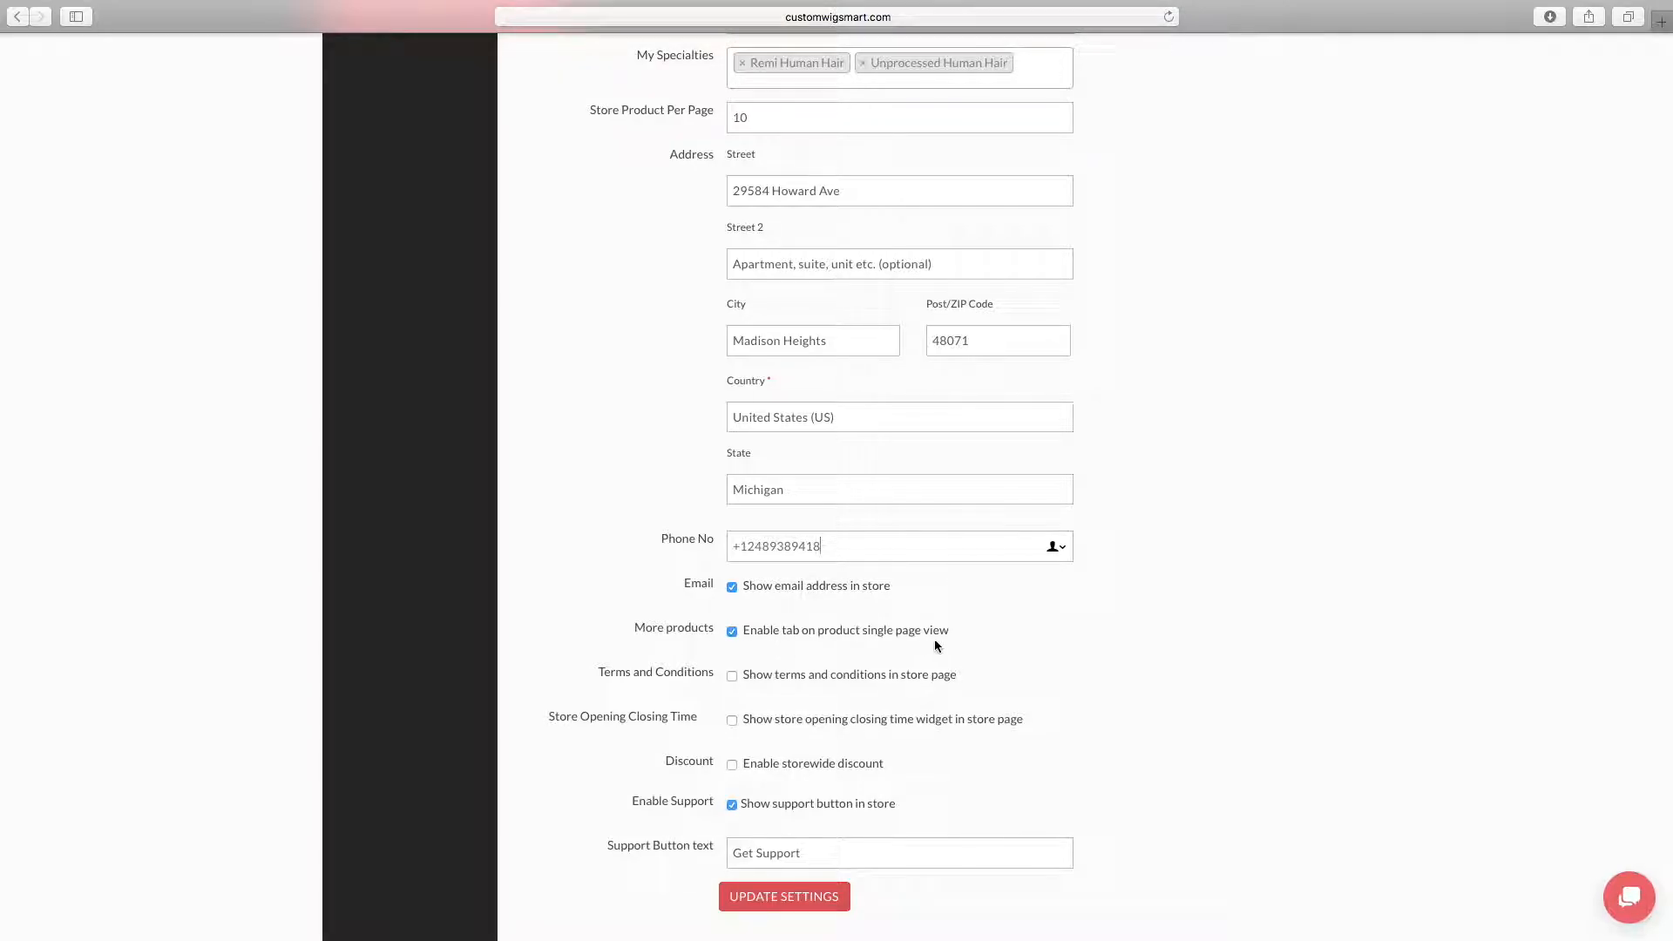
{"action": "left_click", "coordinate": [731, 676]}
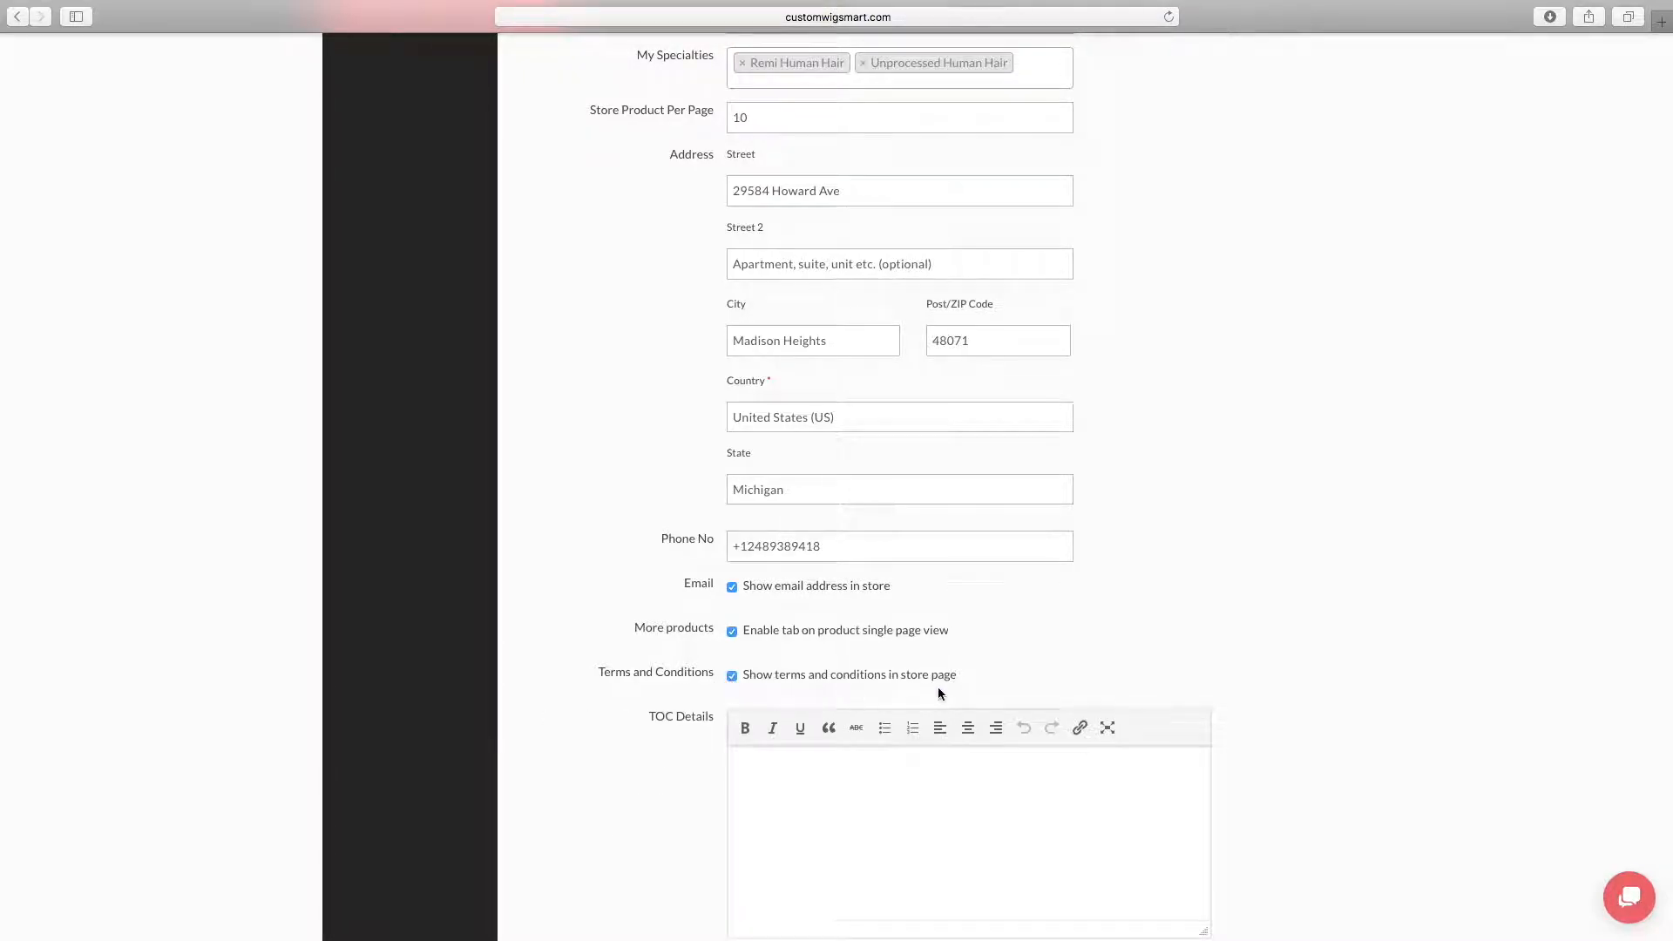
Switch to Pages and review the policy sections in the Wig Description, Policies & Procedures document
{"action": "scroll", "coordinate": [1122, 669], "scroll_direction": "down", "scroll_amount": 5}
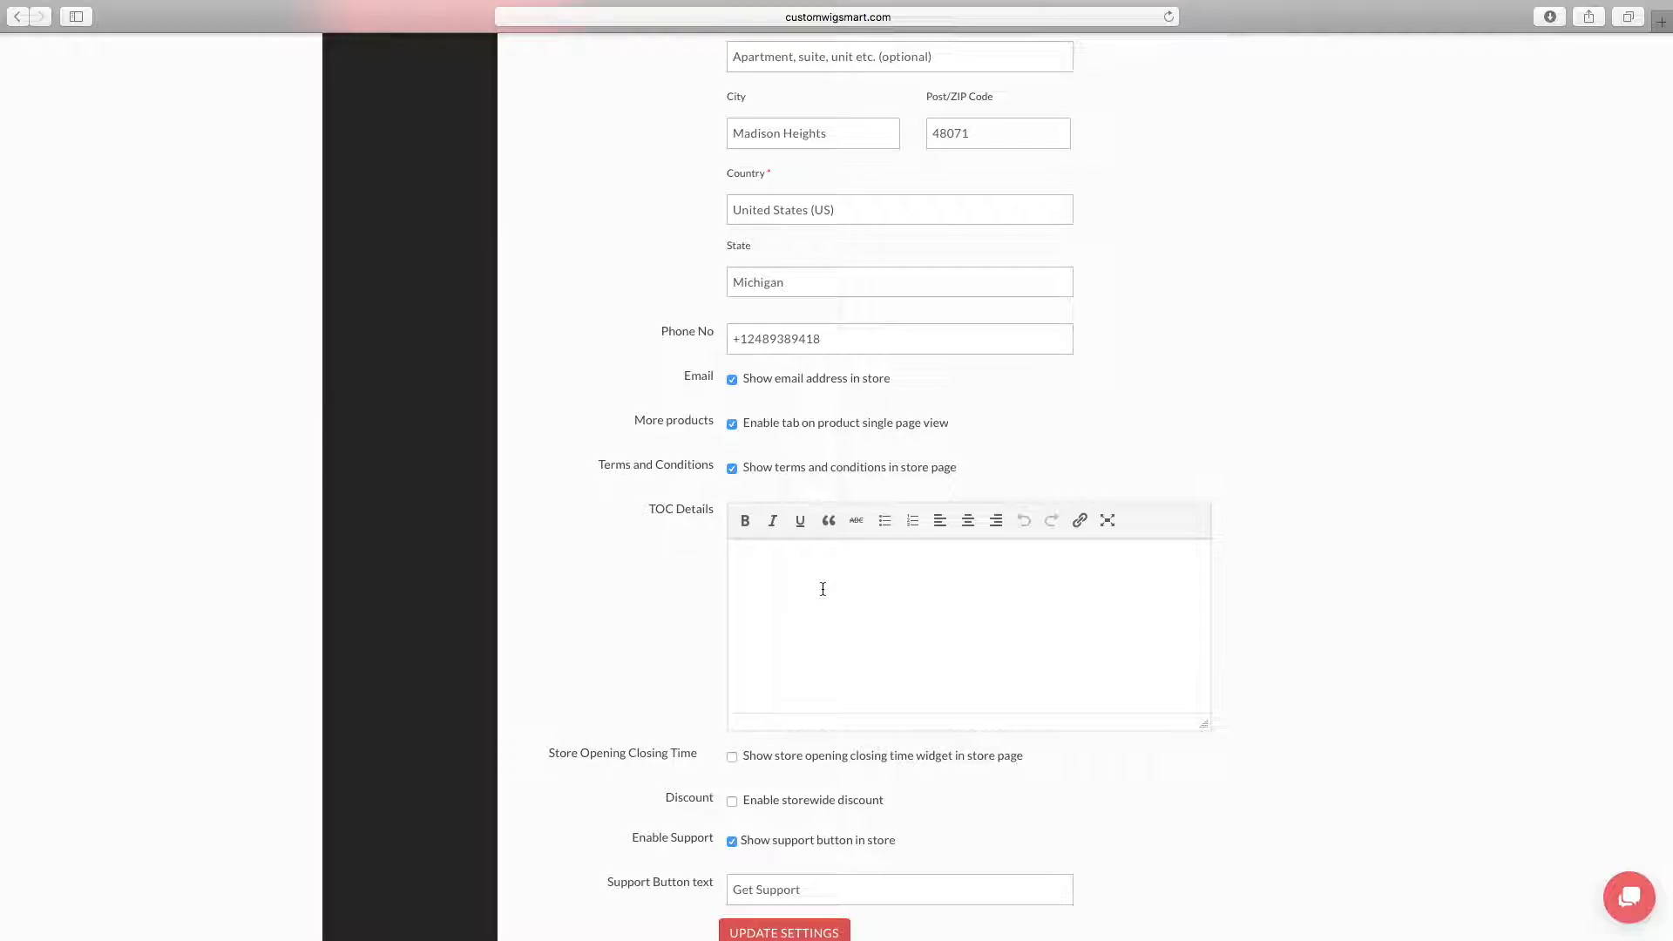
{"action": "key", "text": "super+Tab"}
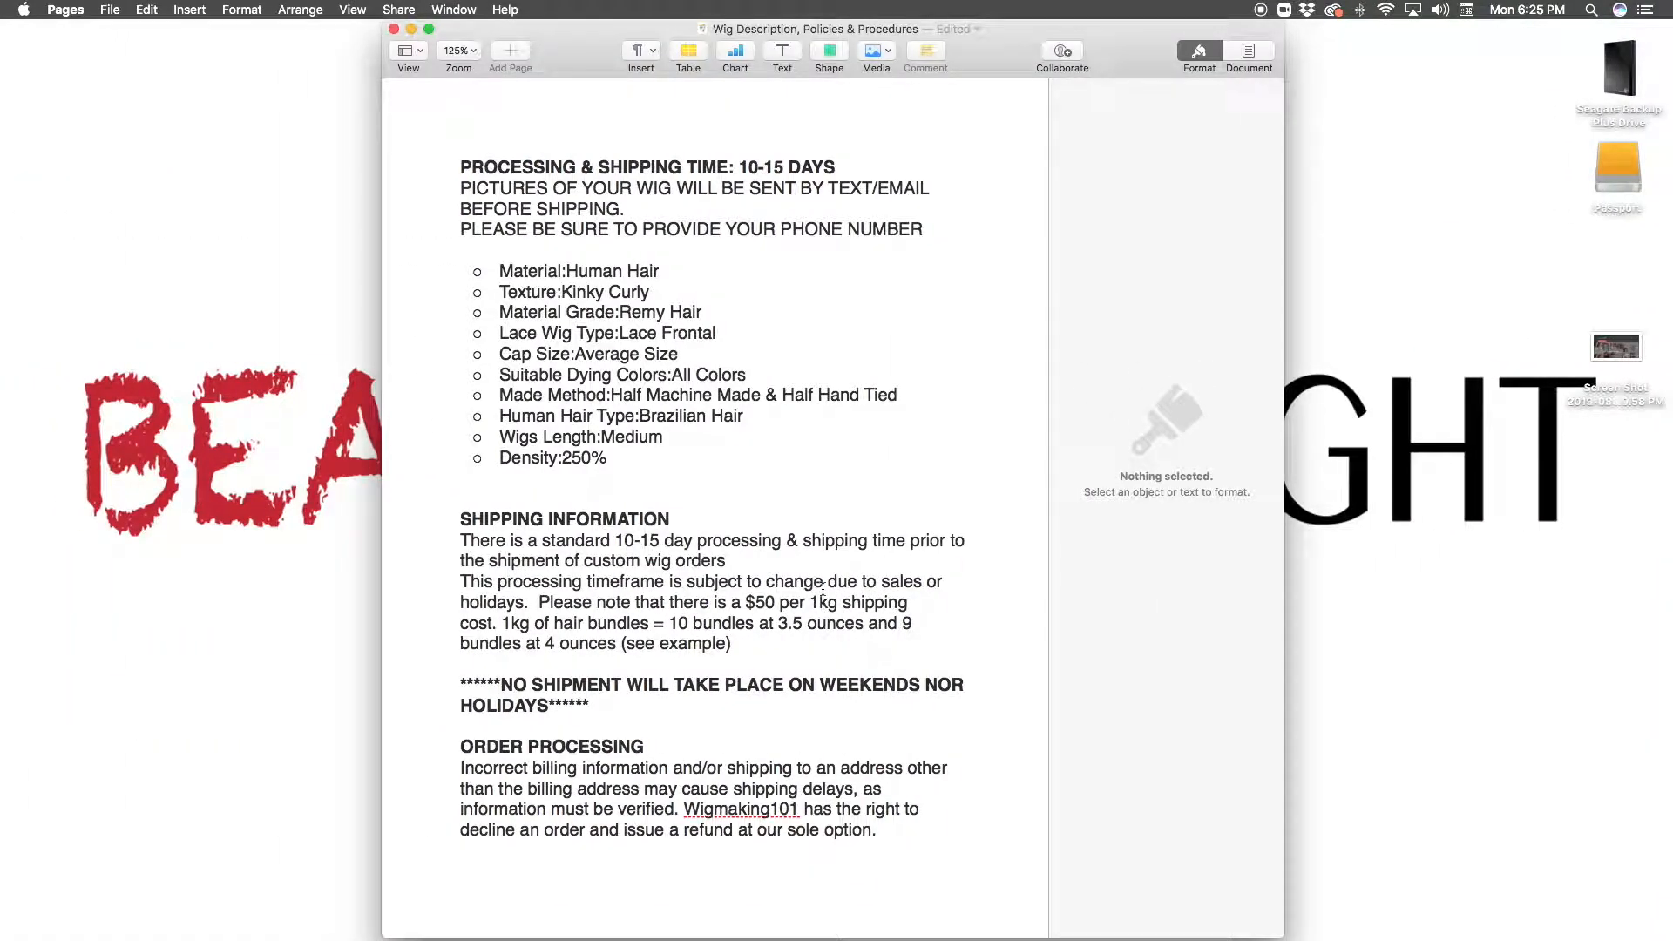
{"action": "scroll", "coordinate": [806, 610], "scroll_direction": "down", "scroll_amount": 1}
{"action": "scroll", "coordinate": [761, 702], "scroll_direction": "down", "scroll_amount": 10}
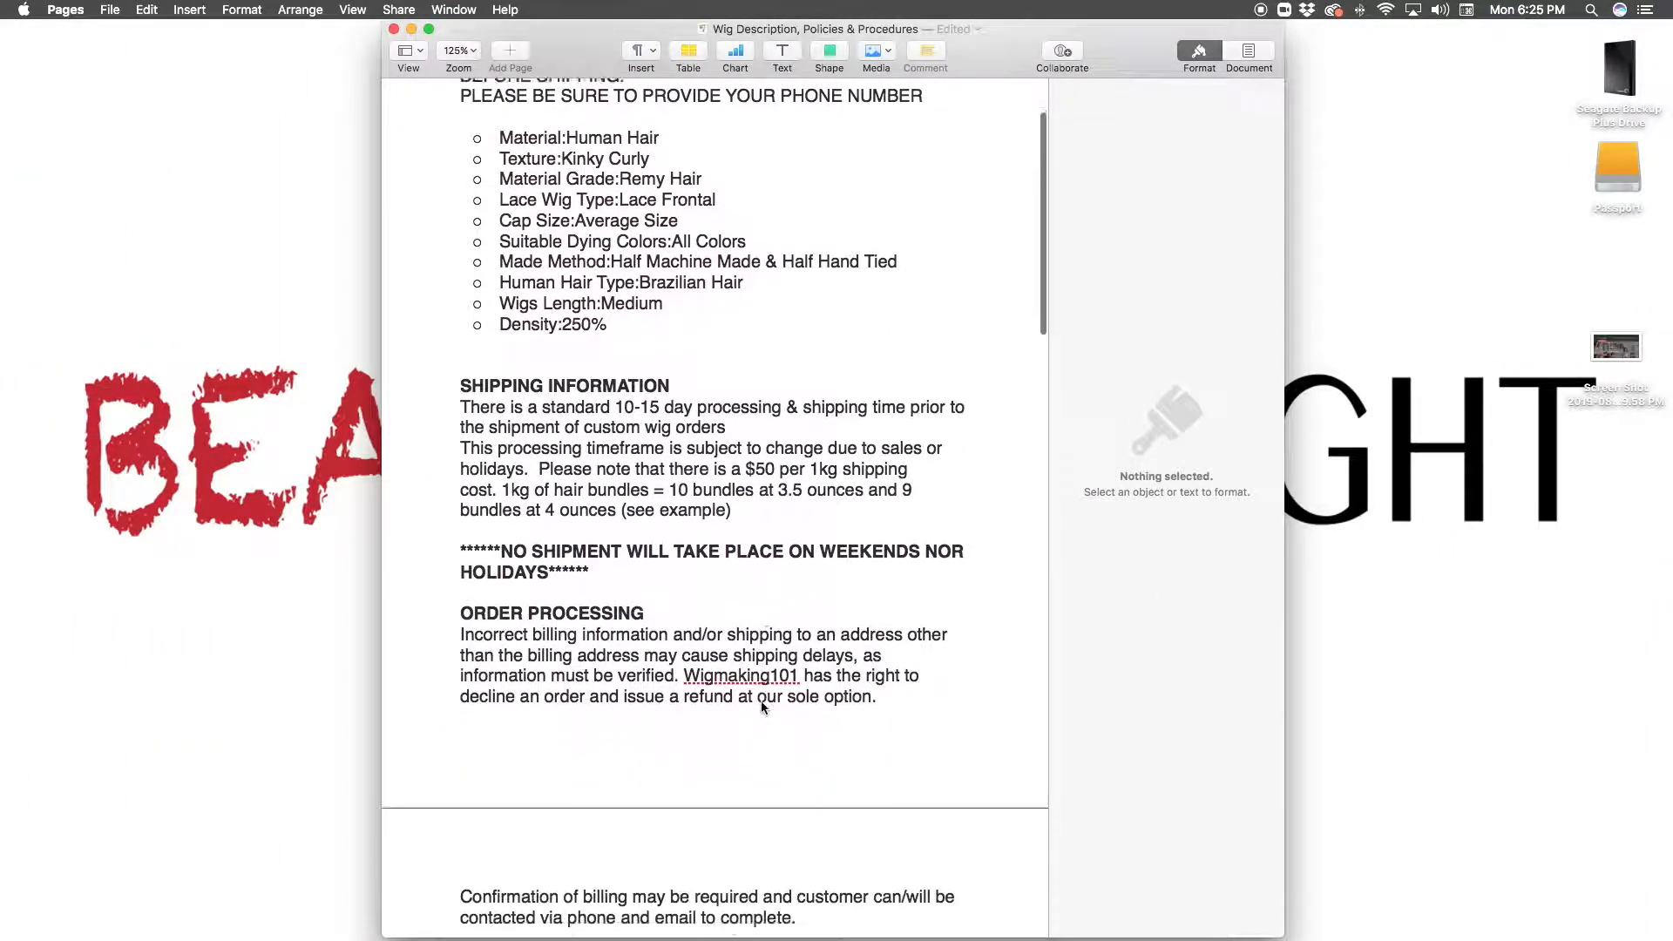
{"action": "scroll", "coordinate": [762, 706], "scroll_direction": "down", "scroll_amount": 10}
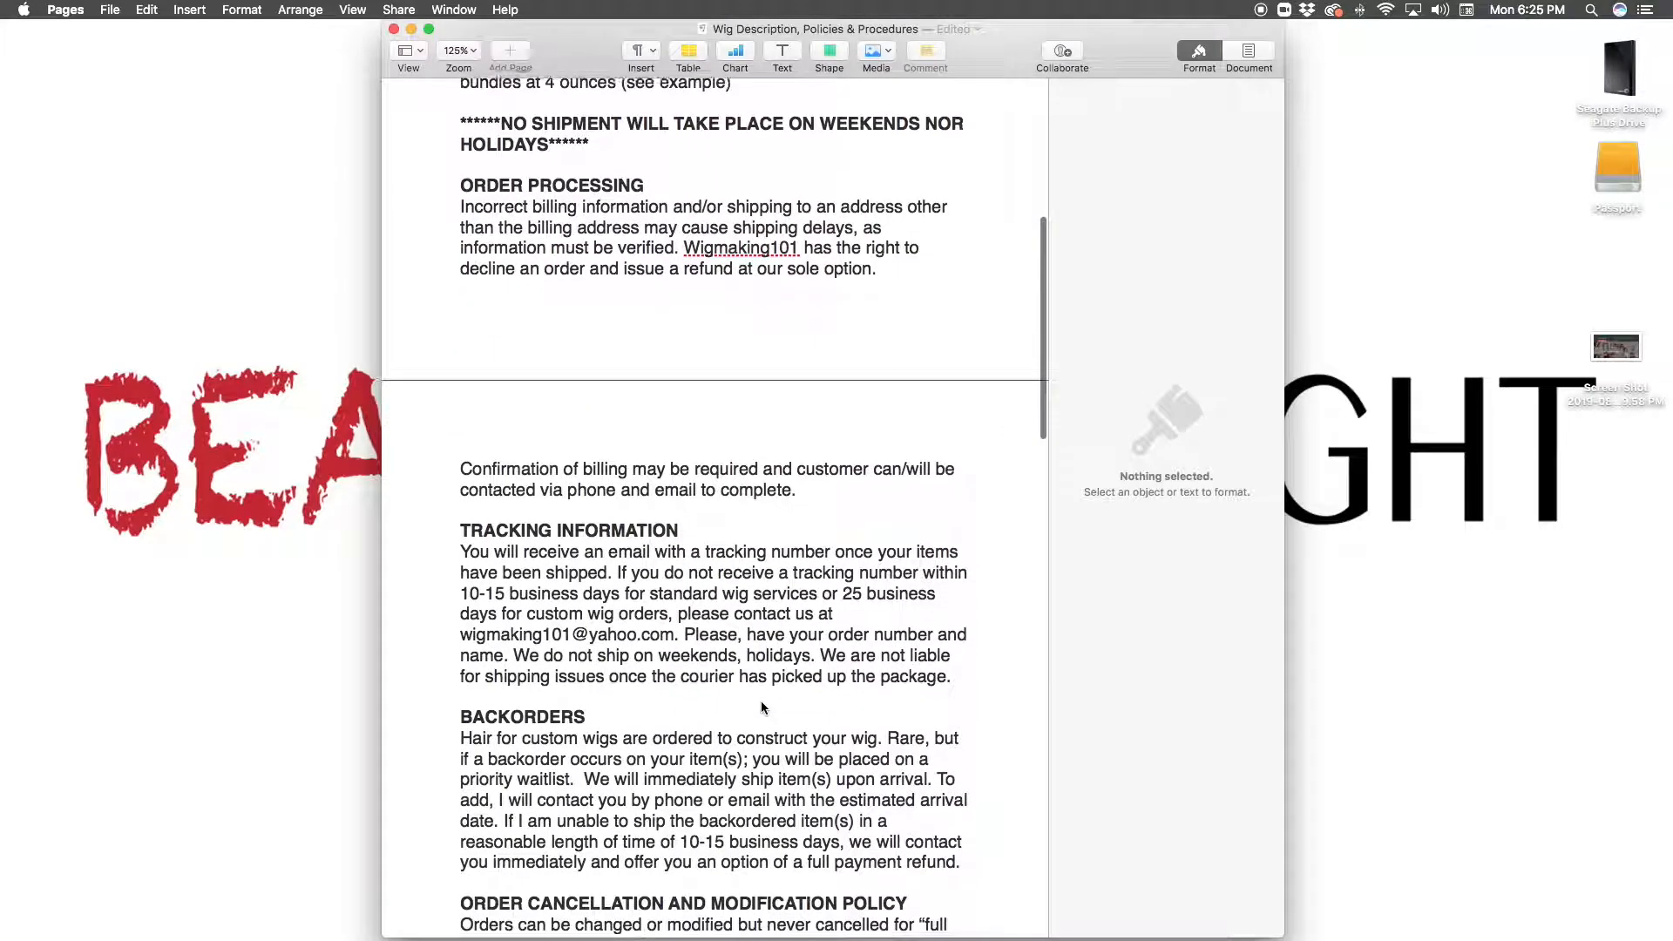
{"action": "scroll", "coordinate": [761, 707], "scroll_direction": "down", "scroll_amount": 7}
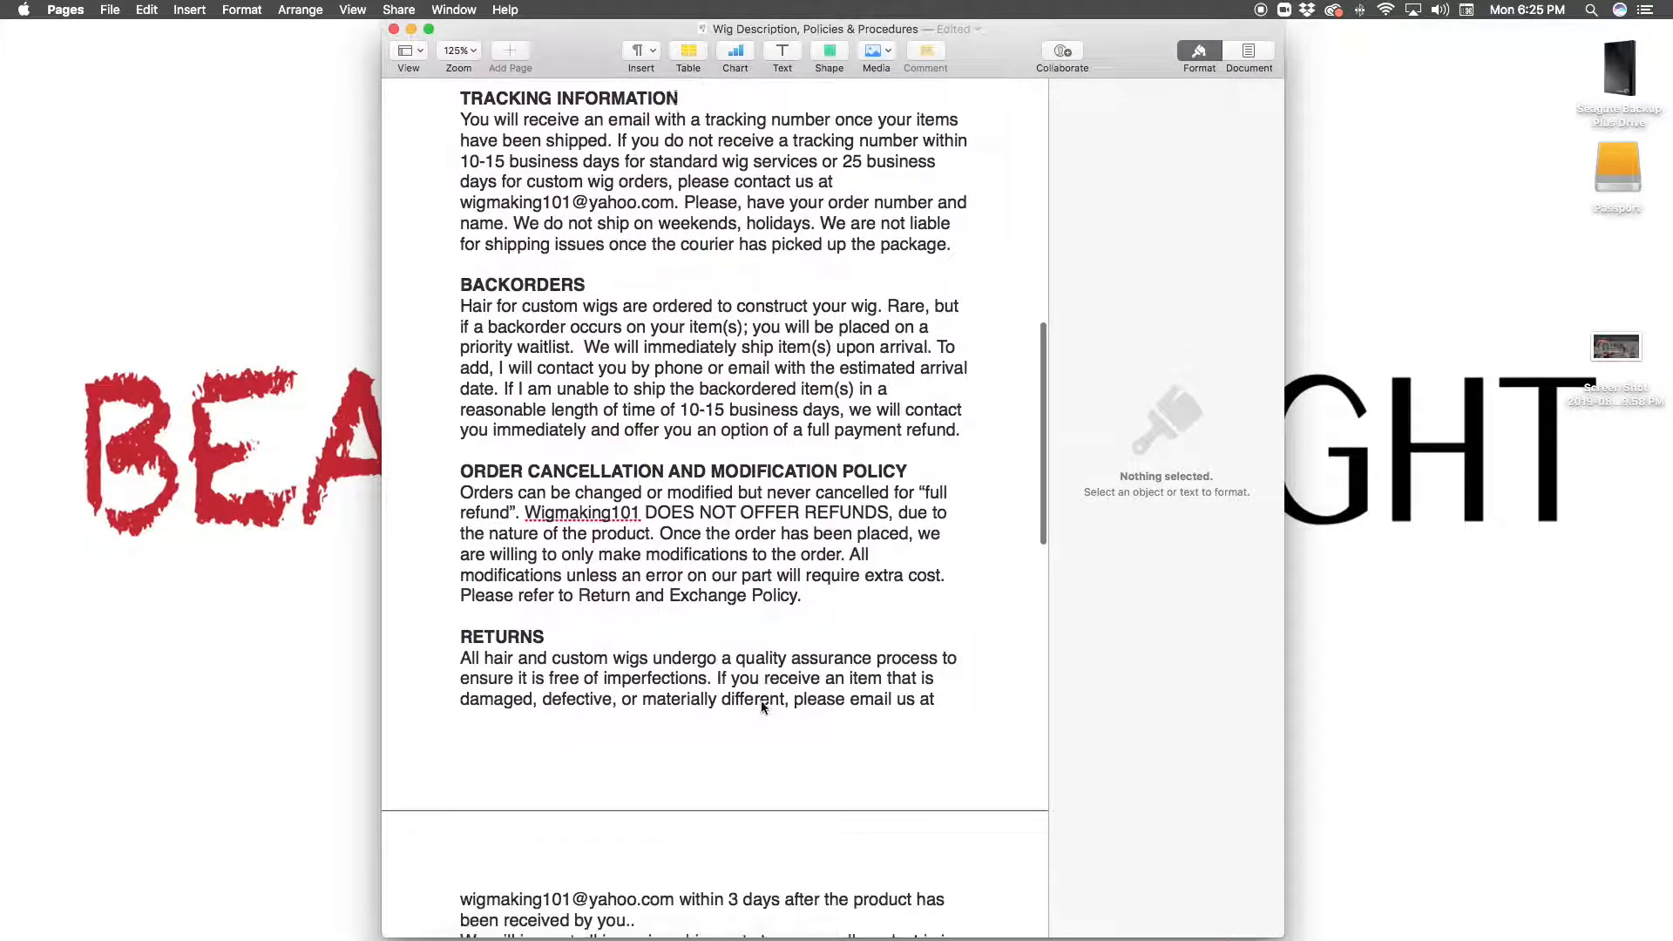
{"action": "scroll", "coordinate": [761, 707], "scroll_direction": "up", "scroll_amount": 10}
{"action": "scroll", "coordinate": [760, 700], "scroll_direction": "up", "scroll_amount": 14}
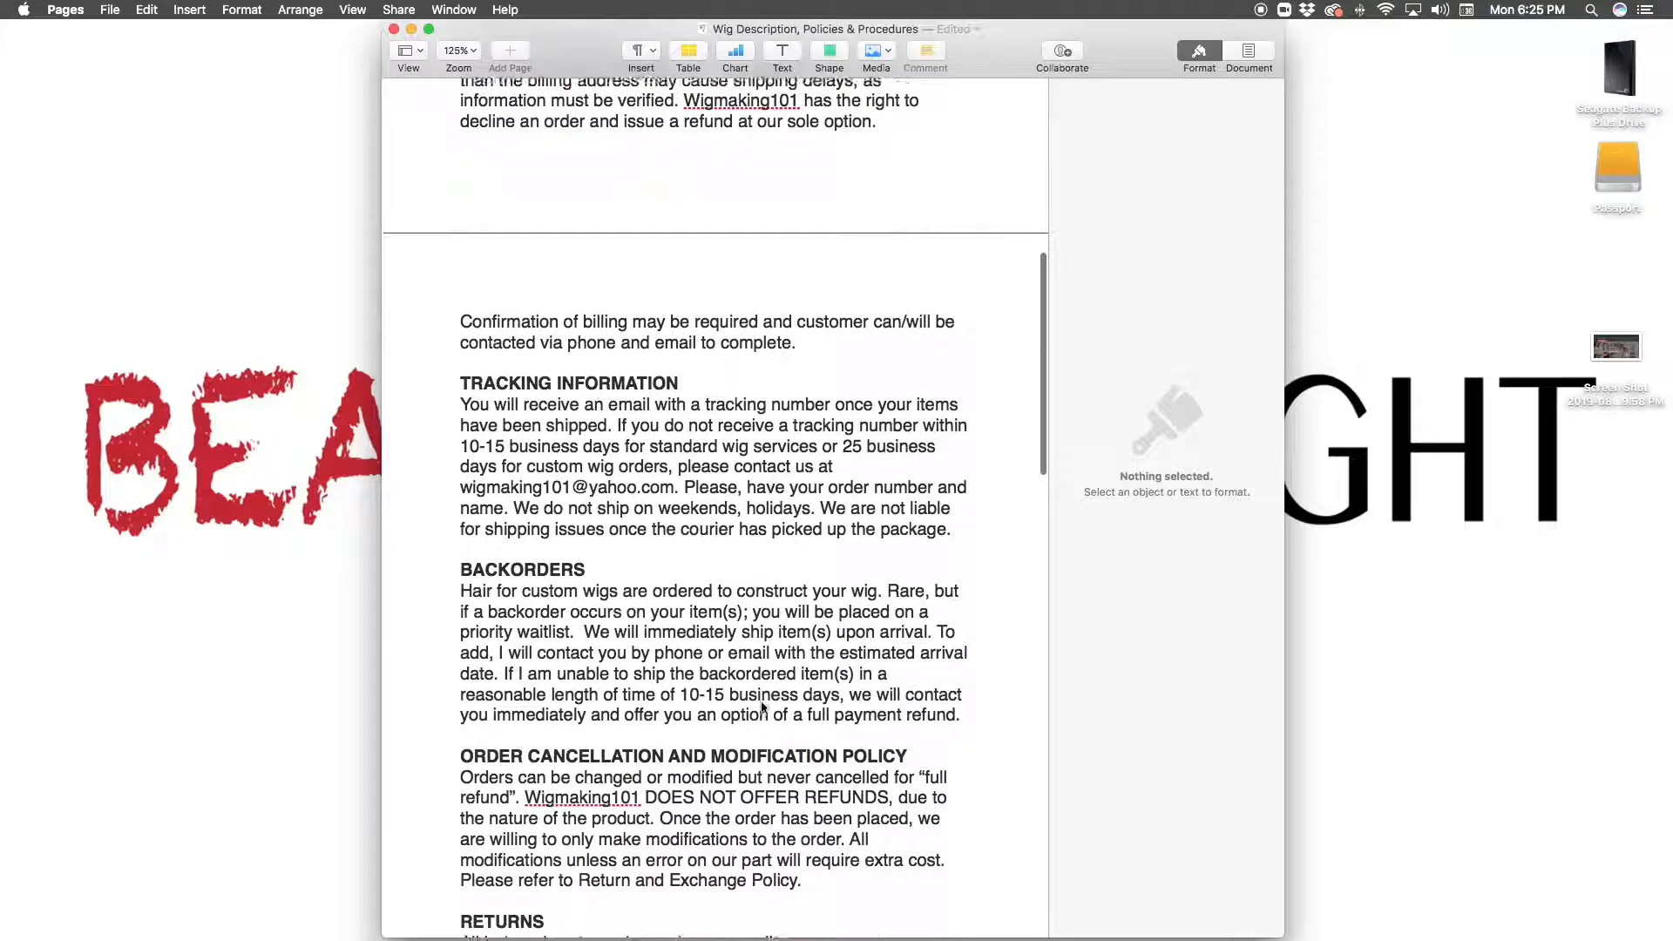
{"action": "scroll", "coordinate": [761, 706], "scroll_direction": "down", "scroll_amount": 1}
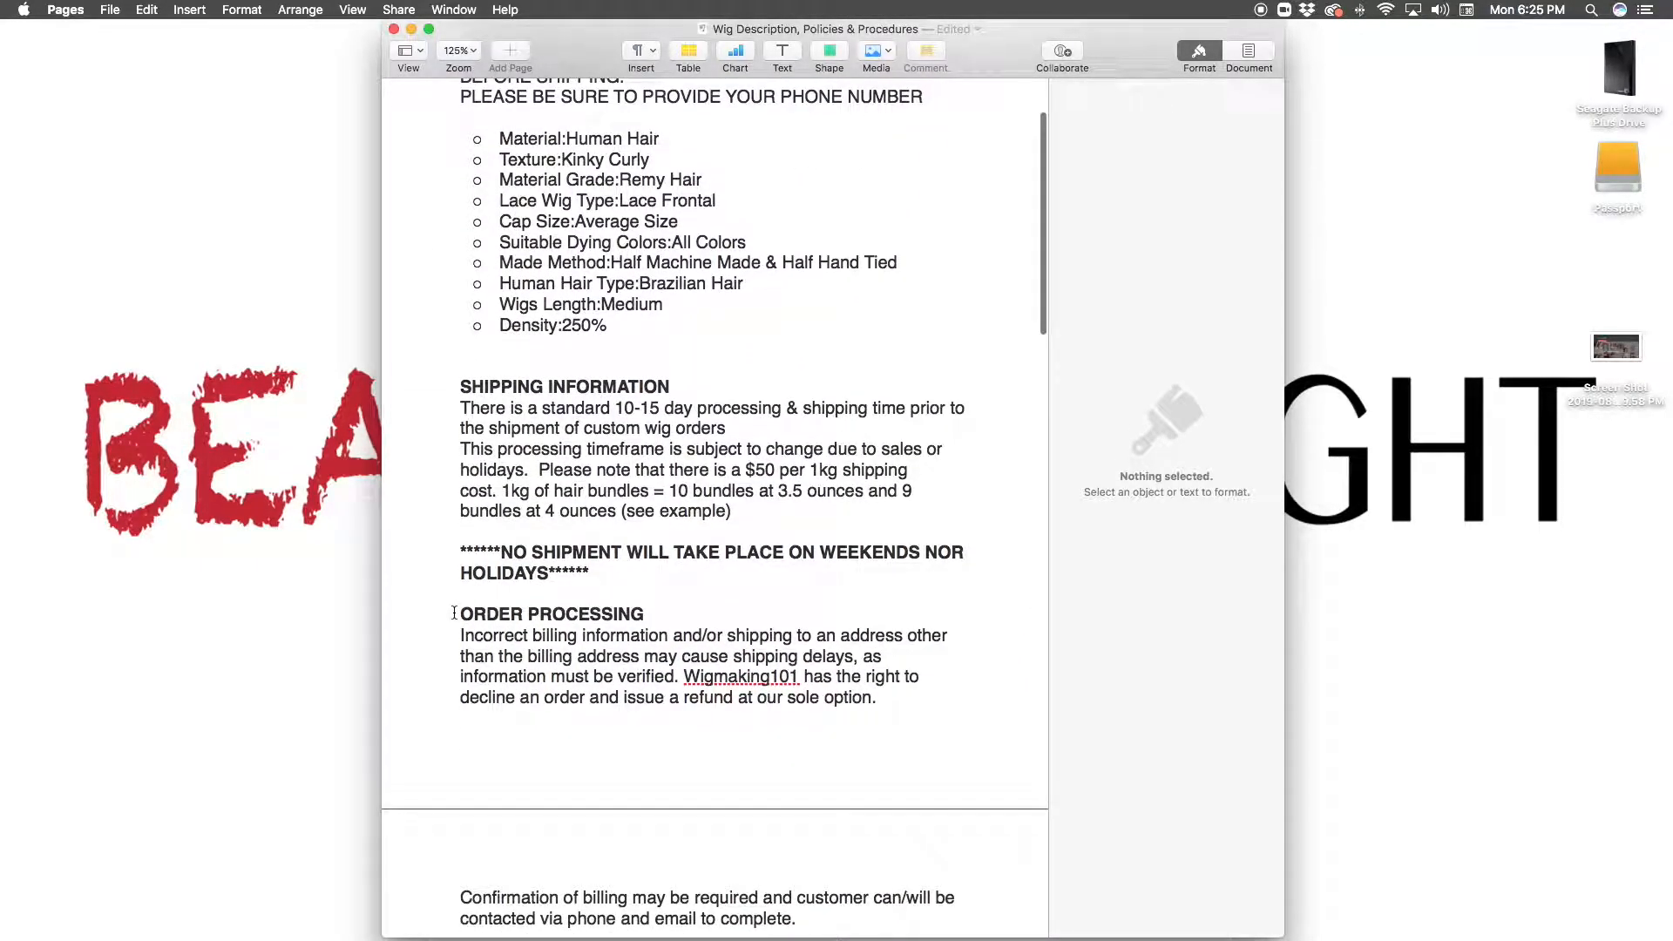
Copy the policies from SHIPPING INFORMATION to the end of the document into the store's TOC Details in the browser
{"action": "left_click_drag", "start_coordinate": [459, 387], "coordinate": [985, 939]}
{"action": "scroll", "coordinate": [839, 747], "scroll_direction": "up", "scroll_amount": 3}
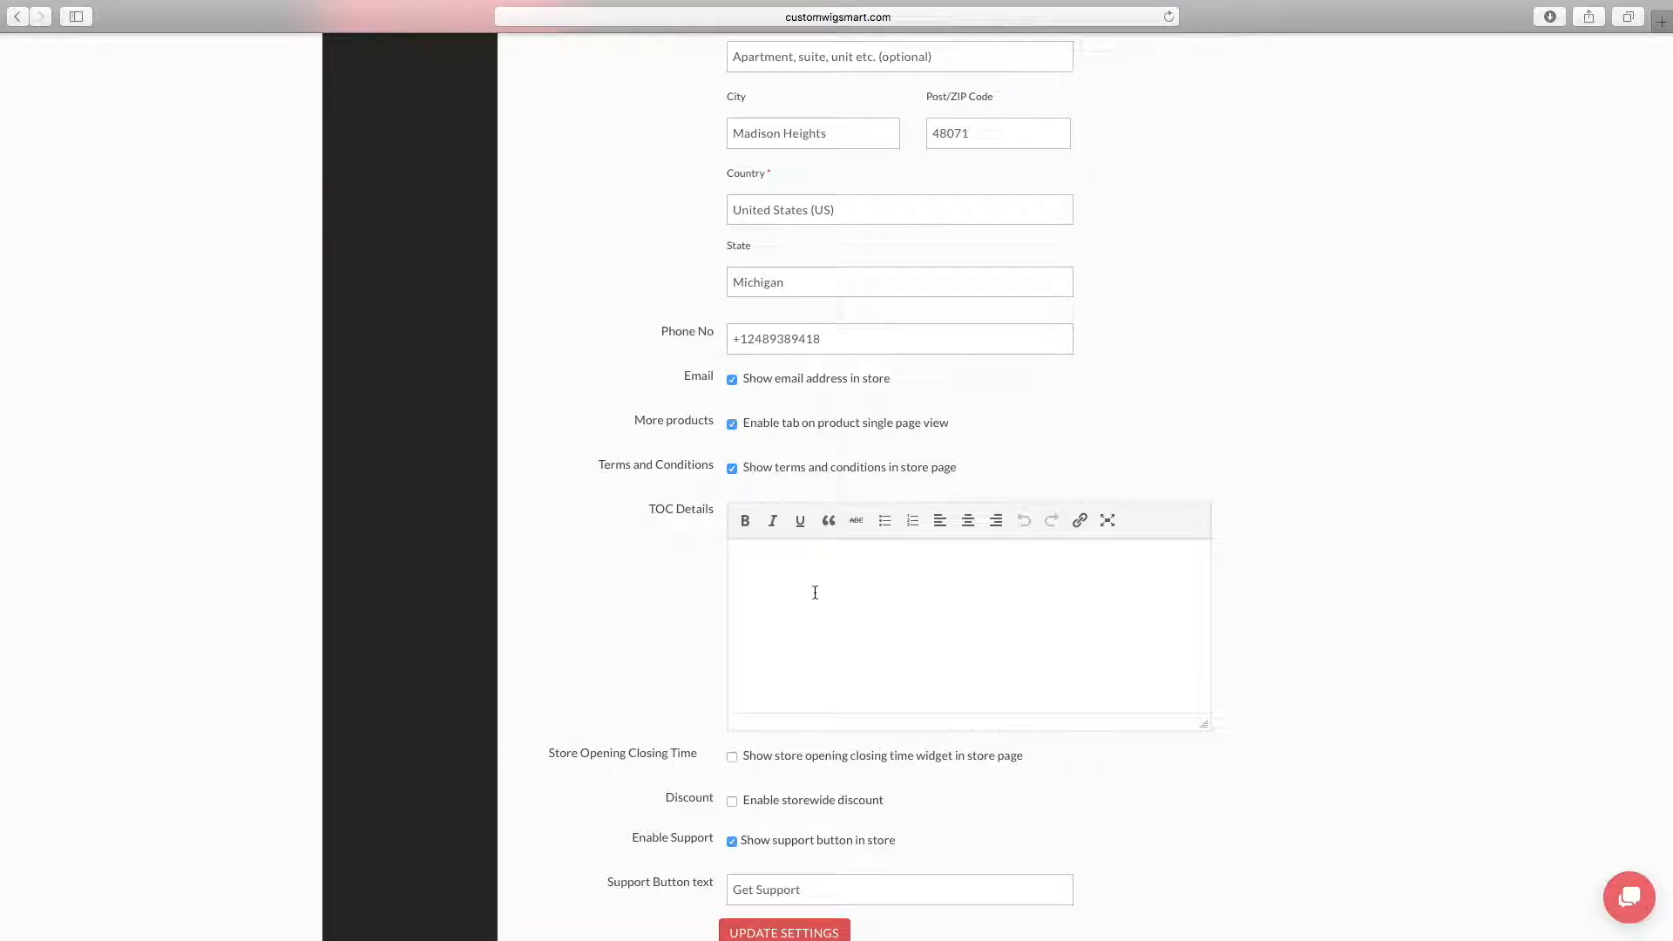
{"action": "left_click", "coordinate": [797, 573]}
{"action": "key", "text": "super+v"}
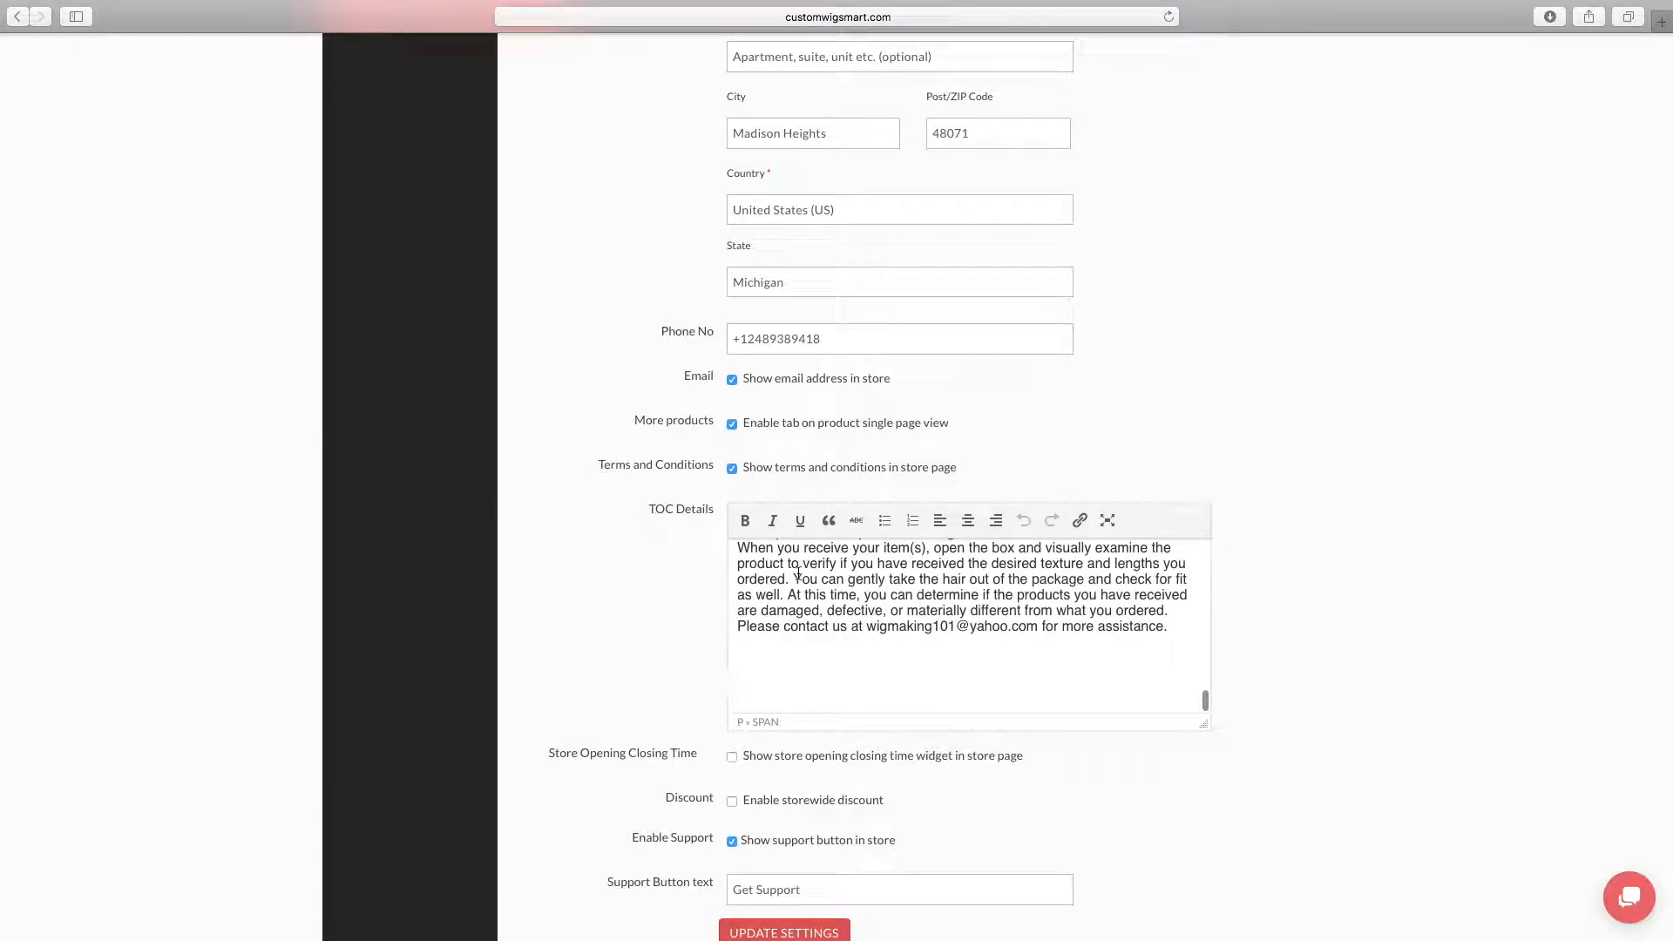
Review the pasted terms in TOC Details, from SHIPPING INFORMATION through RETURN AND EXCHANGE PROCEDURE
{"action": "scroll", "coordinate": [797, 573], "scroll_direction": "up", "scroll_amount": 15}
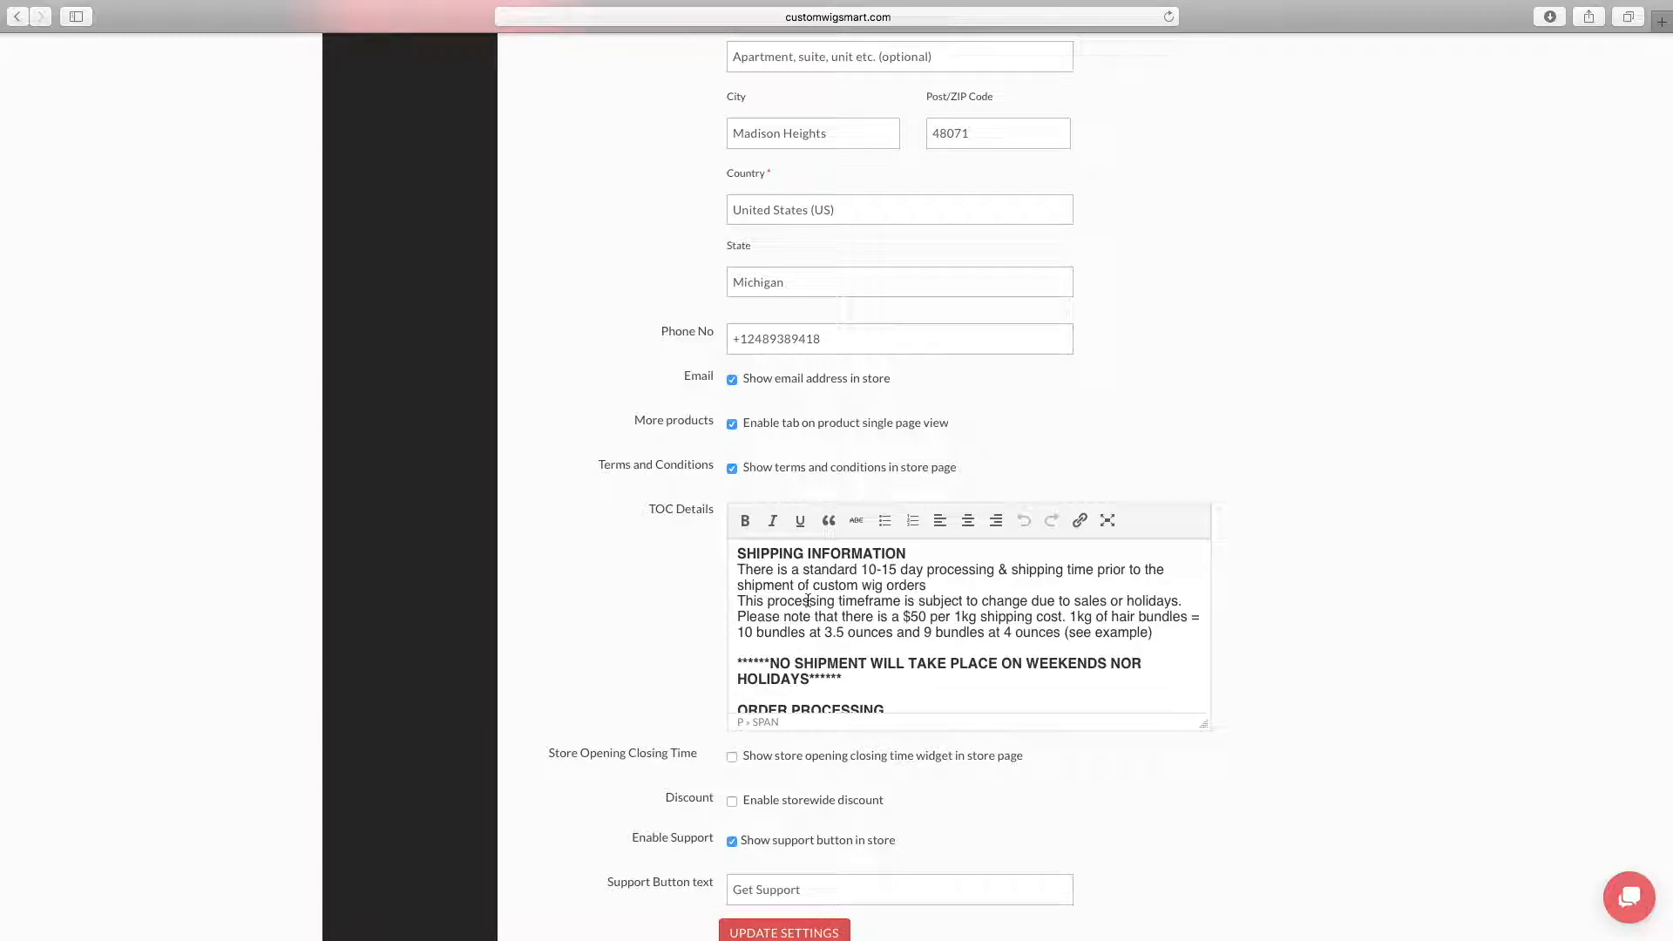
{"action": "scroll", "coordinate": [807, 601], "scroll_direction": "down", "scroll_amount": 1}
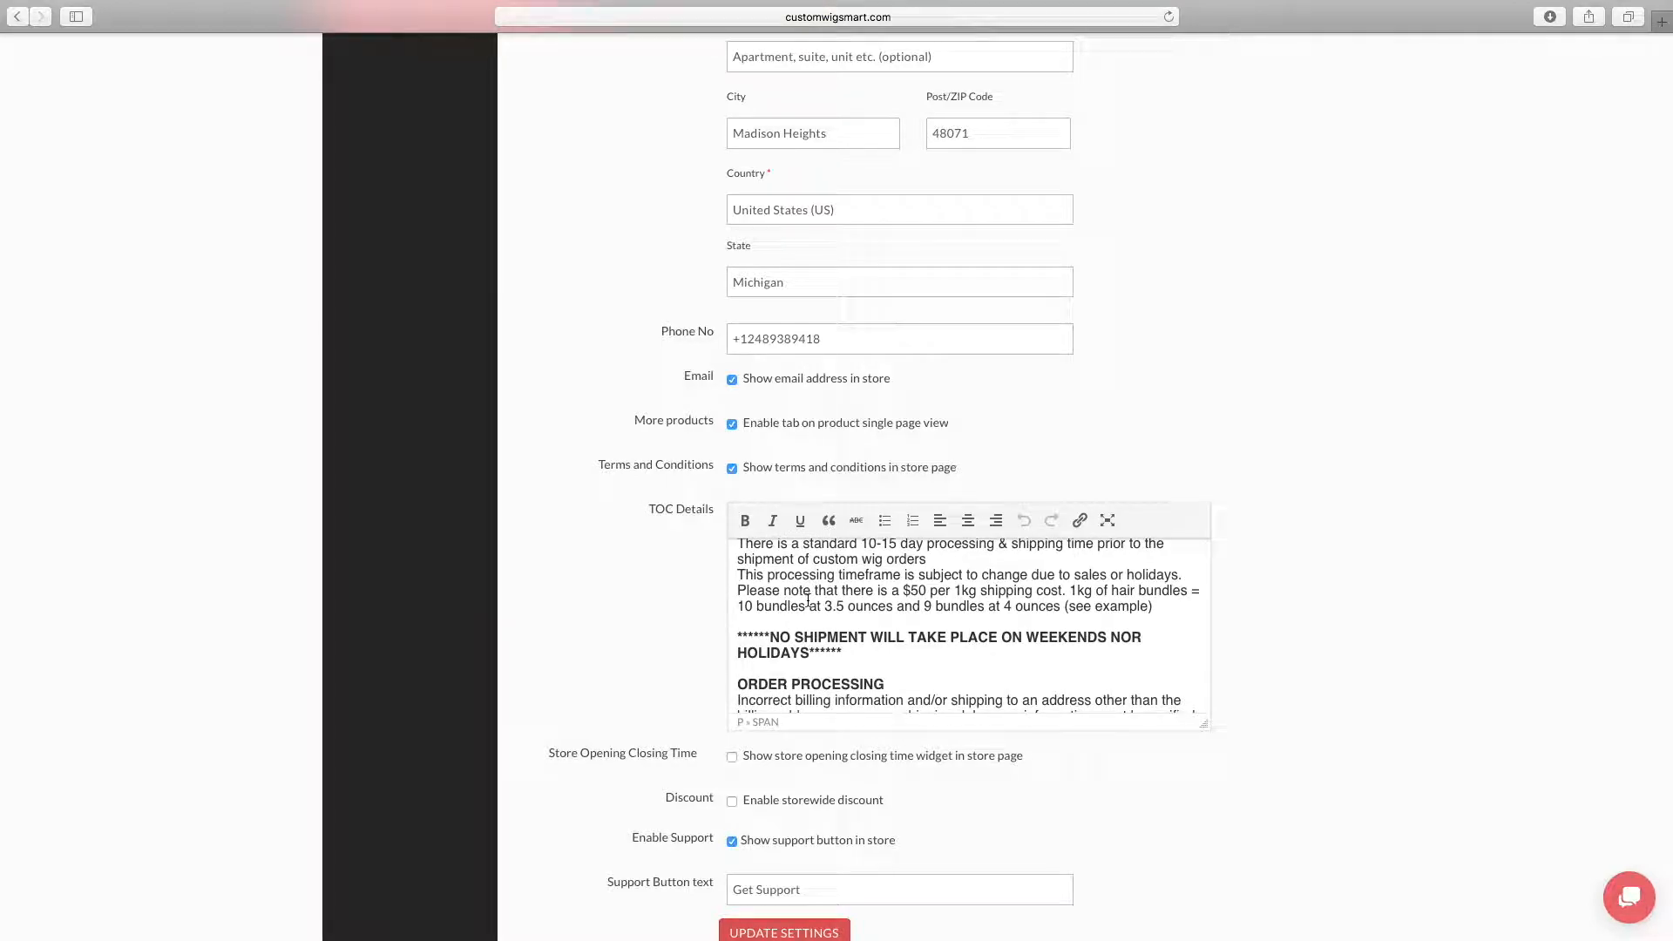
{"action": "scroll", "coordinate": [808, 602], "scroll_direction": "up", "scroll_amount": 1}
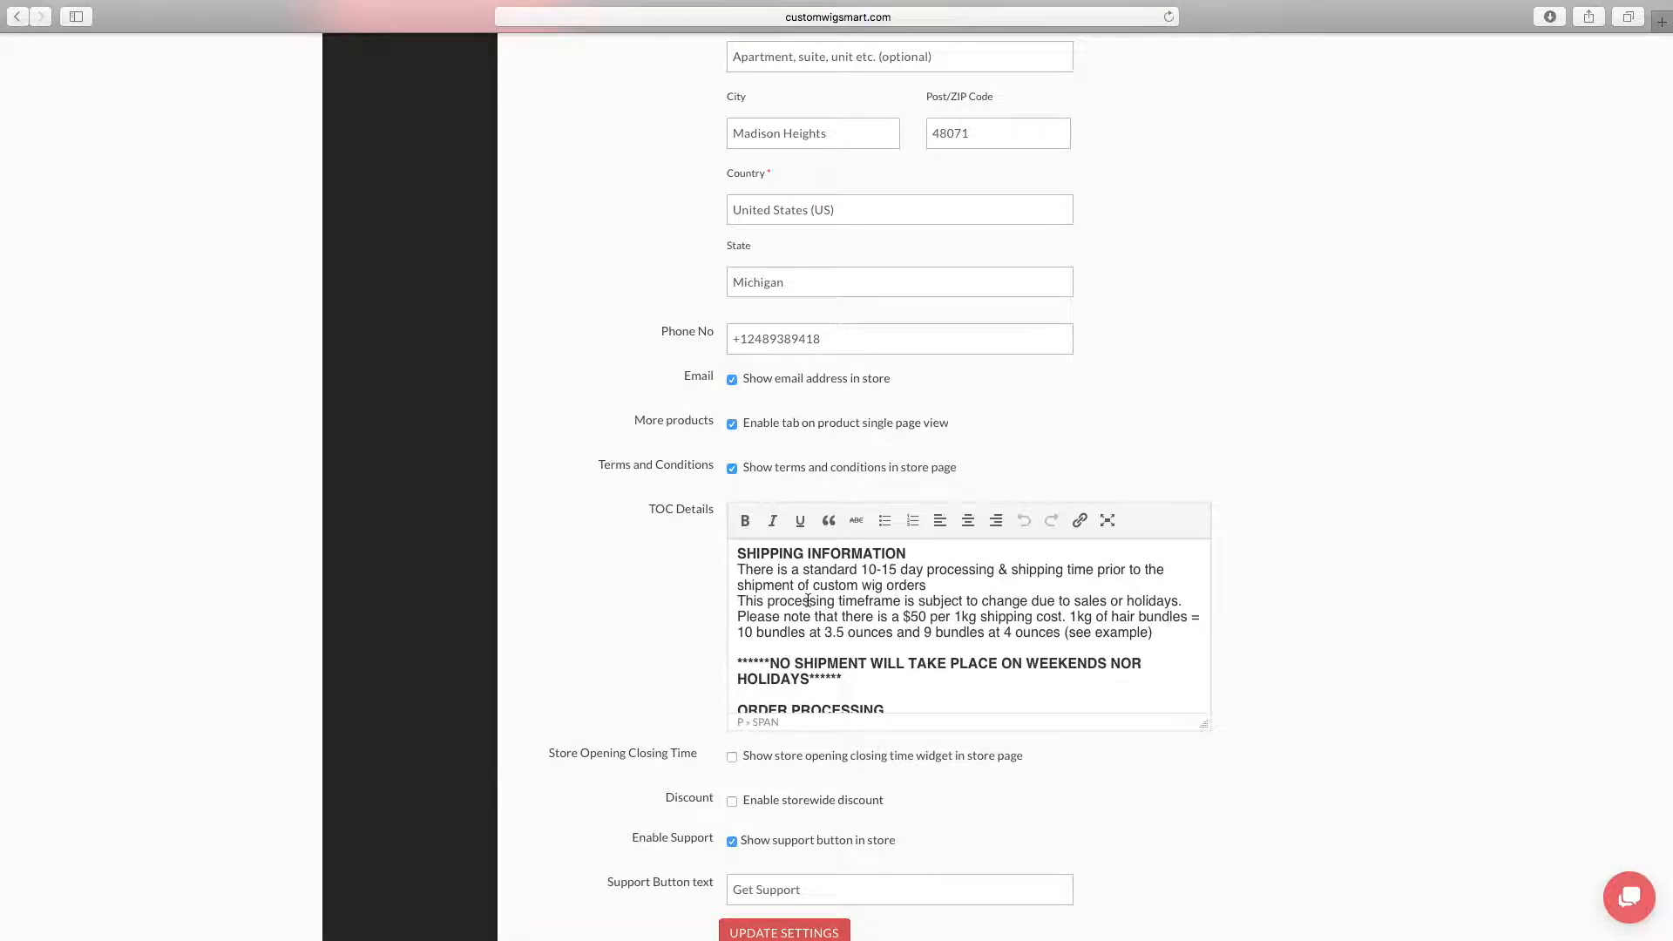
{"action": "scroll", "coordinate": [807, 601], "scroll_direction": "down", "scroll_amount": 3}
{"action": "scroll", "coordinate": [808, 601], "scroll_direction": "up", "scroll_amount": 3}
{"action": "scroll", "coordinate": [847, 619], "scroll_direction": "down", "scroll_amount": 5}
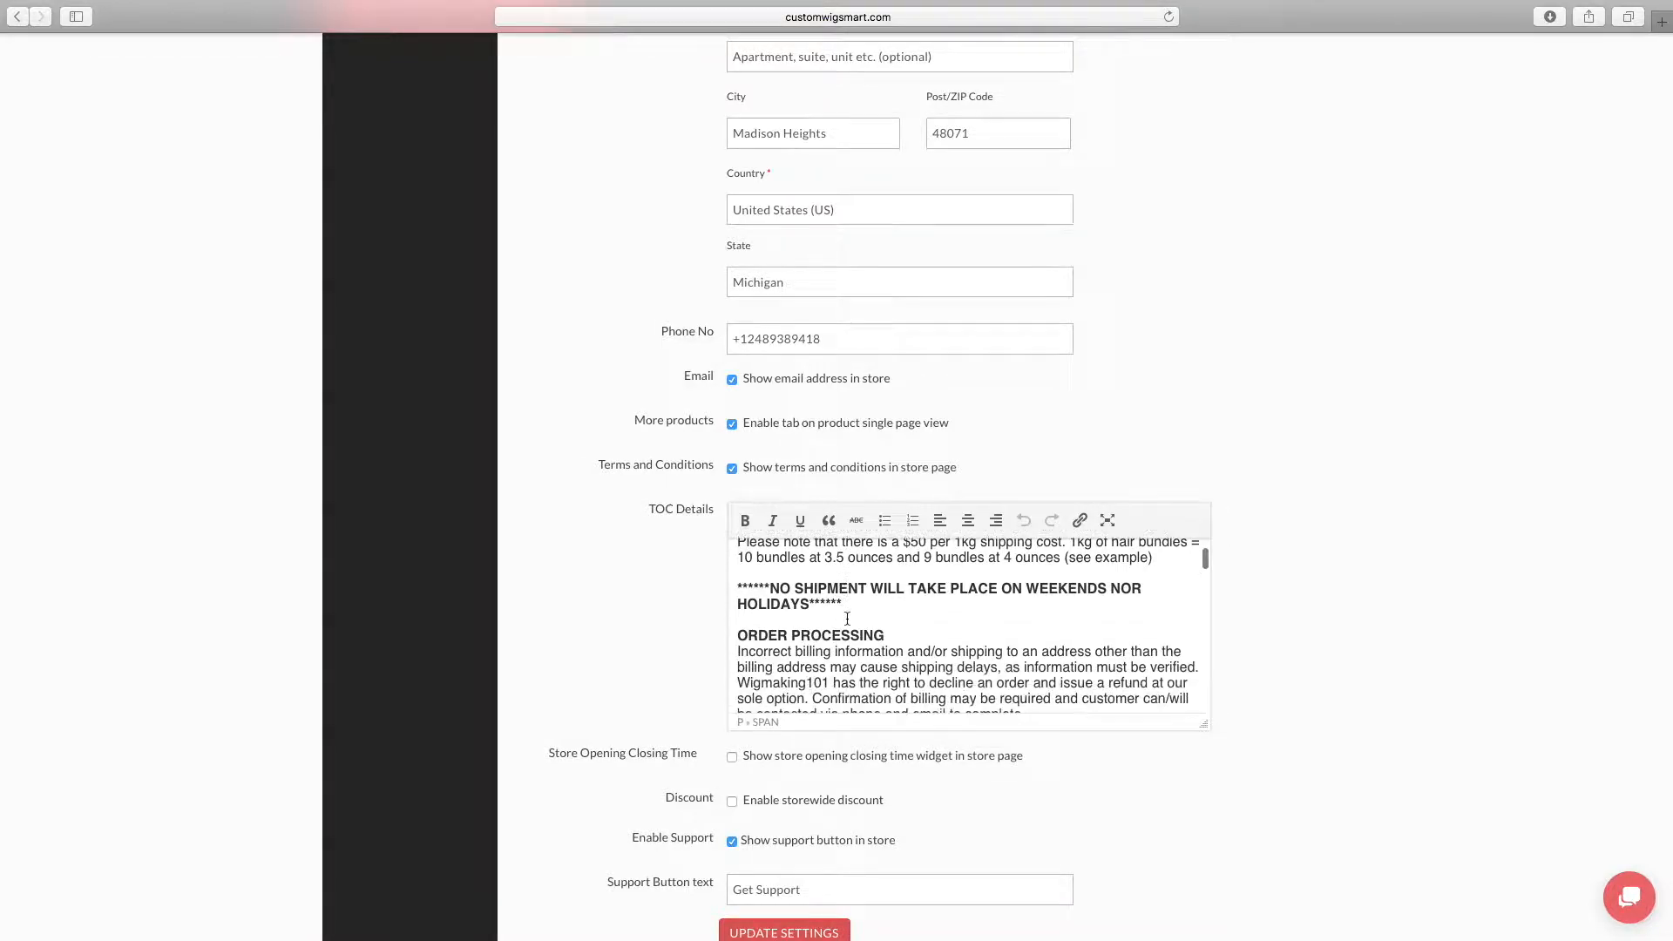
{"action": "scroll", "coordinate": [846, 619], "scroll_direction": "up", "scroll_amount": 1}
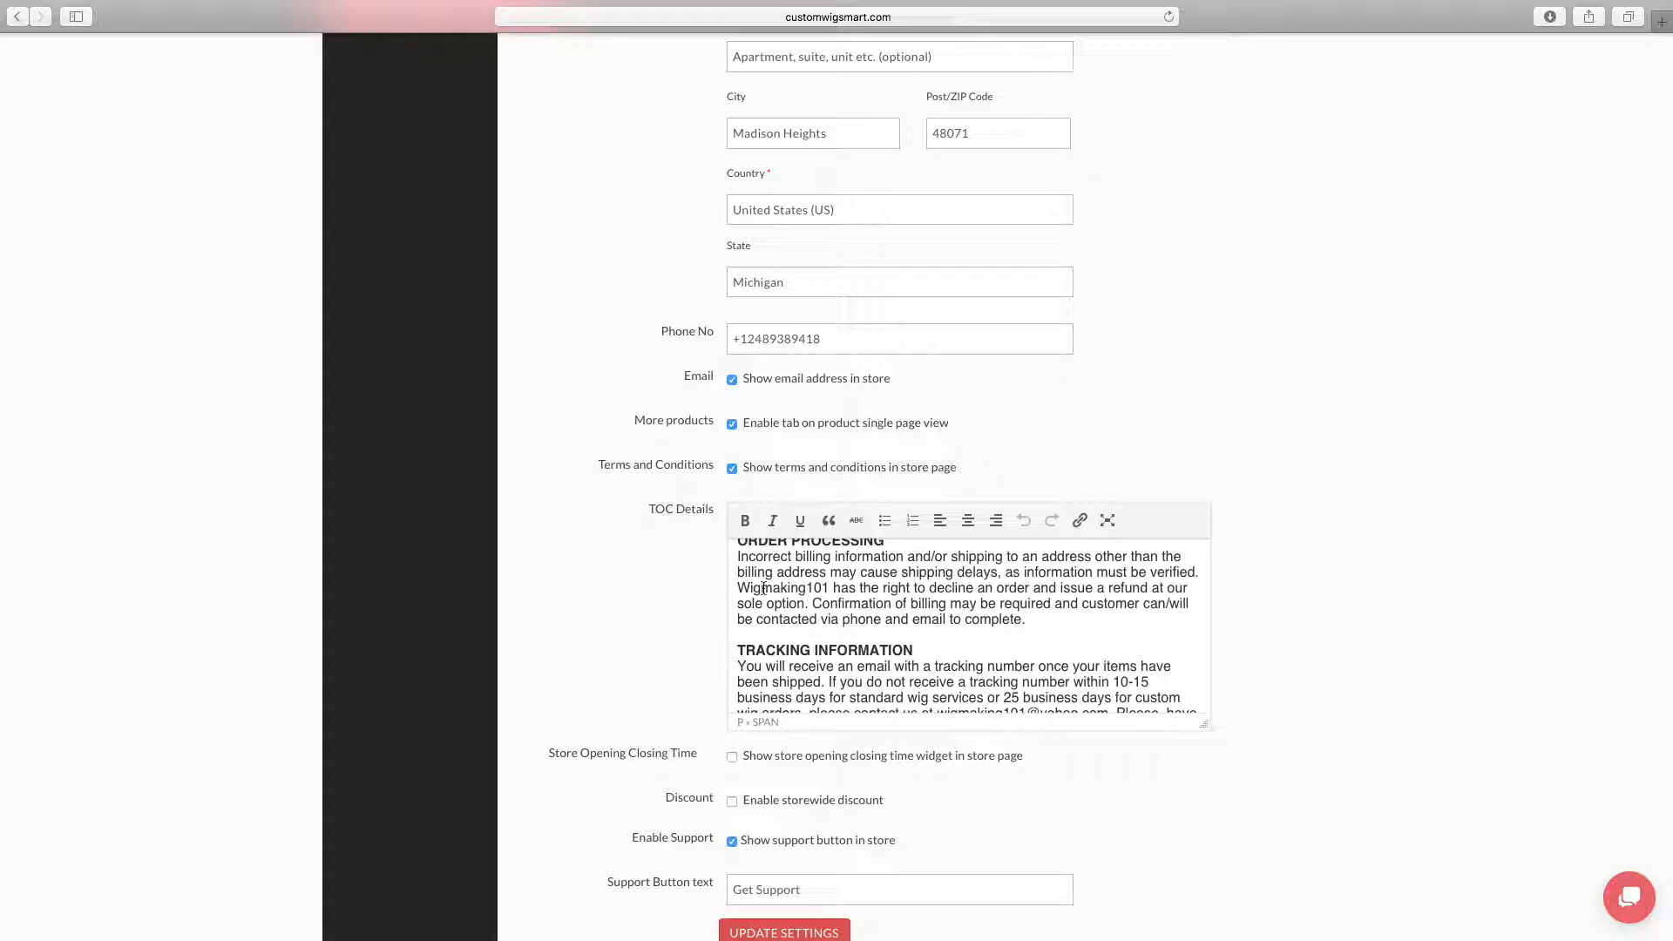
{"action": "scroll", "coordinate": [981, 632], "scroll_direction": "down", "scroll_amount": 5}
{"action": "scroll", "coordinate": [993, 629], "scroll_direction": "up", "scroll_amount": 1}
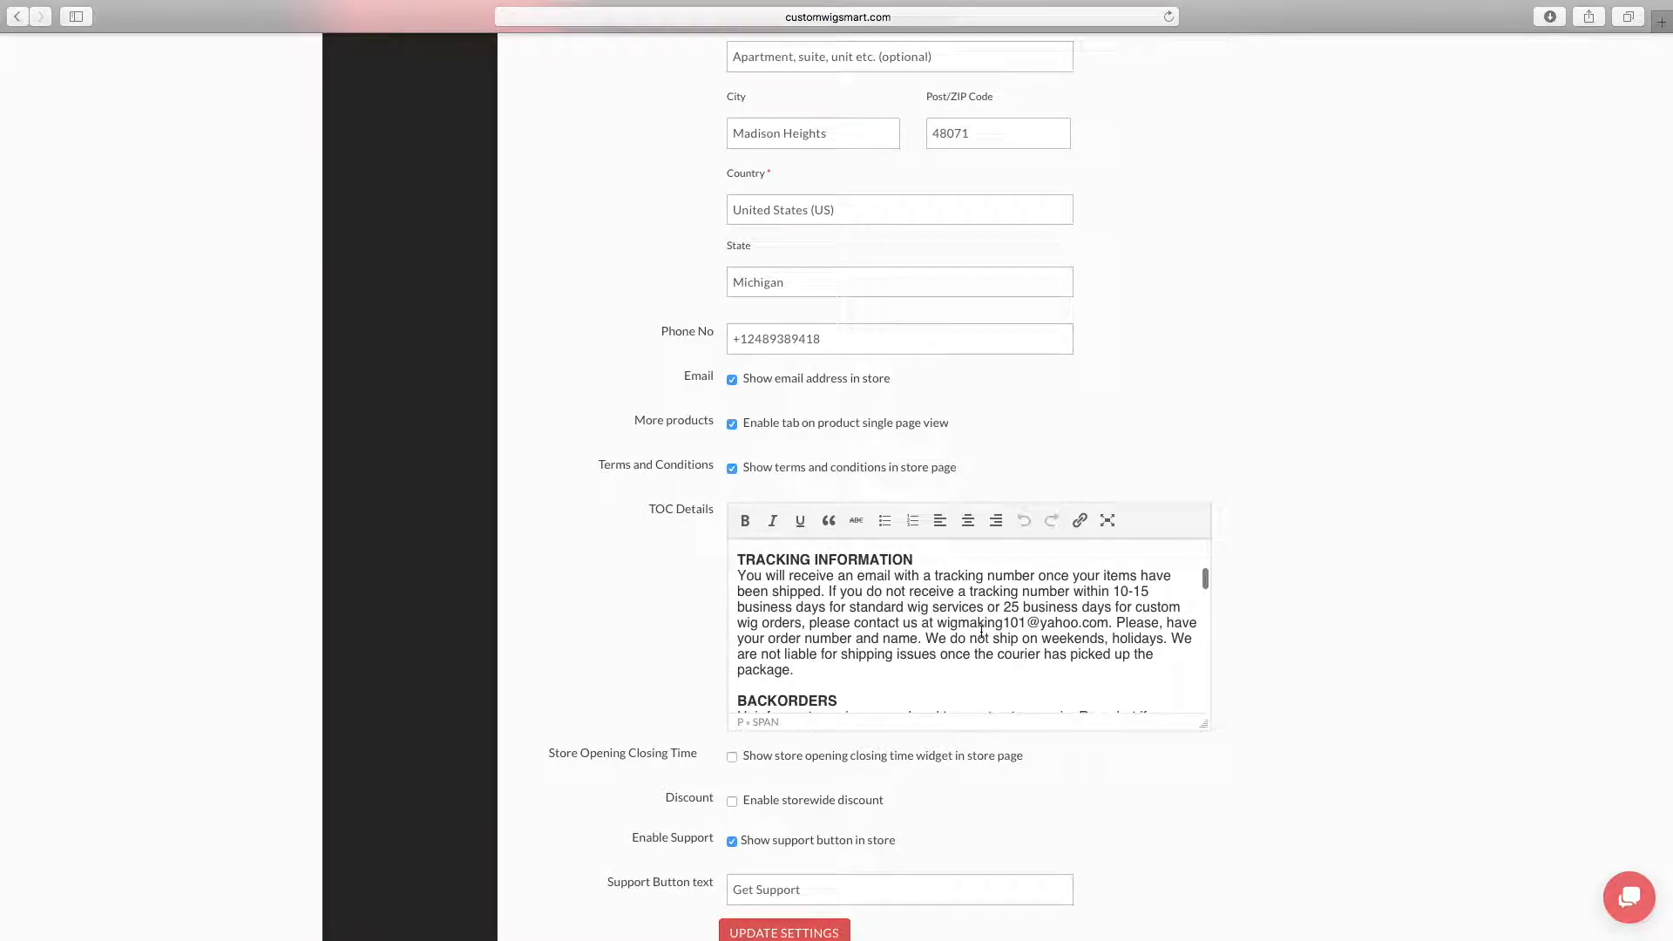
{"action": "scroll", "coordinate": [1107, 618], "scroll_direction": "up", "scroll_amount": 6}
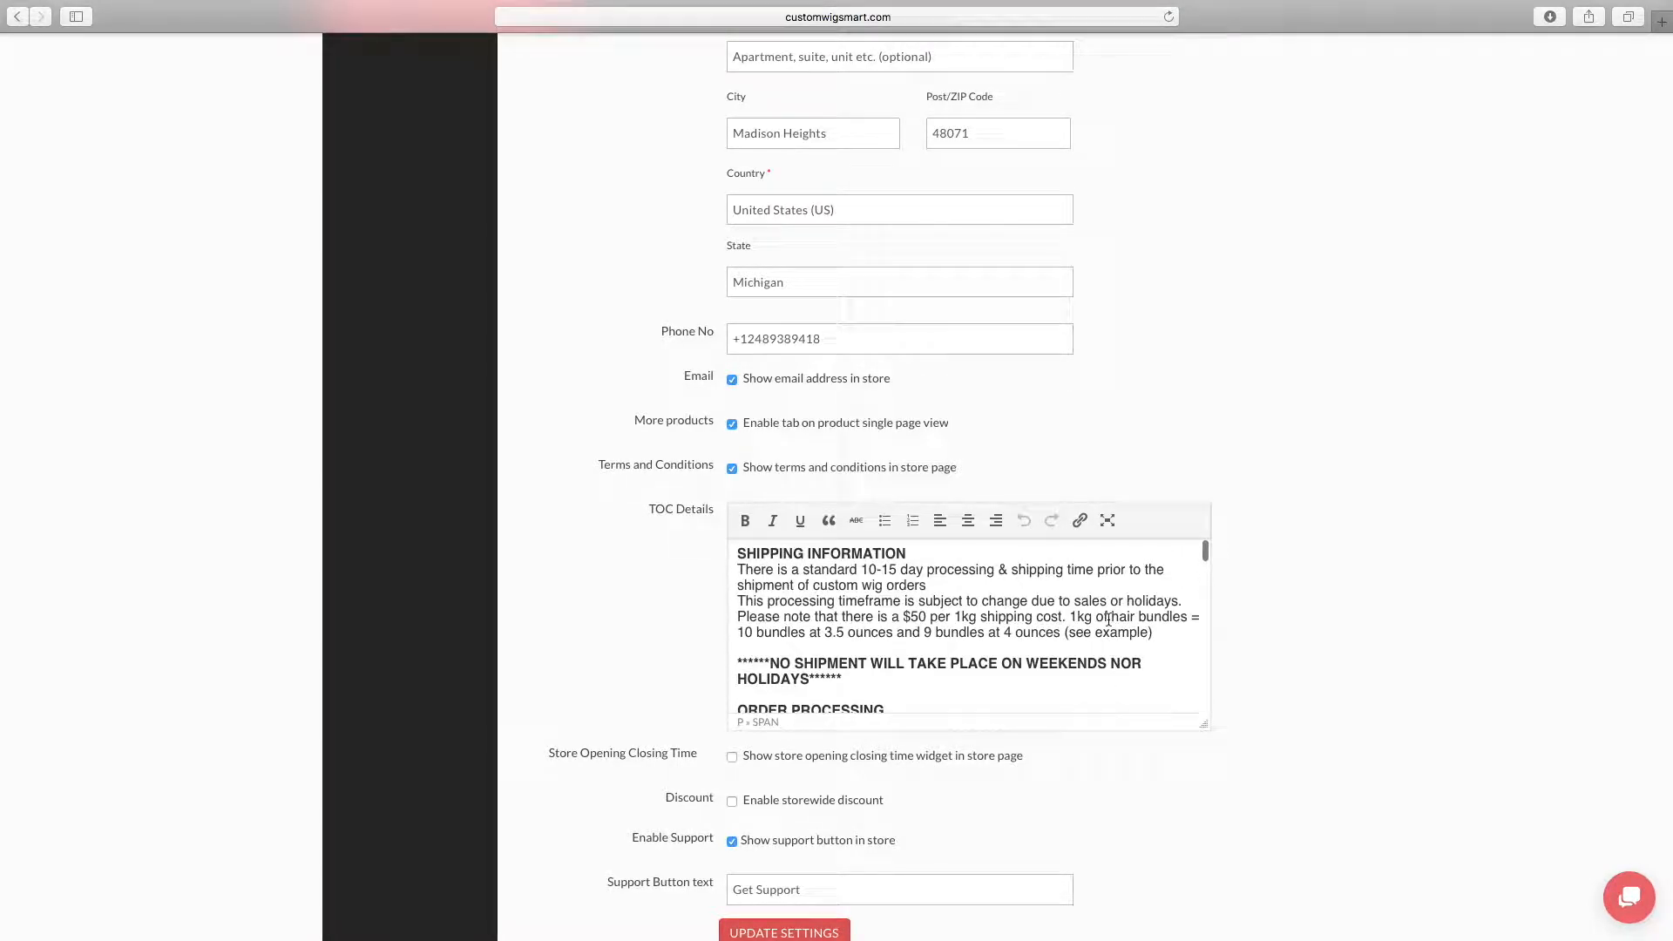
{"action": "scroll", "coordinate": [1107, 620], "scroll_direction": "down", "scroll_amount": 10}
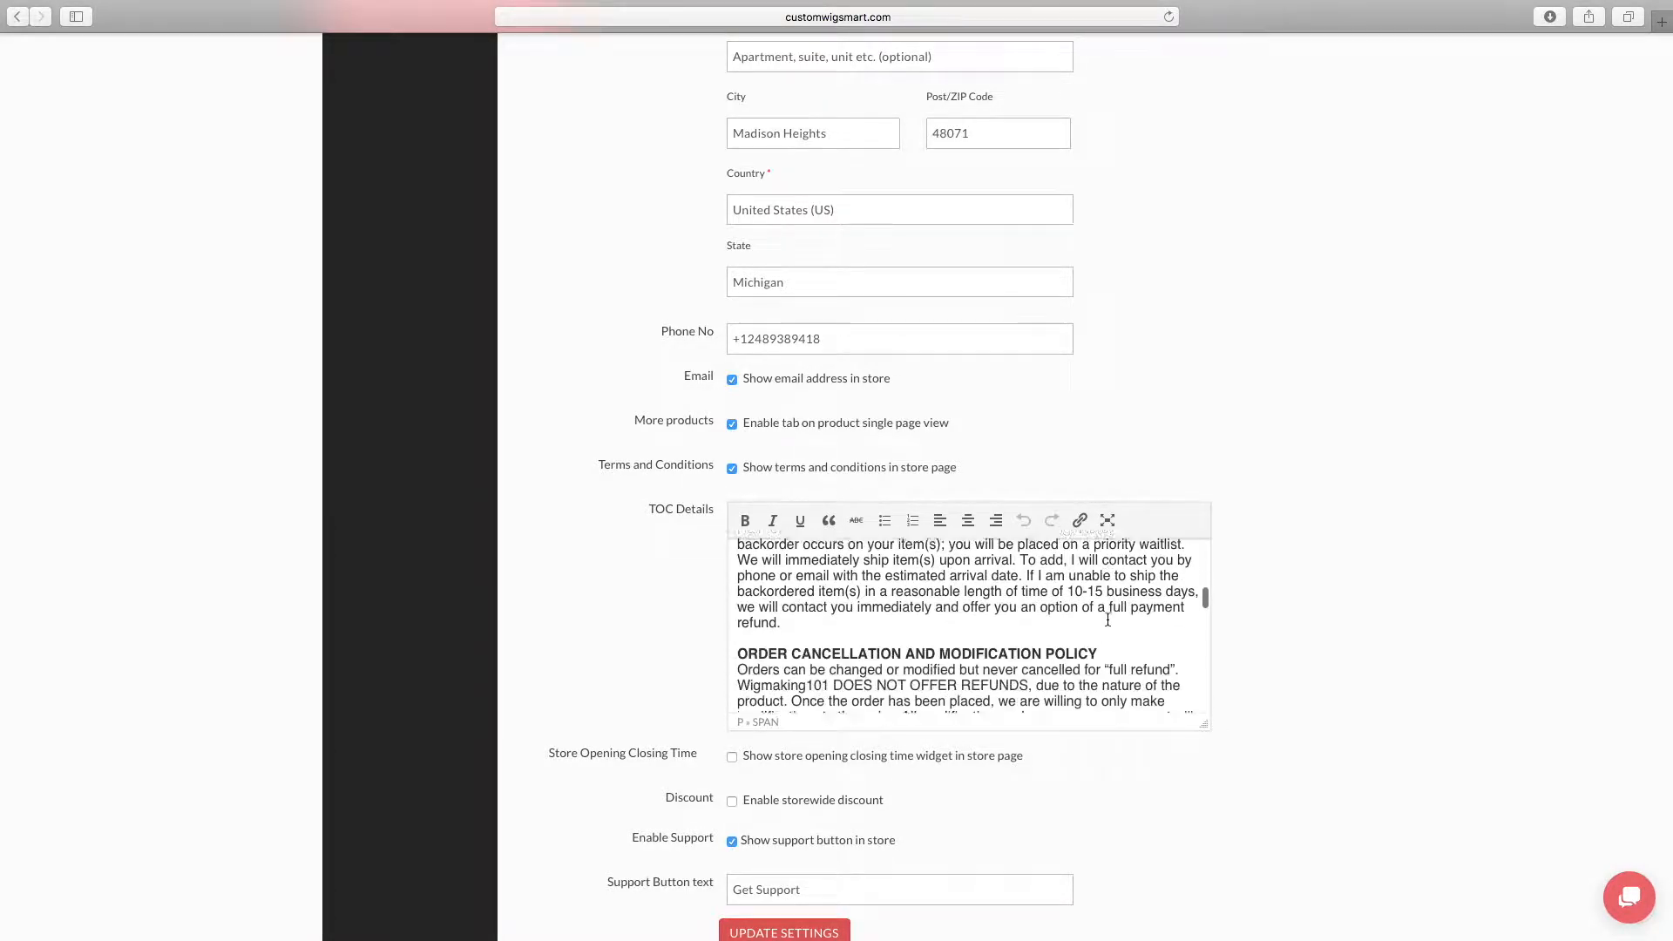
{"action": "scroll", "coordinate": [1107, 619], "scroll_direction": "down", "scroll_amount": 8}
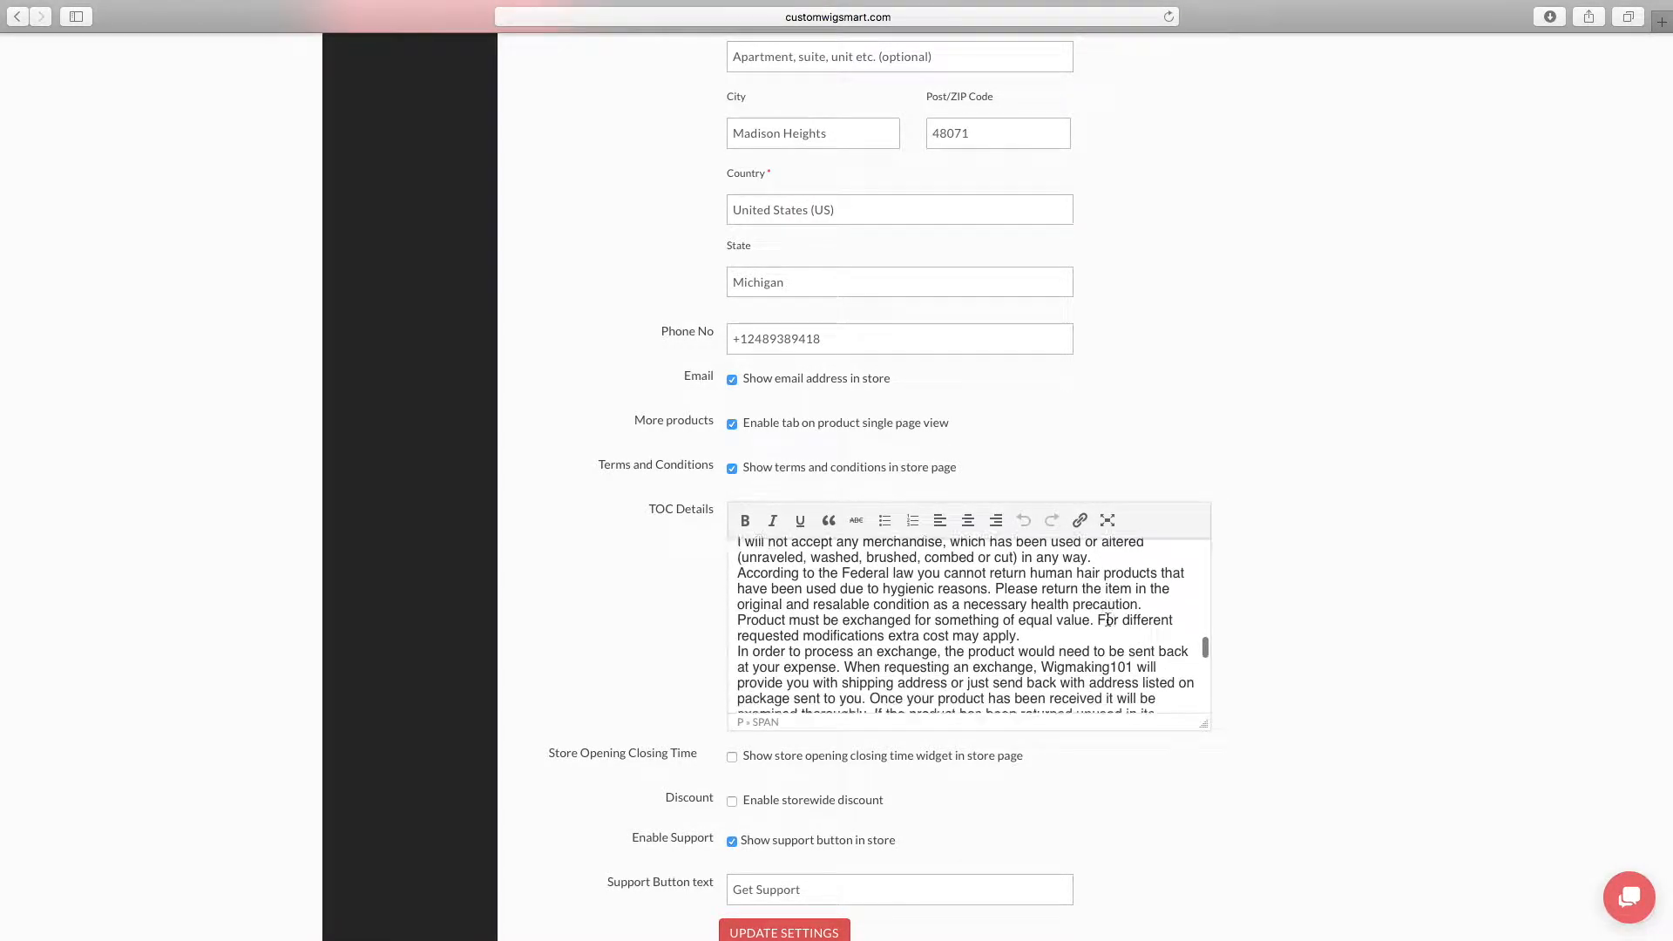
{"action": "scroll", "coordinate": [1107, 620], "scroll_direction": "down", "scroll_amount": 6}
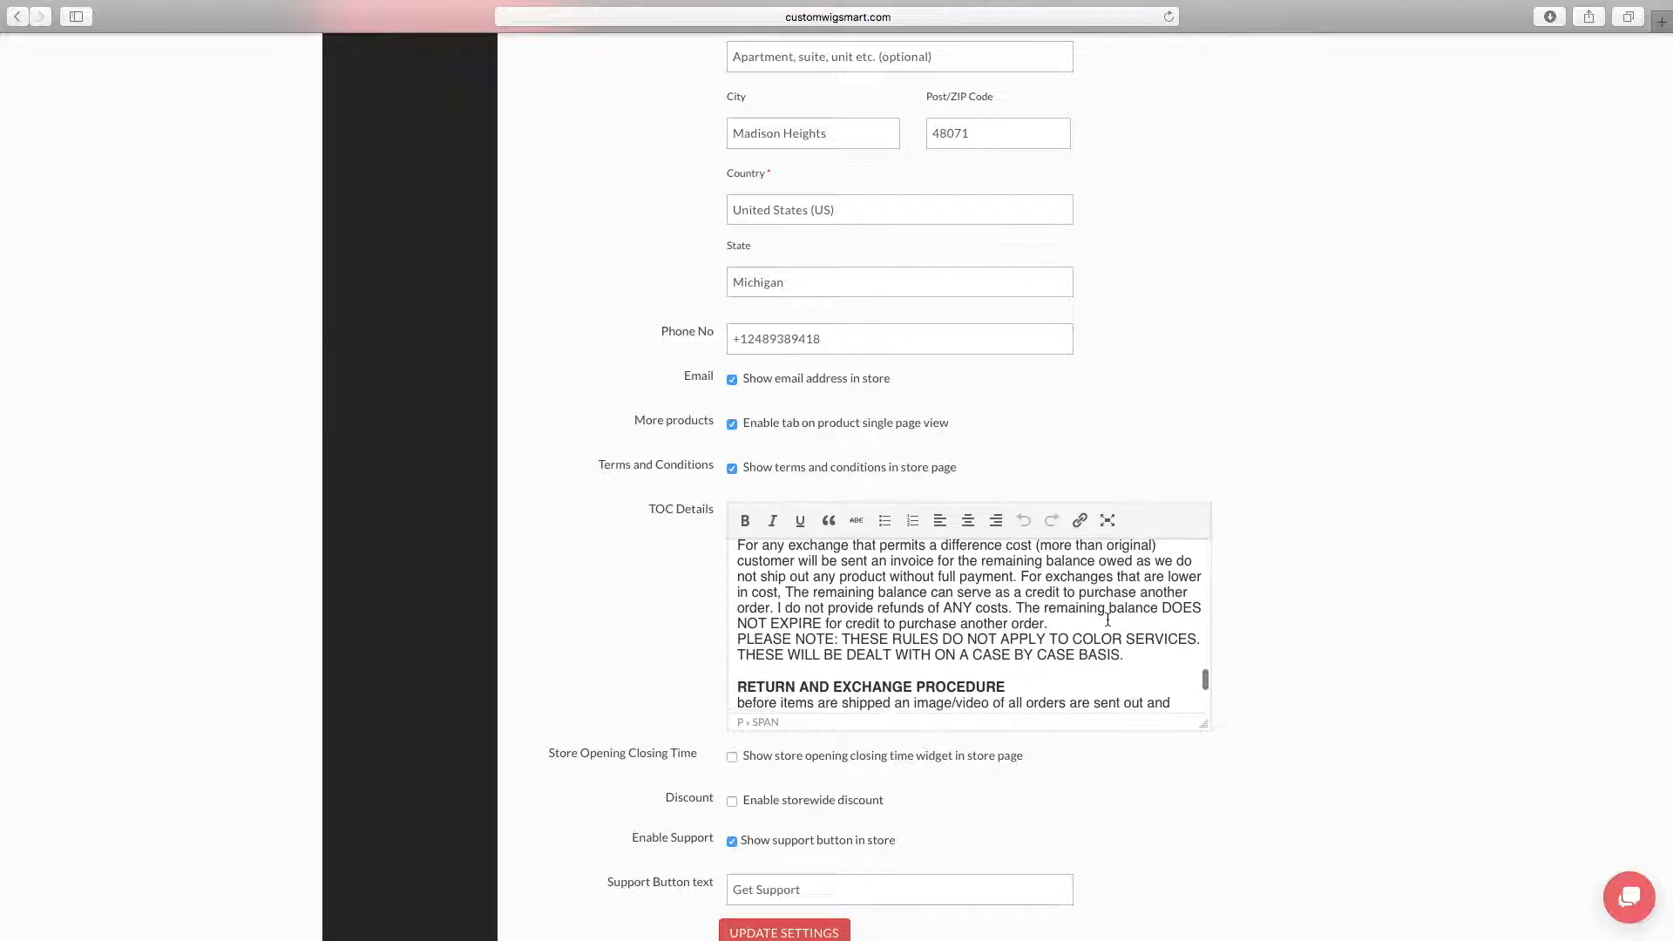
{"action": "scroll", "coordinate": [1107, 620], "scroll_direction": "down", "scroll_amount": 6}
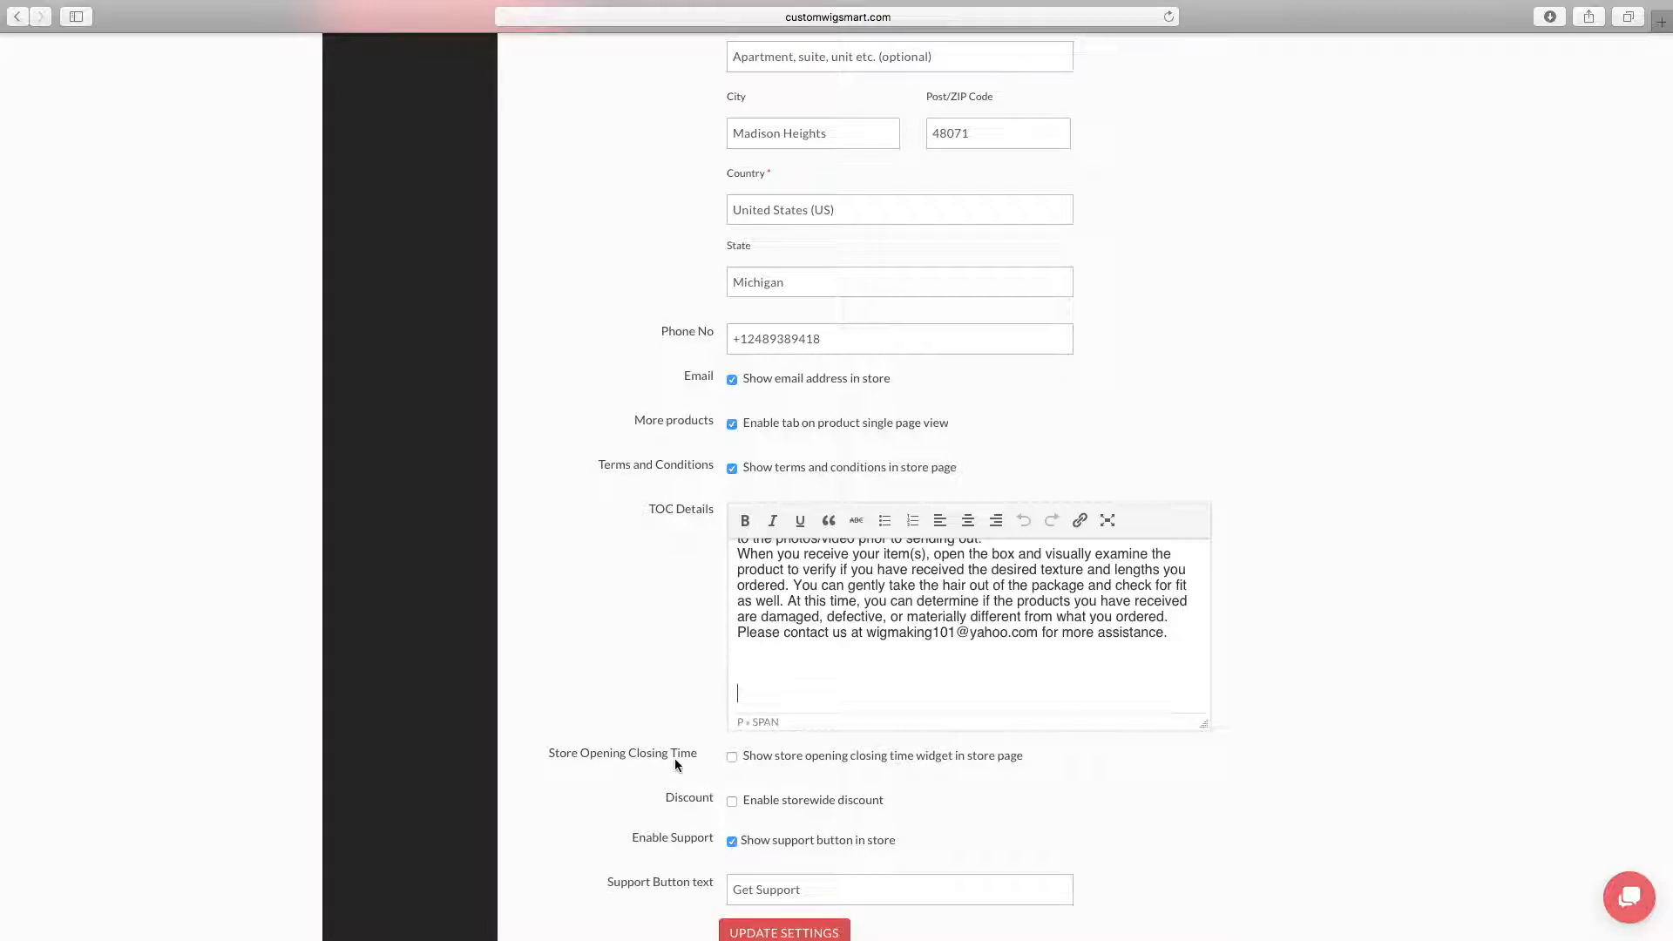
Enable the store opening closing time widget for the store page
{"action": "scroll", "coordinate": [727, 754], "scroll_direction": "down", "scroll_amount": 3}
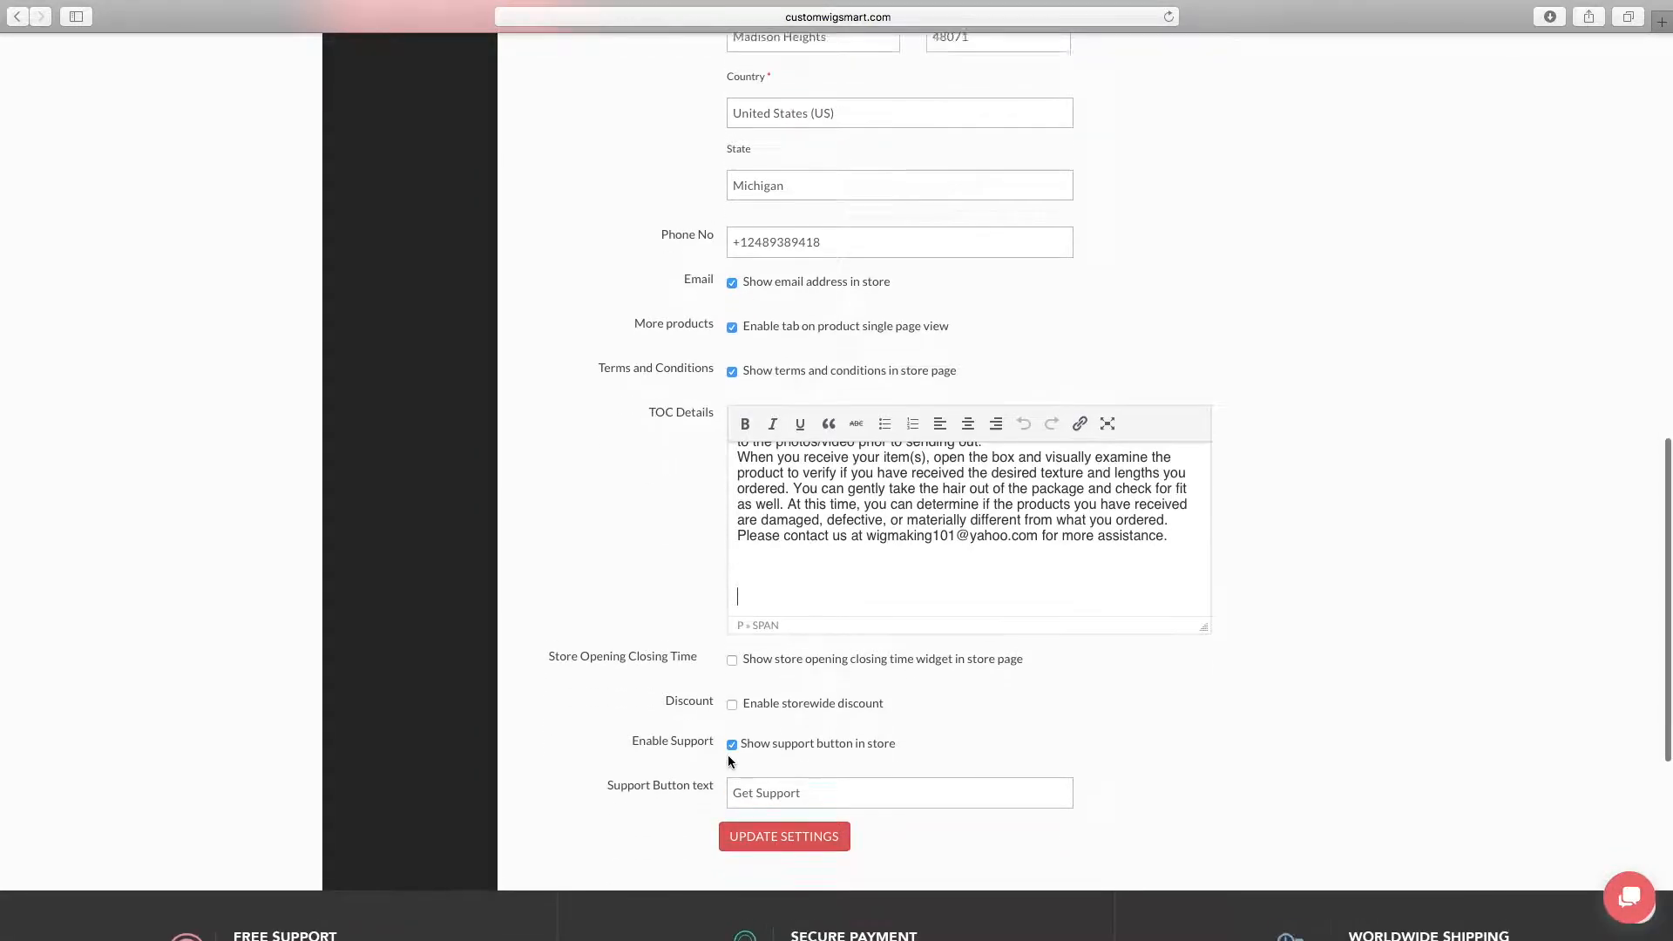
{"action": "left_click", "coordinate": [732, 613]}
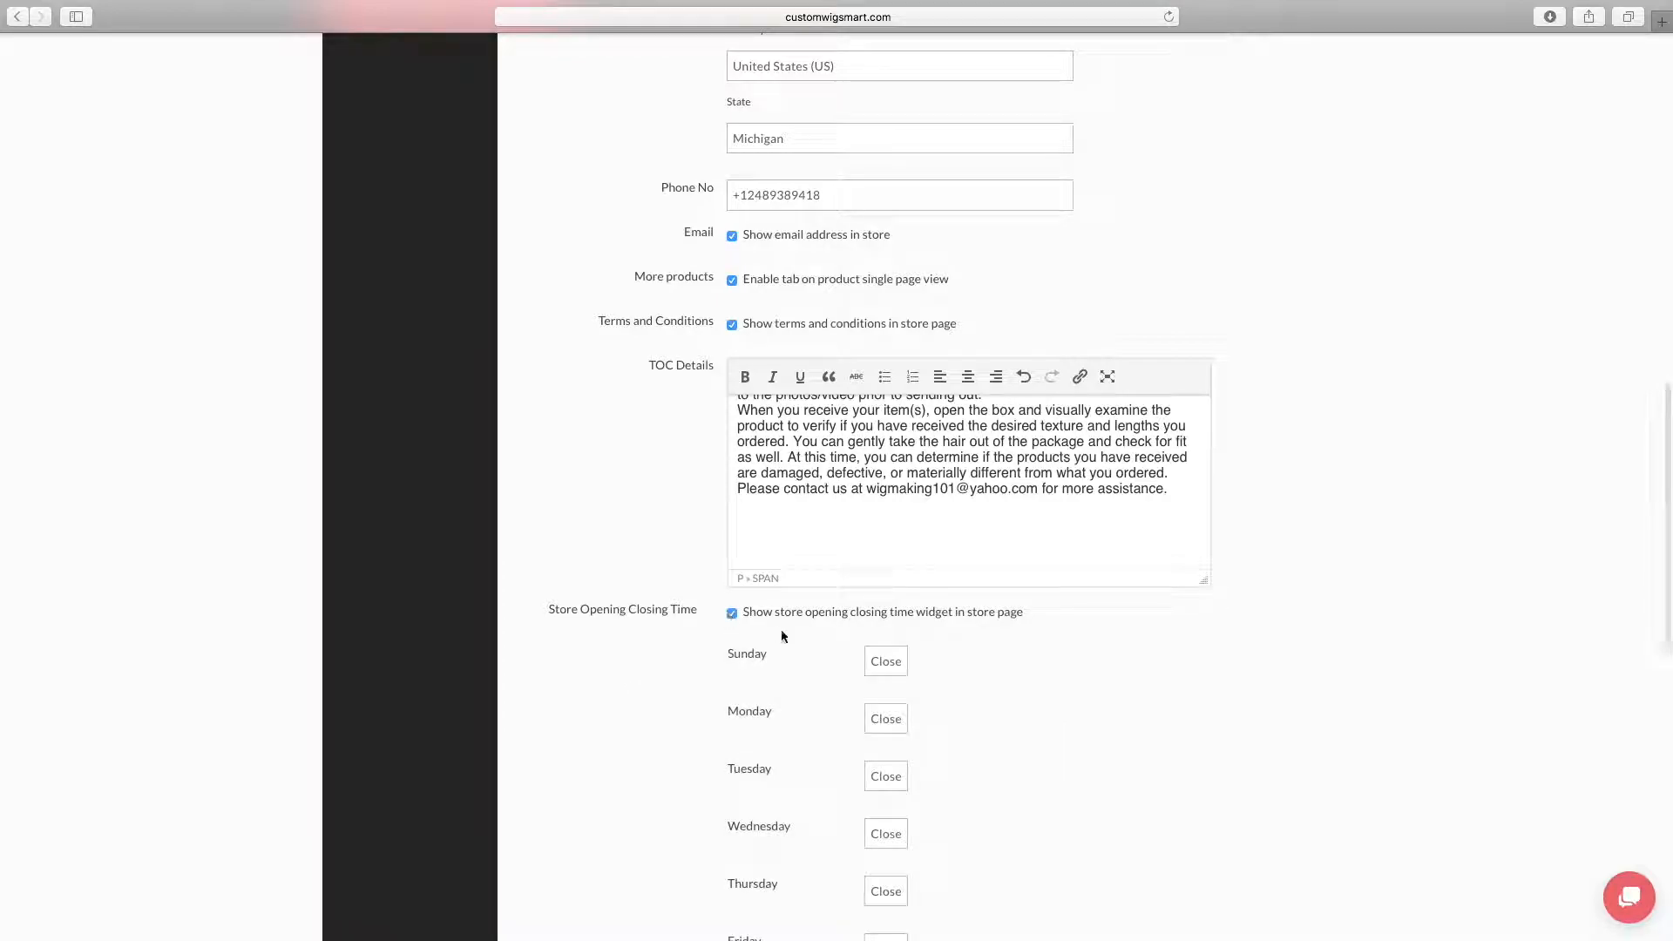
Disable the store opening closing time widget for the store page
{"action": "scroll", "coordinate": [1062, 704], "scroll_direction": "down", "scroll_amount": 3}
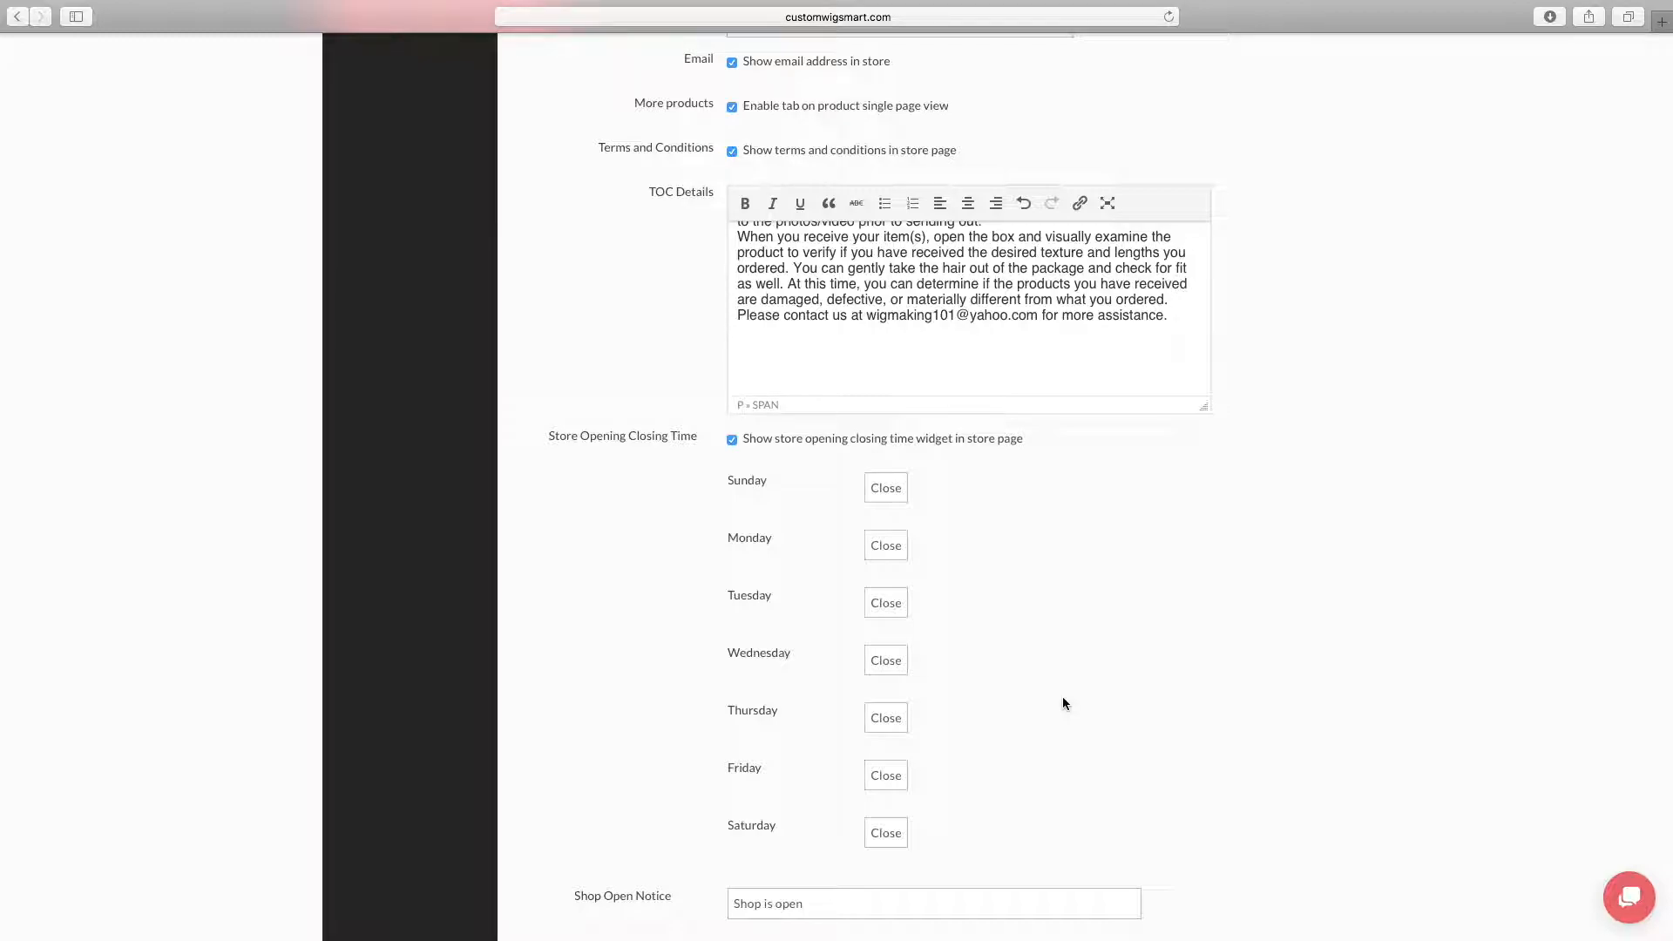
{"action": "left_click", "coordinate": [732, 440]}
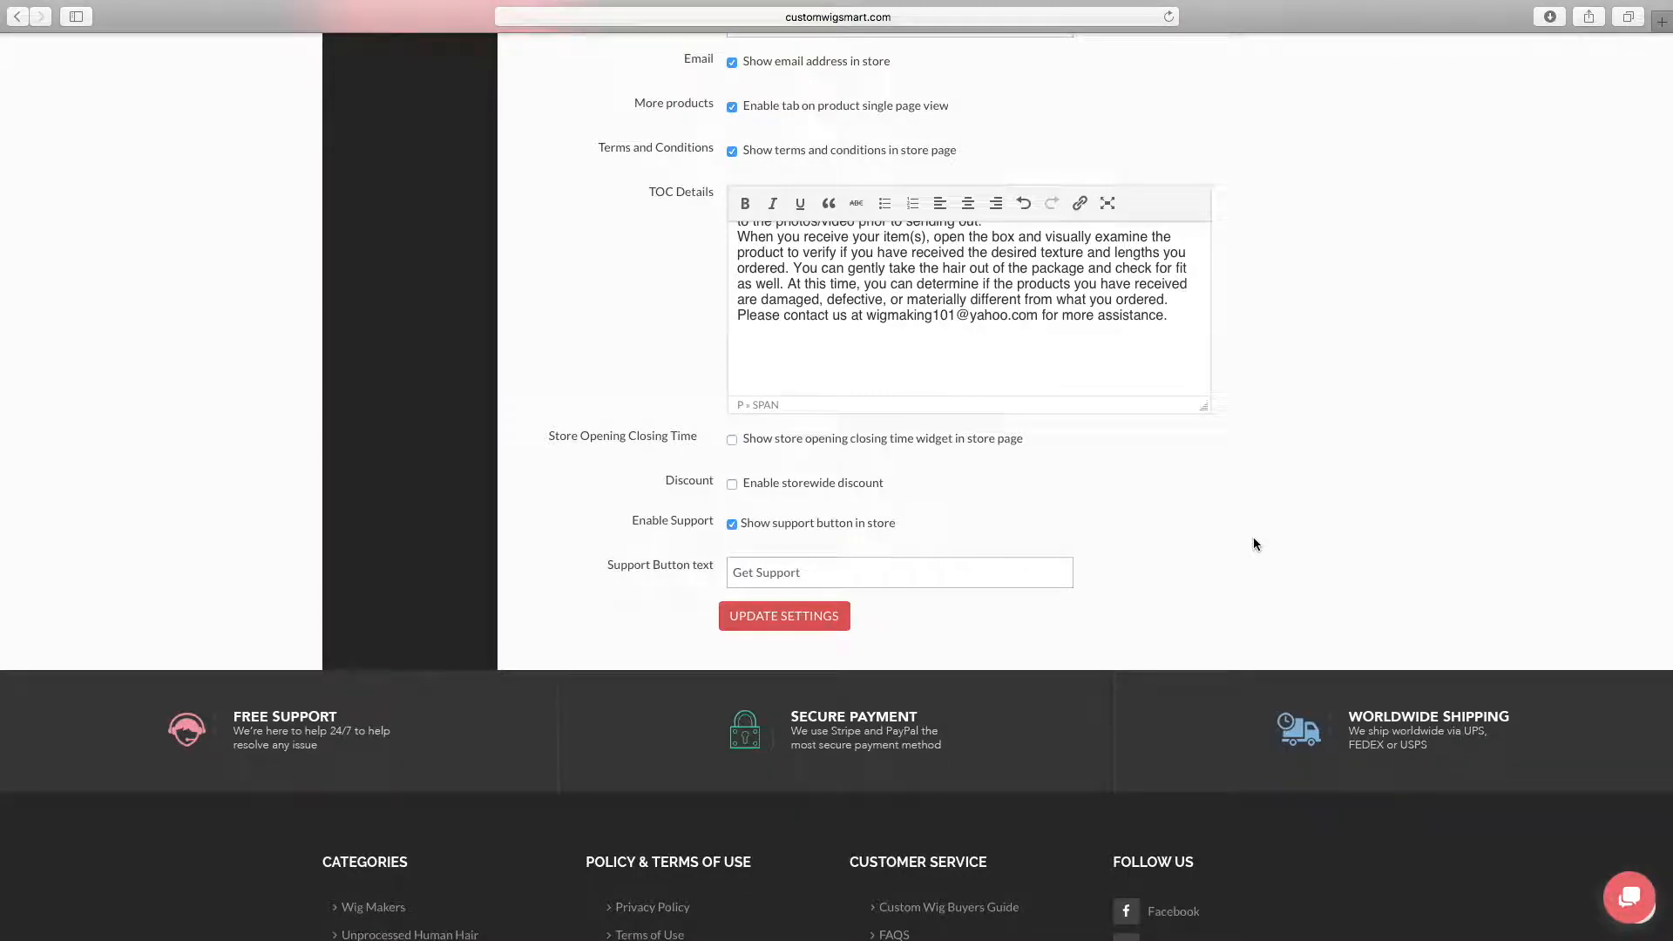
Try the storewide discount option to view its minimum order amount and percentage fields, leaving the discount disabled
{"action": "left_click", "coordinate": [732, 483]}
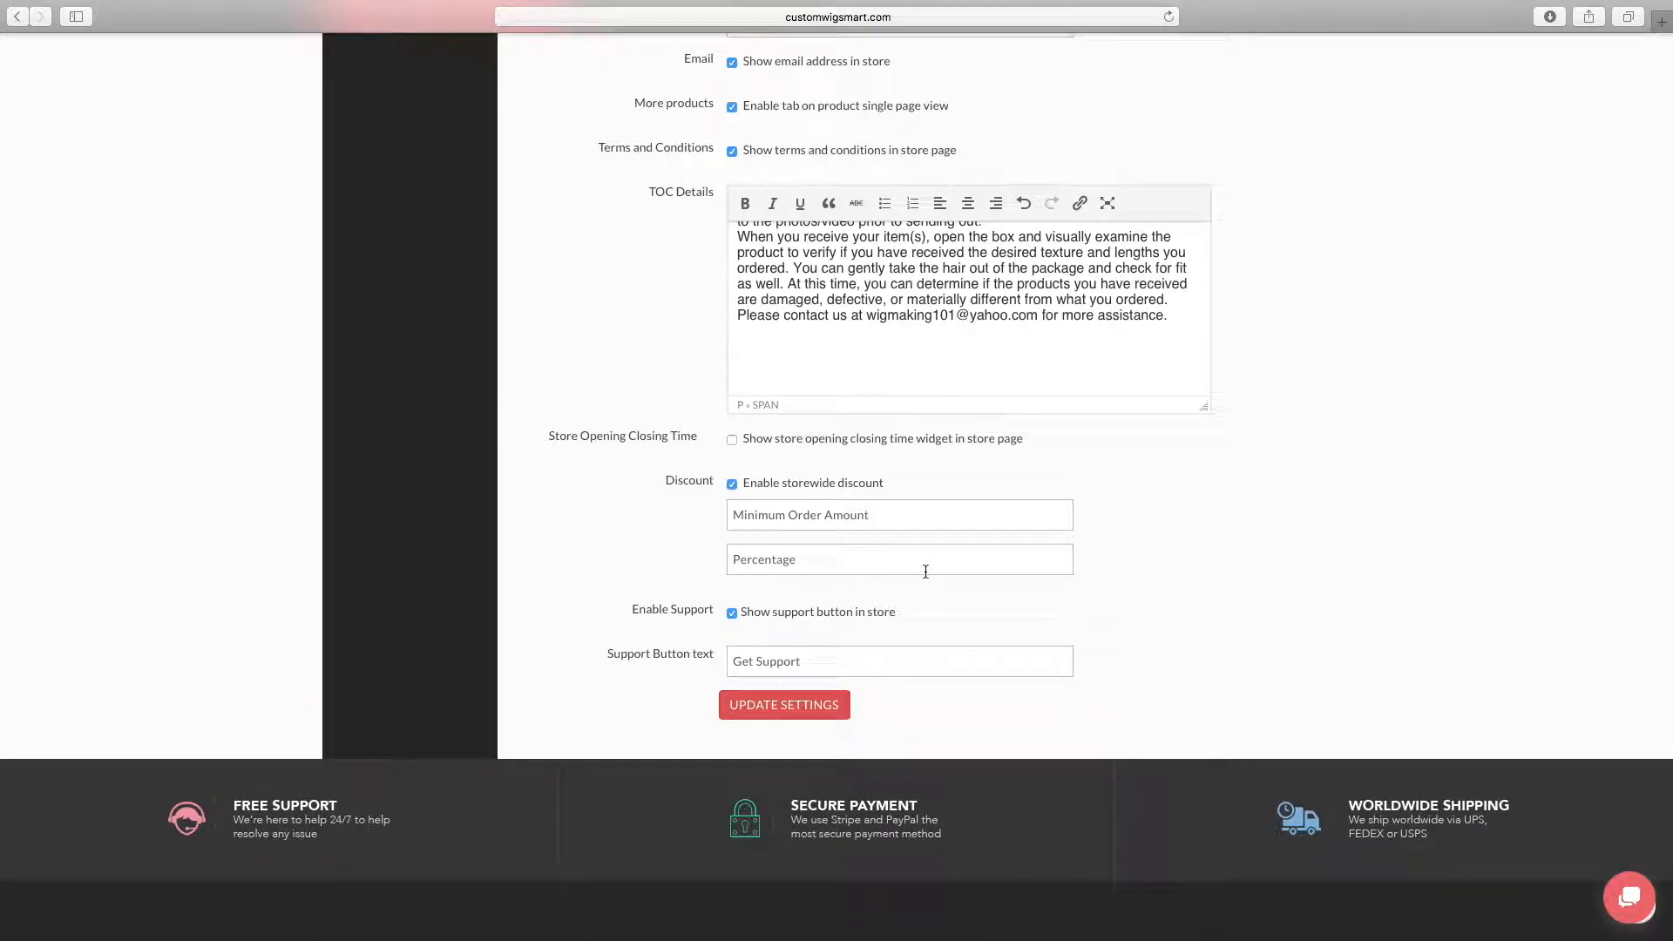
{"action": "left_click", "coordinate": [732, 484]}
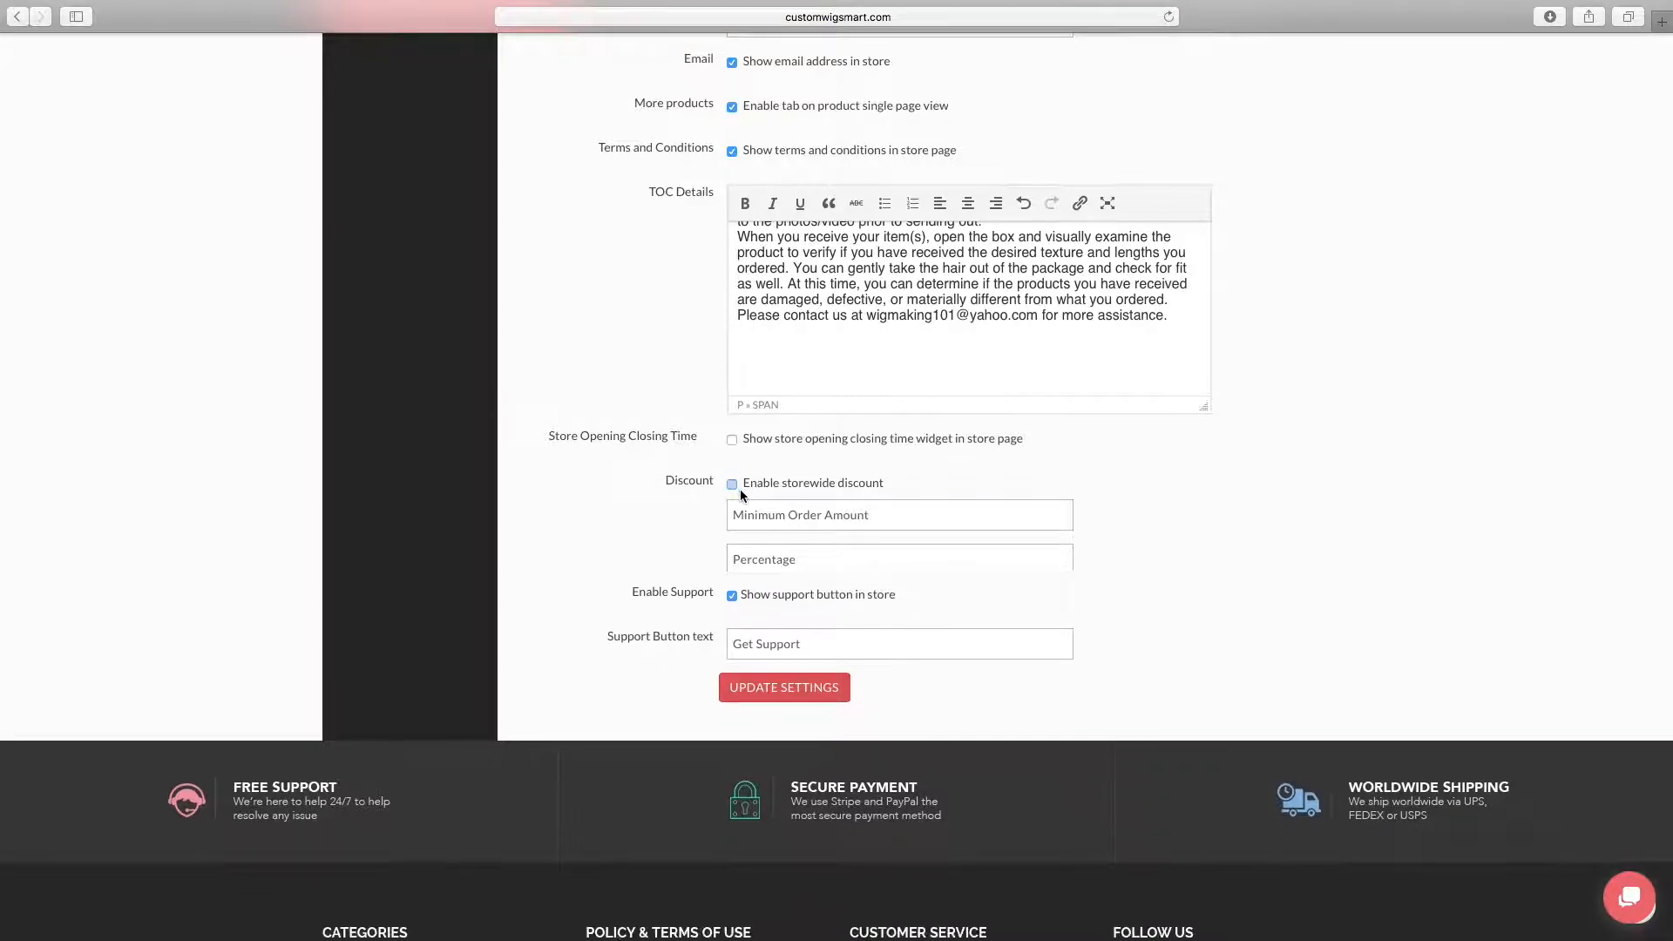
{"action": "left_click", "coordinate": [732, 484]}
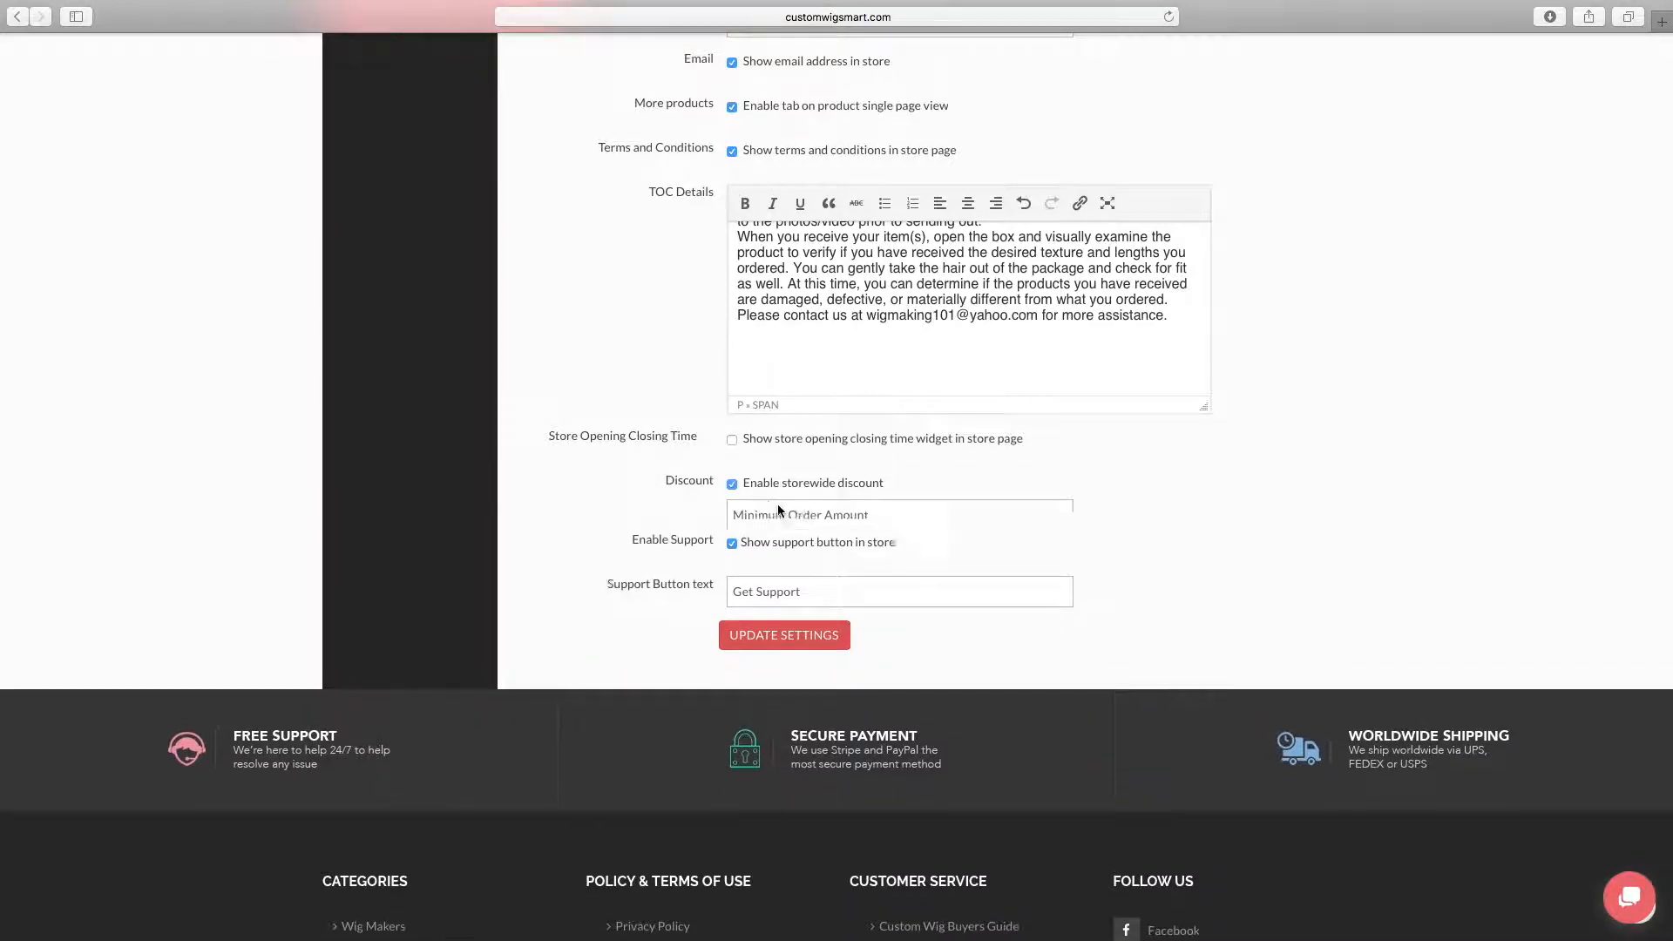
{"action": "left_click", "coordinate": [732, 484]}
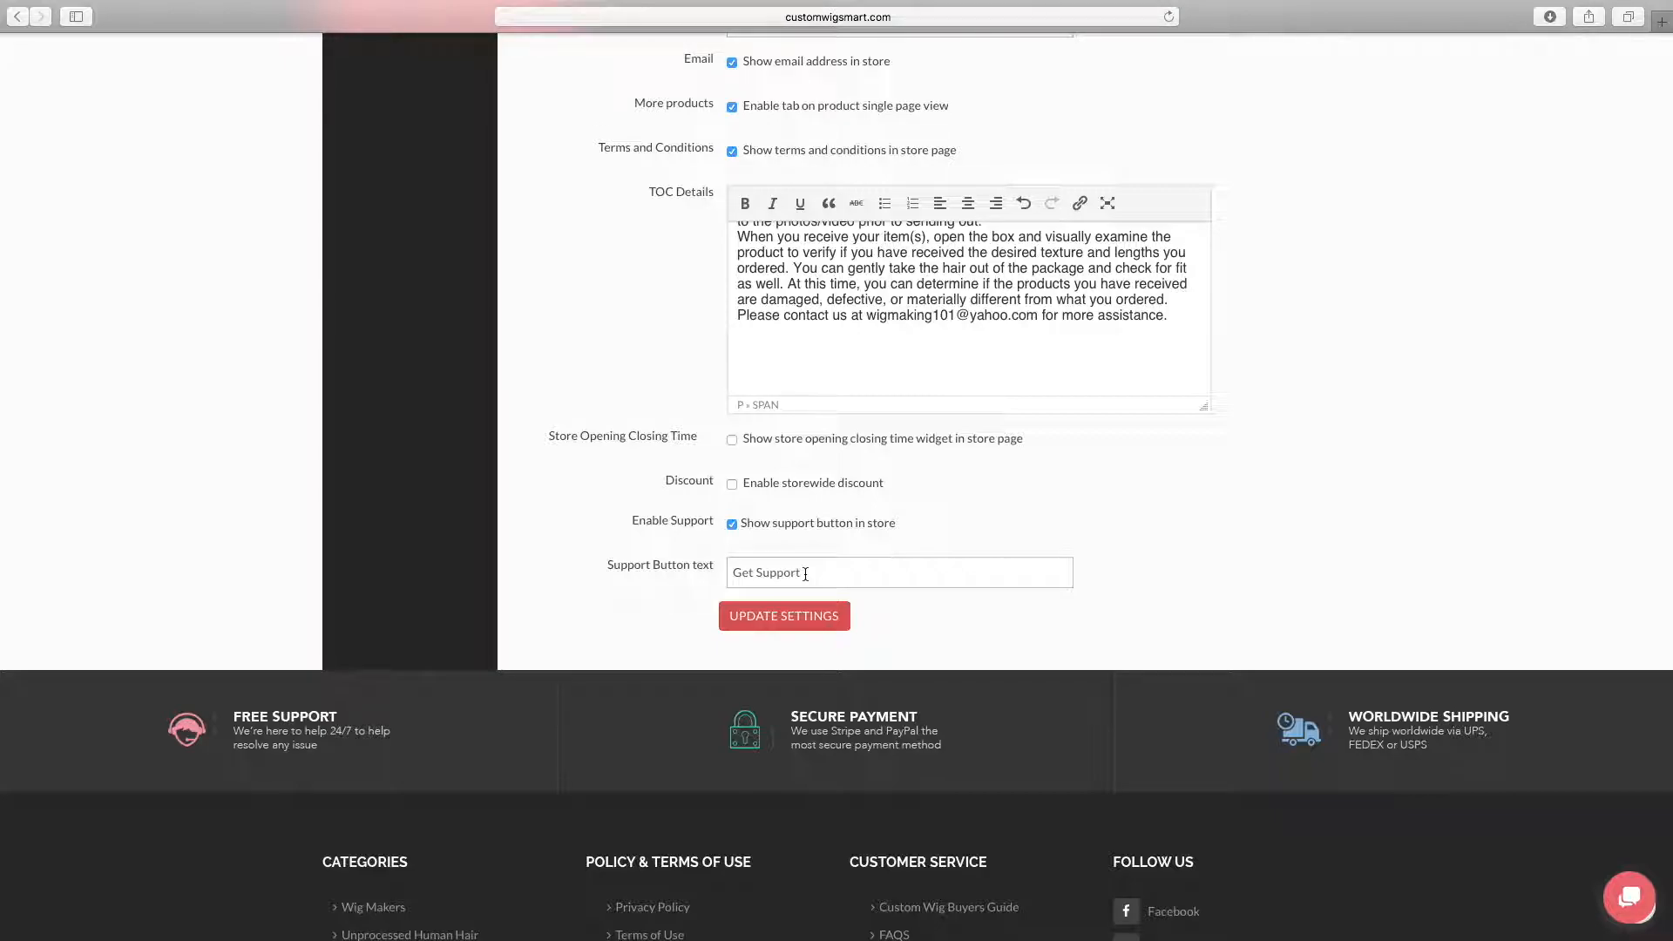
Save the updated store settings
{"action": "left_click", "coordinate": [810, 615]}
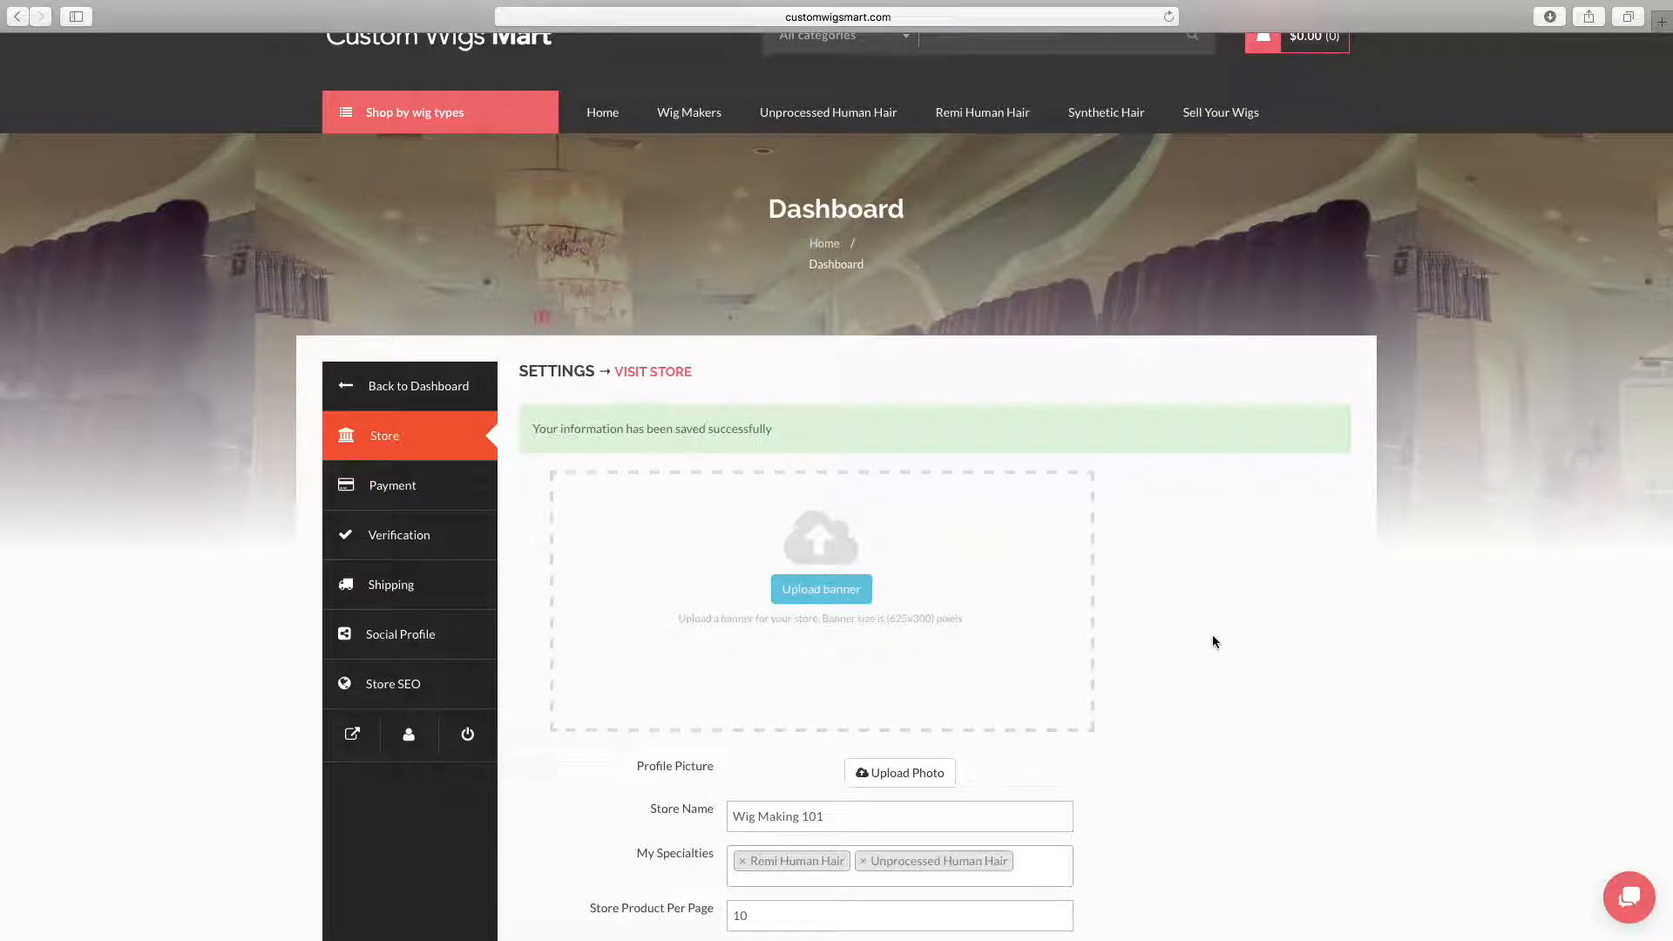
Start a profile picture upload and browse the Seagate Backup Plus Drive to all images in WIG MAKING SERIES' WIG BUSINESS E COMME... folder
{"action": "scroll", "coordinate": [1211, 641], "scroll_direction": "down", "scroll_amount": 3}
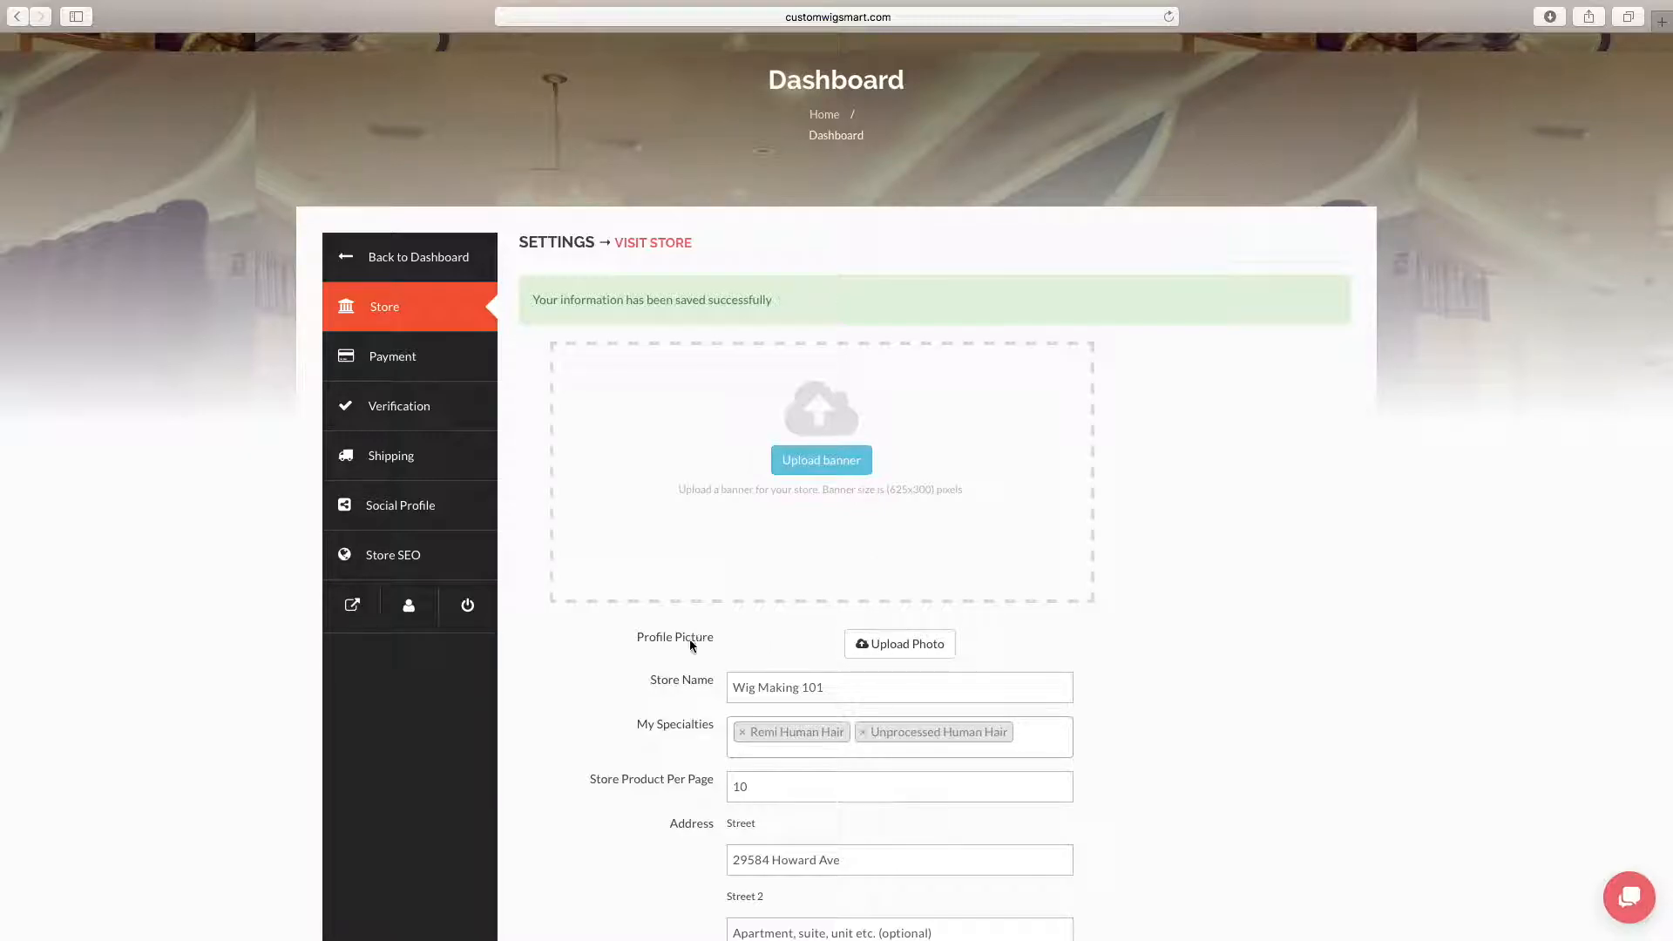
{"action": "left_click", "coordinate": [917, 647]}
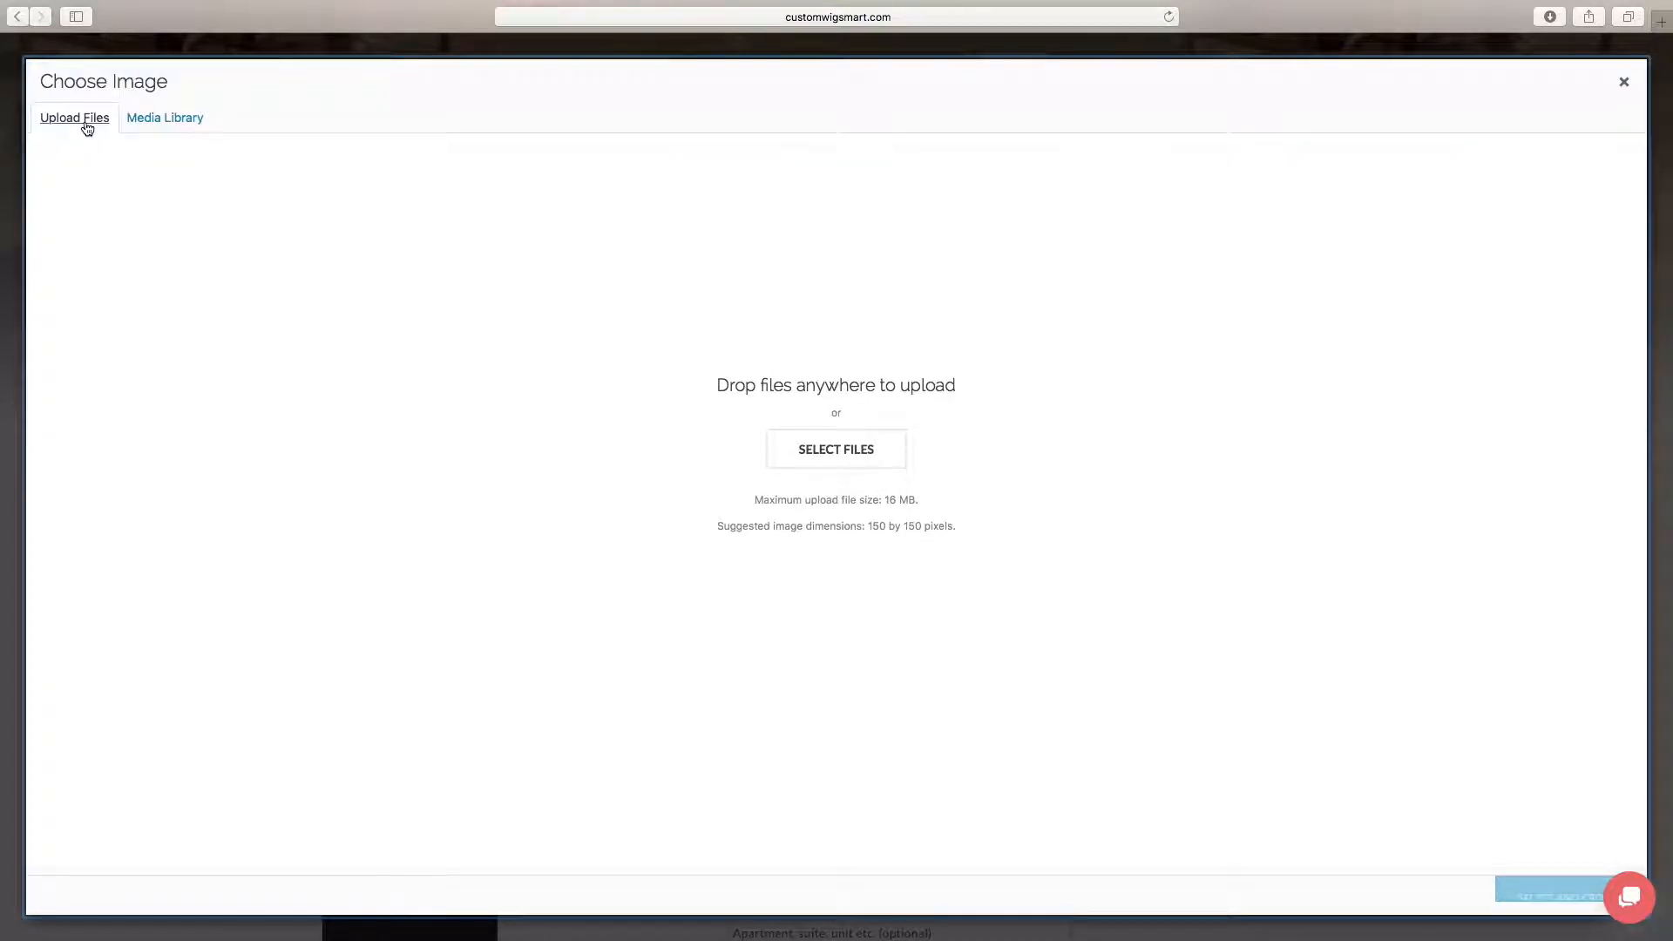
{"action": "left_click", "coordinate": [857, 455]}
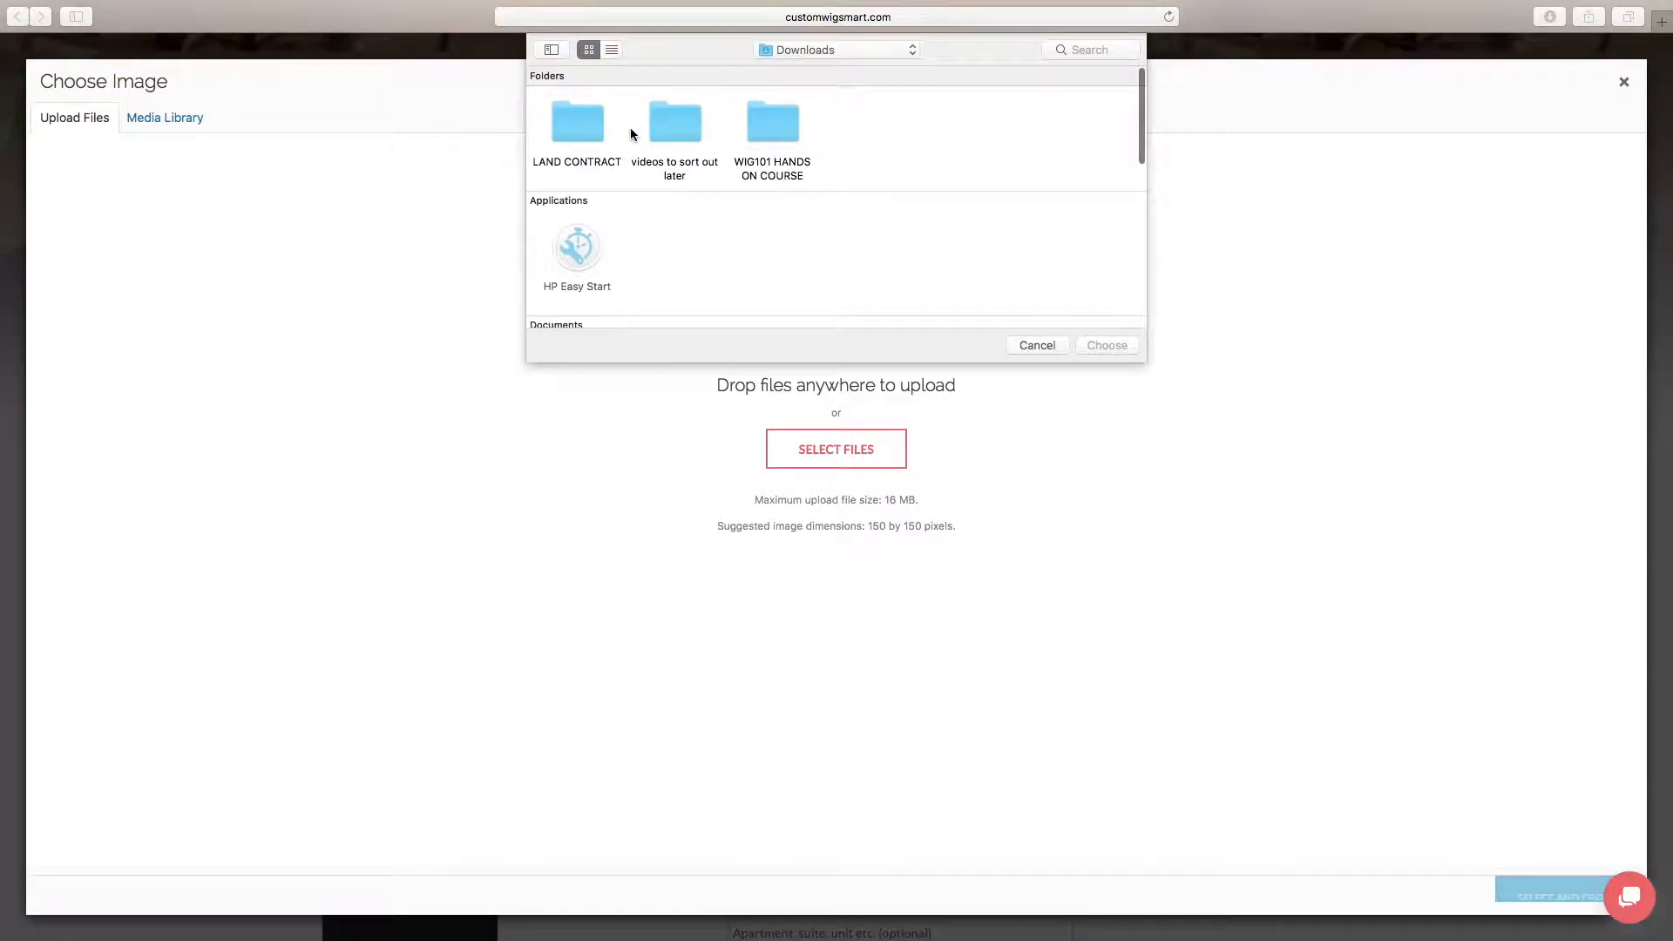
{"action": "left_click", "coordinate": [912, 50]}
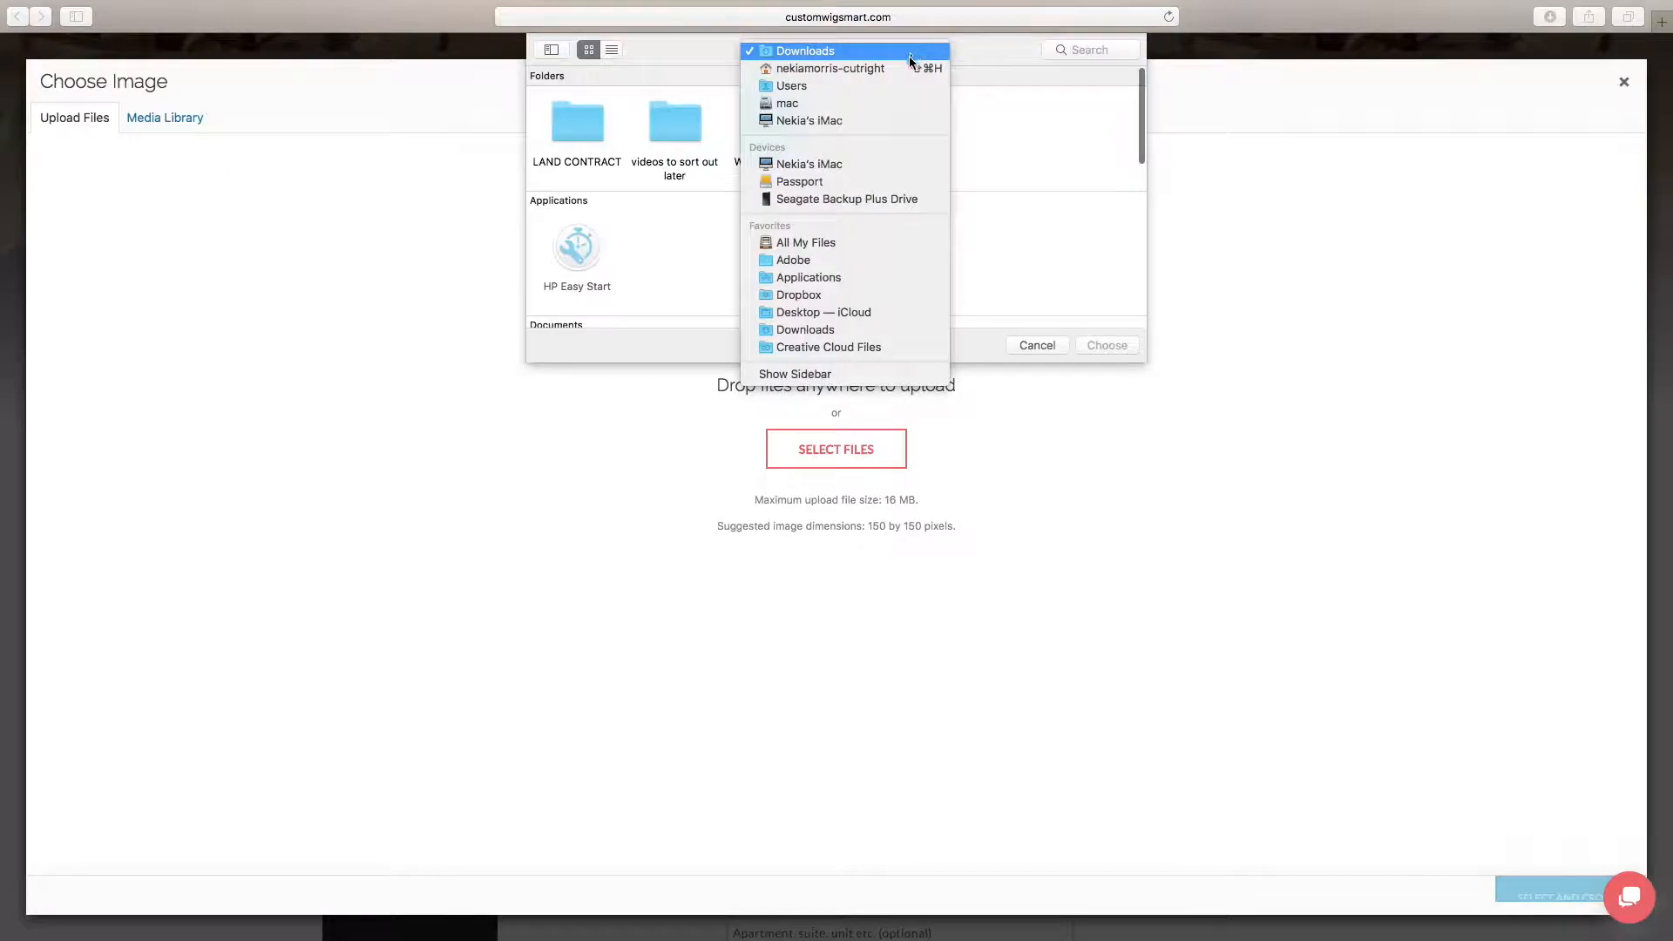
{"action": "left_click", "coordinate": [871, 197]}
{"action": "left_click", "coordinate": [879, 119]}
{"action": "double_click", "coordinate": [879, 119]}
{"action": "scroll", "coordinate": [1061, 133], "scroll_direction": "right", "scroll_amount": 5}
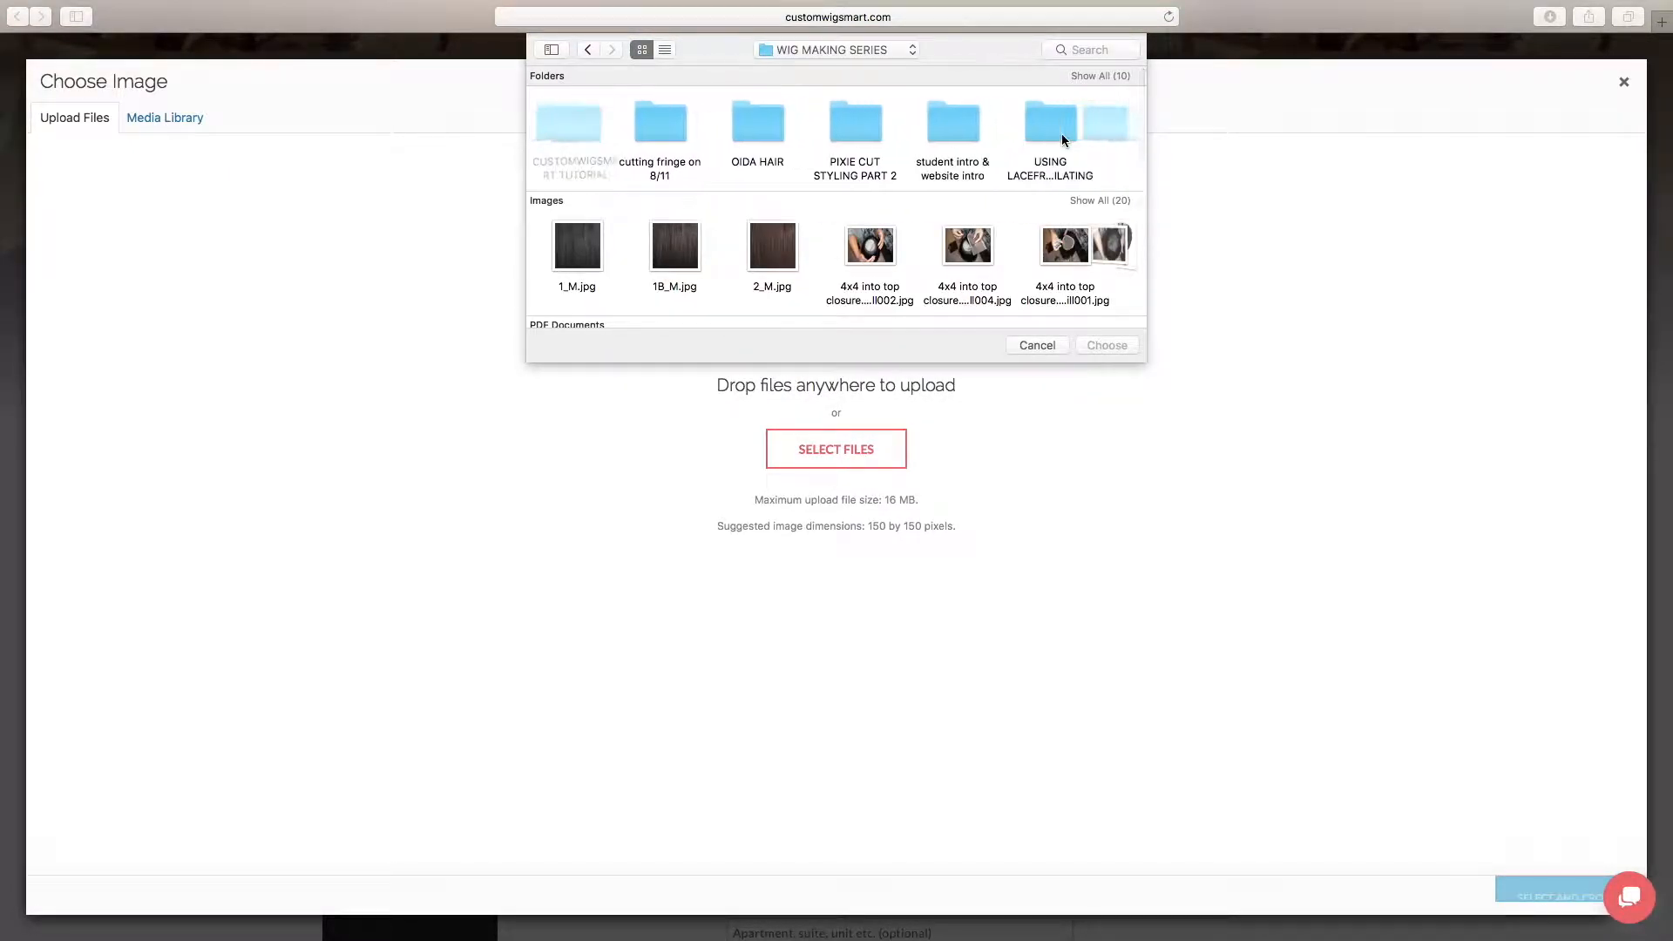
{"action": "double_click", "coordinate": [1000, 128]}
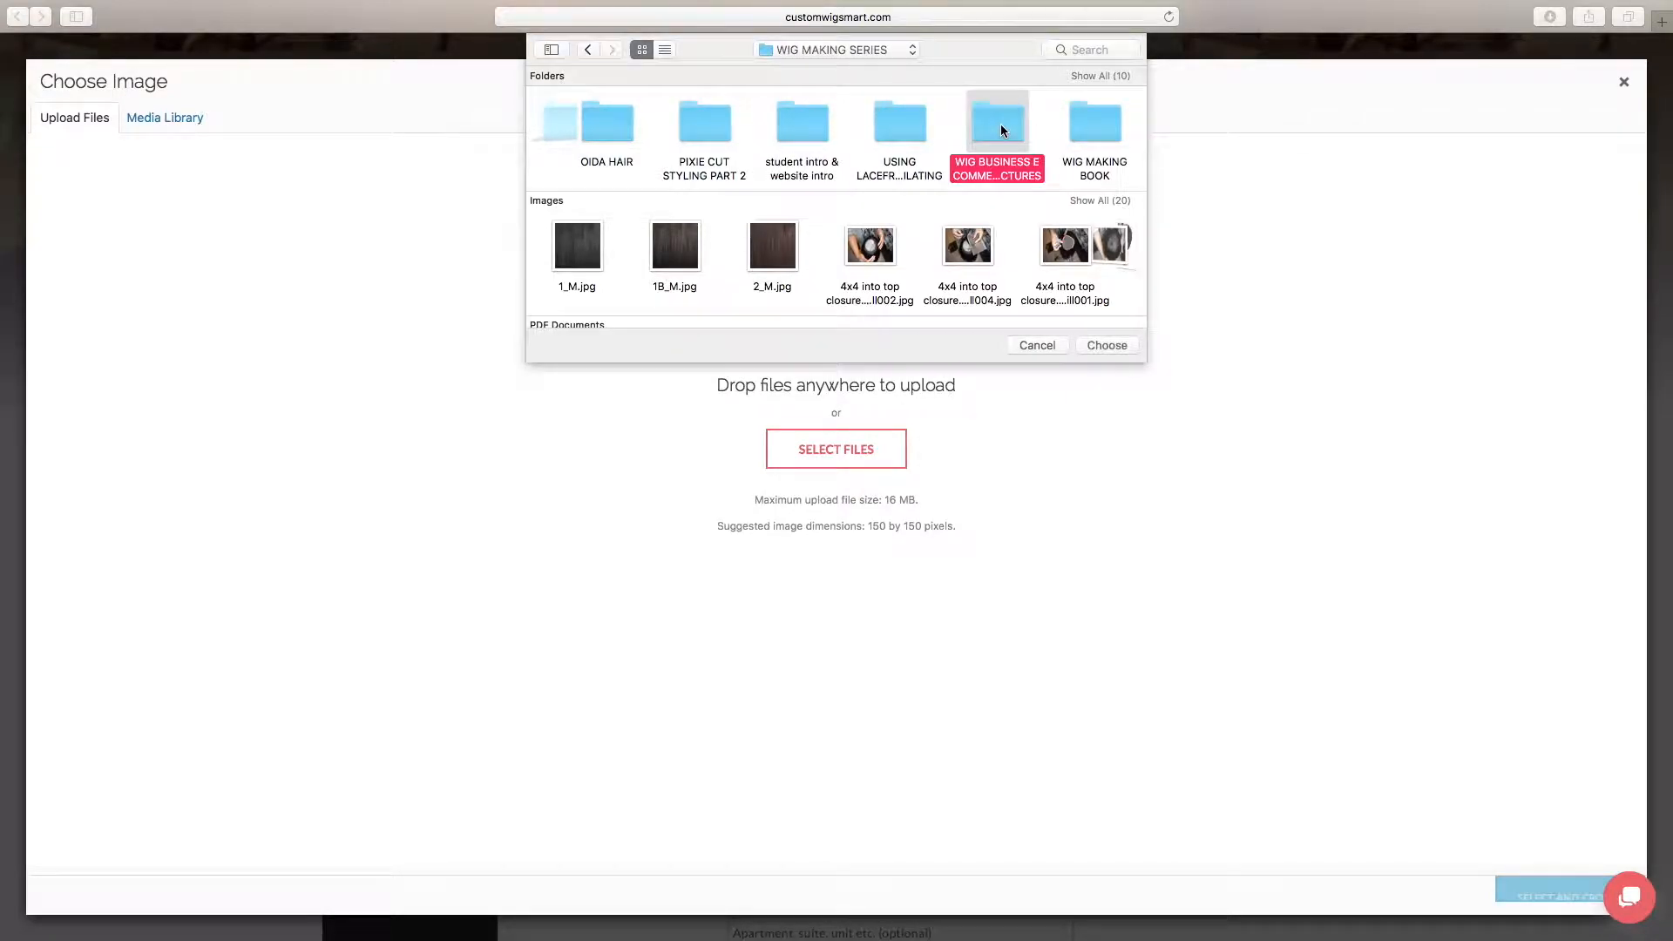
{"action": "scroll", "coordinate": [998, 195], "scroll_direction": "down", "scroll_amount": 3}
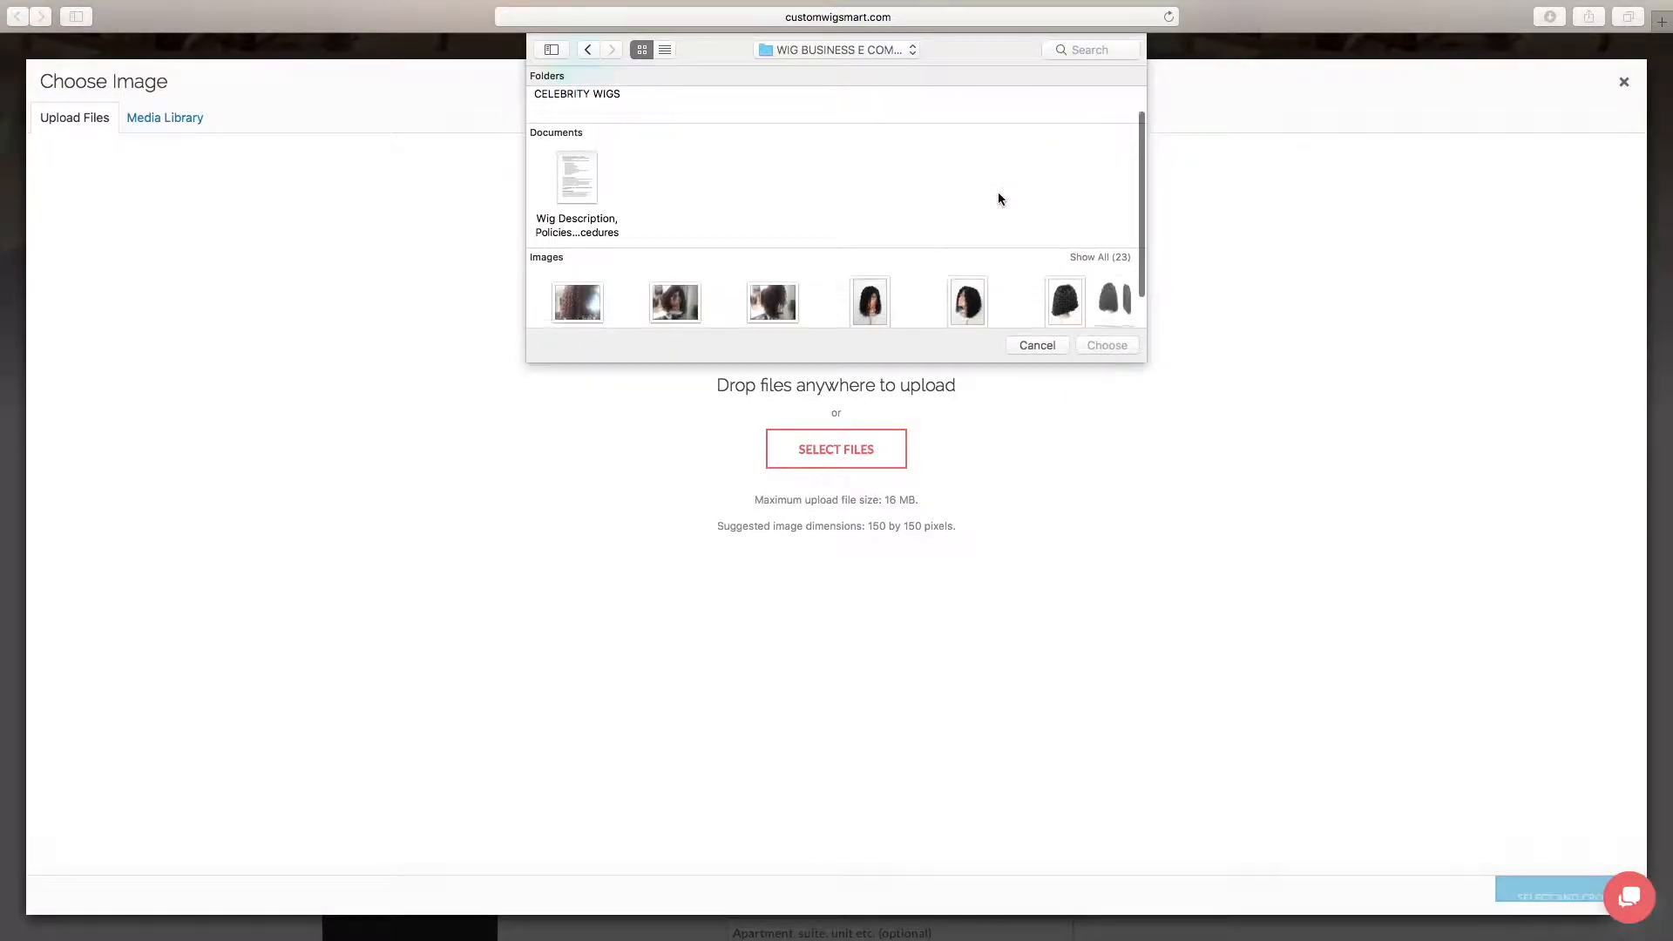
{"action": "left_click", "coordinate": [1090, 207]}
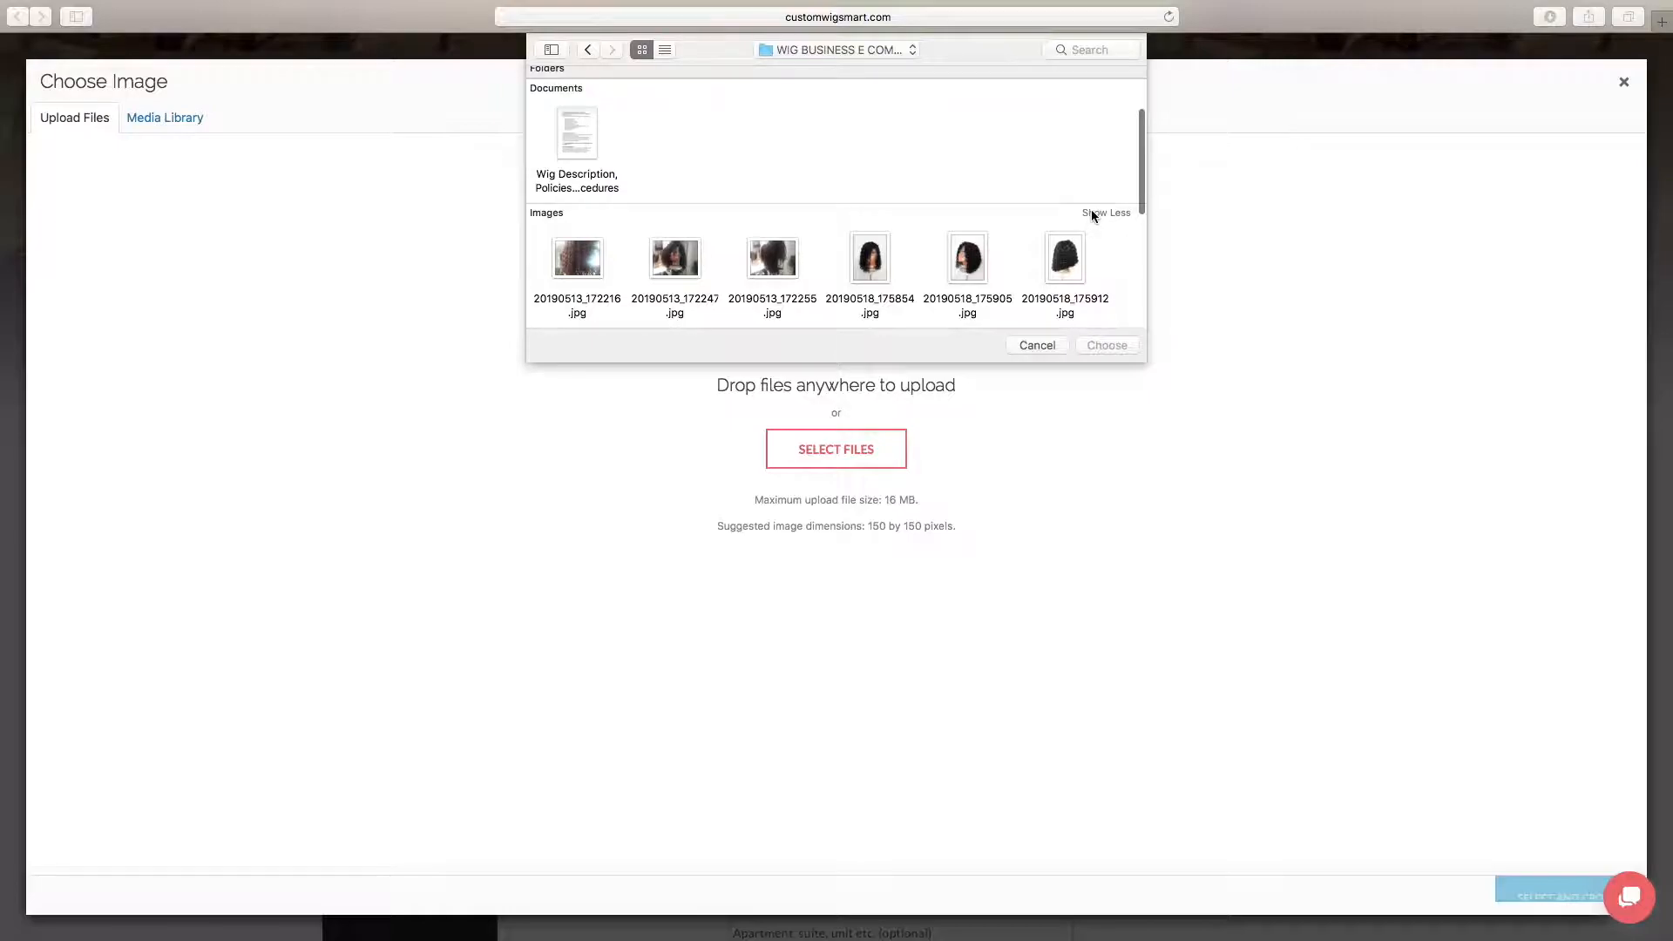
{"action": "scroll", "coordinate": [1042, 177], "scroll_direction": "down", "scroll_amount": 3}
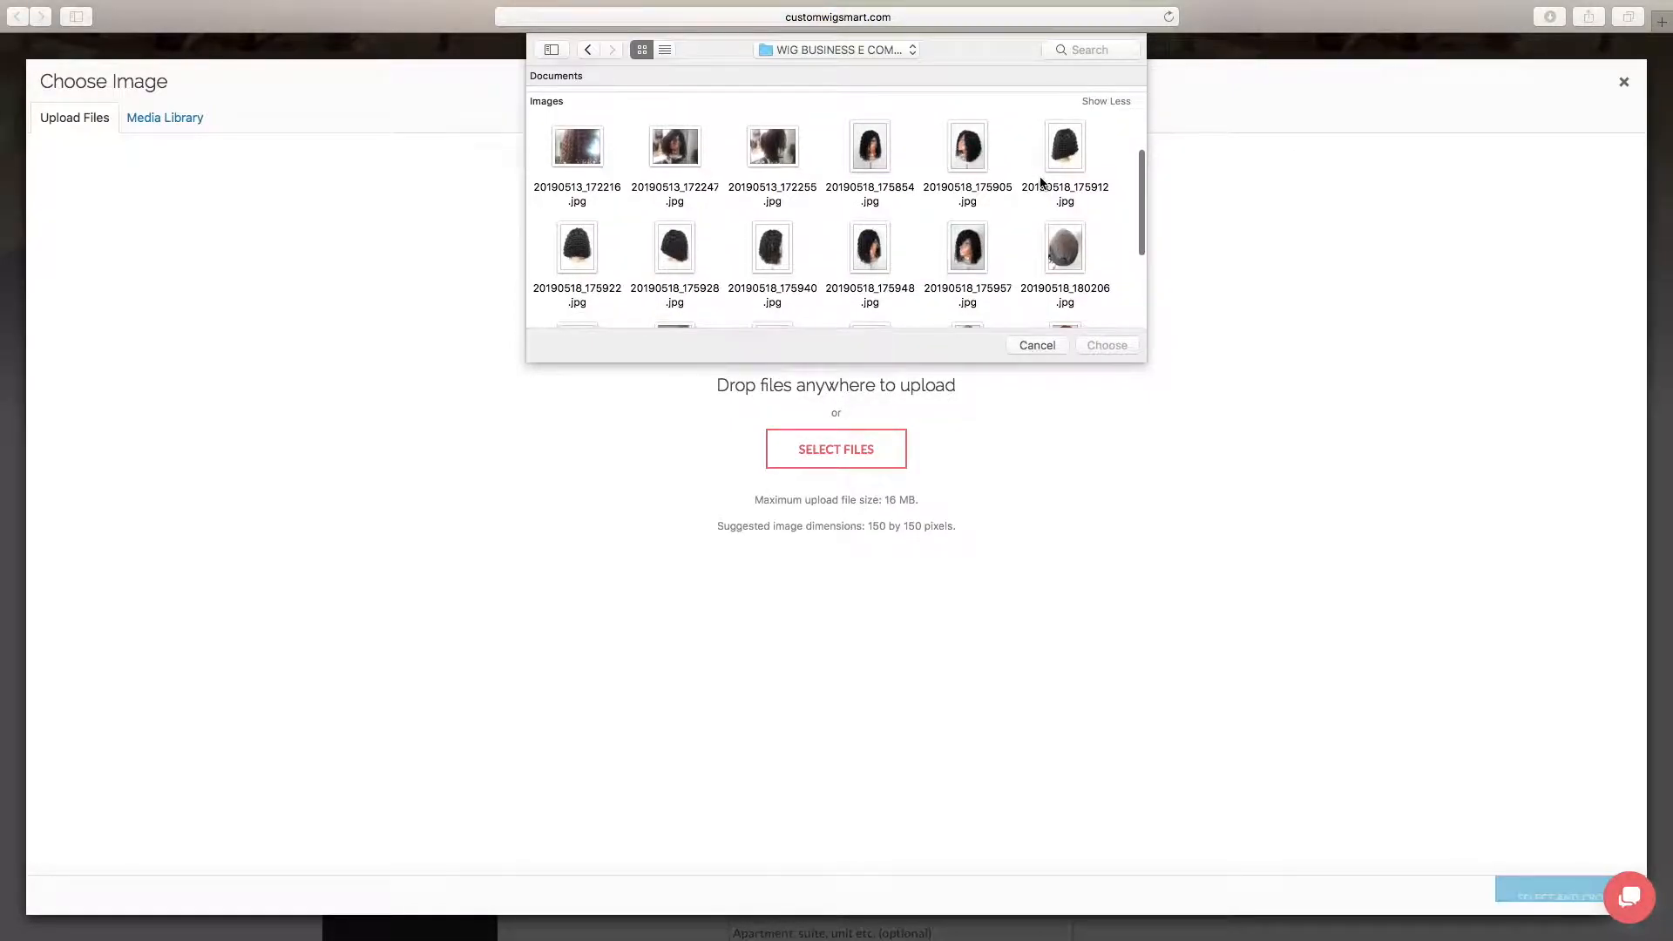
Upload the 13 wig photos from 20190518_175854.jpg through 20190518_180245.jpg to the media library
{"action": "left_click", "coordinate": [858, 168]}
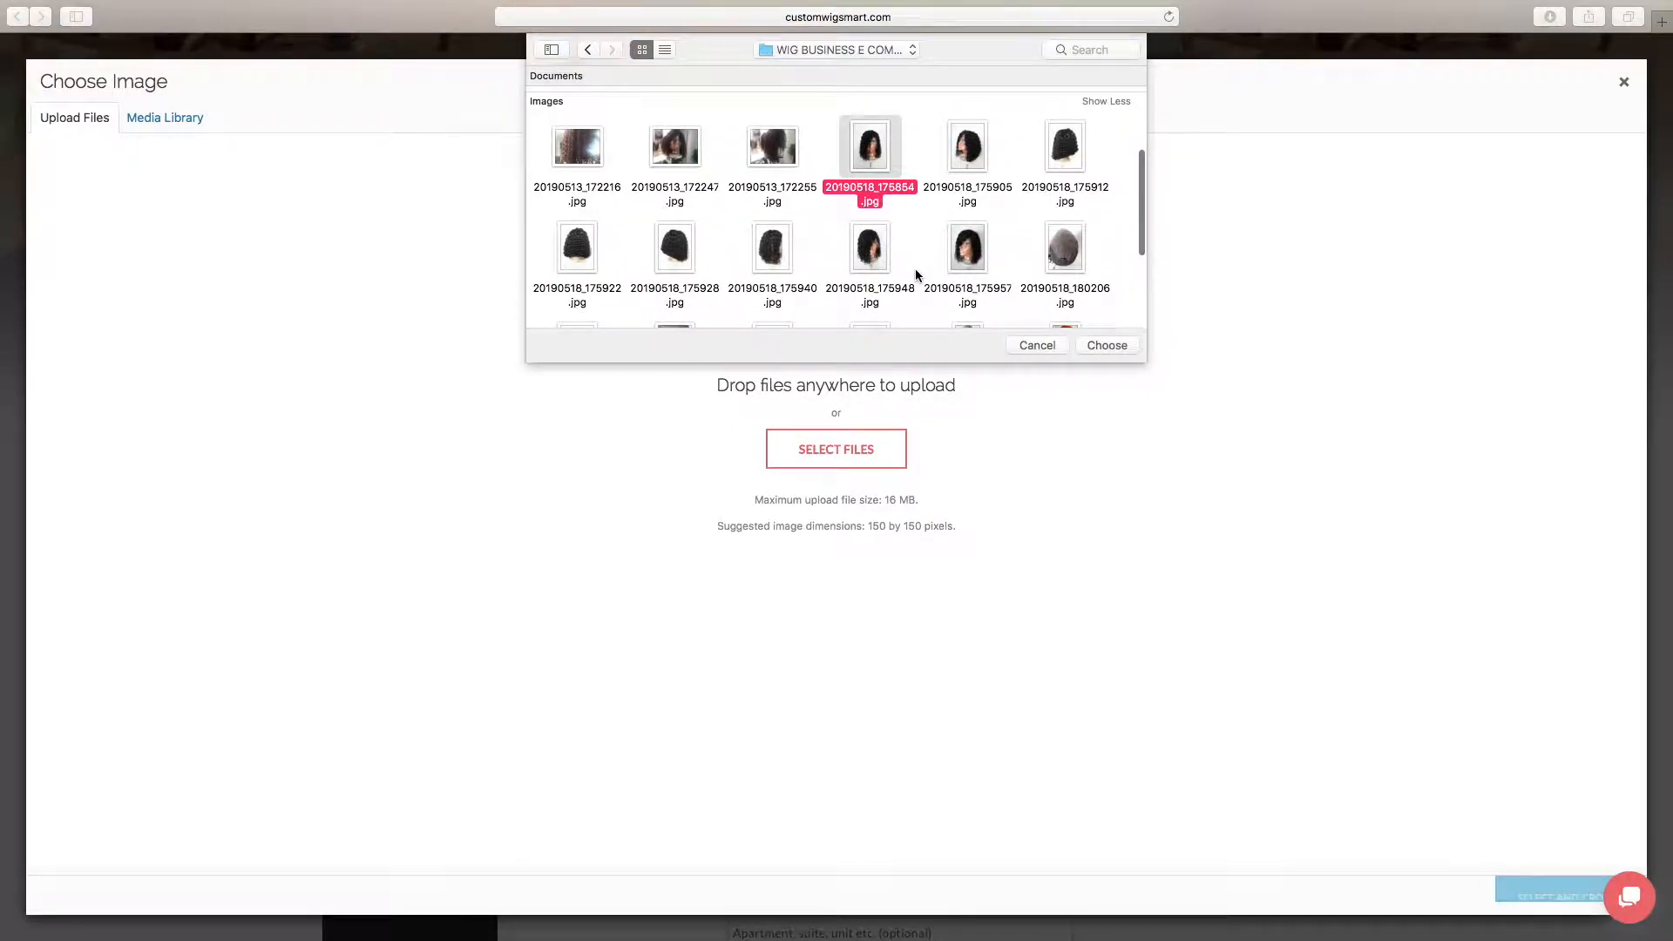
{"action": "left_click_drag", "start_coordinate": [855, 102], "coordinate": [1076, 178]}
{"action": "left_click_drag", "start_coordinate": [575, 216], "coordinate": [1063, 297]}
{"action": "scroll", "coordinate": [970, 253], "scroll_direction": "down", "scroll_amount": 5}
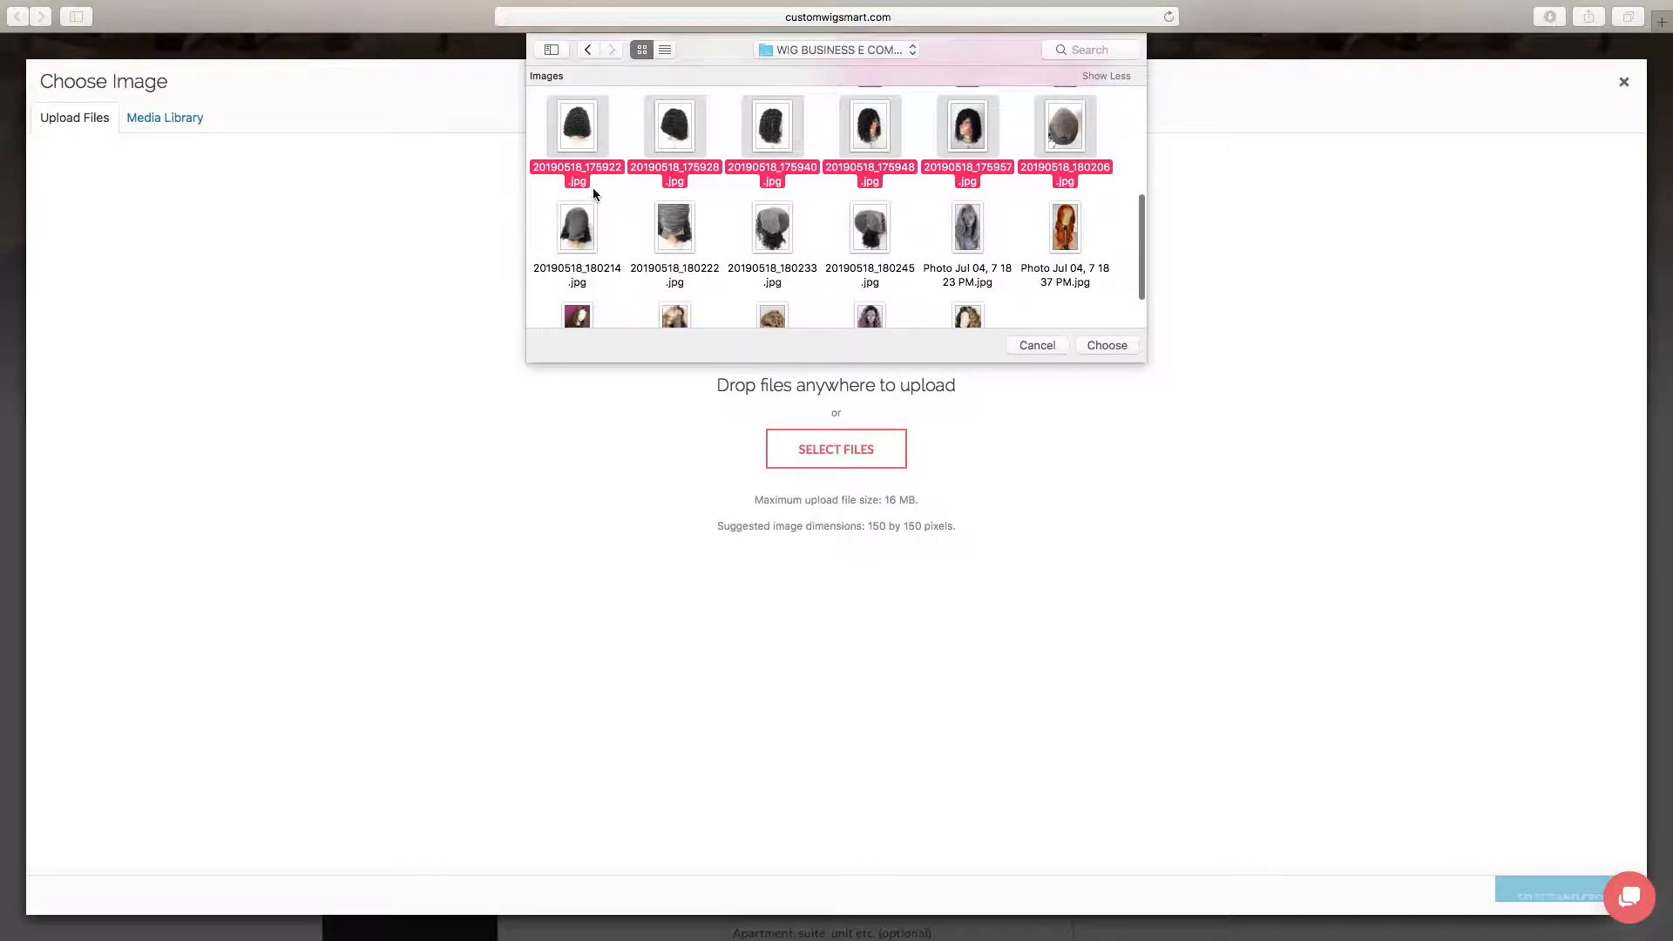
{"action": "left_click_drag", "start_coordinate": [579, 198], "coordinate": [875, 262]}
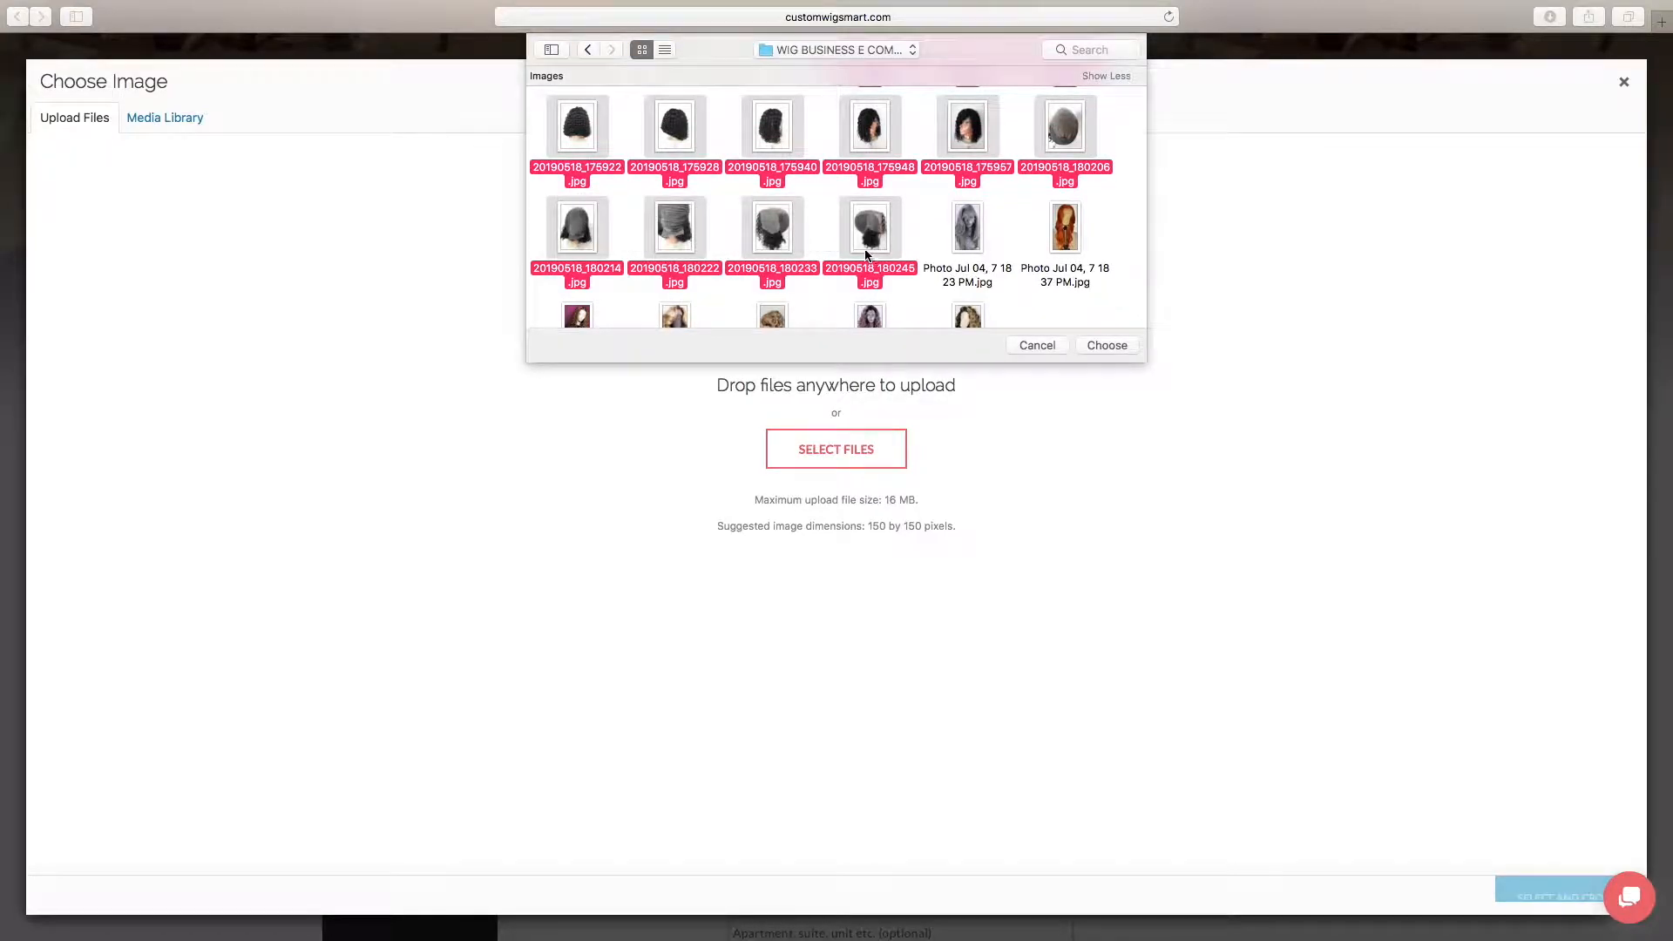
{"action": "scroll", "coordinate": [861, 254], "scroll_direction": "down", "scroll_amount": 3}
{"action": "left_click", "coordinate": [1100, 340]}
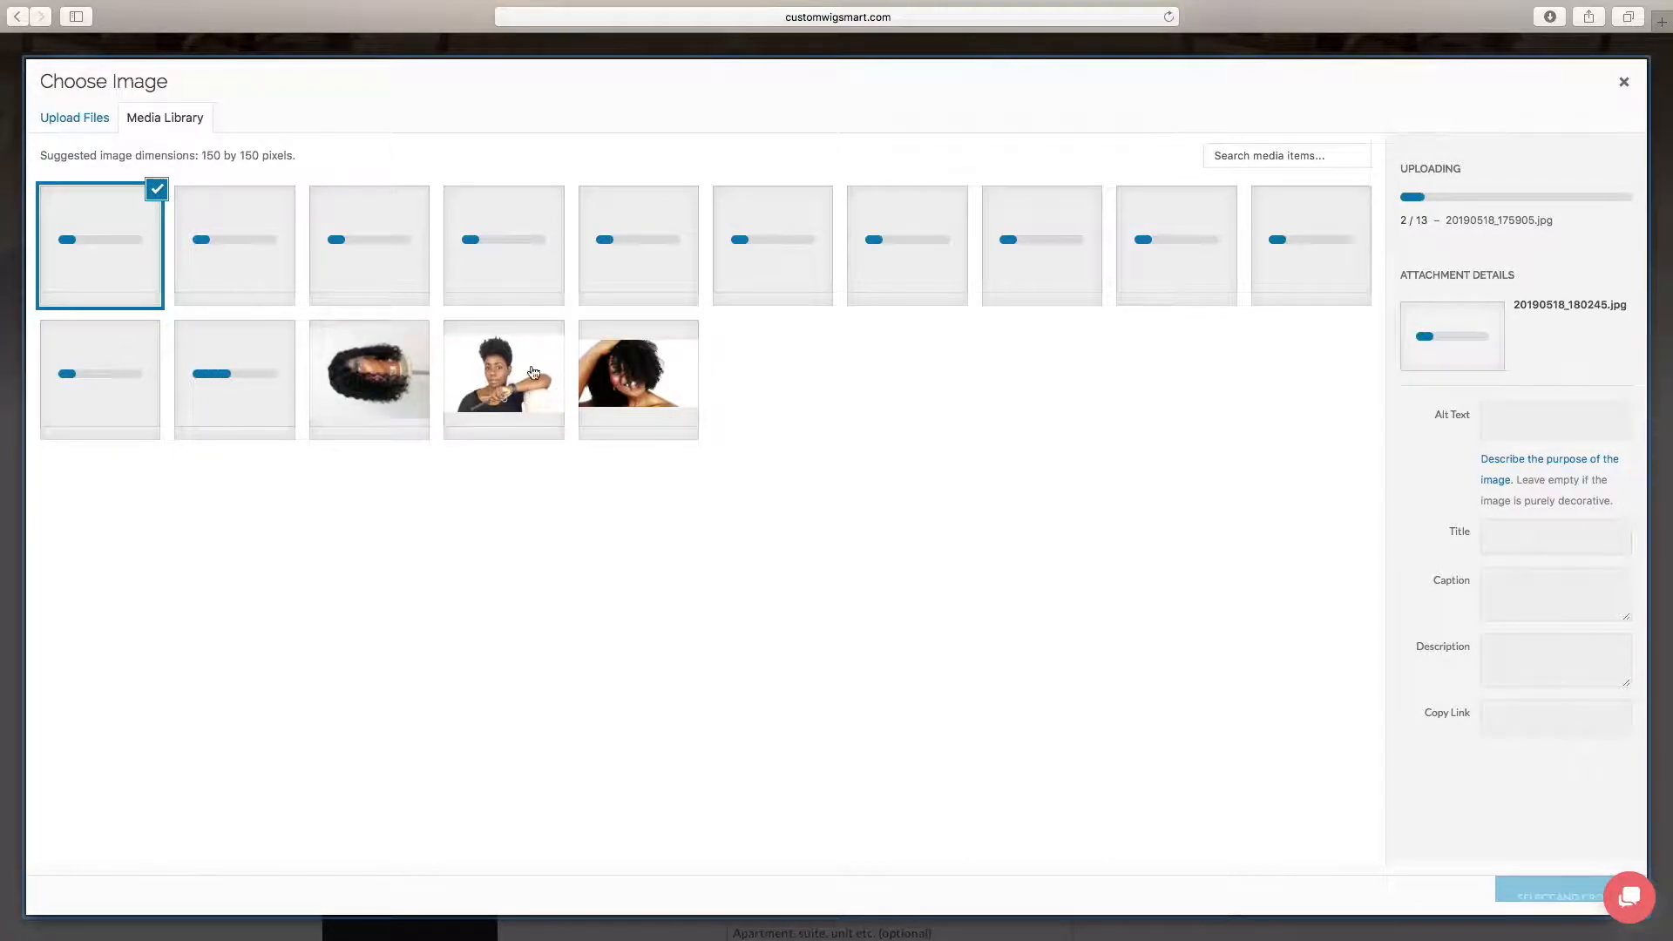
{"action": "left_click", "coordinate": [501, 391]}
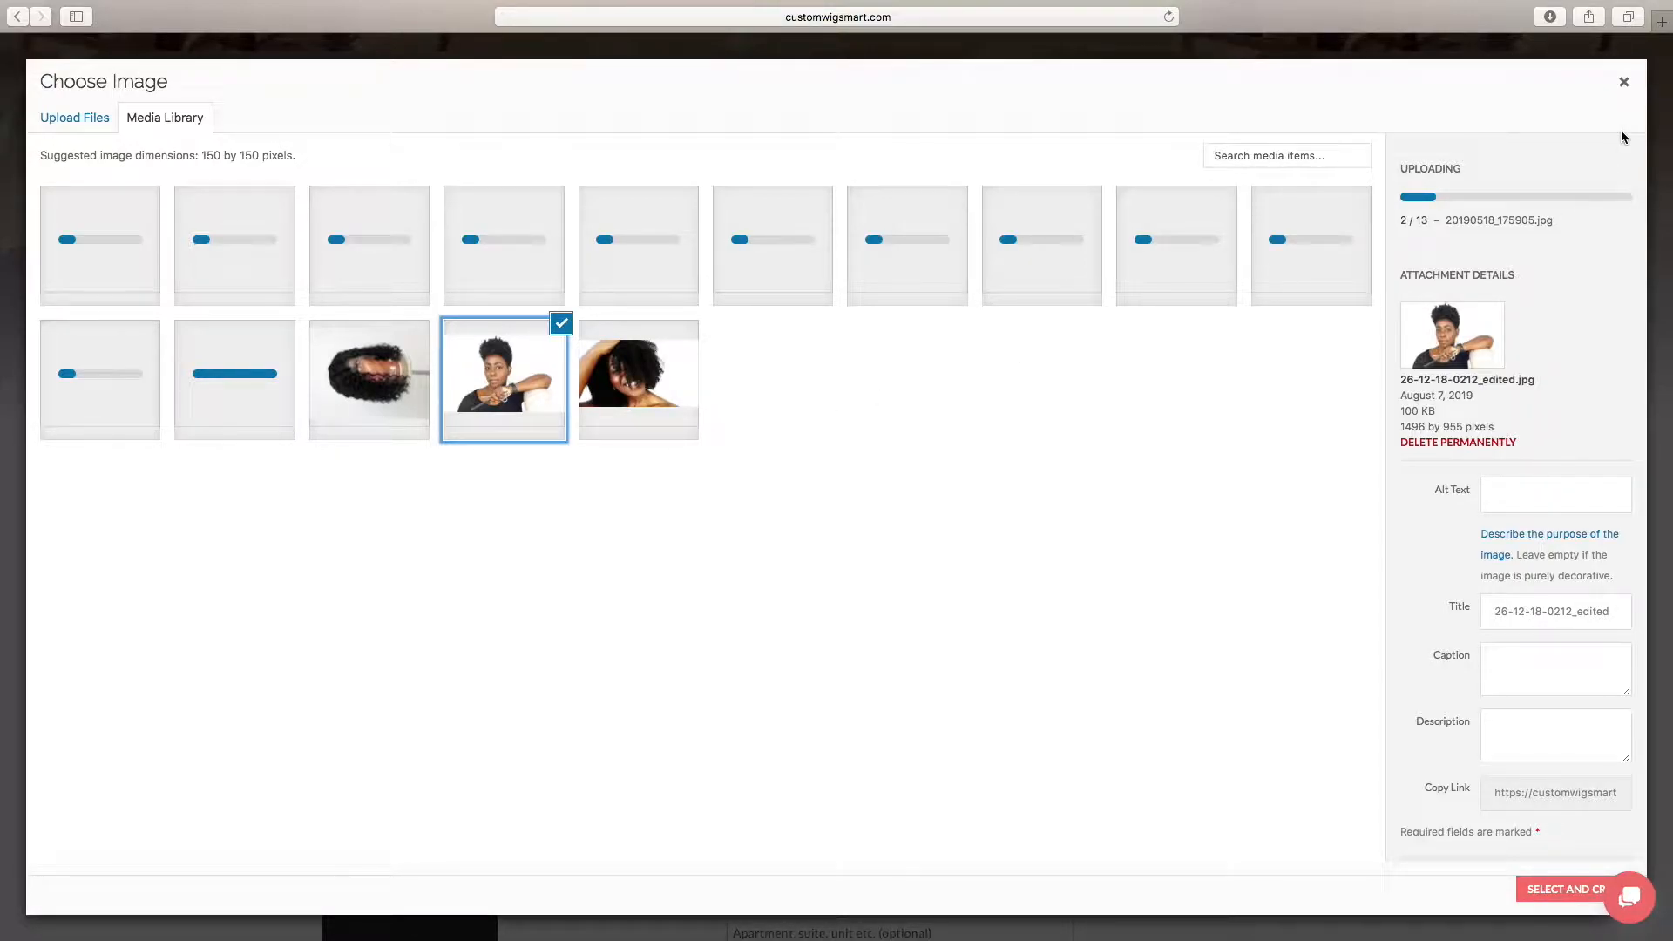
{"action": "scroll", "coordinate": [1432, 549], "scroll_direction": "down", "scroll_amount": 2}
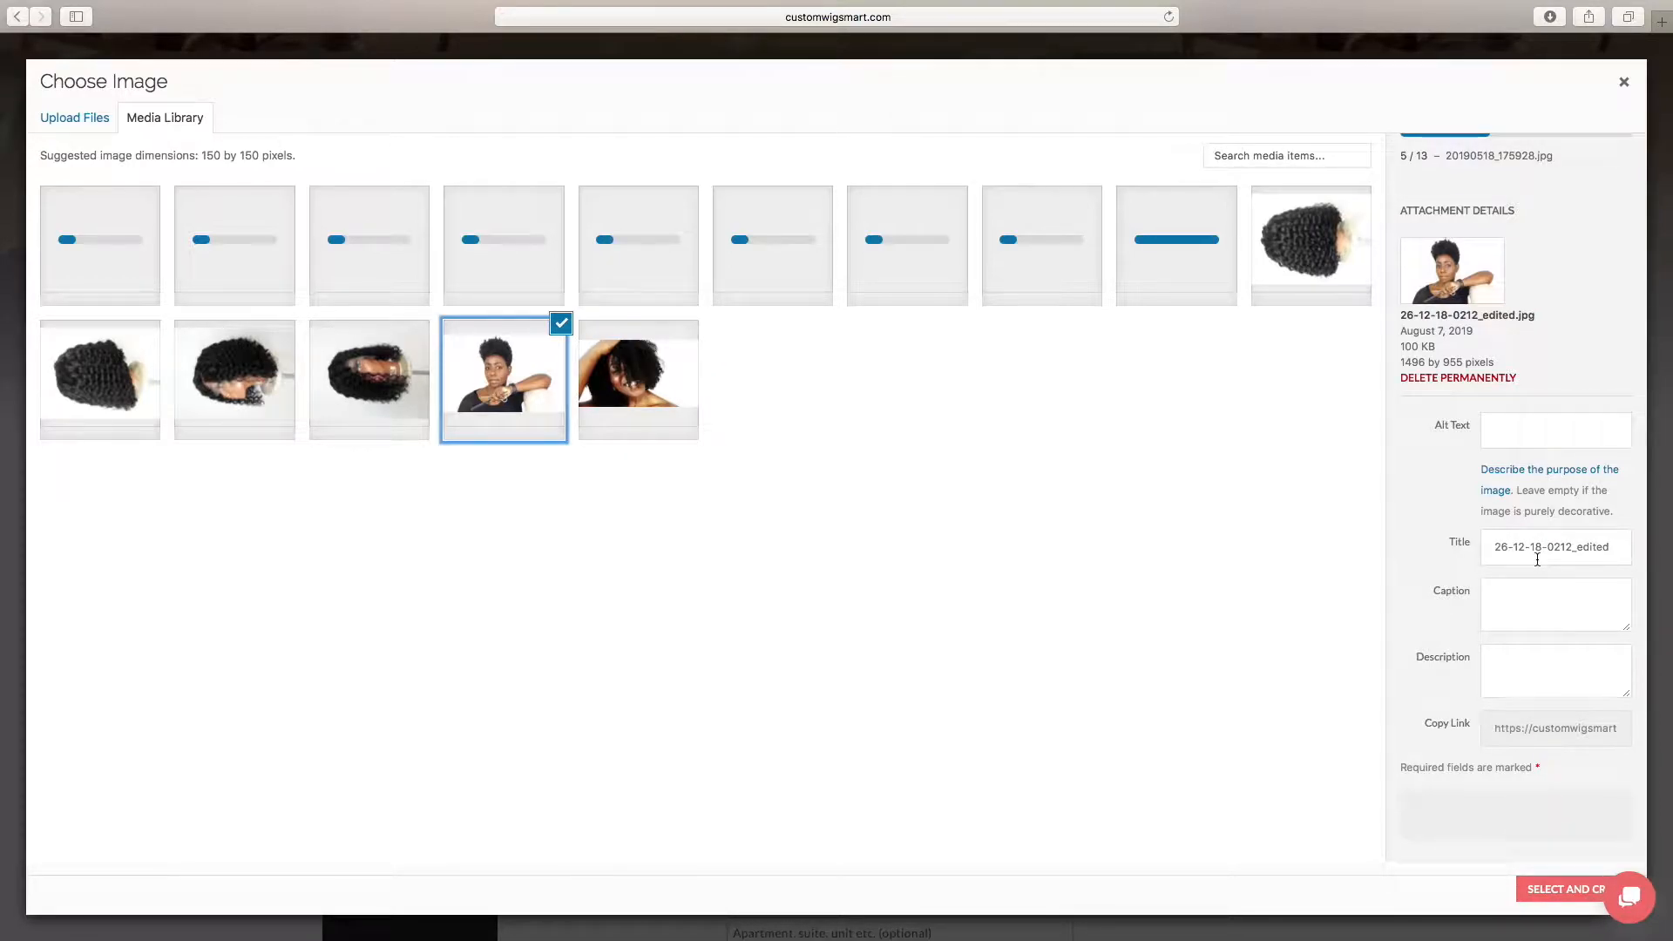
{"action": "left_click", "coordinate": [1558, 891]}
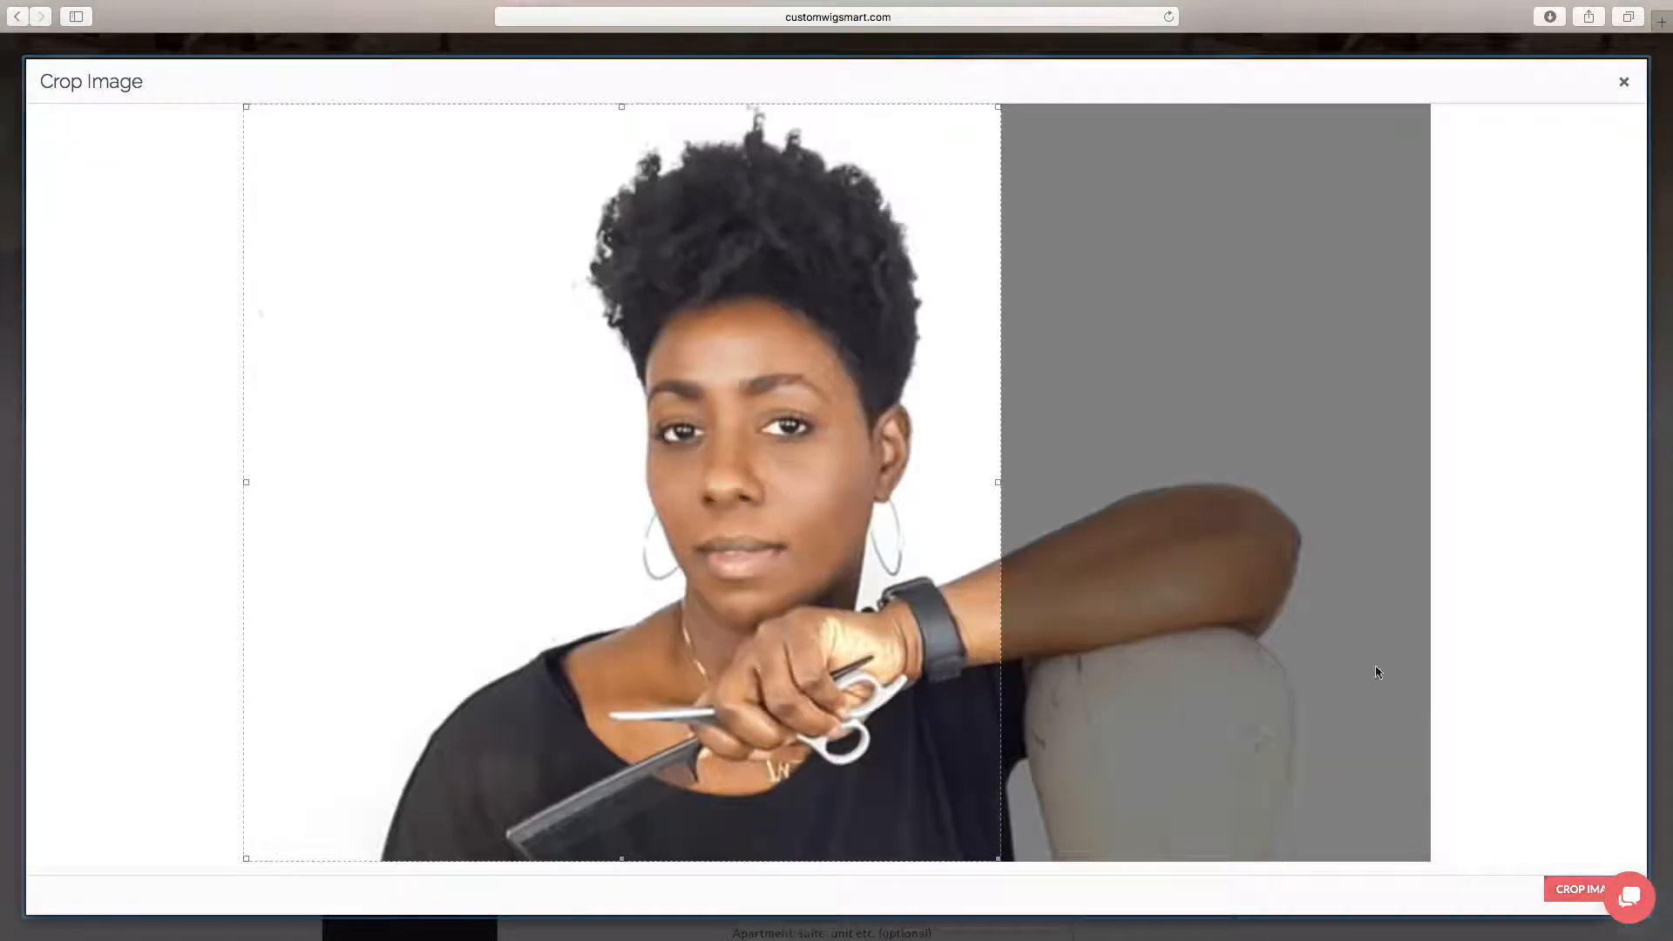
{"action": "left_click_drag", "start_coordinate": [652, 486], "coordinate": [803, 492]}
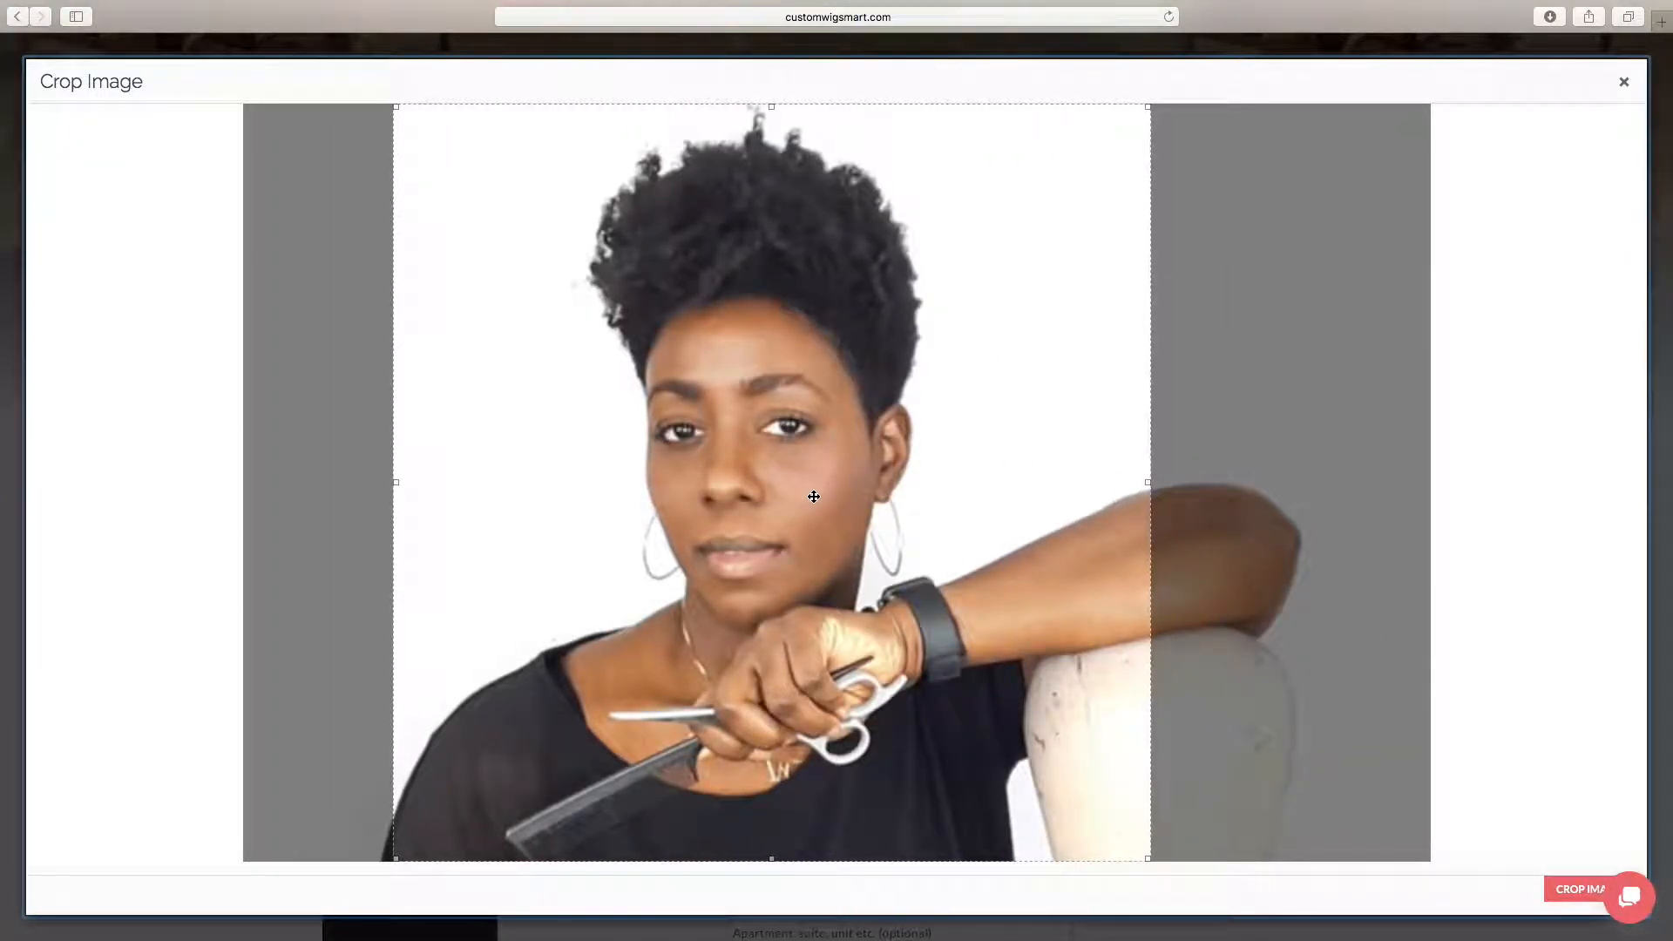
{"action": "left_click", "coordinate": [1570, 888]}
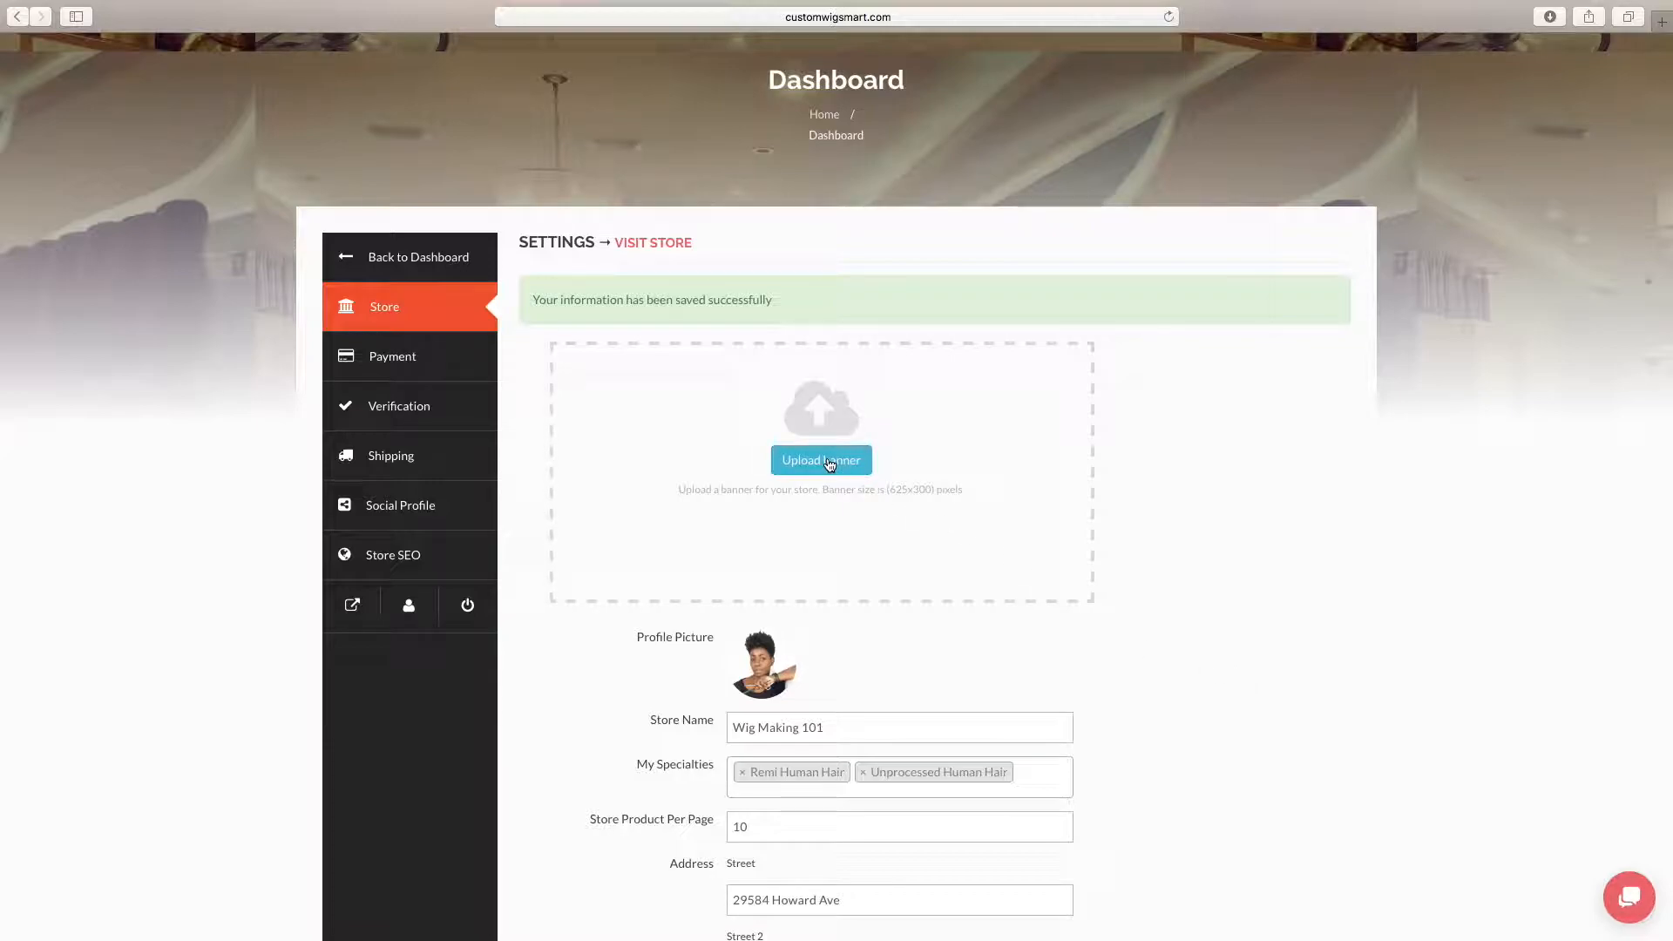
Set Check-out-whats-going-on-with-my-.jpg from the media library as the store banner, moving the crop area slightly down
{"action": "left_click", "coordinate": [828, 462]}
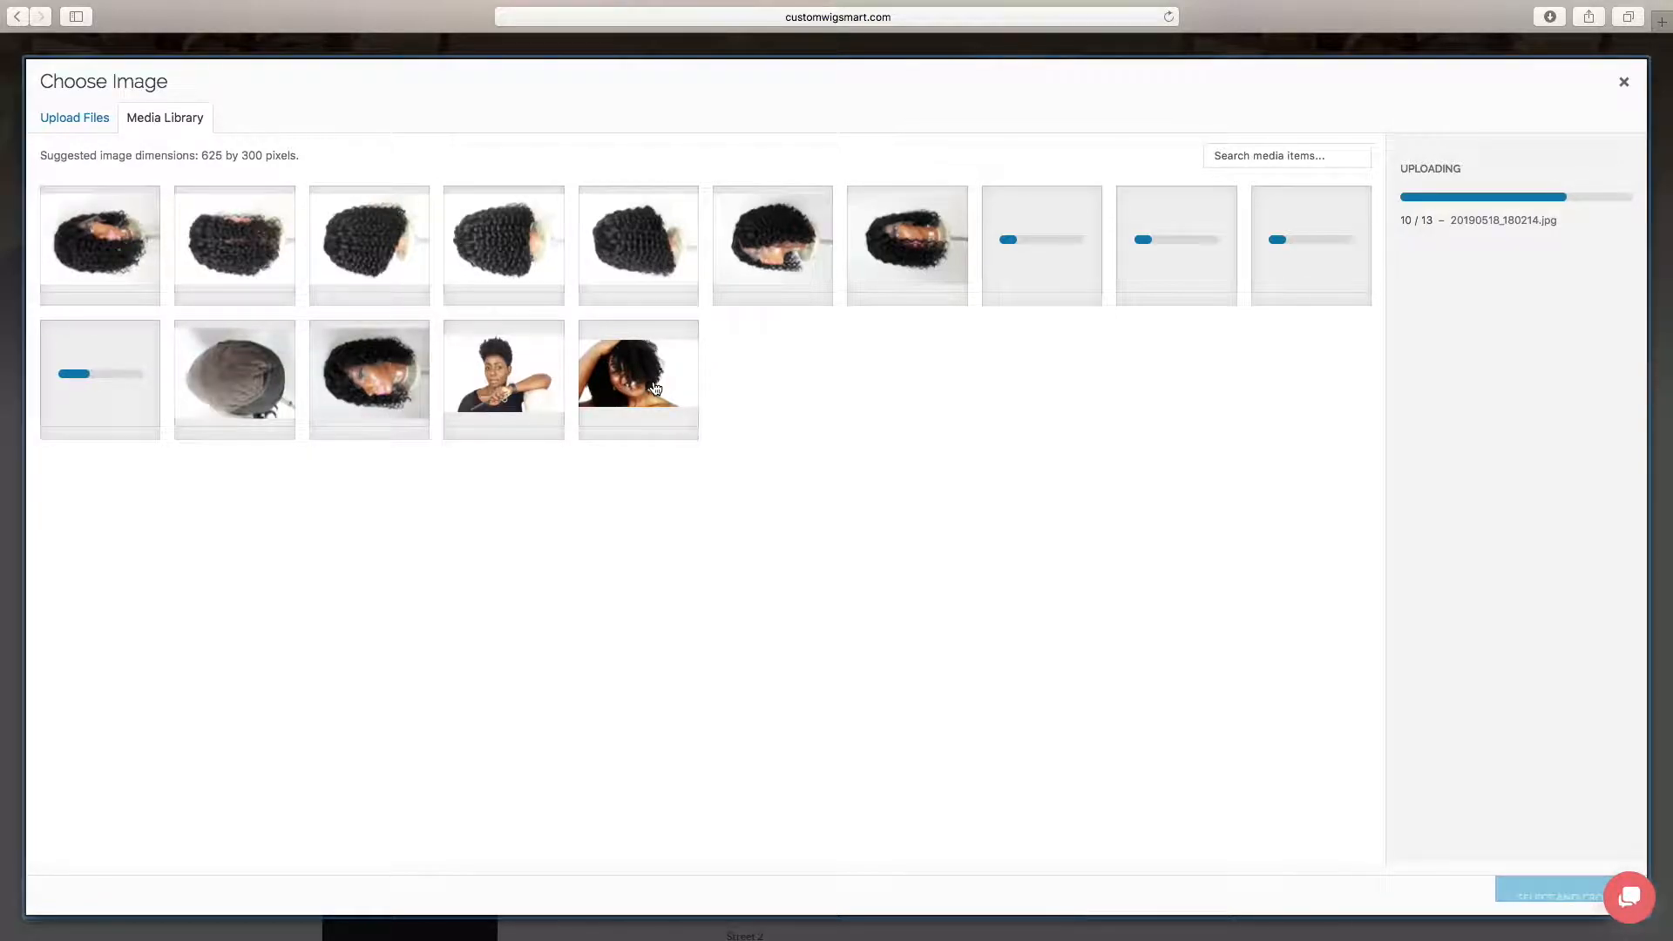
{"action": "left_click", "coordinate": [655, 388]}
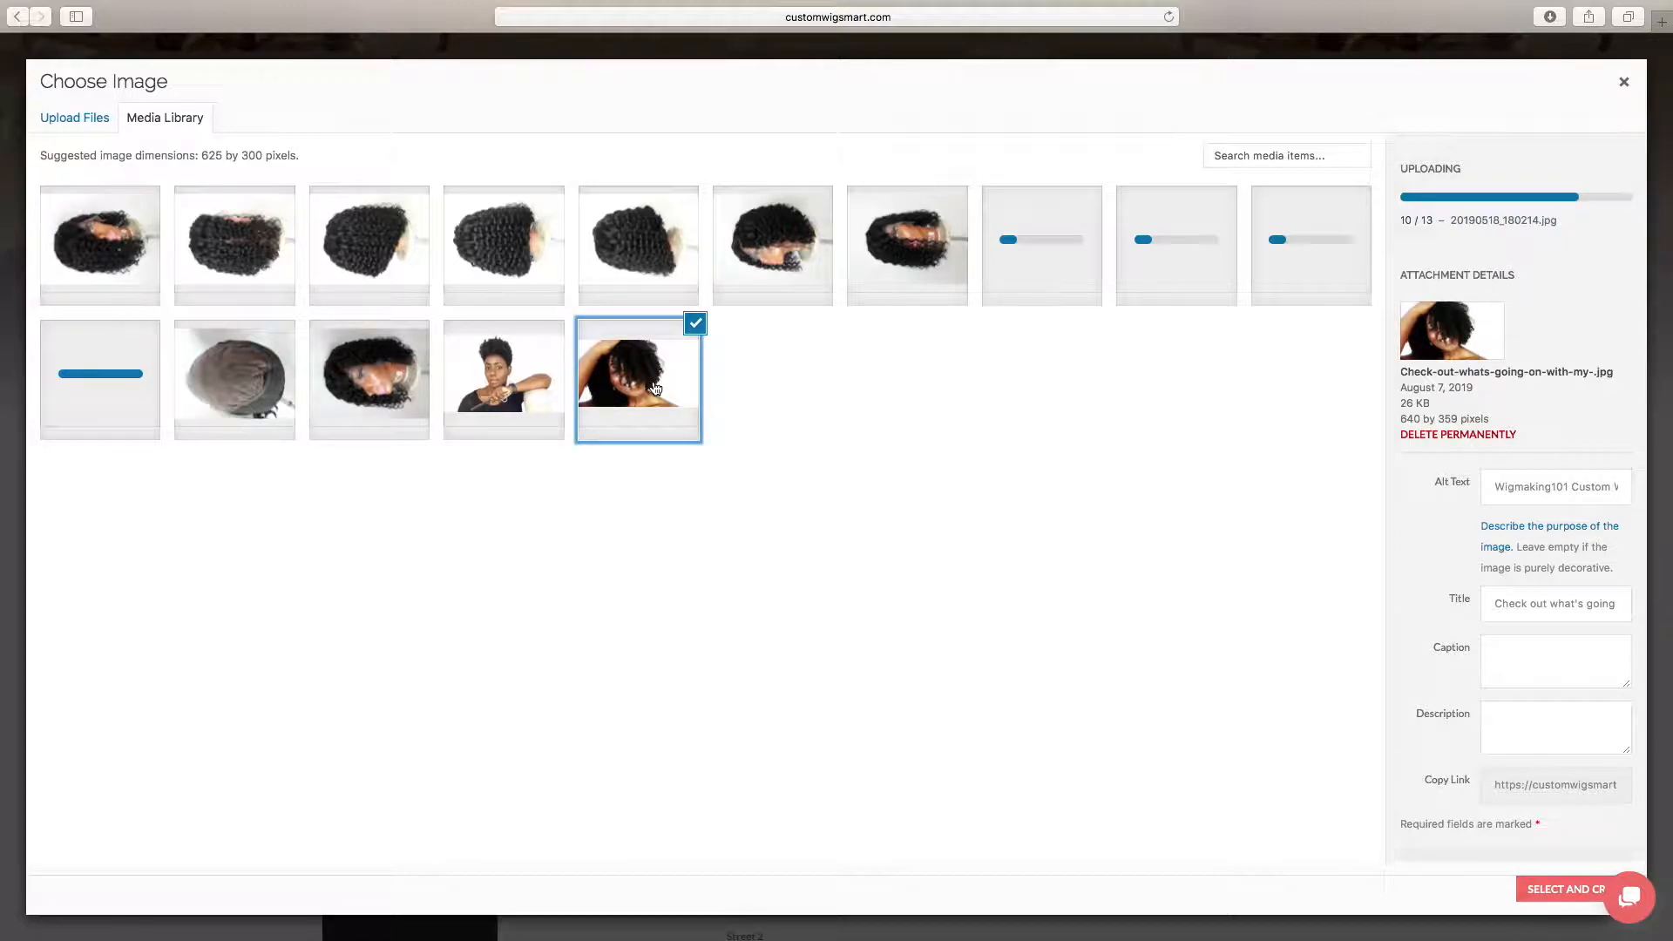
{"action": "left_click", "coordinate": [1562, 892]}
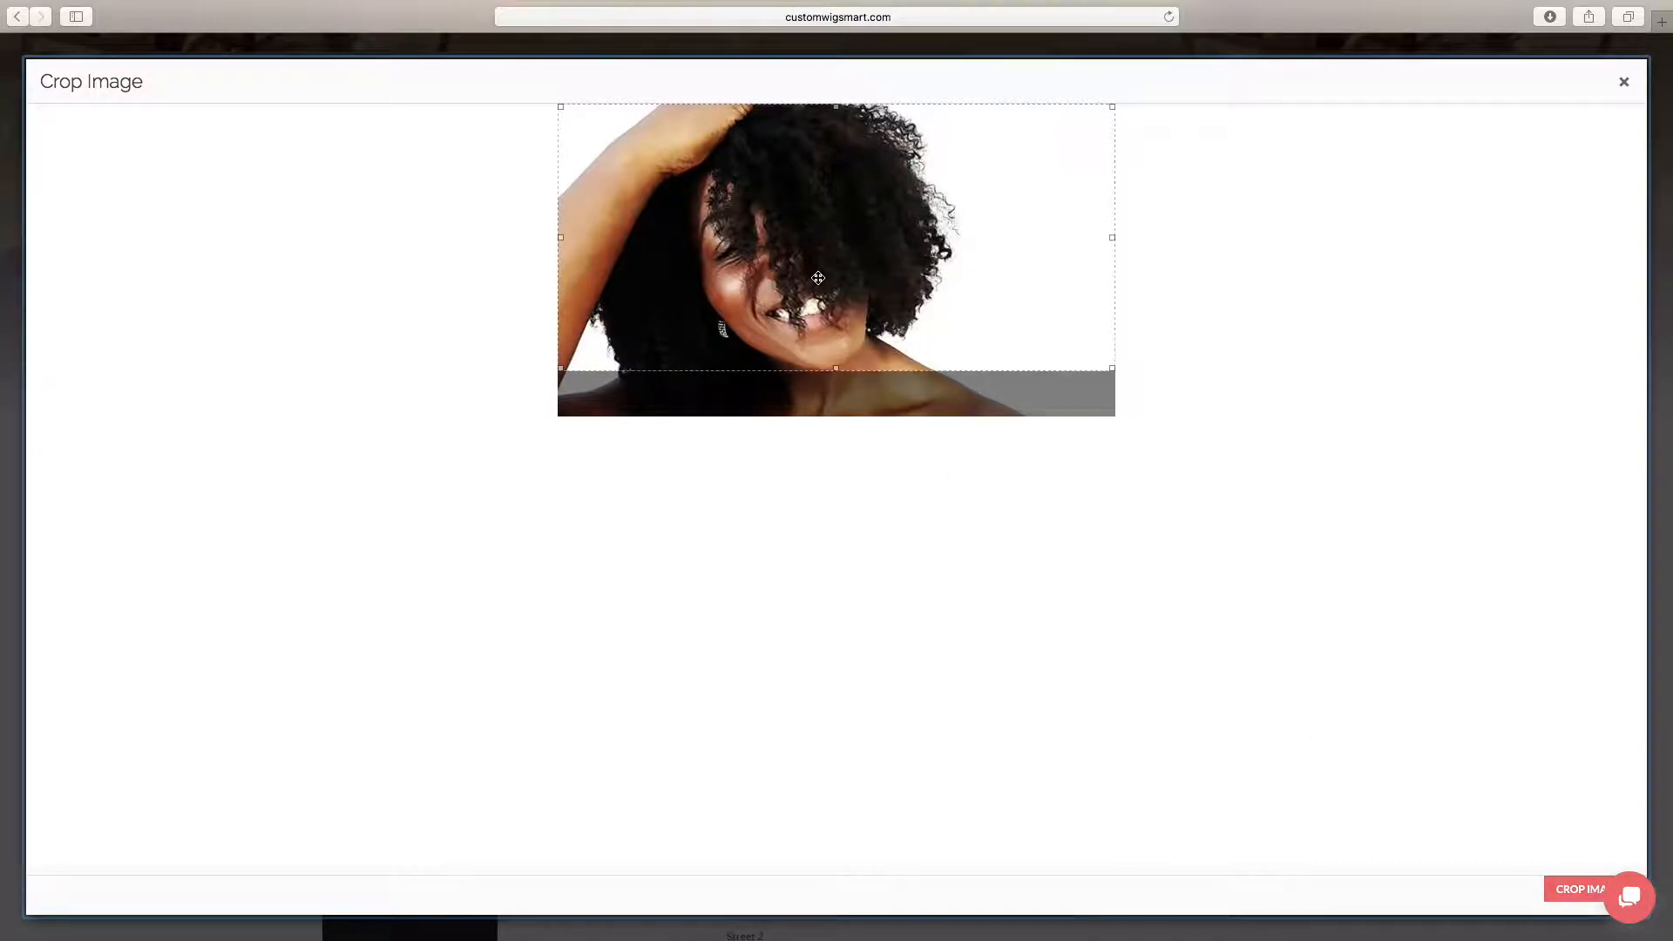
{"action": "left_click_drag", "start_coordinate": [854, 303], "coordinate": [854, 324]}
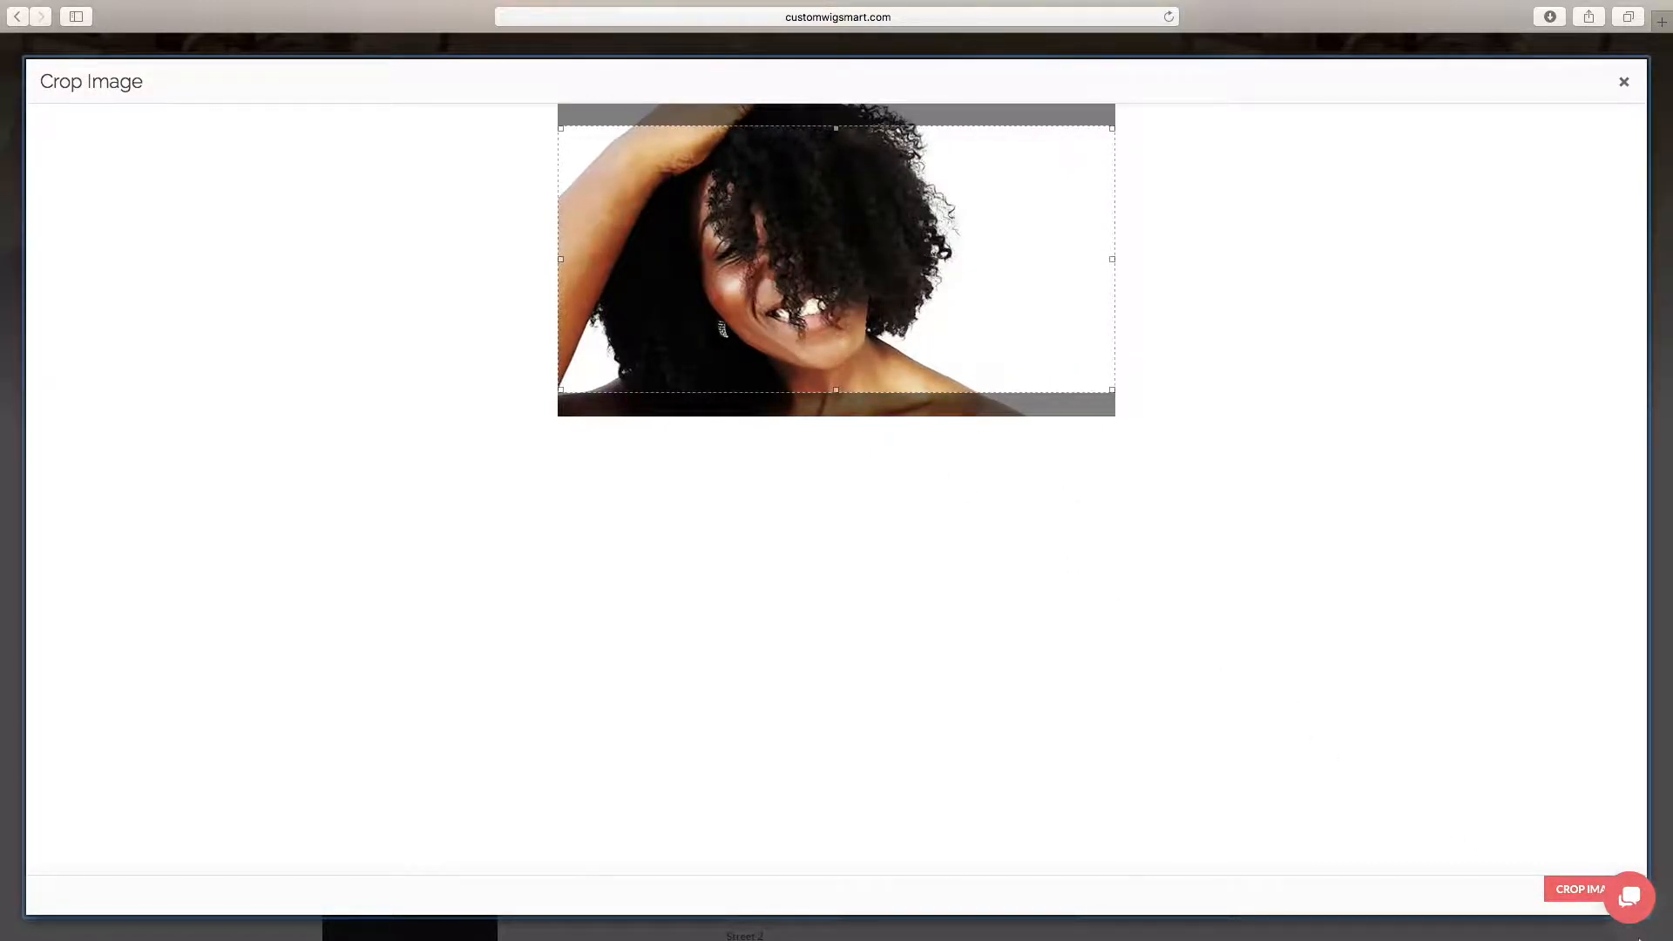
{"action": "left_click", "coordinate": [1568, 890]}
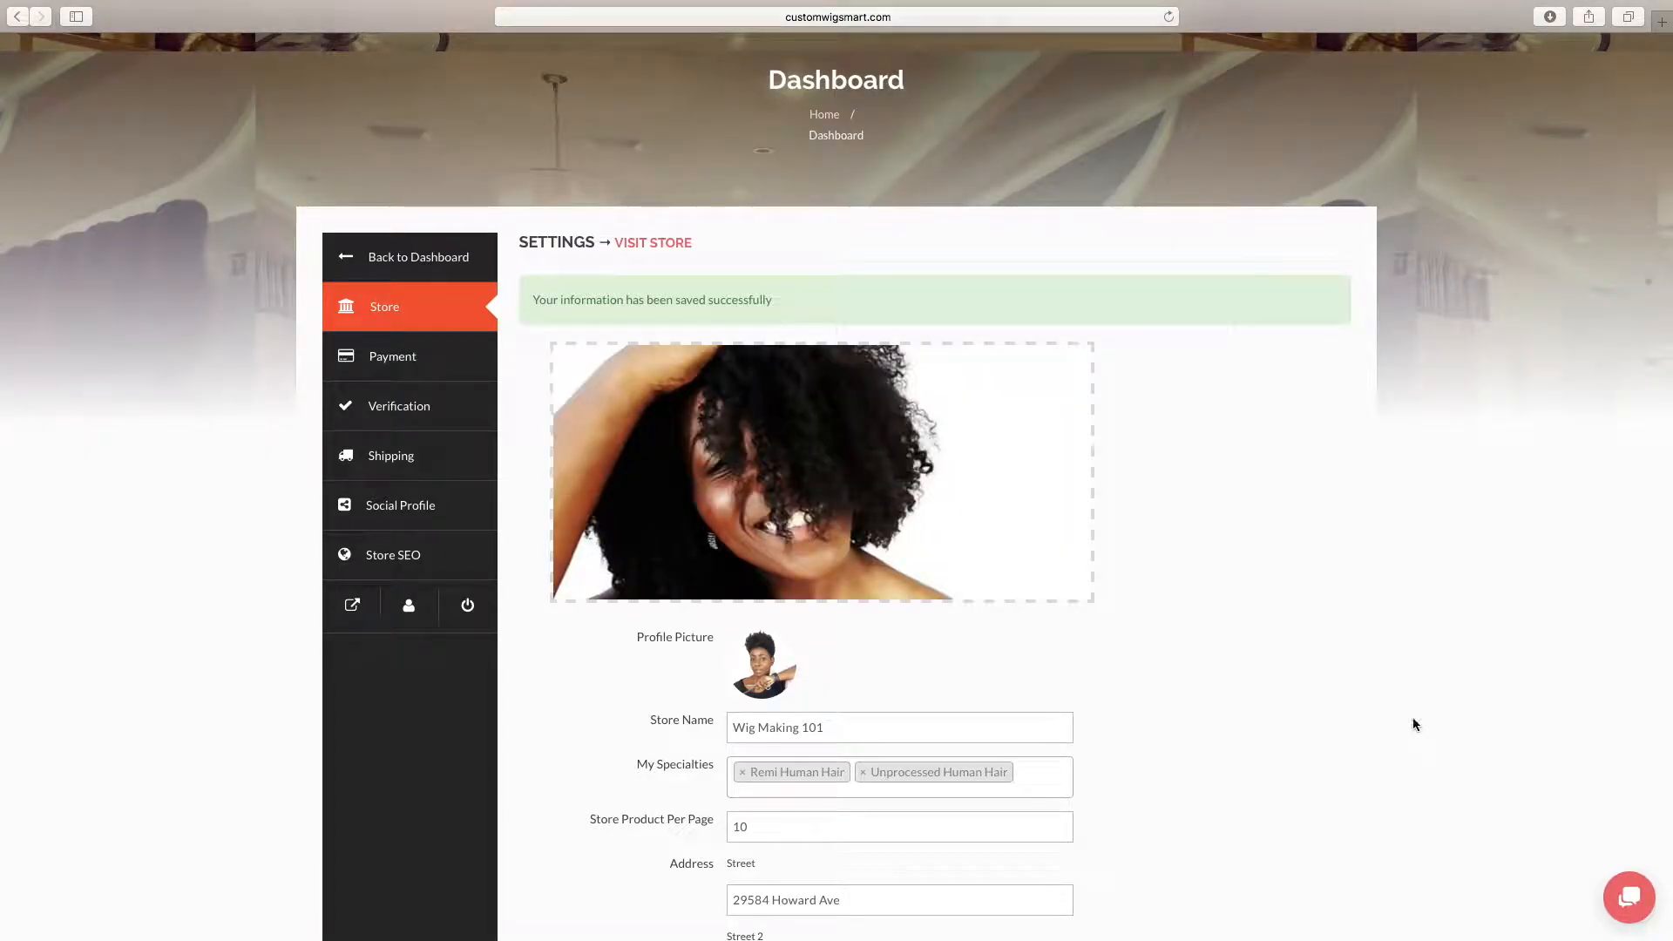
Review the store settings form from the new banner and profile picture down to the support button options
{"action": "scroll", "coordinate": [1282, 600], "scroll_direction": "down", "scroll_amount": 1}
{"action": "mouse_move", "coordinate": [736, 385]}
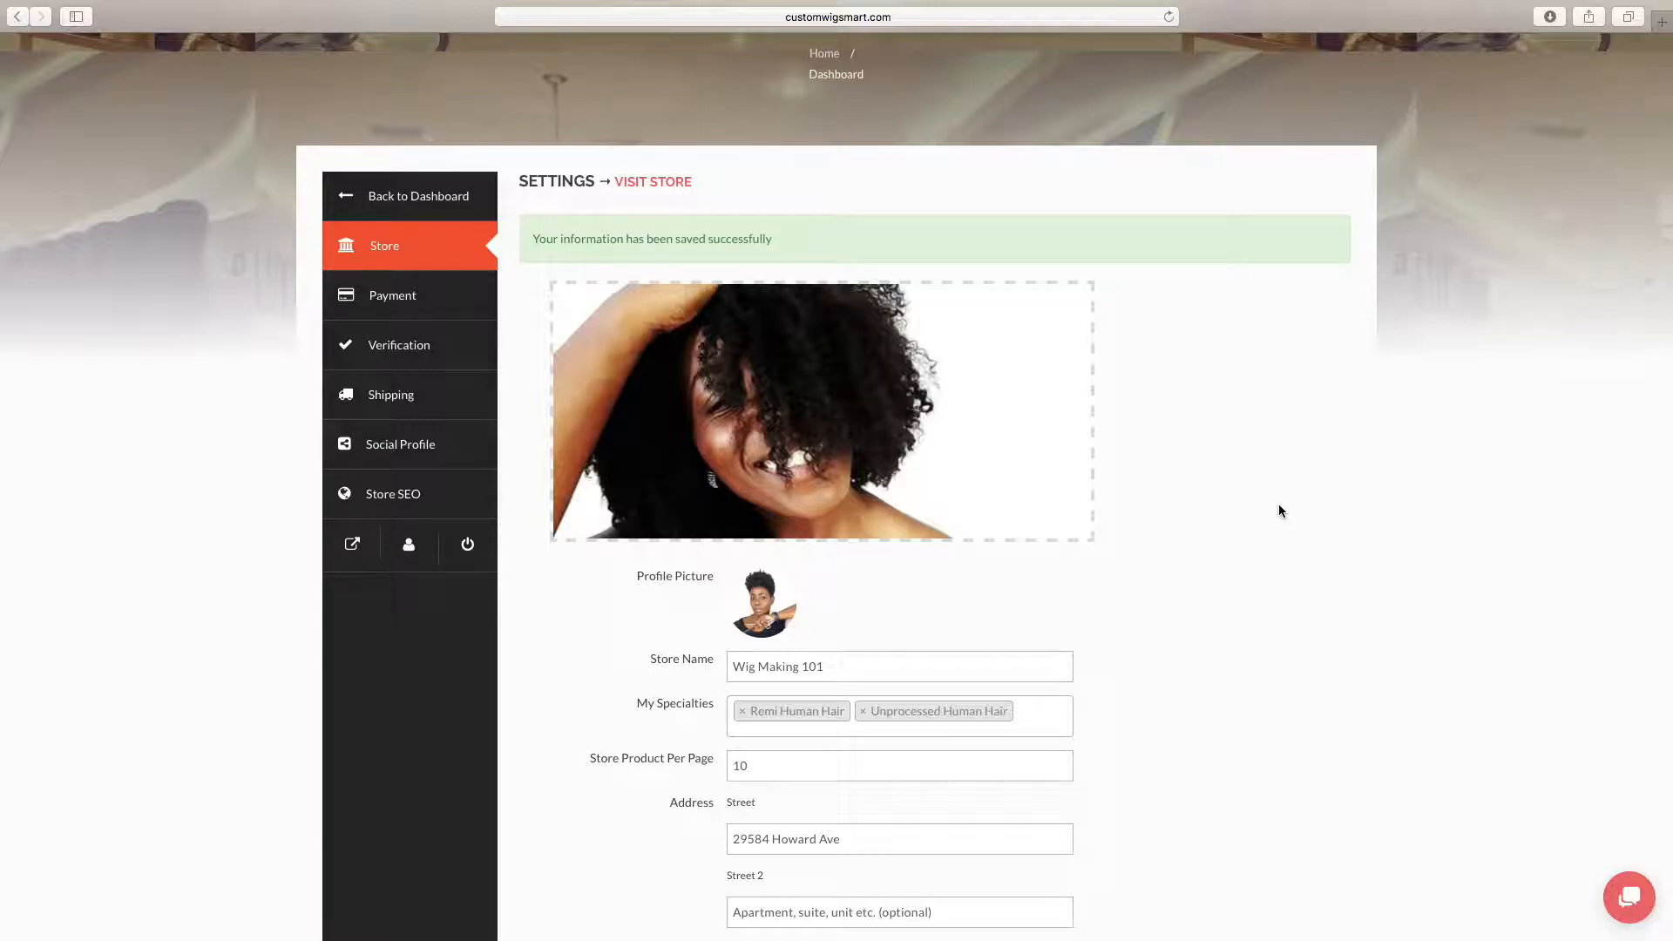
{"action": "scroll", "coordinate": [1278, 510], "scroll_direction": "down", "scroll_amount": 5}
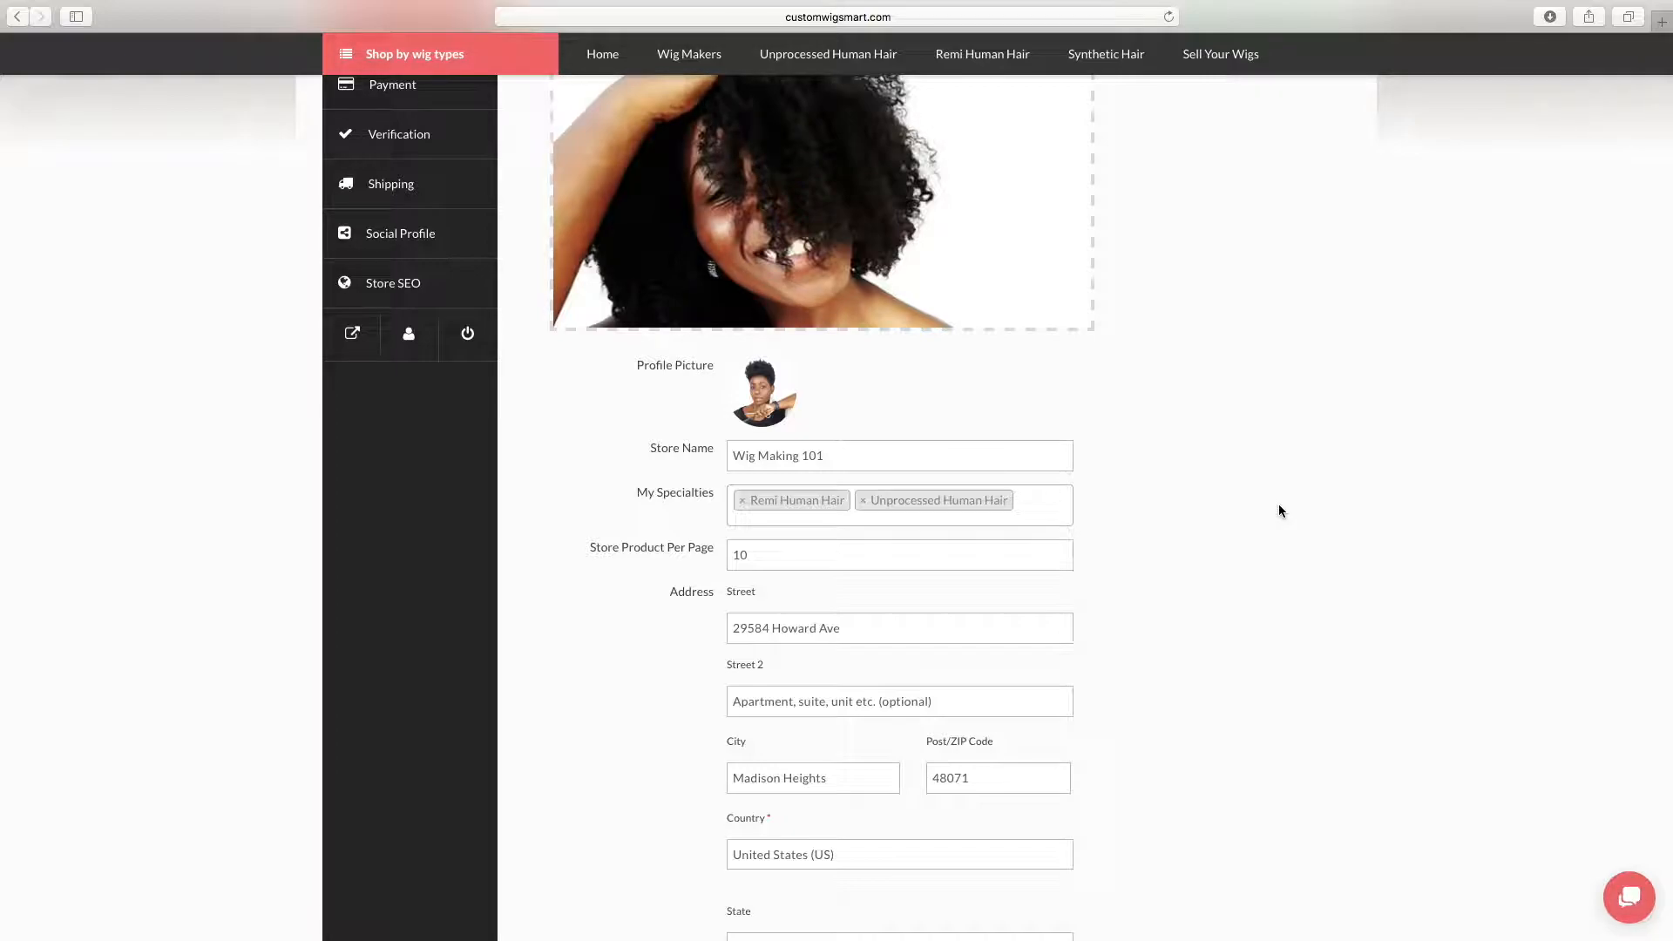
{"action": "scroll", "coordinate": [1278, 506], "scroll_direction": "down", "scroll_amount": 5}
{"action": "scroll", "coordinate": [1278, 505], "scroll_direction": "up", "scroll_amount": 8}
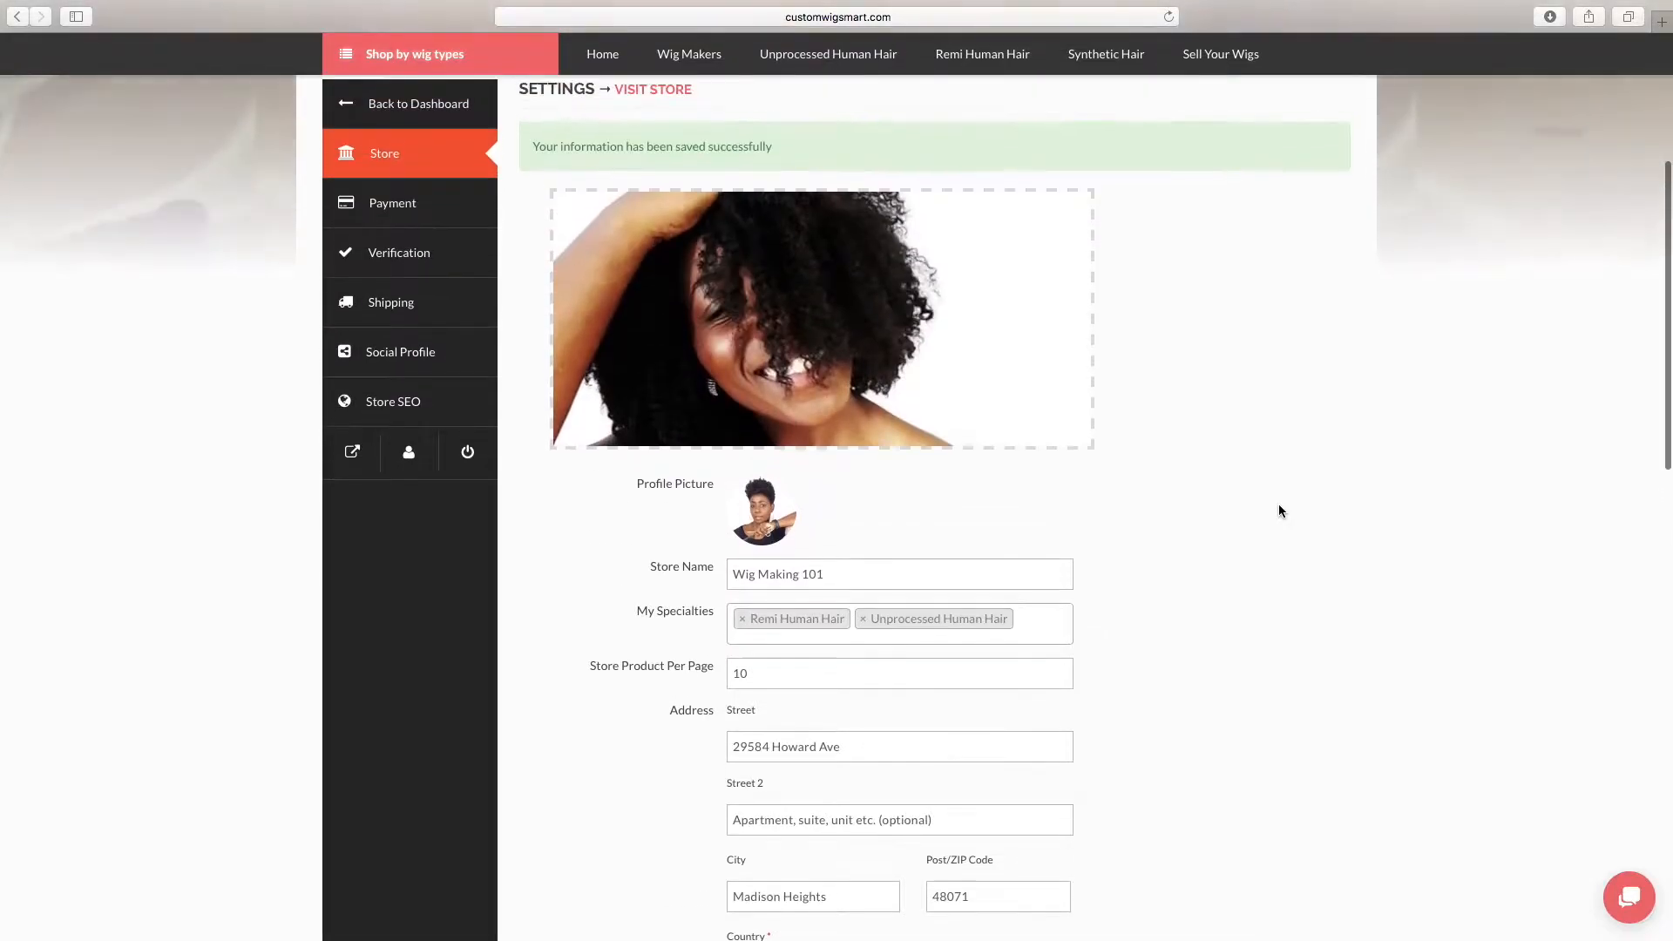
{"action": "scroll", "coordinate": [1278, 510], "scroll_direction": "down", "scroll_amount": 3}
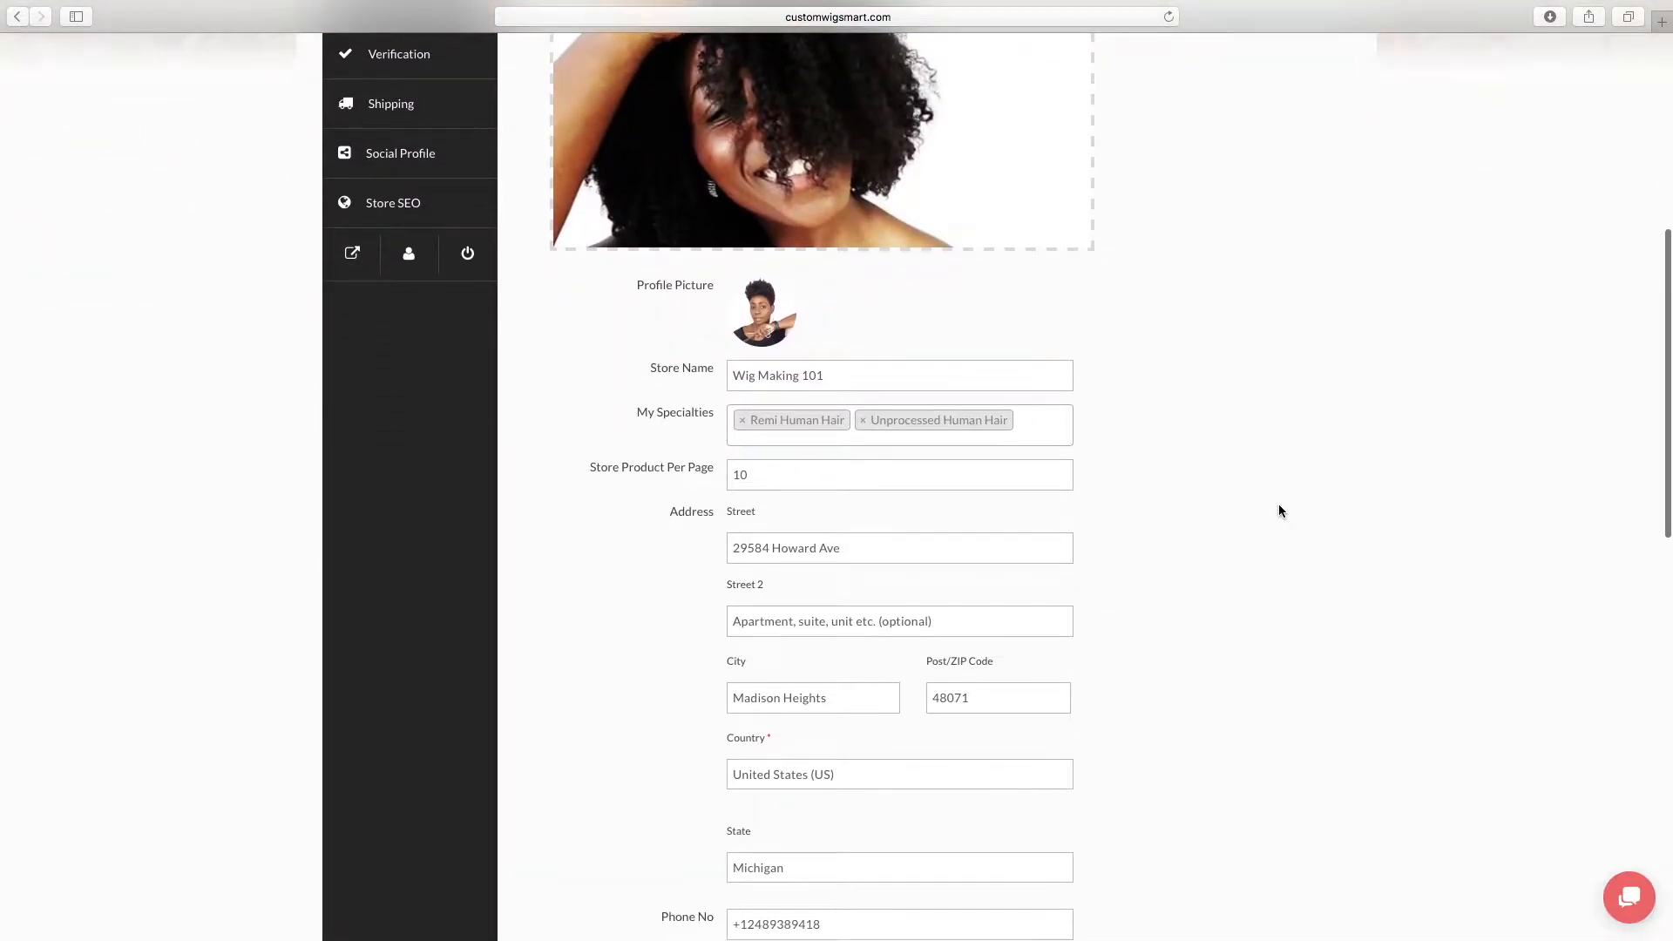
{"action": "scroll", "coordinate": [1278, 510], "scroll_direction": "down", "scroll_amount": 5}
{"action": "scroll", "coordinate": [1278, 511], "scroll_direction": "down", "scroll_amount": 4}
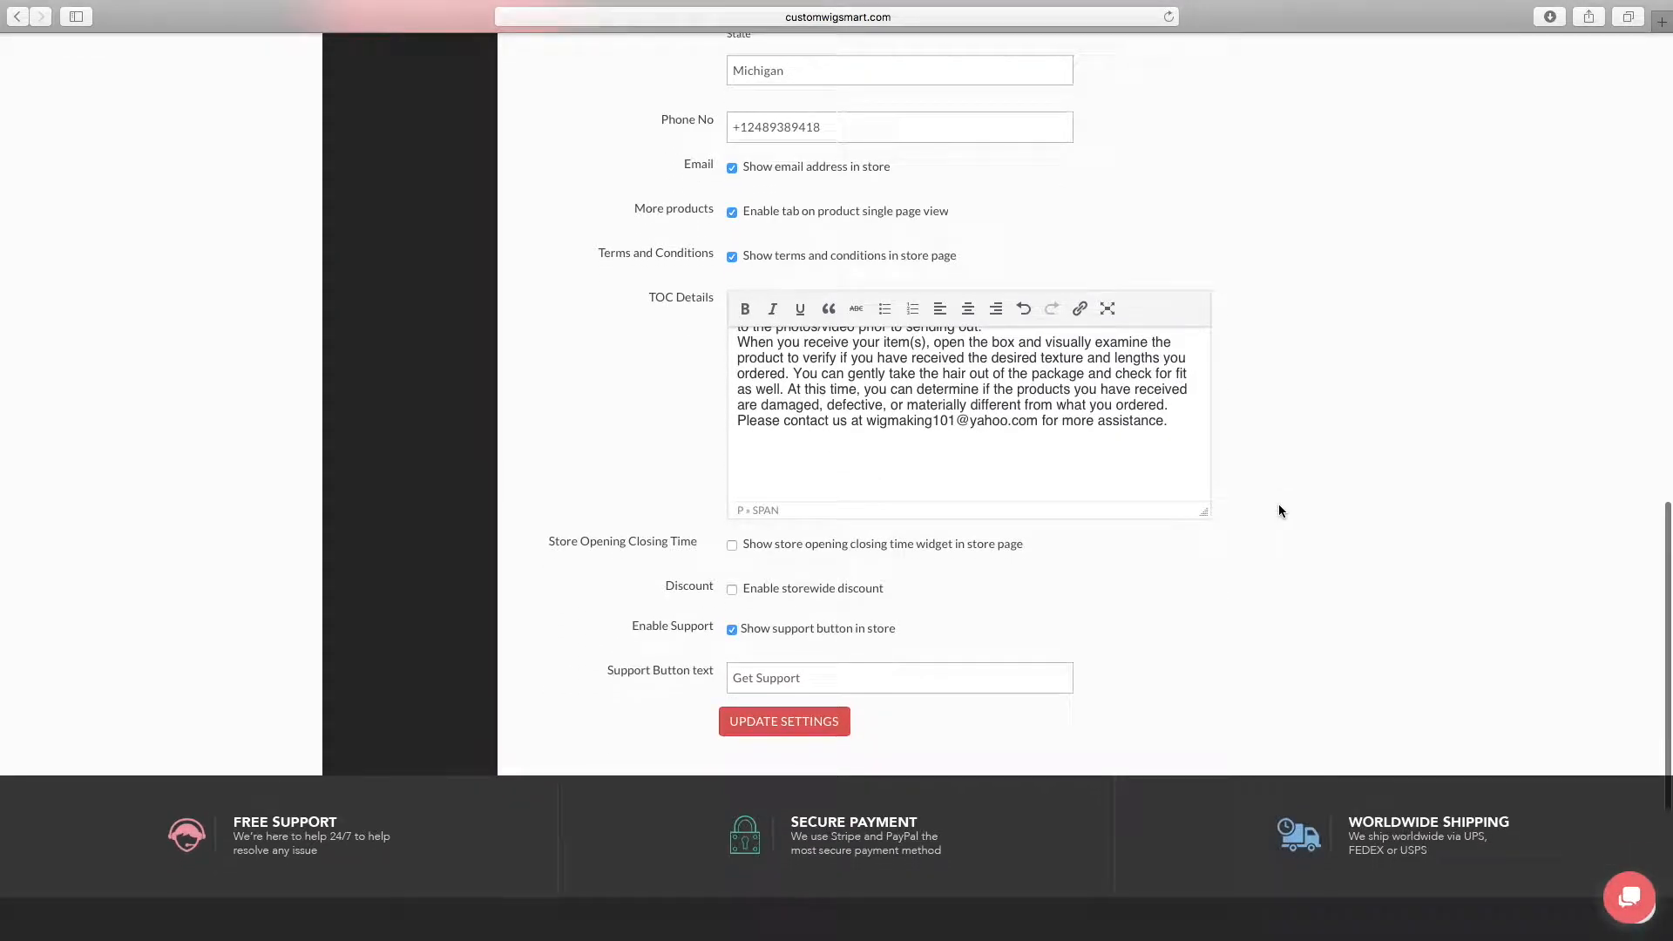
Save the store settings and review the payment and verification settings
{"action": "left_click", "coordinate": [783, 723]}
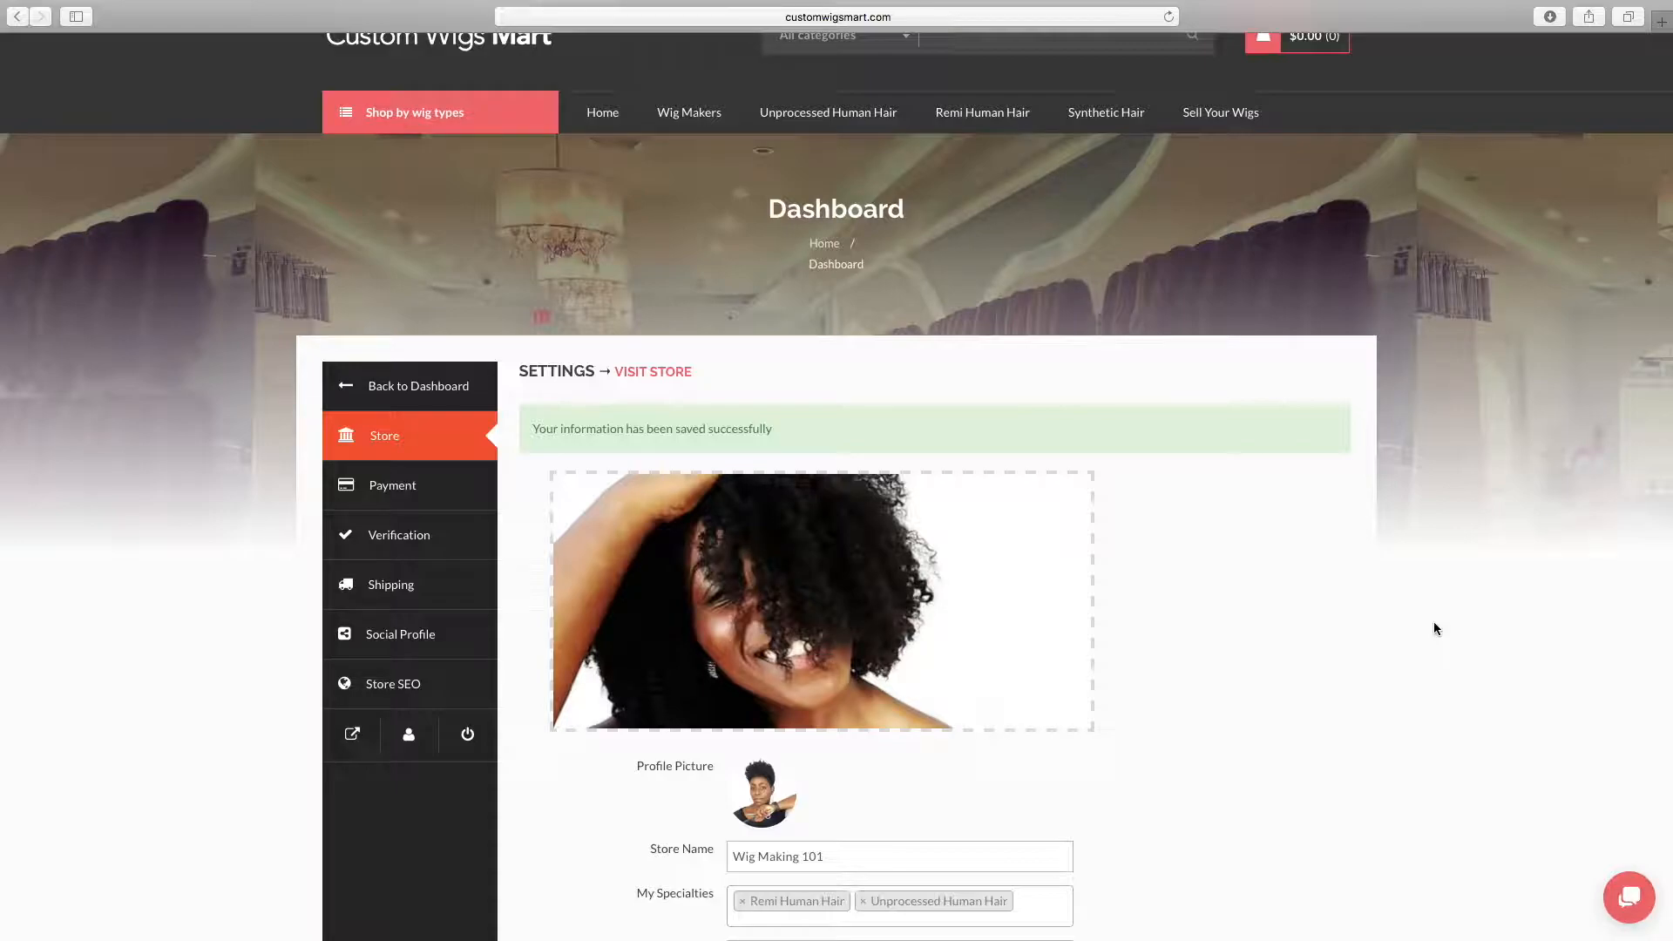
{"action": "left_click", "coordinate": [459, 499]}
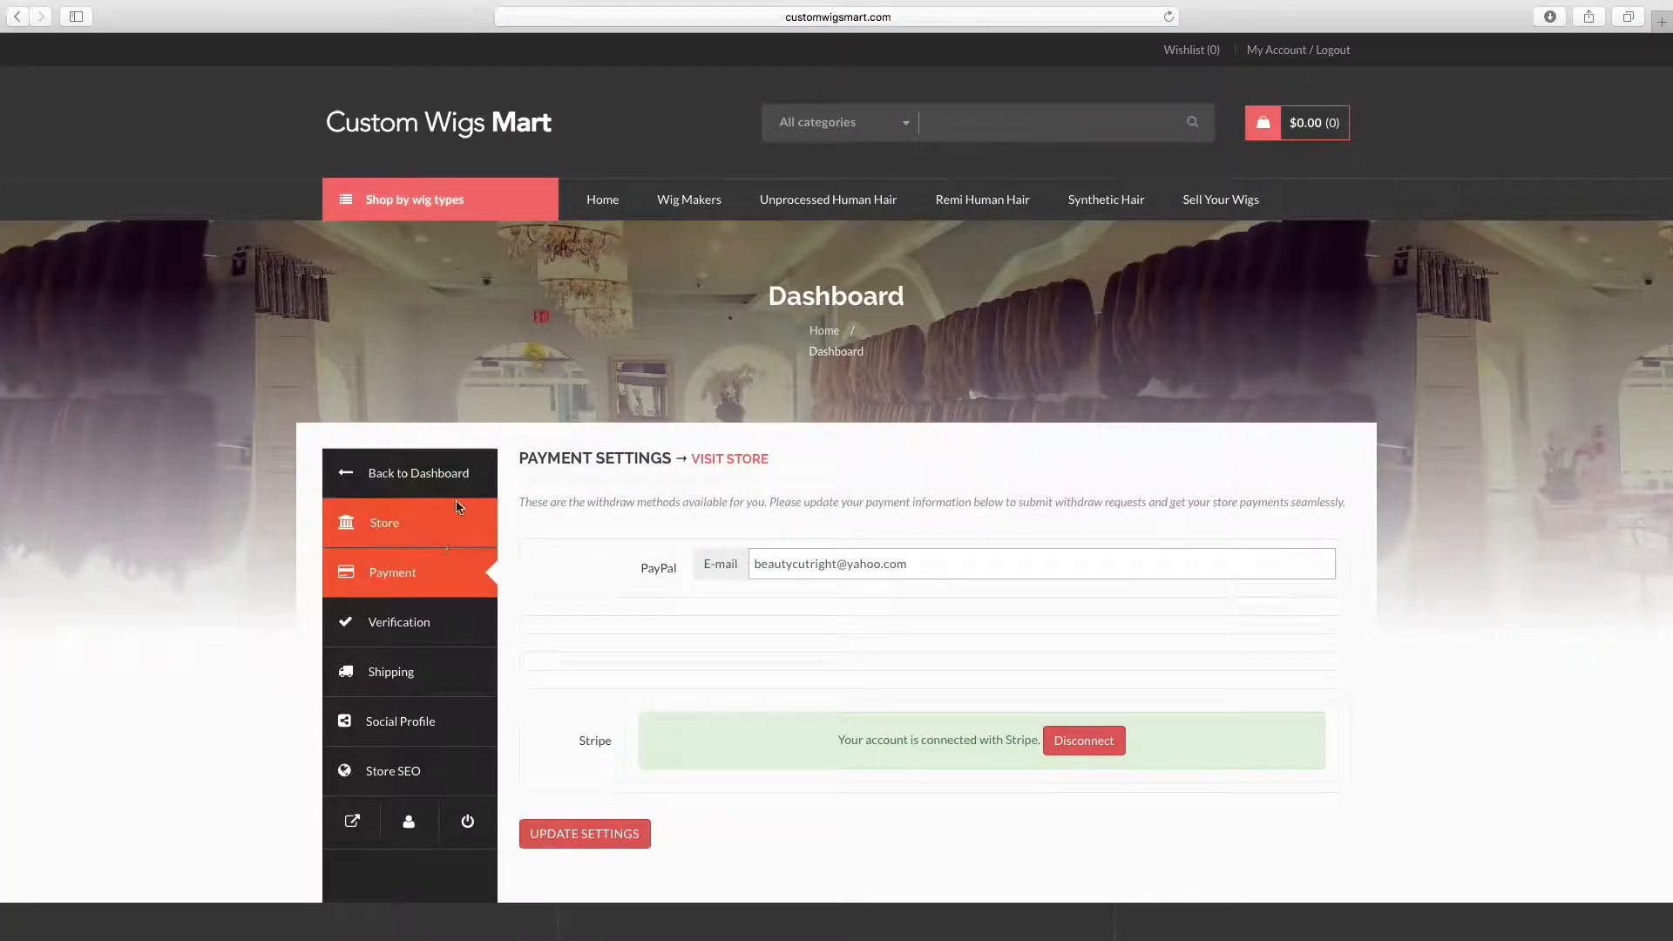
{"action": "left_click", "coordinate": [449, 632]}
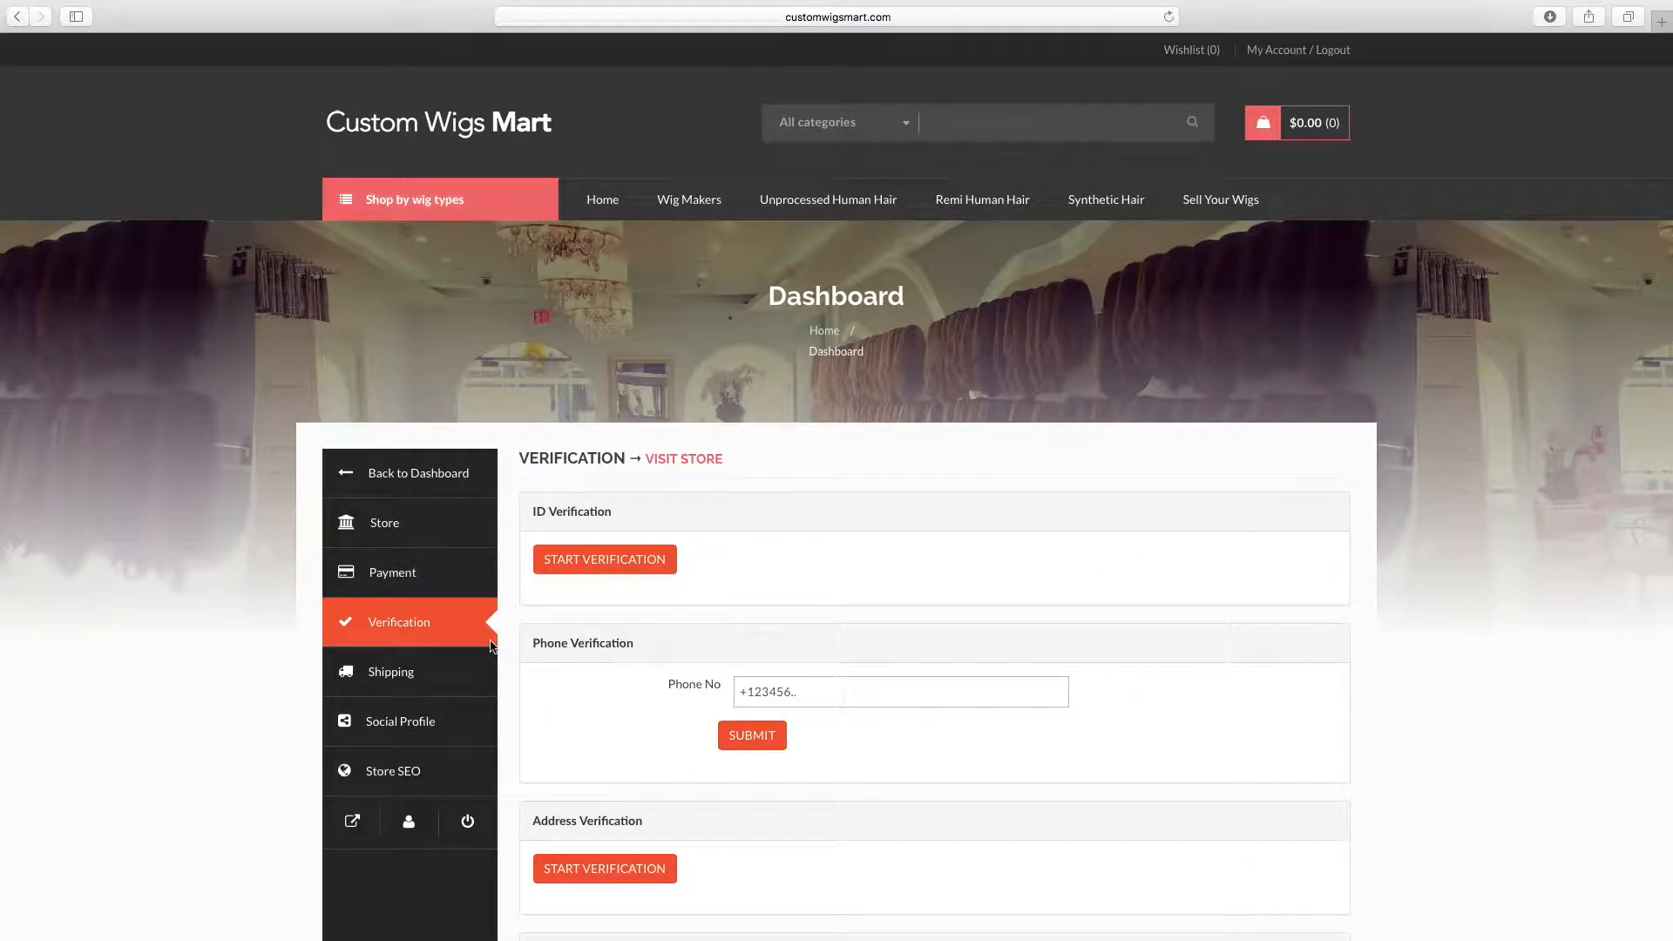
{"action": "scroll", "coordinate": [624, 690], "scroll_direction": "down", "scroll_amount": 2}
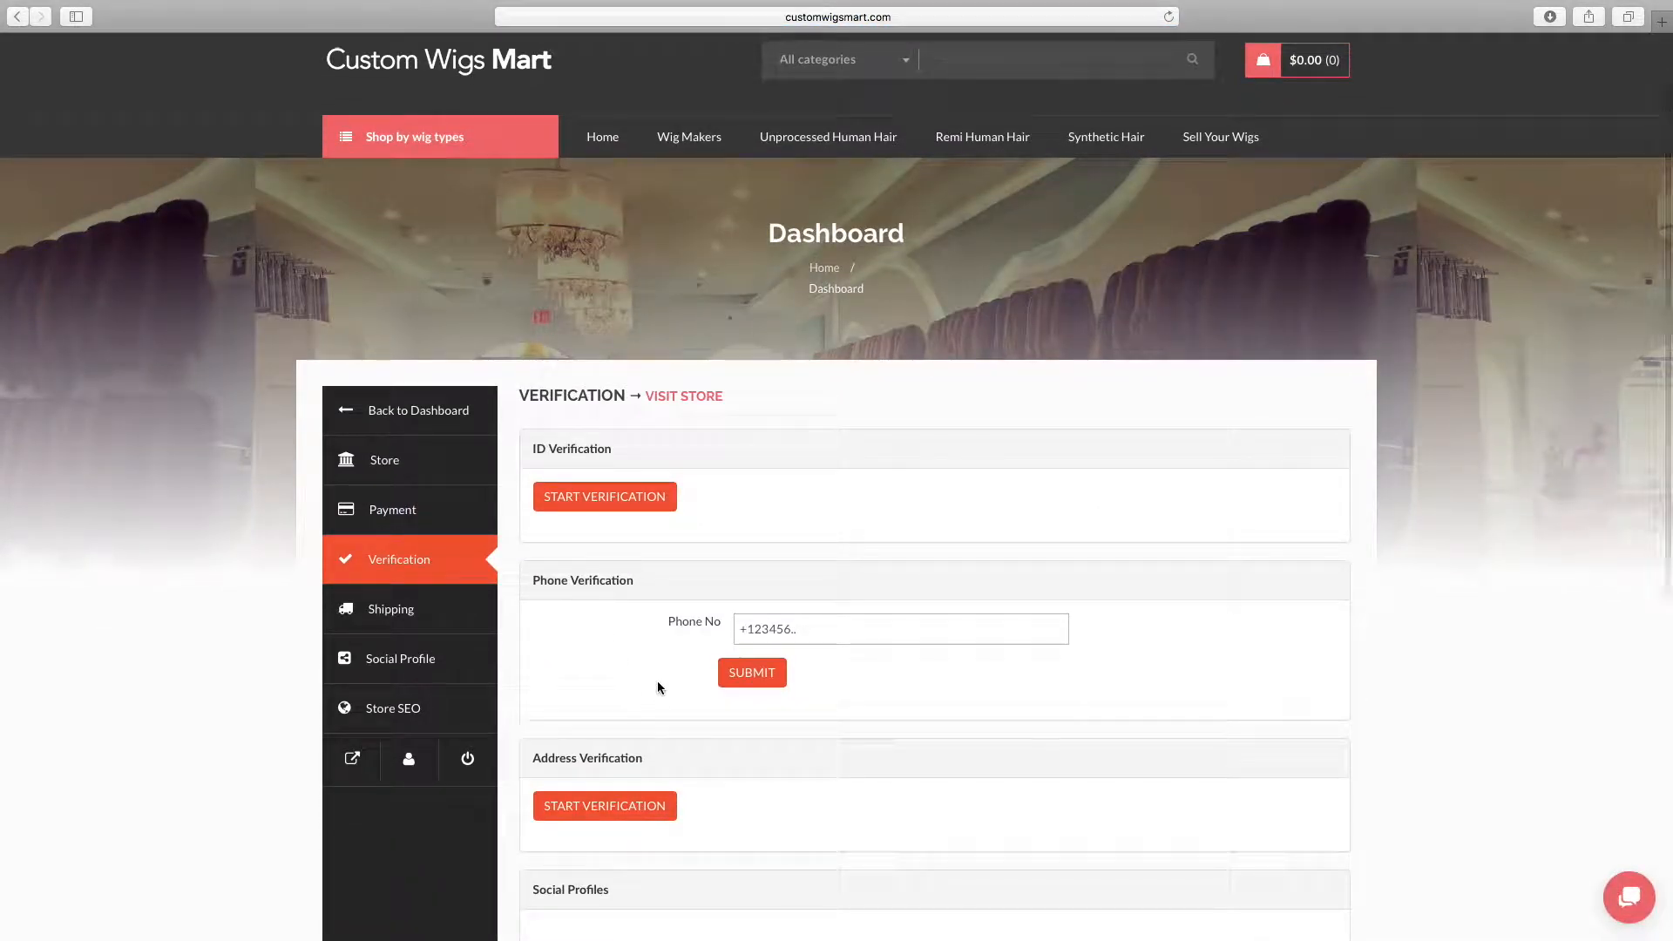
Limit the United States shipping zone to the store's own postcode, save the zone and return to the shipping zone list
{"action": "left_click", "coordinate": [442, 622]}
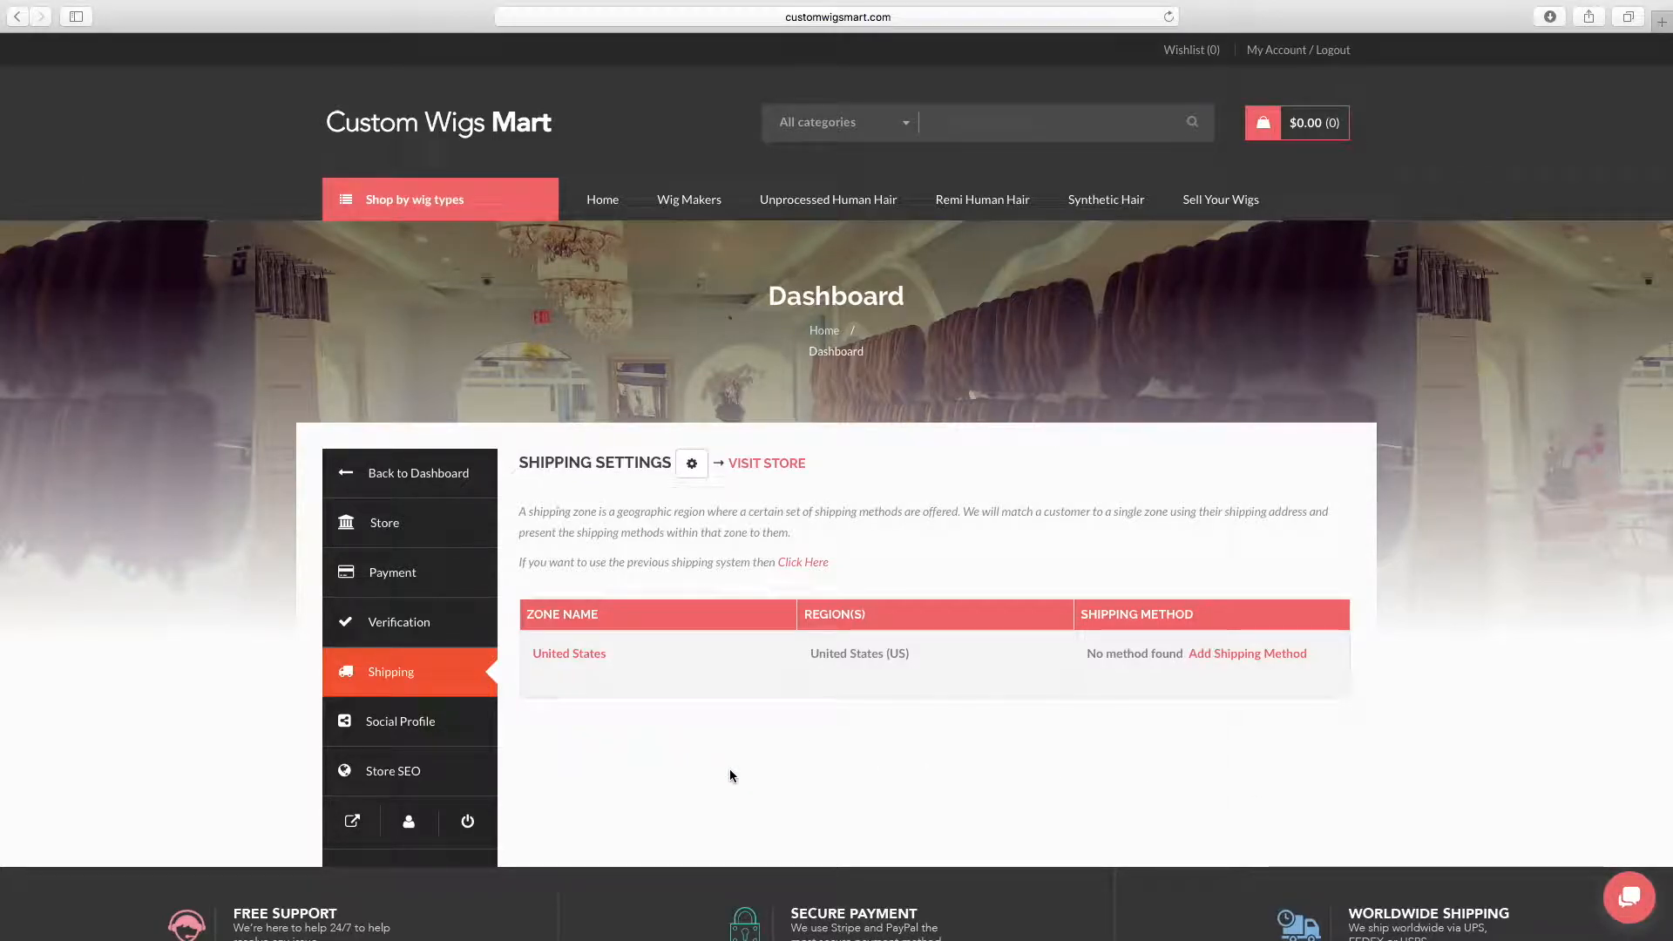
{"action": "left_click", "coordinate": [1302, 655]}
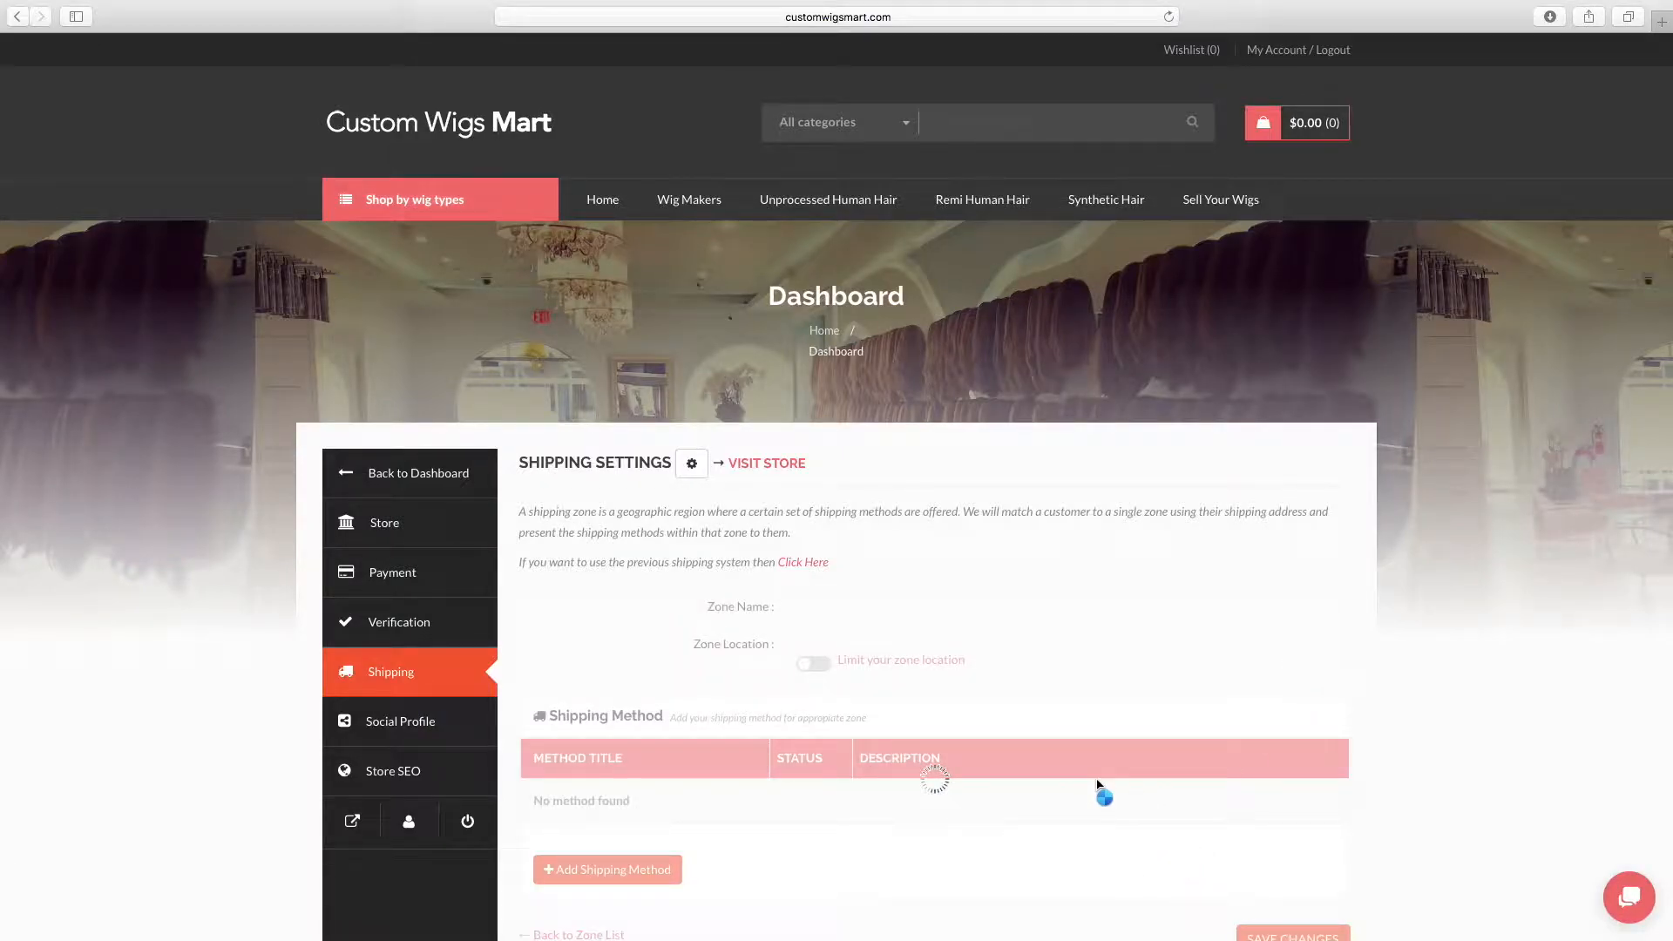
{"action": "scroll", "coordinate": [1096, 781], "scroll_direction": "down", "scroll_amount": 2}
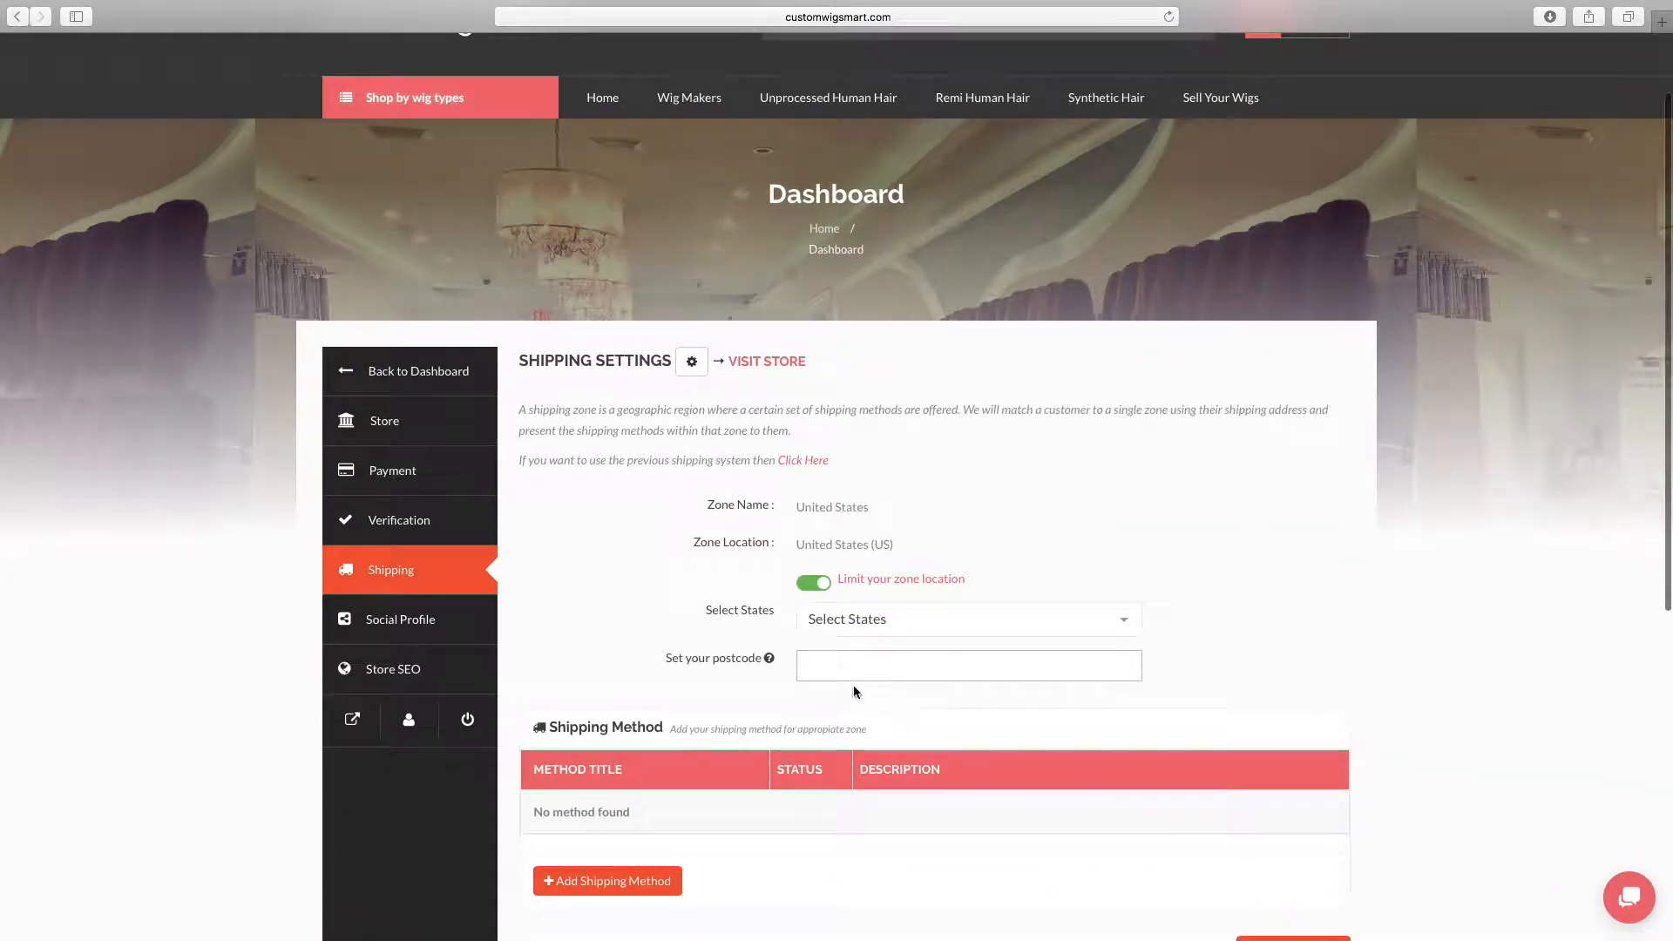
{"action": "type", "text": "48"}
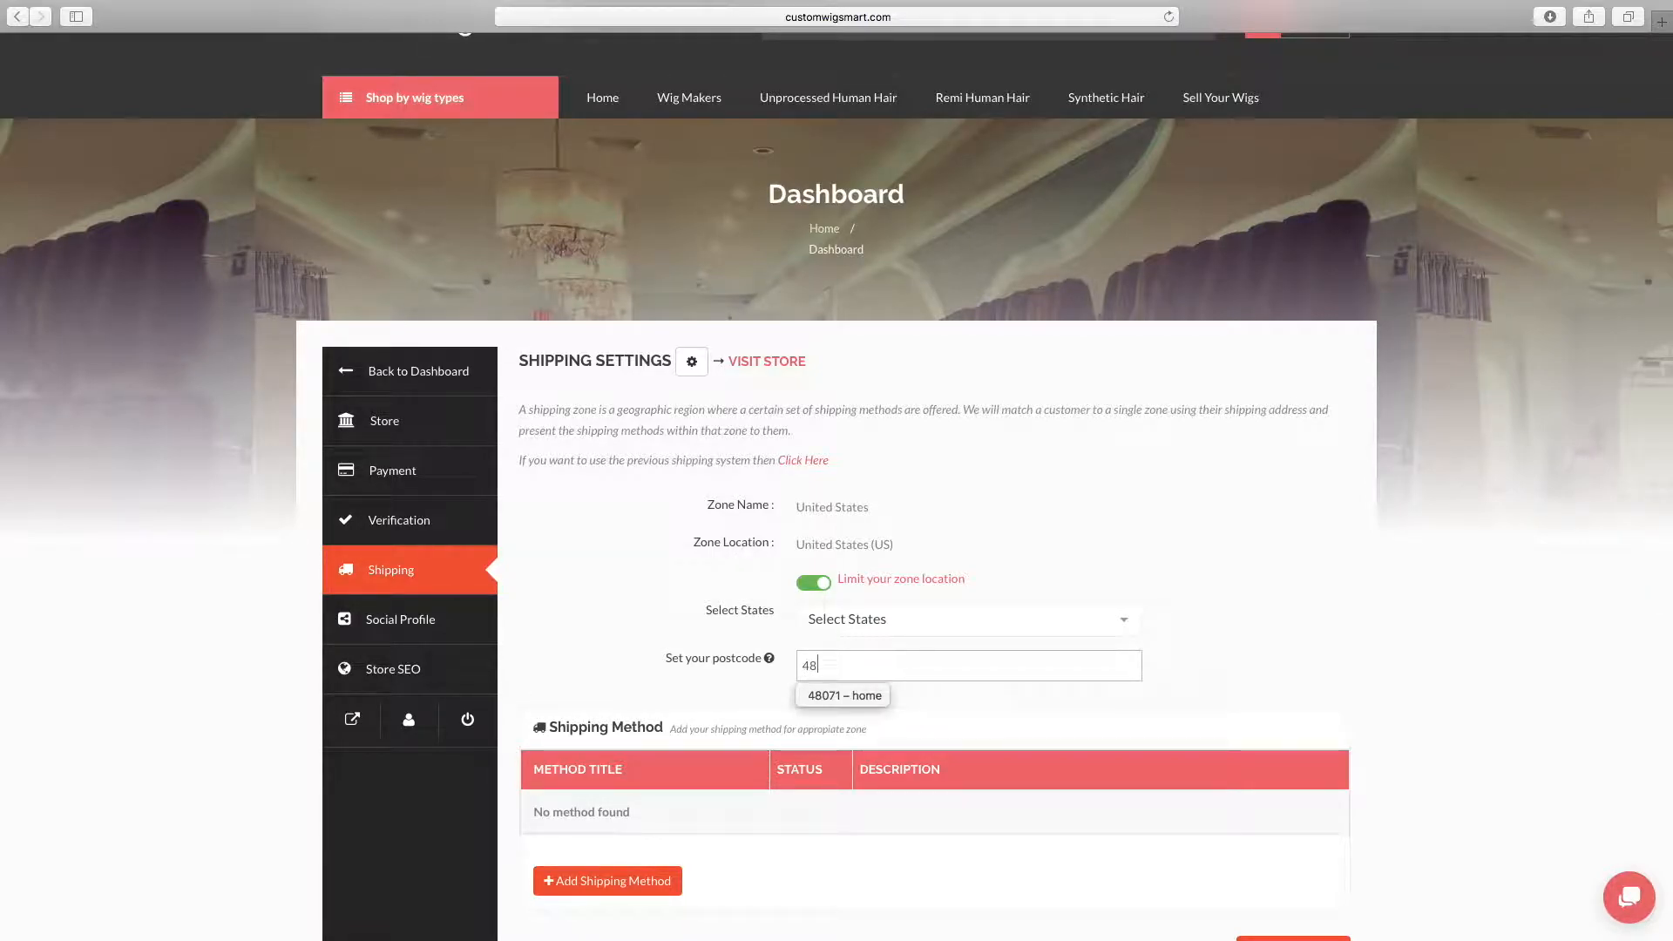
{"action": "type", "text": "071"}
{"action": "left_click", "coordinate": [843, 696]}
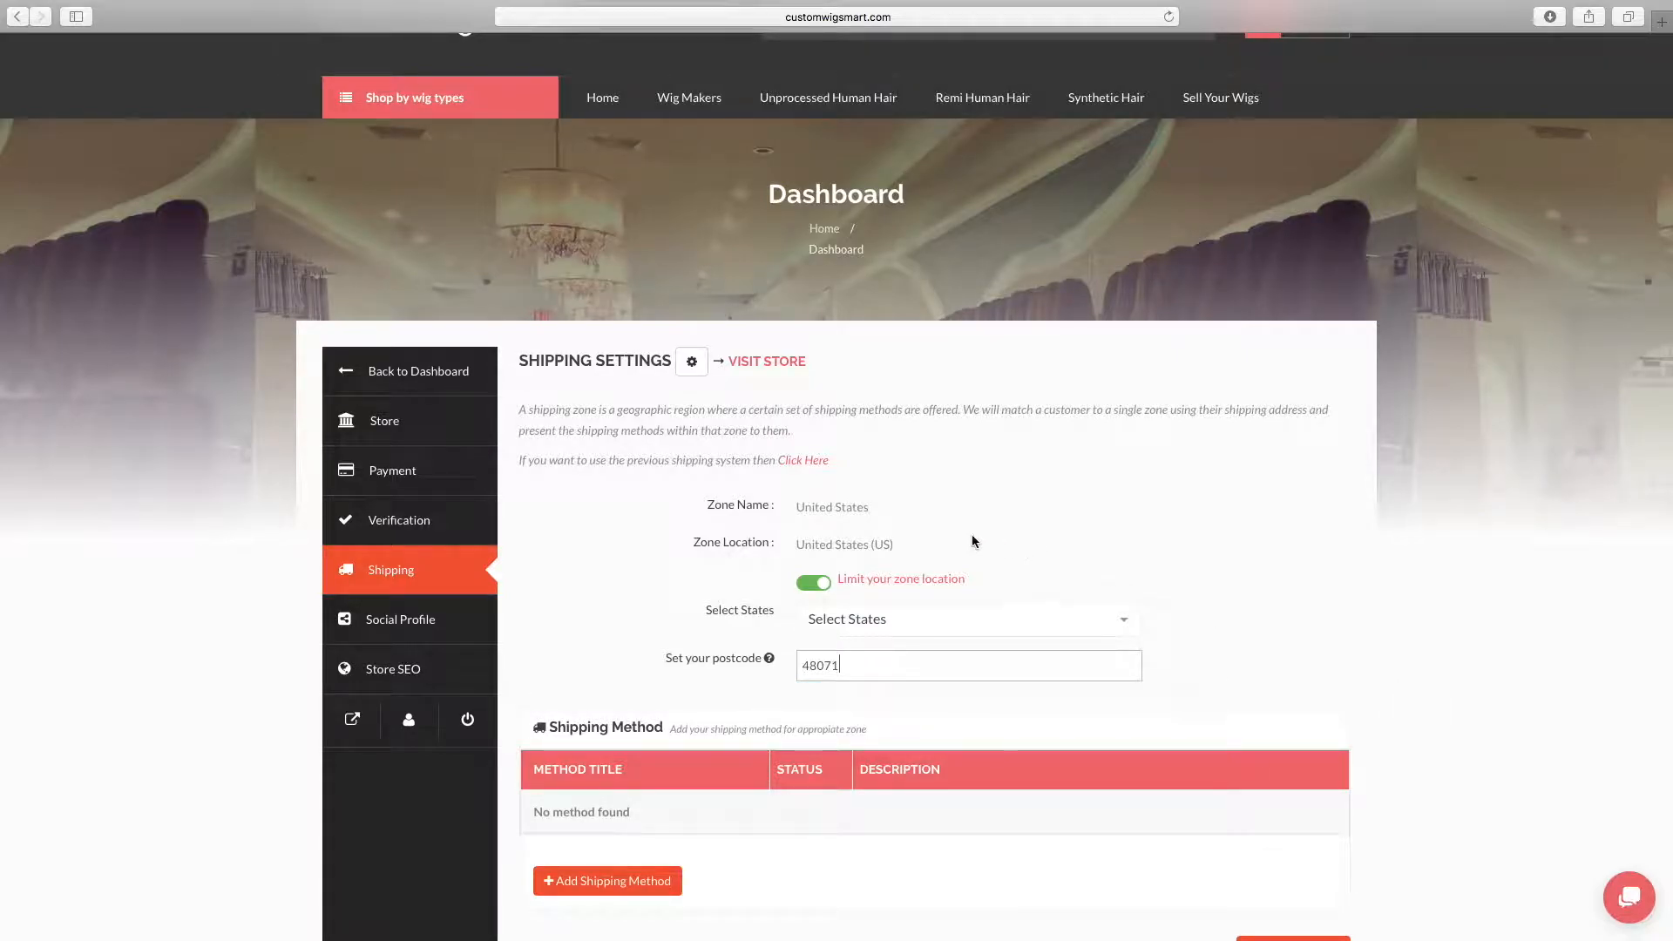
{"action": "scroll", "coordinate": [955, 560], "scroll_direction": "down", "scroll_amount": 3}
{"action": "scroll", "coordinate": [957, 563], "scroll_direction": "down", "scroll_amount": 5}
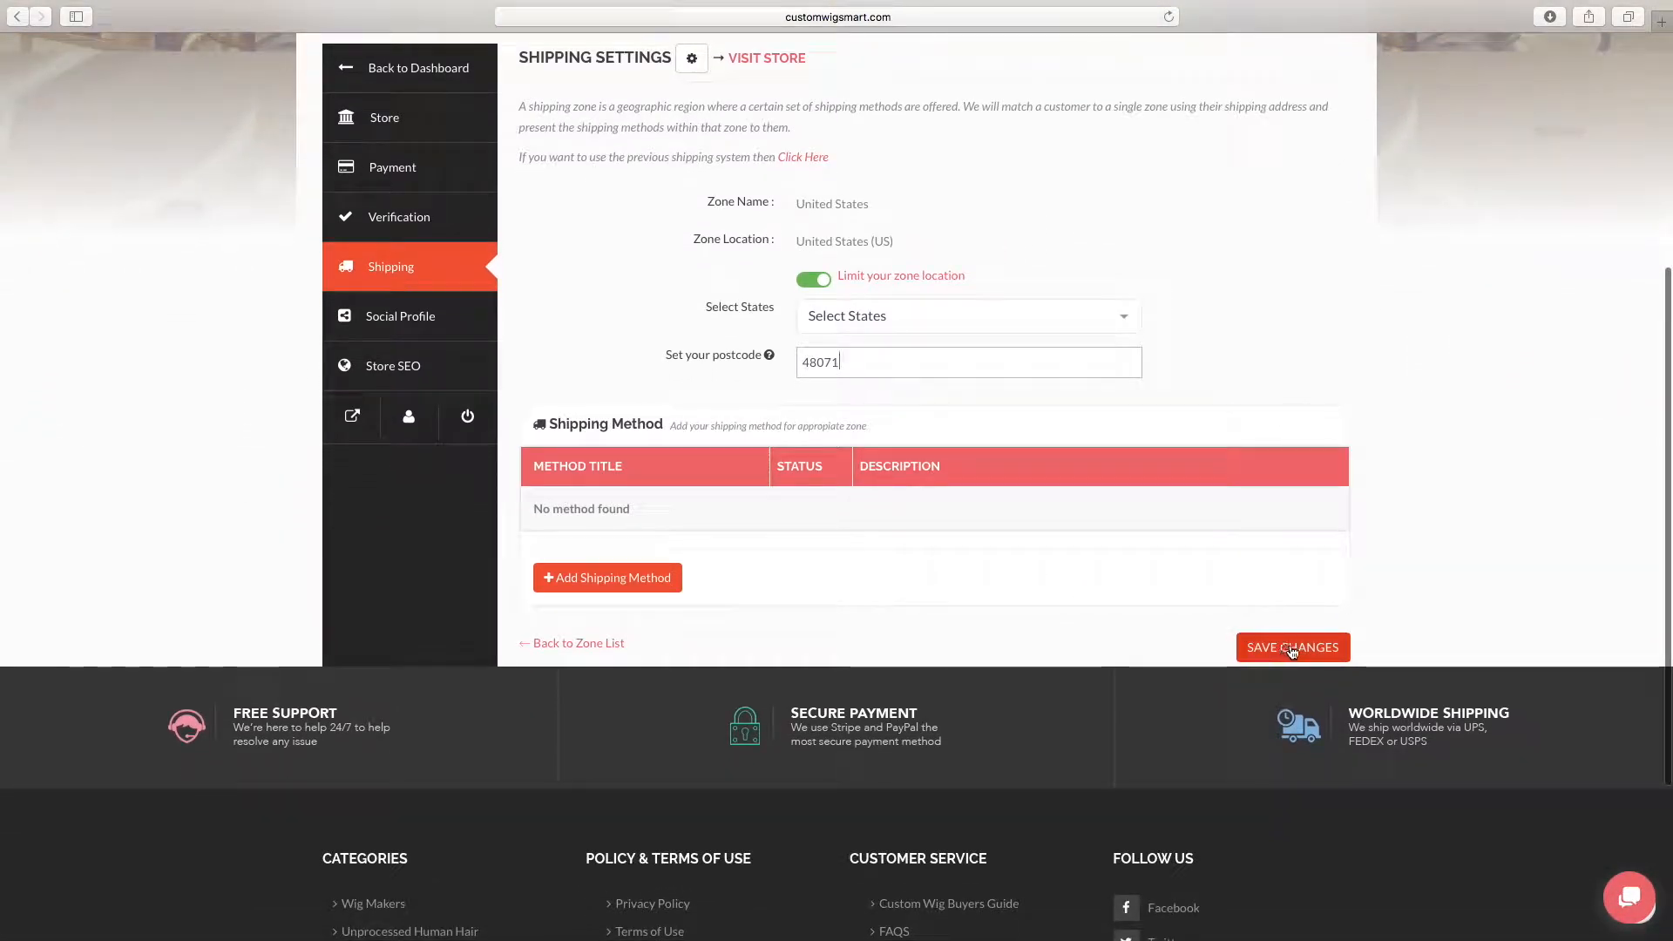
{"action": "left_click", "coordinate": [1292, 648]}
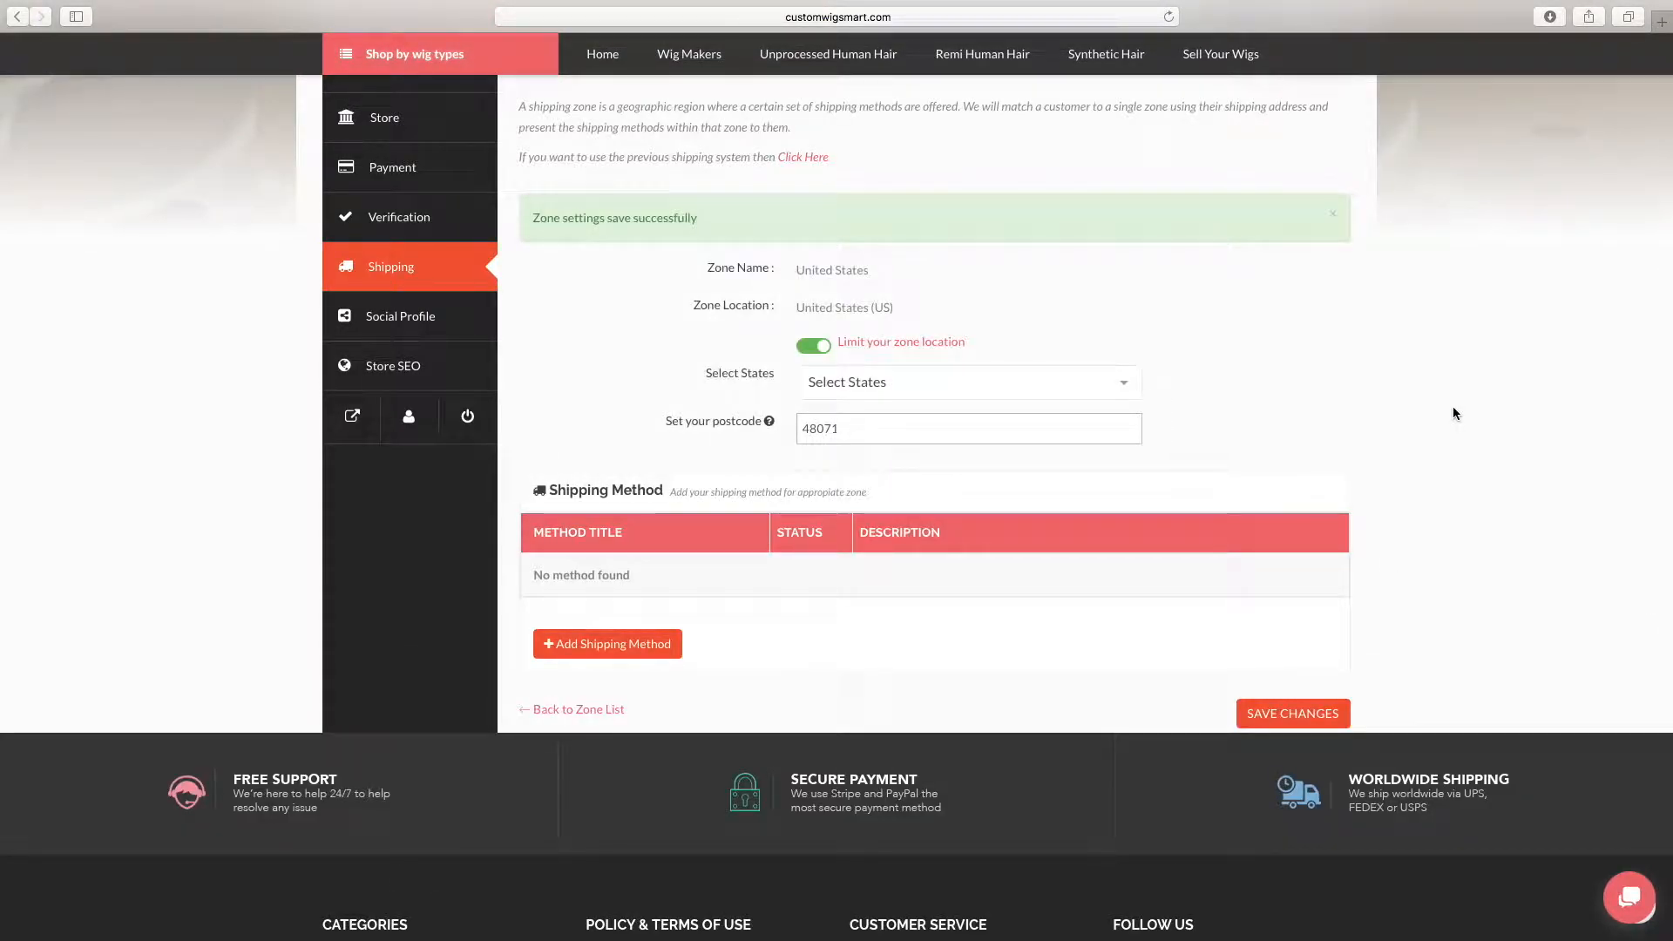
{"action": "scroll", "coordinate": [1451, 406], "scroll_direction": "up", "scroll_amount": 5}
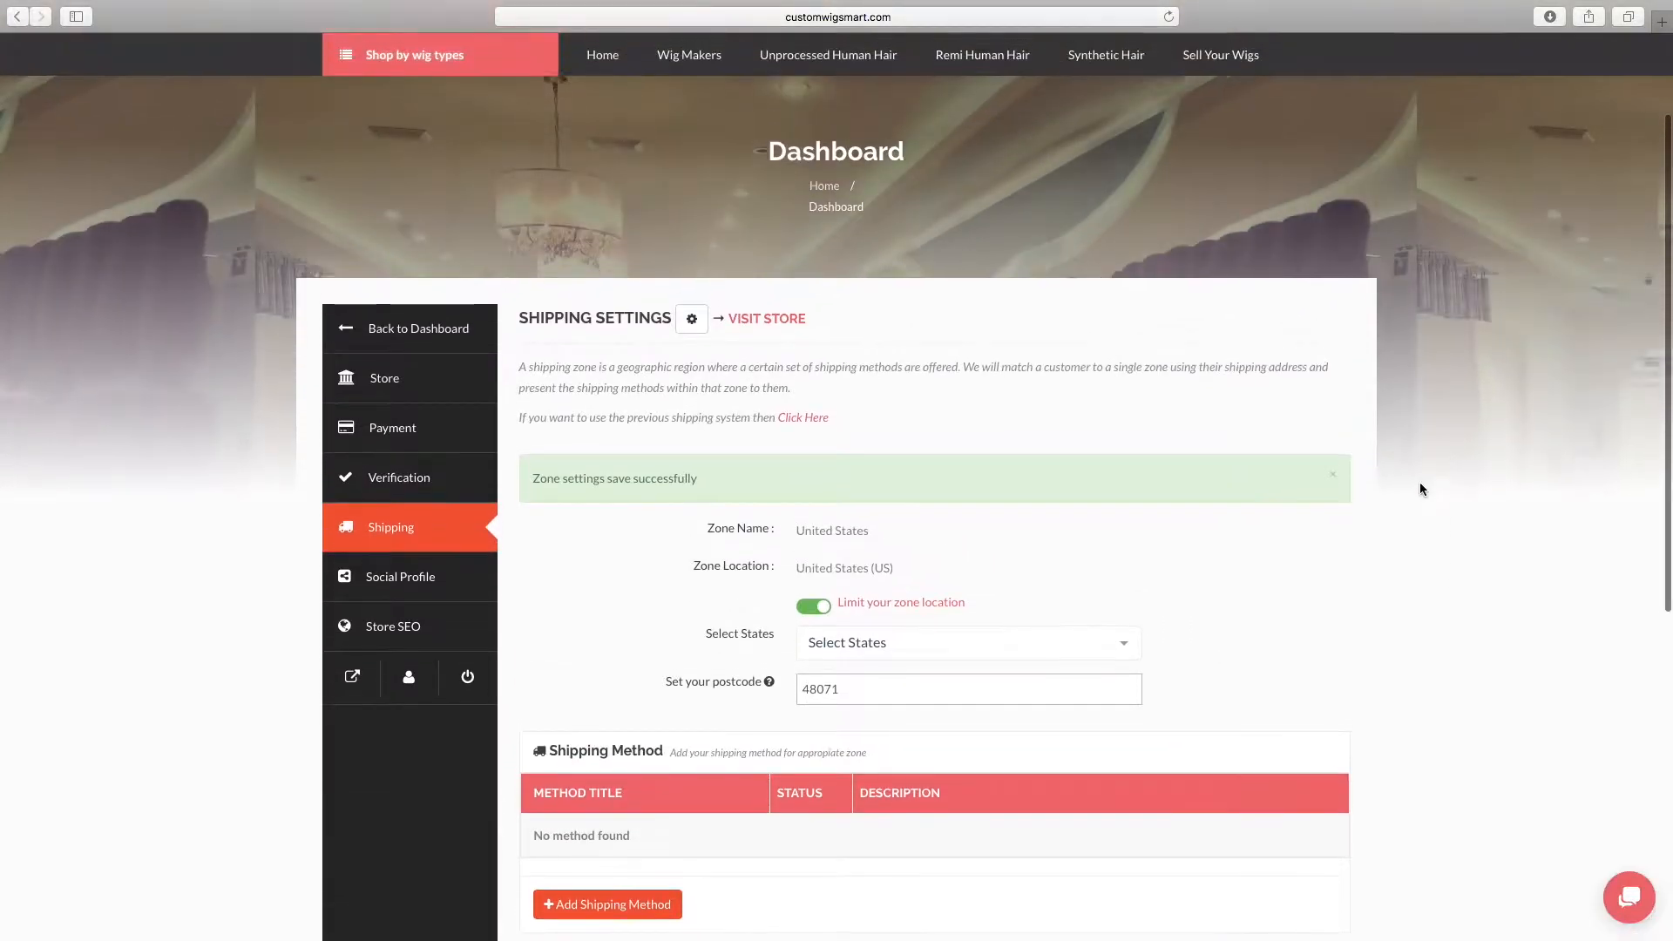
{"action": "left_click", "coordinate": [404, 539]}
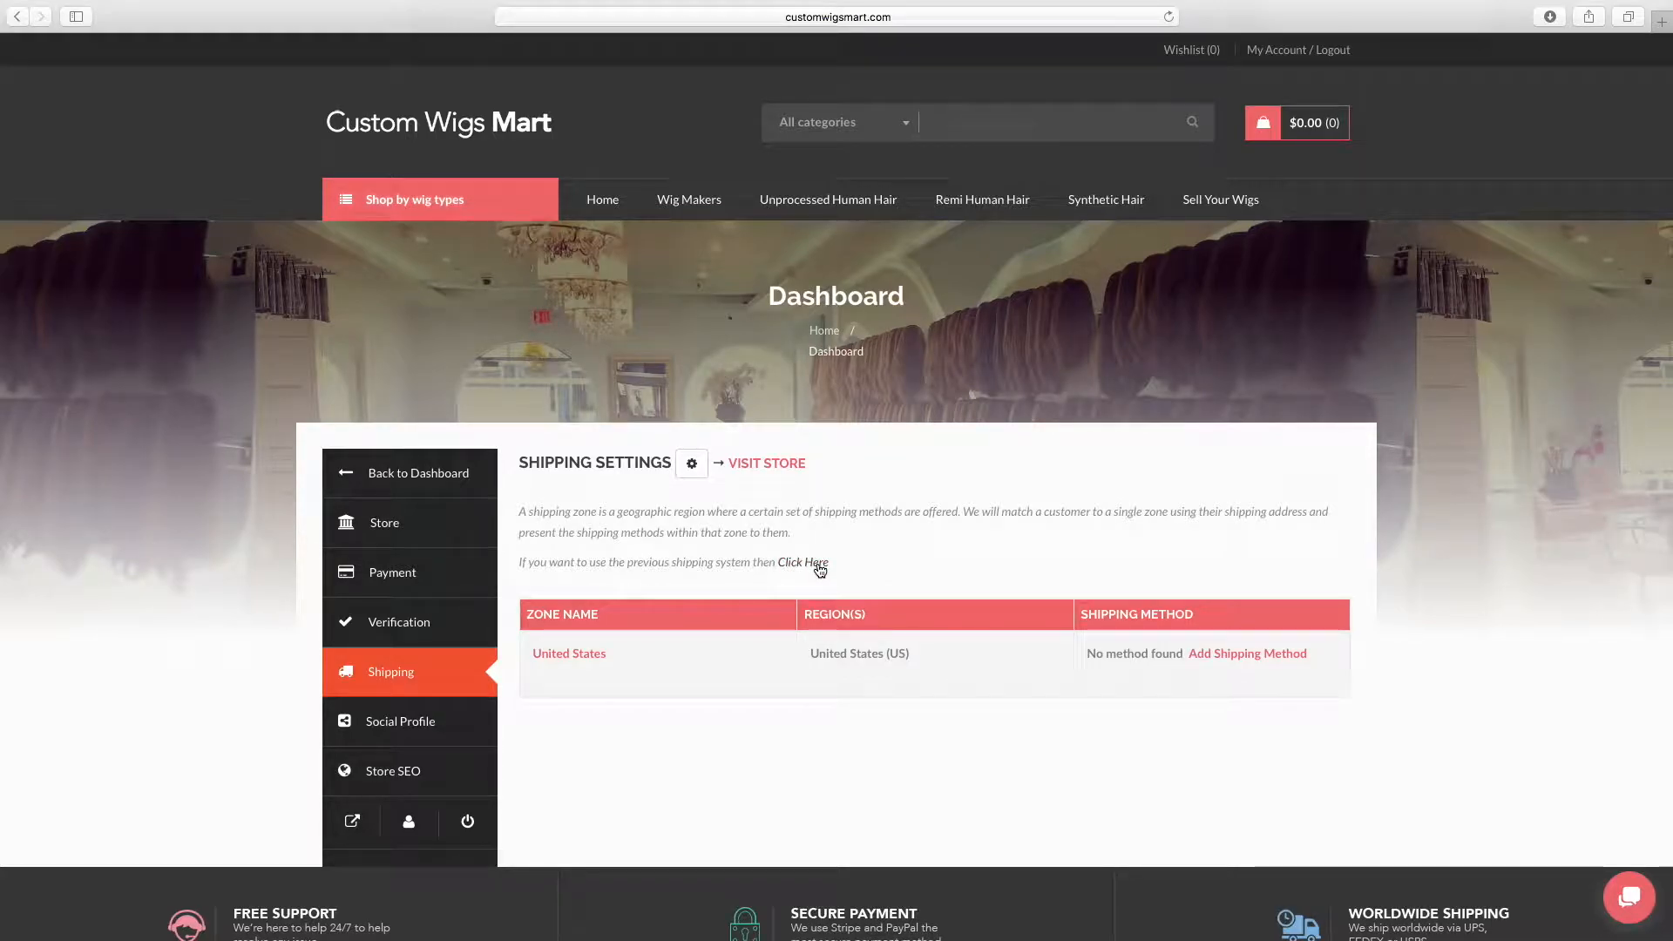
Open the social profile settings, and bring up the WigMaking101 Facebook page in a separate browser tab
{"action": "left_click", "coordinate": [435, 726]}
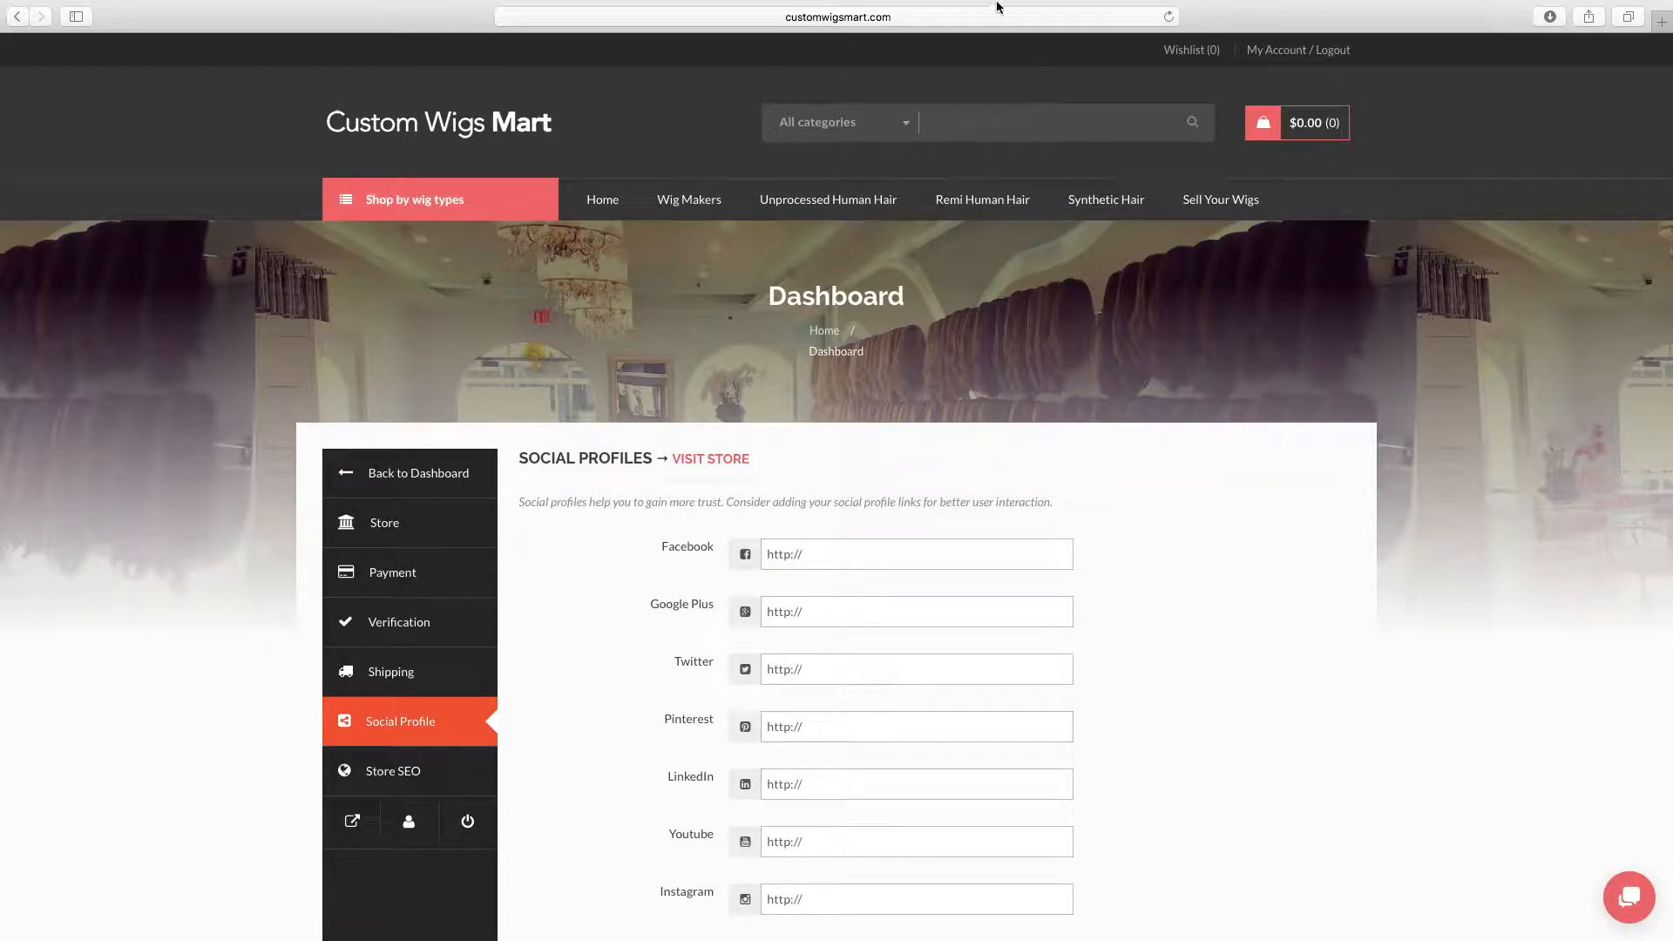
{"action": "key", "text": "super+t"}
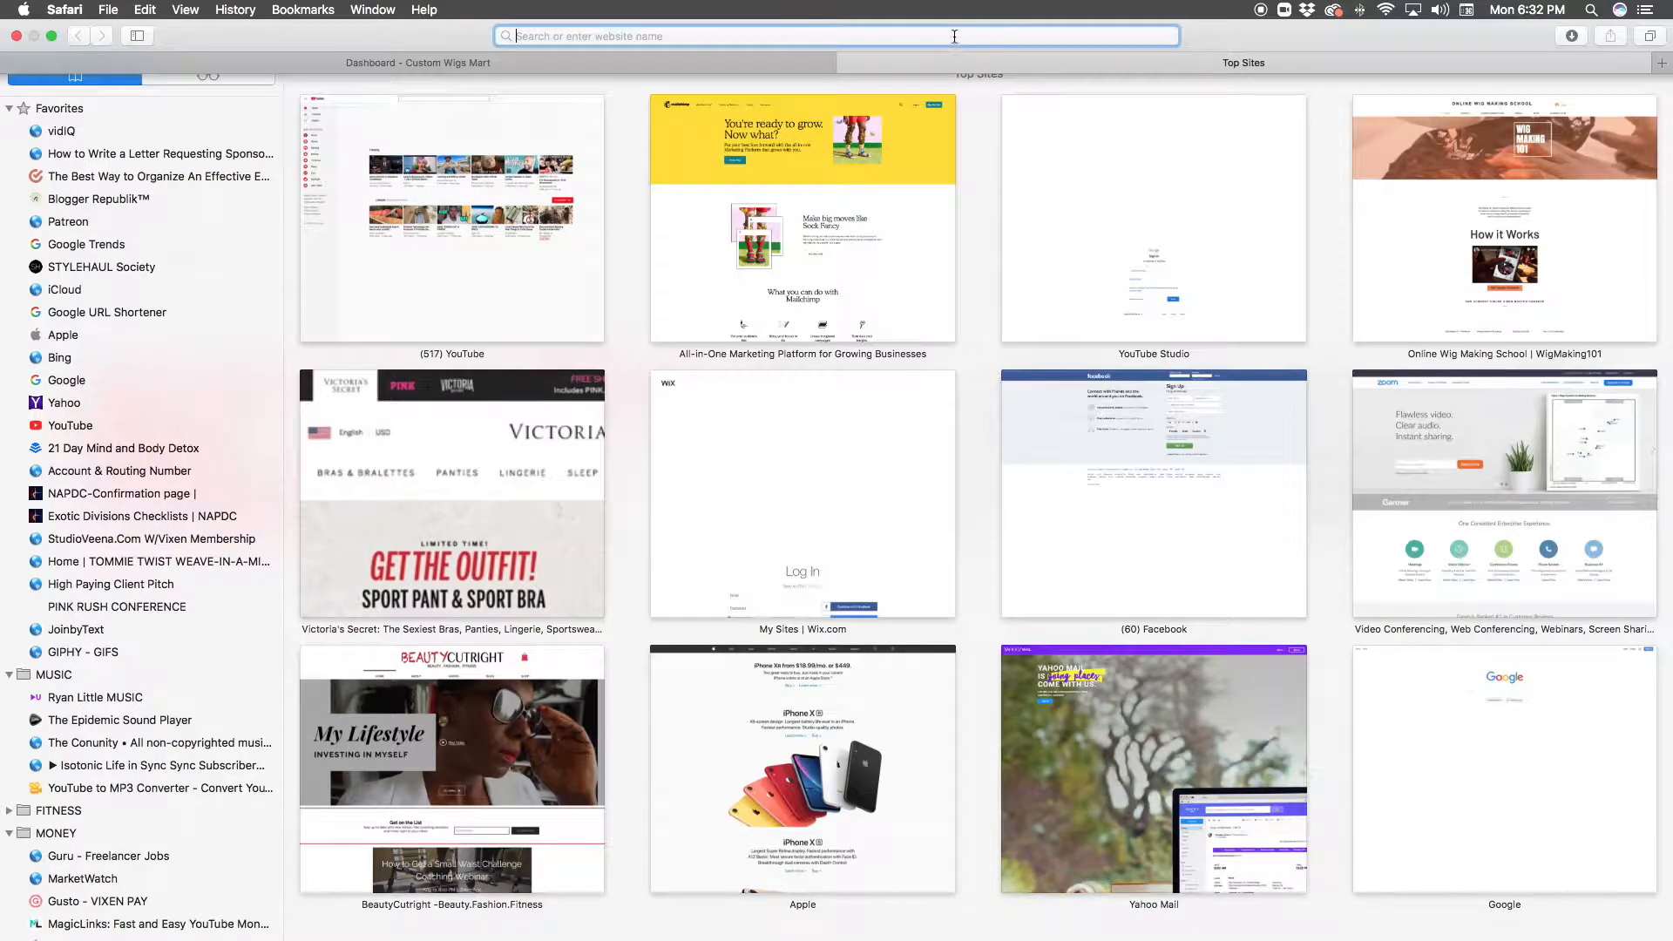
{"action": "type", "text": "www."}
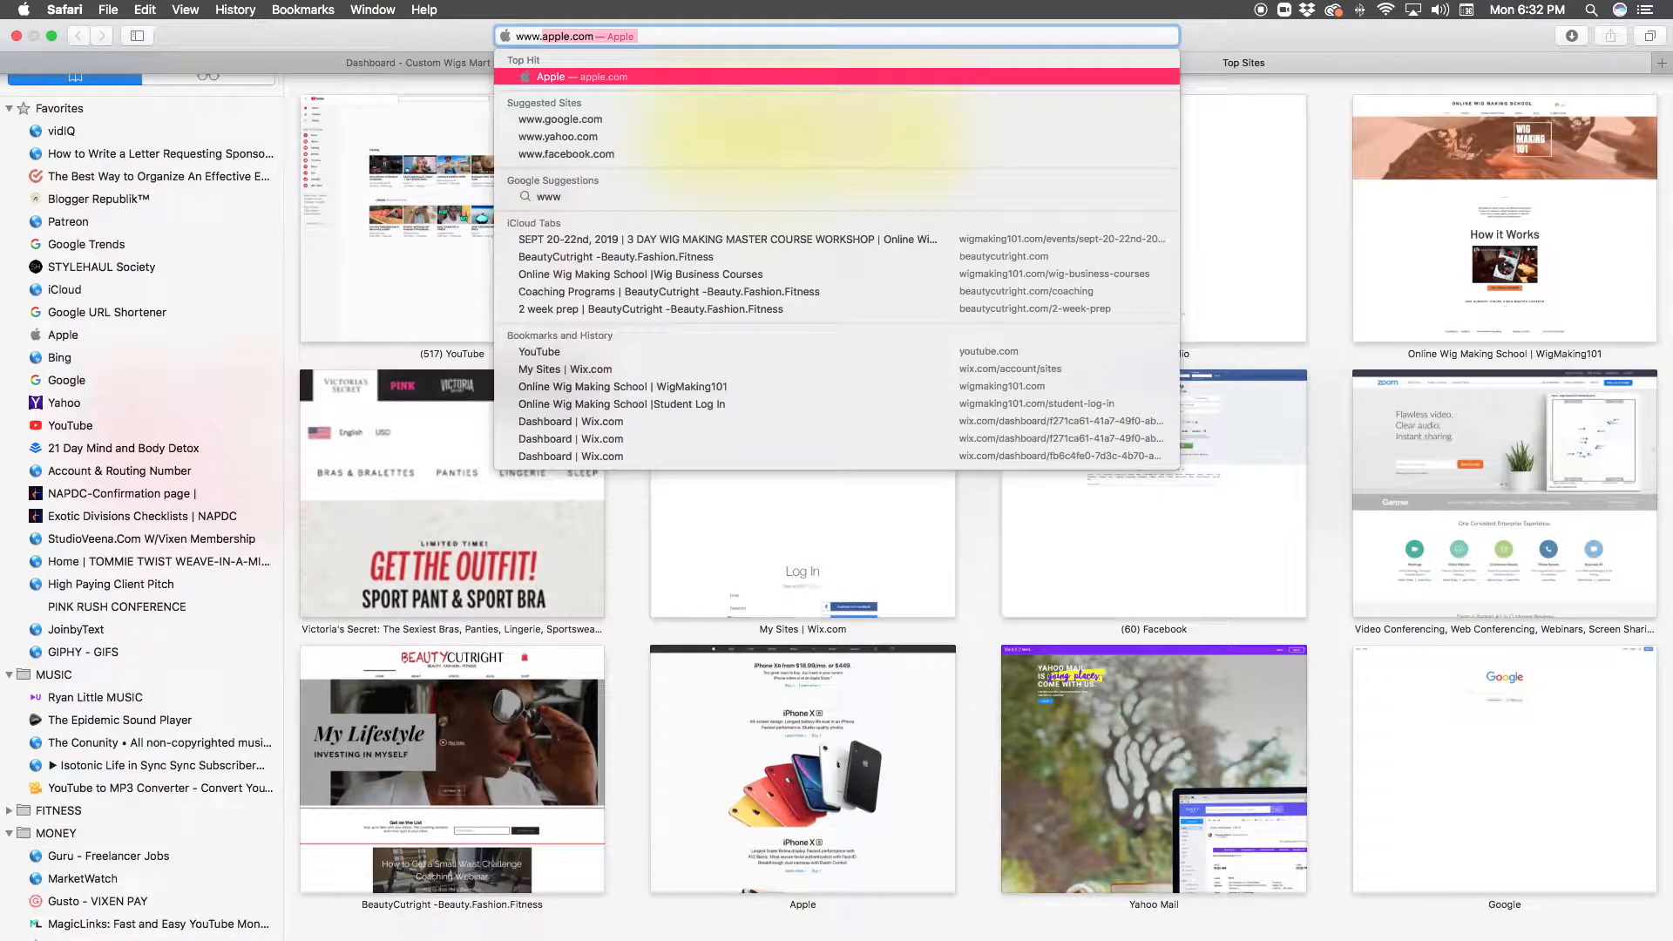
{"action": "type", "text": "fa"}
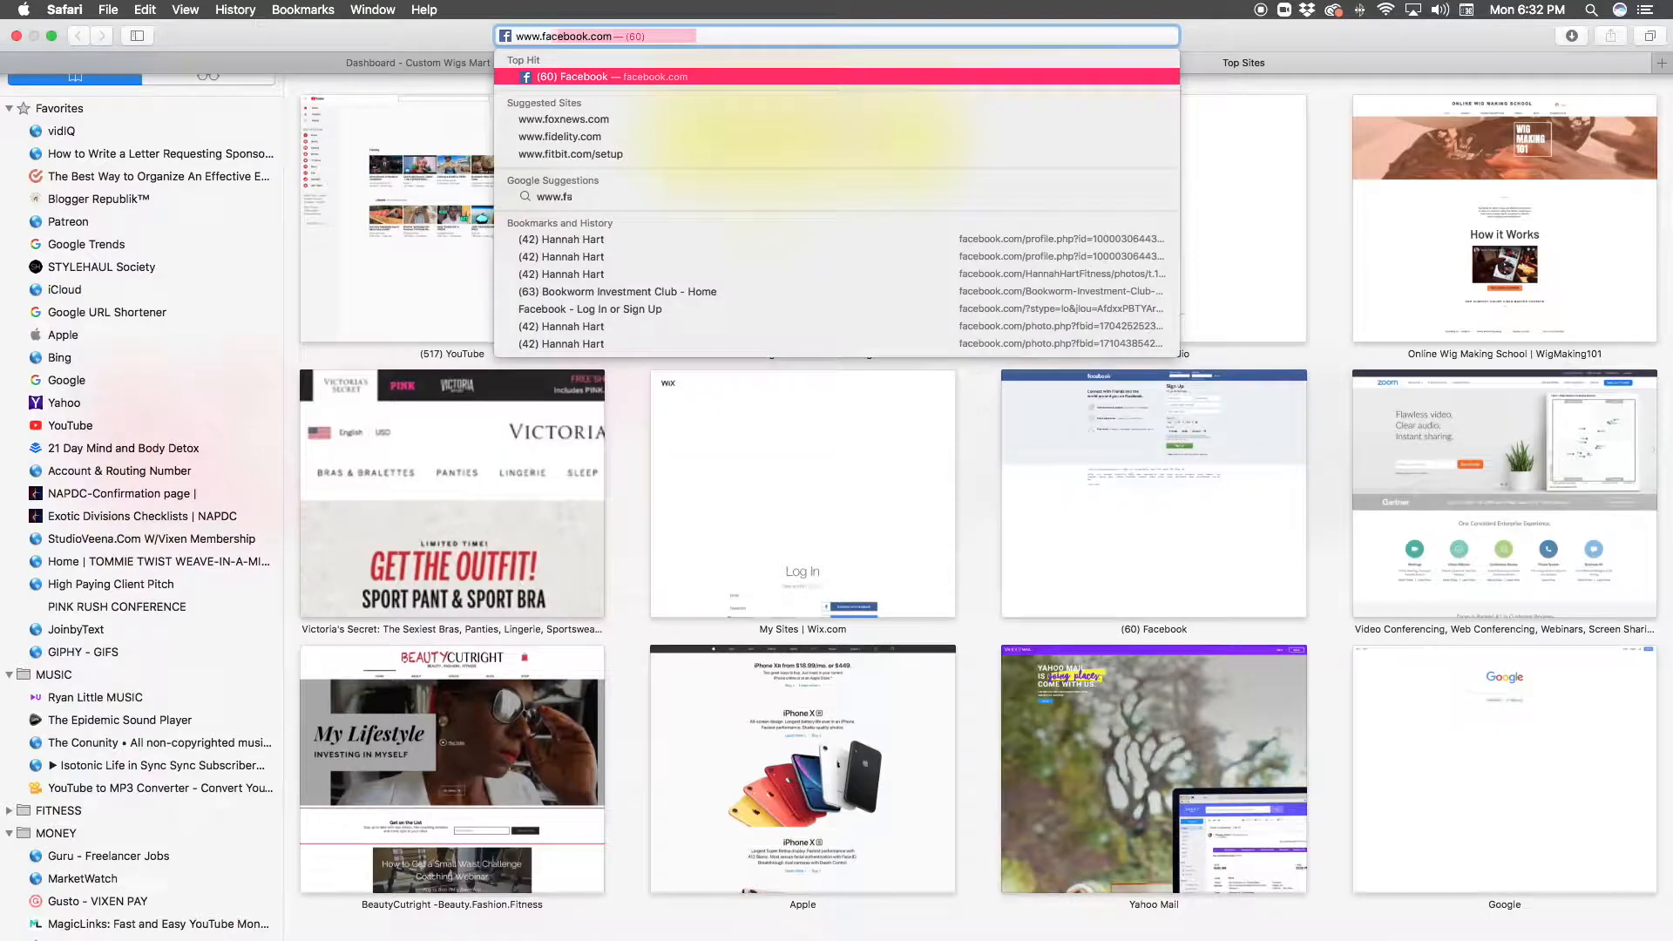
{"action": "key", "text": "Return"}
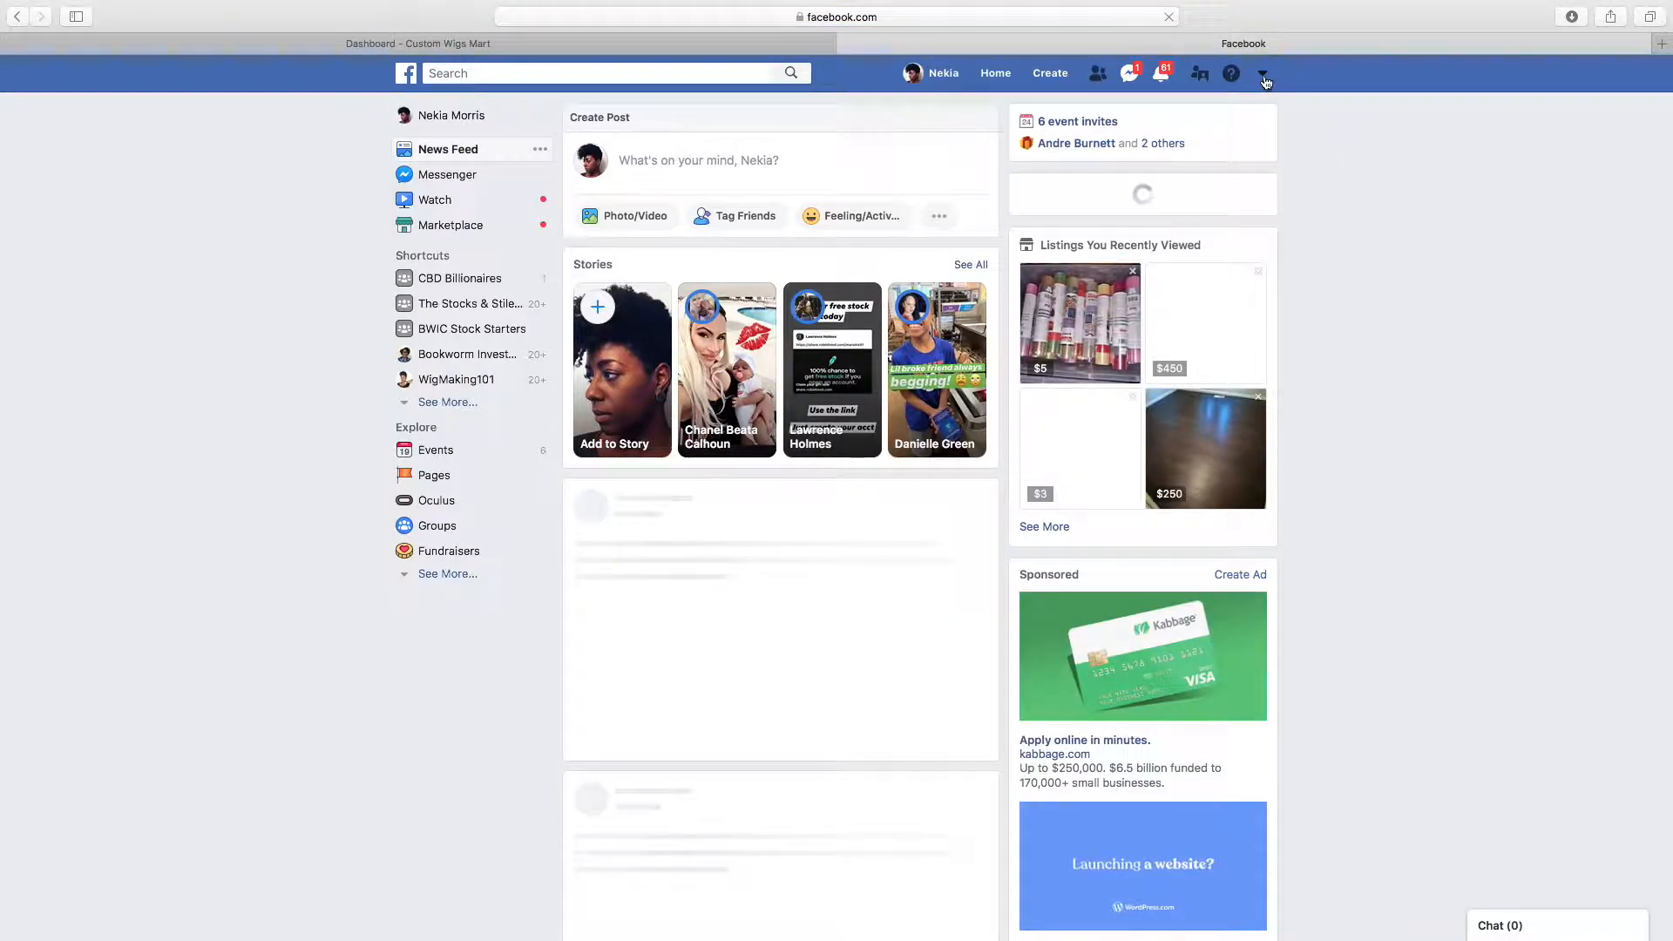
{"action": "left_click", "coordinate": [1264, 78]}
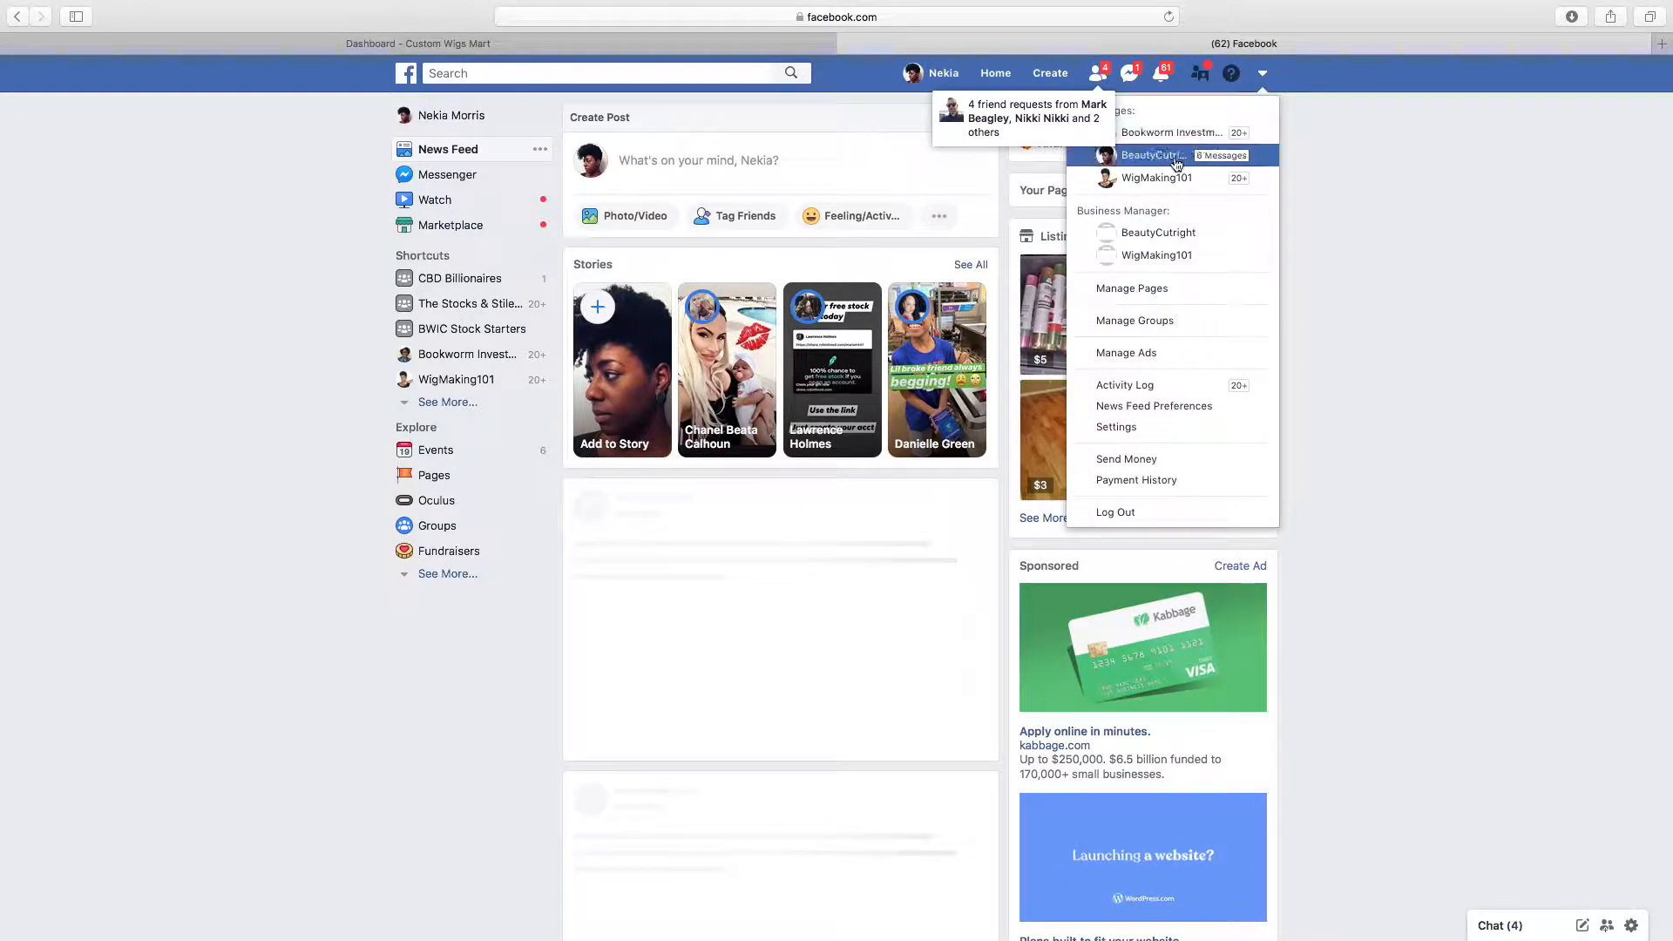
{"action": "left_click", "coordinate": [1163, 179]}
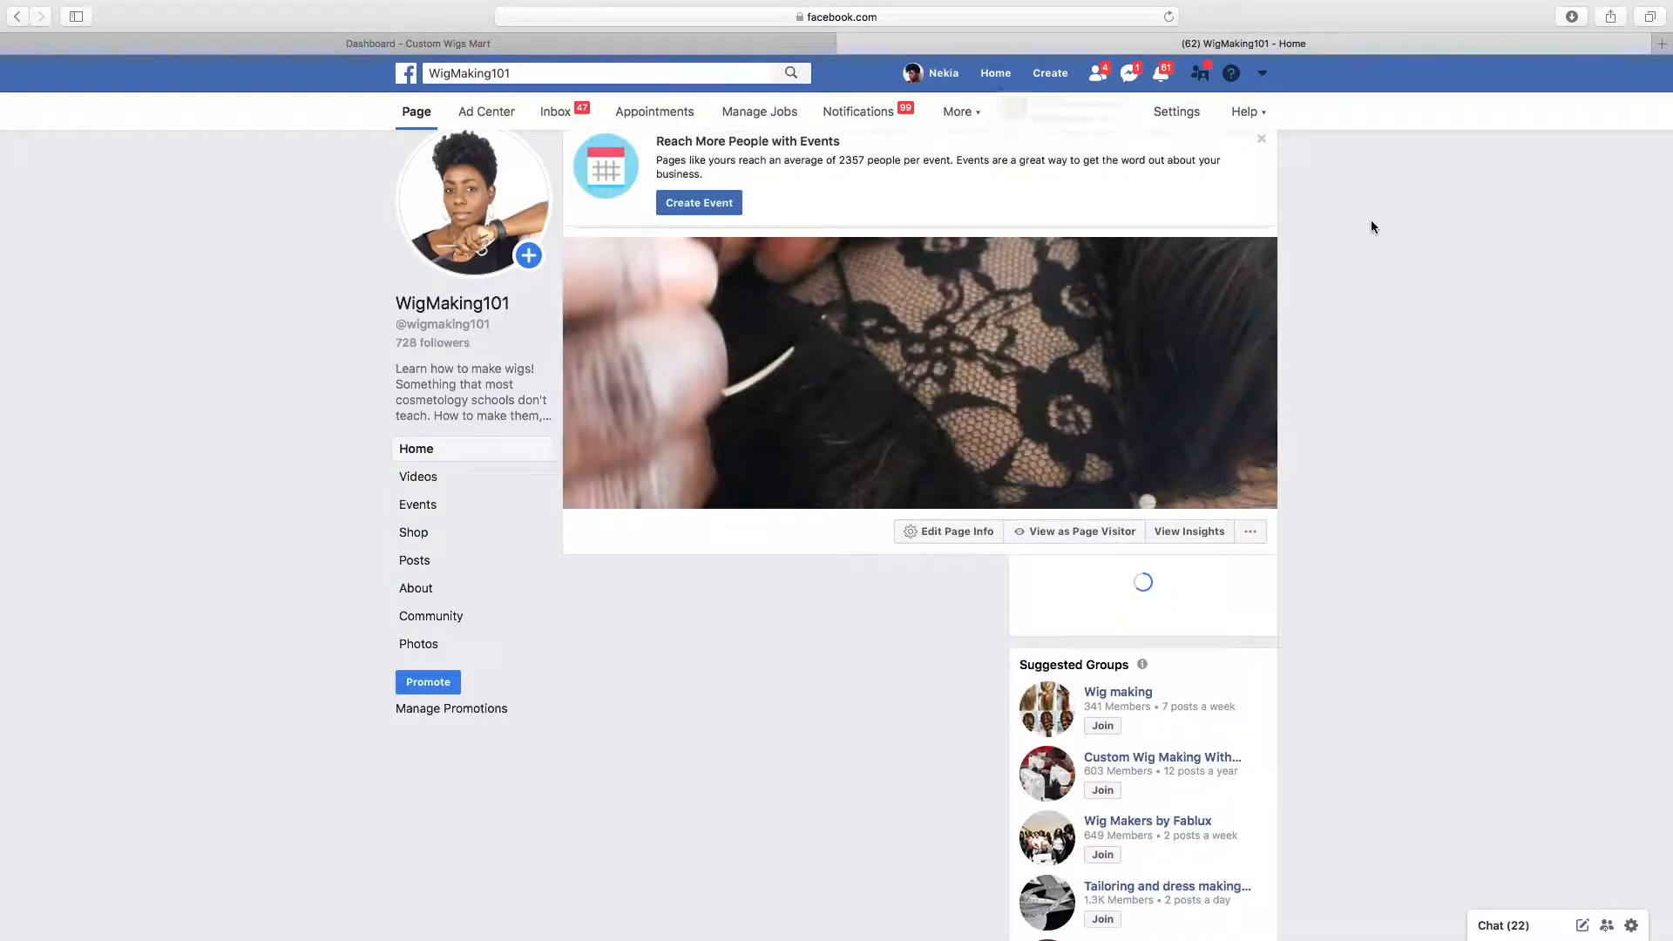
{"action": "left_click", "coordinate": [926, 15]}
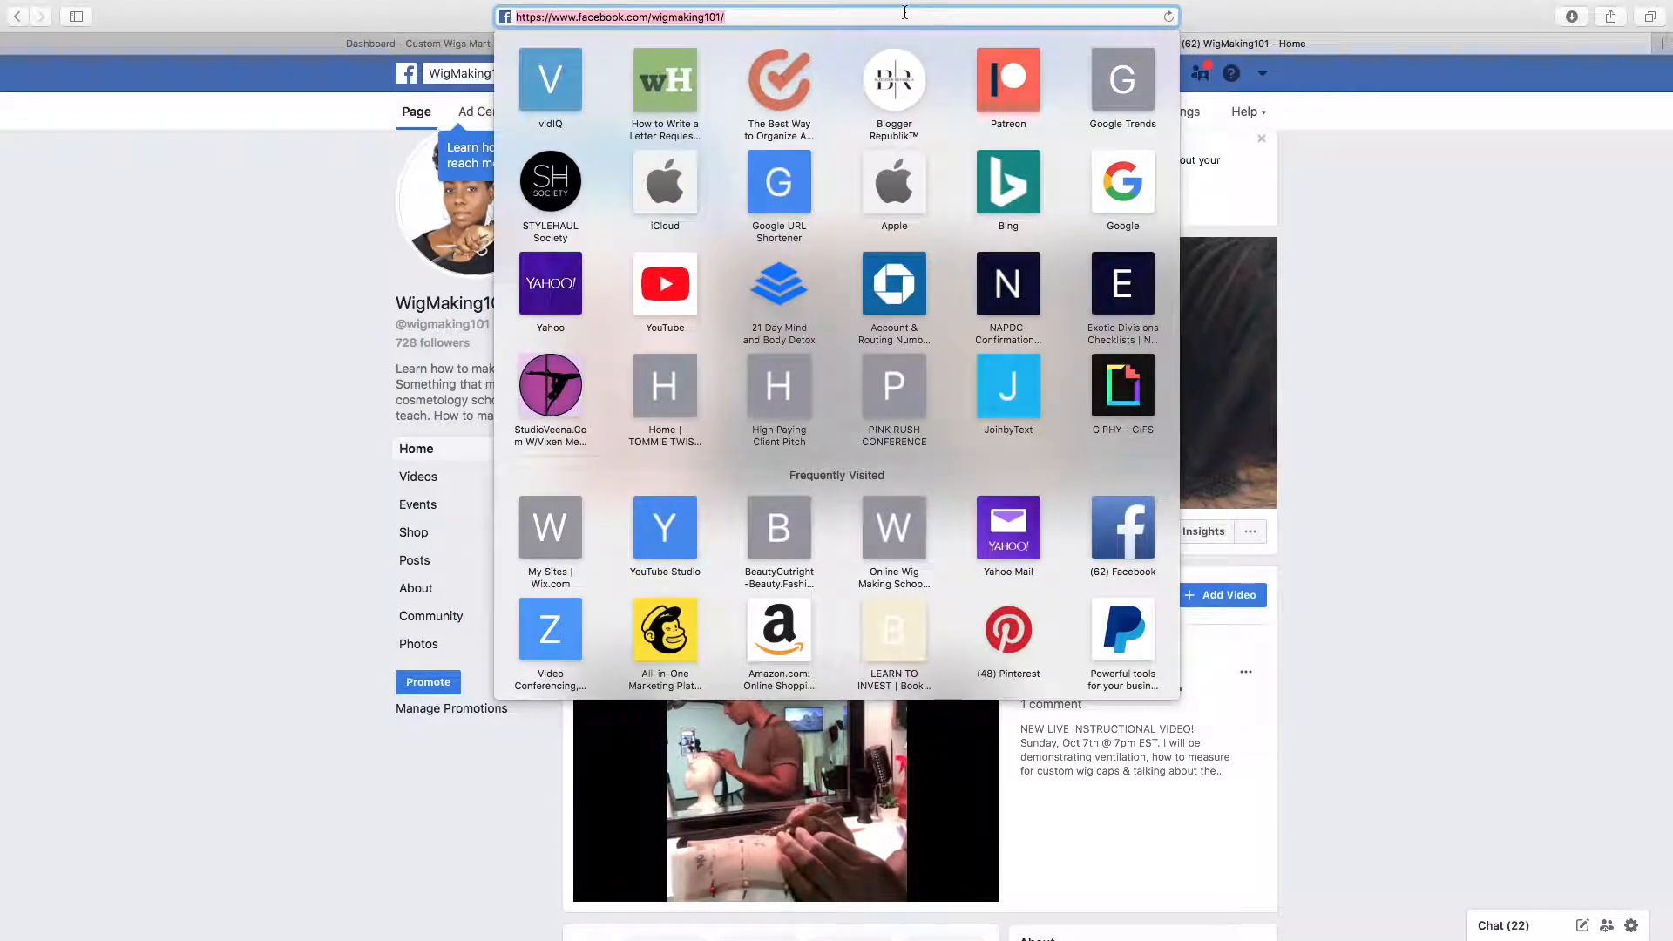
{"action": "right_click", "coordinate": [907, 14]}
{"action": "left_click", "coordinate": [797, 20]}
{"action": "right_click", "coordinate": [795, 17]}
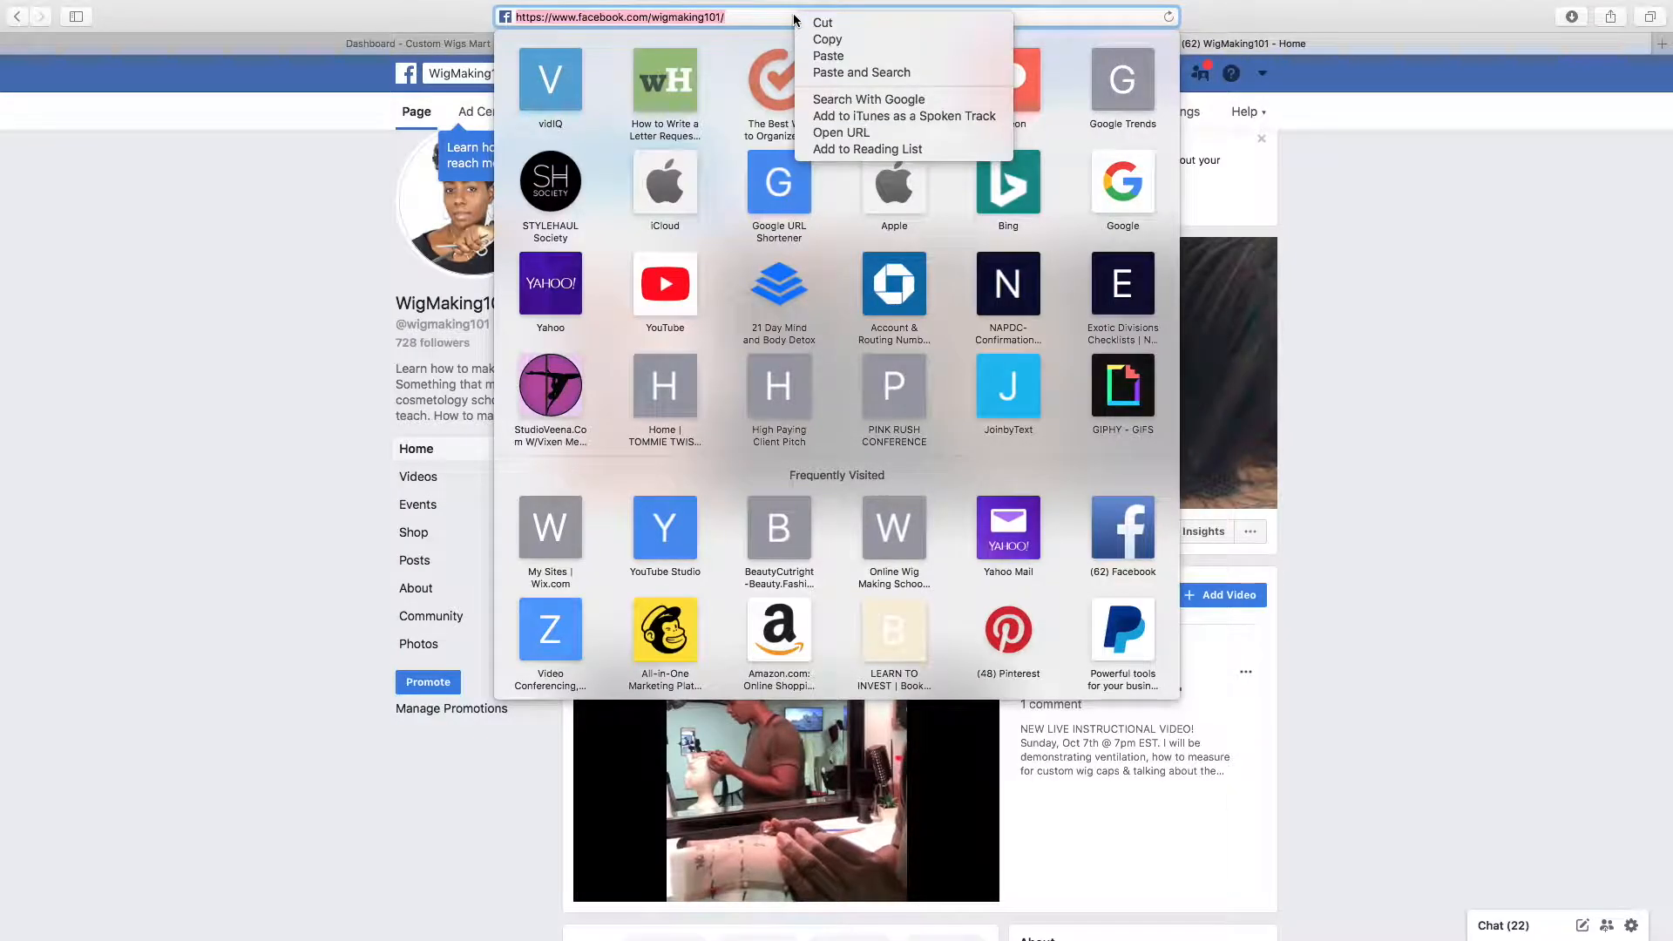
{"action": "left_click", "coordinate": [828, 39]}
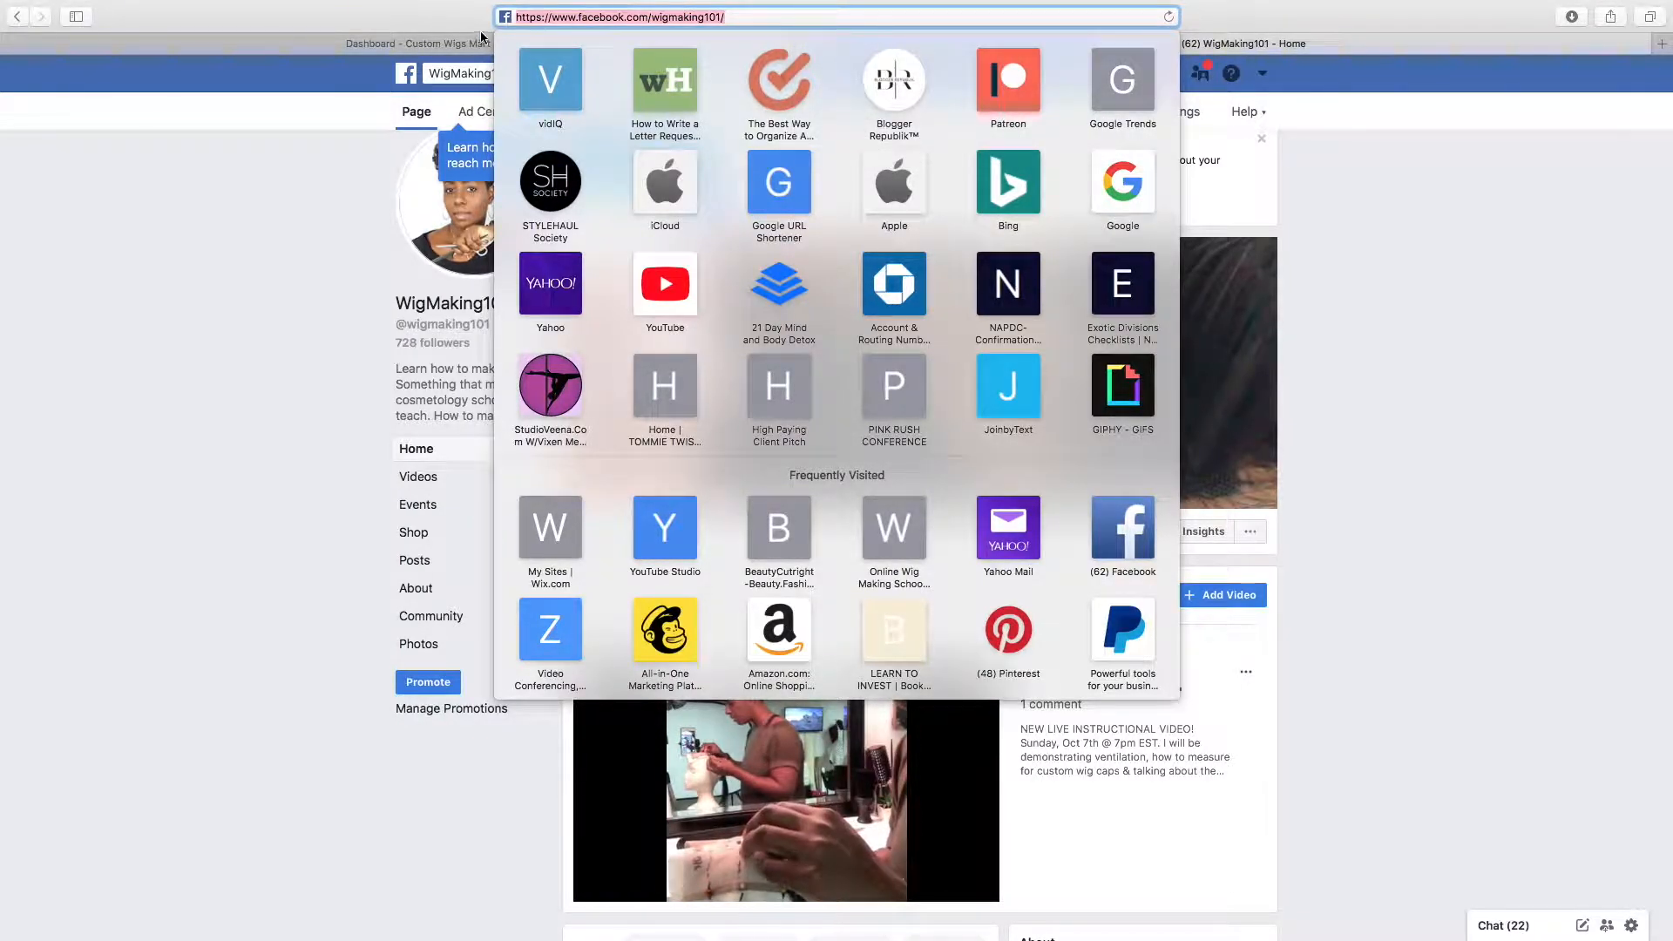
{"action": "left_click", "coordinate": [431, 43]}
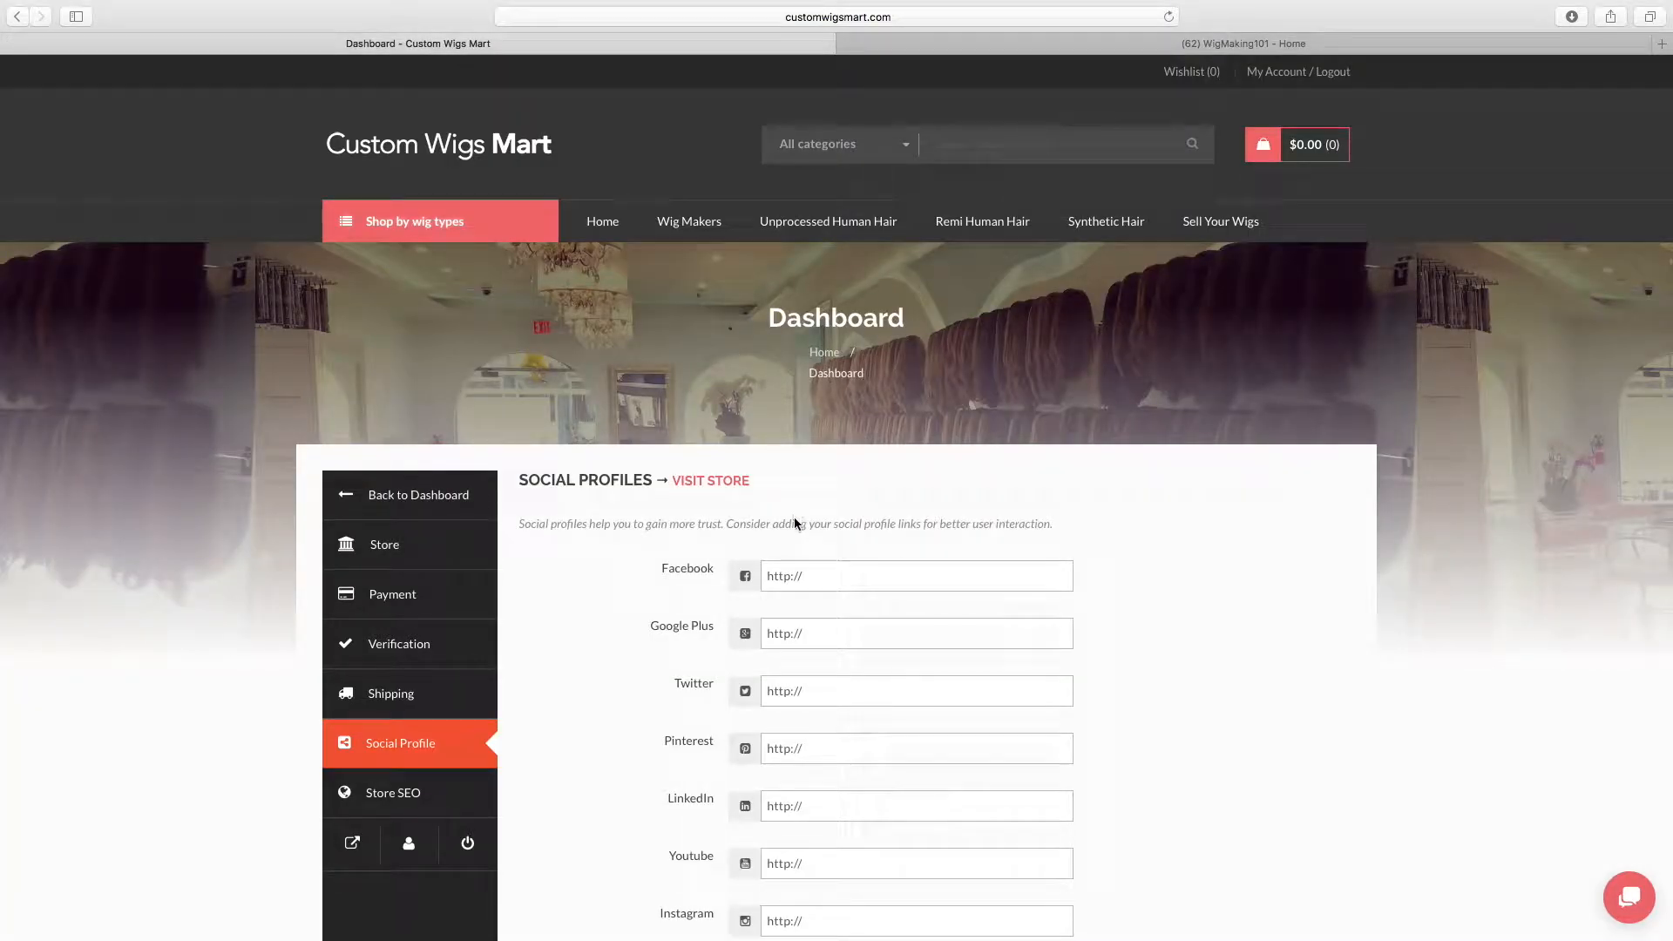
{"action": "left_click", "coordinate": [826, 570]}
{"action": "right_click", "coordinate": [826, 571]}
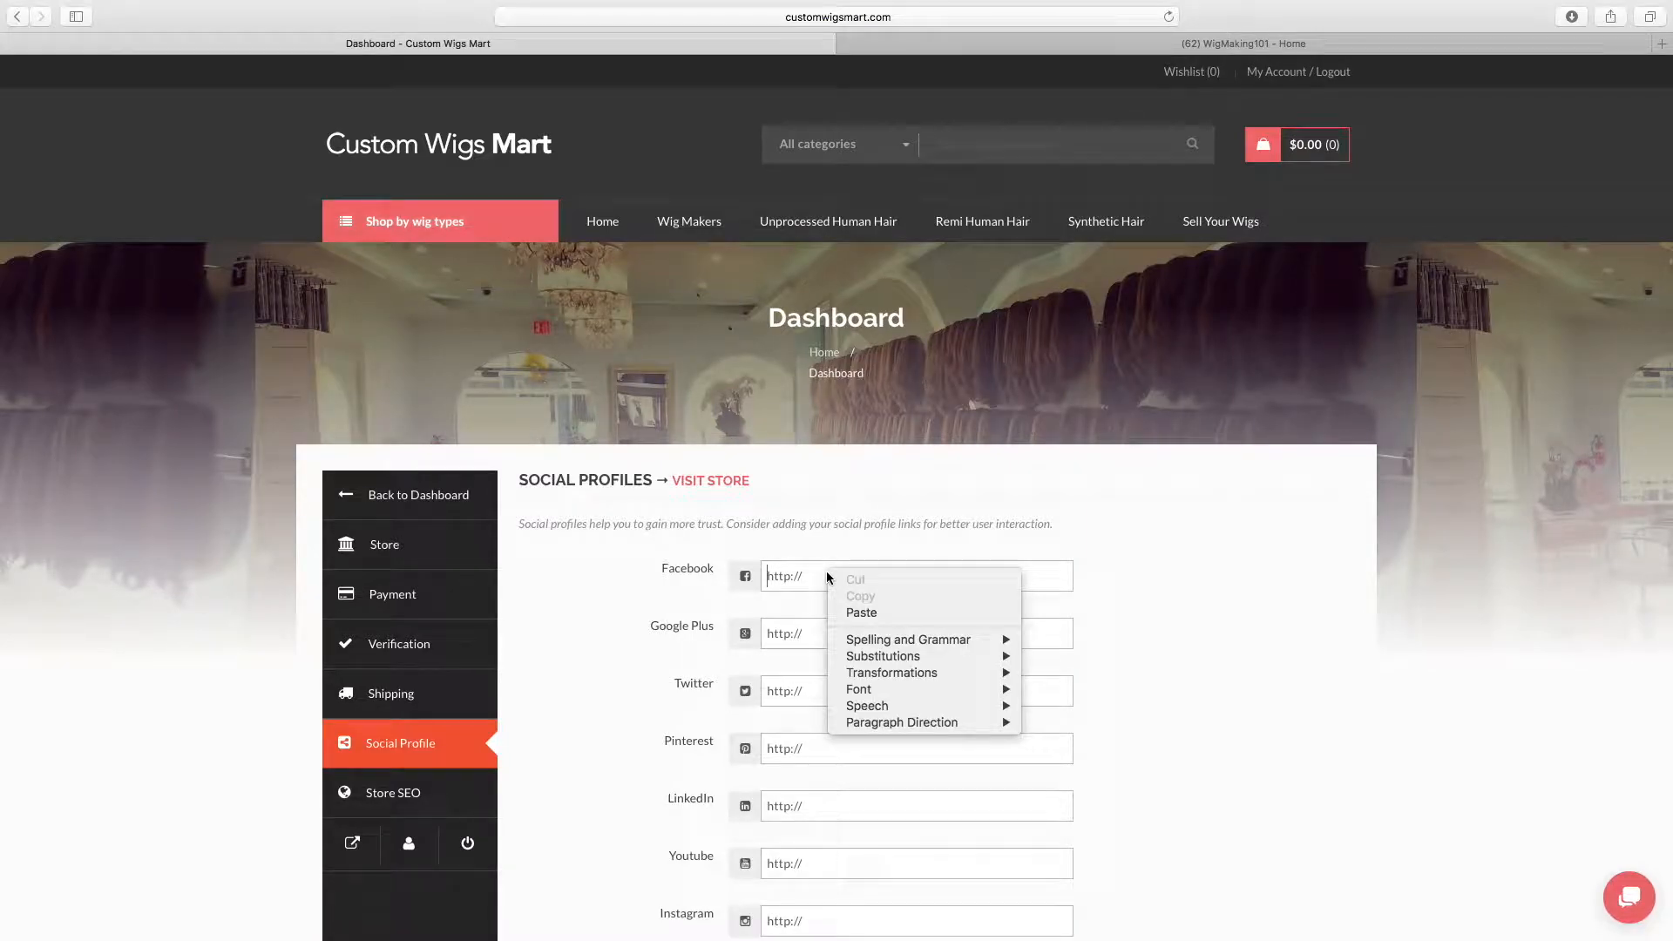
{"action": "left_click", "coordinate": [843, 615]}
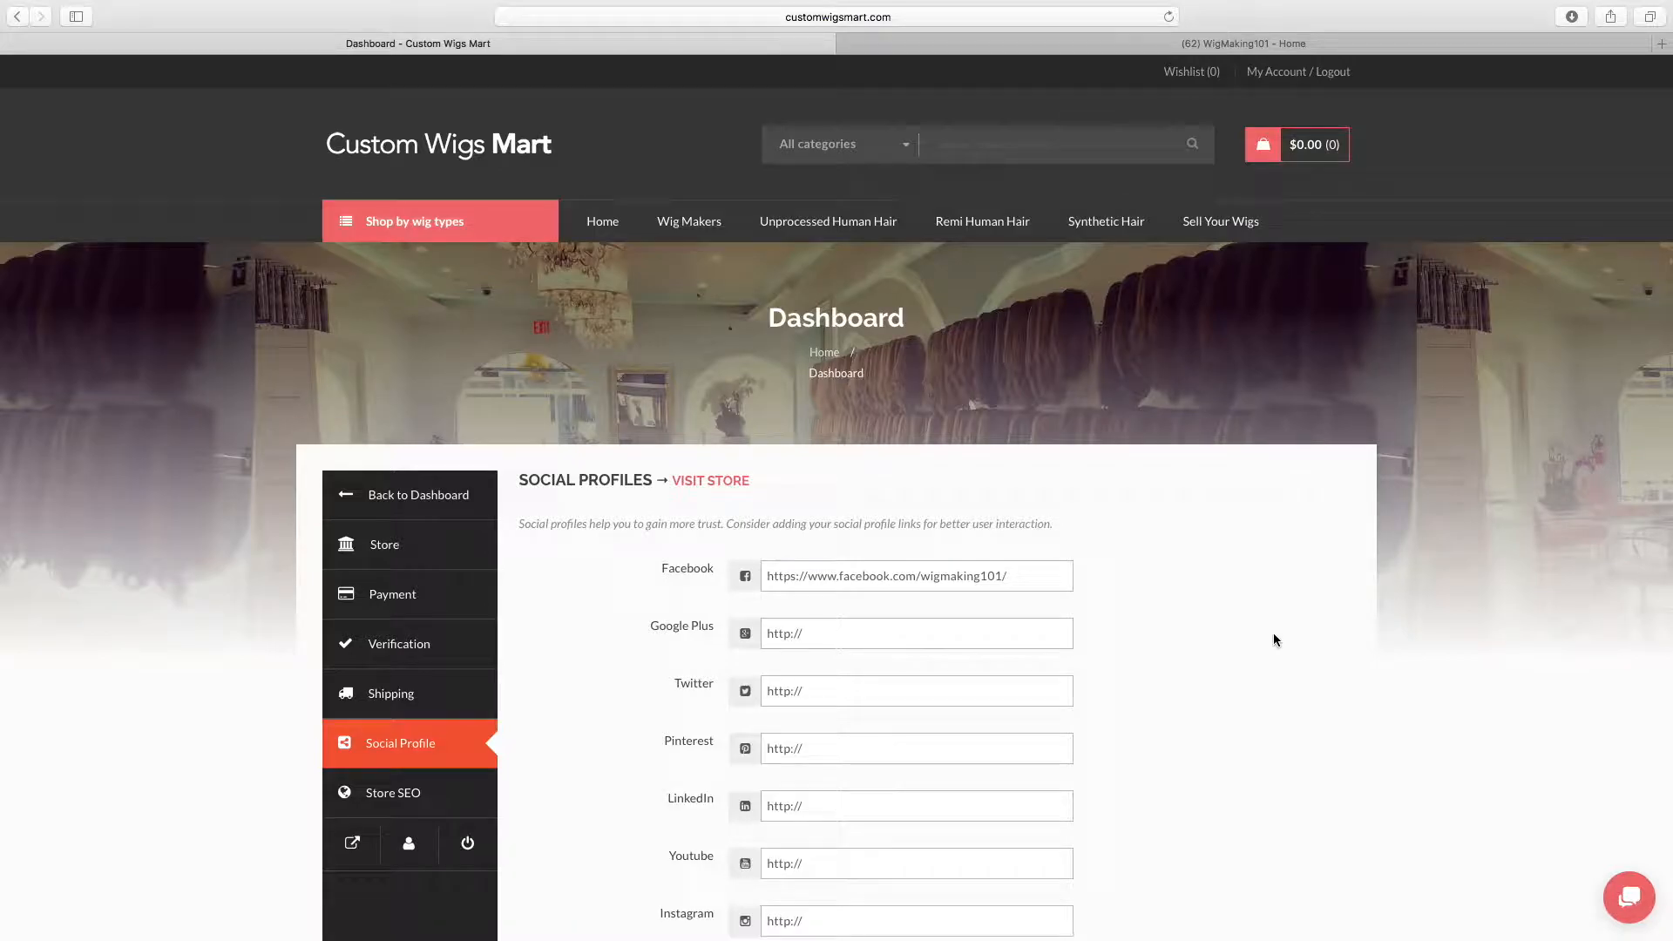
Recheck the Facebook page's address and save the store's social profile settings
{"action": "scroll", "coordinate": [1273, 641], "scroll_direction": "down", "scroll_amount": 4}
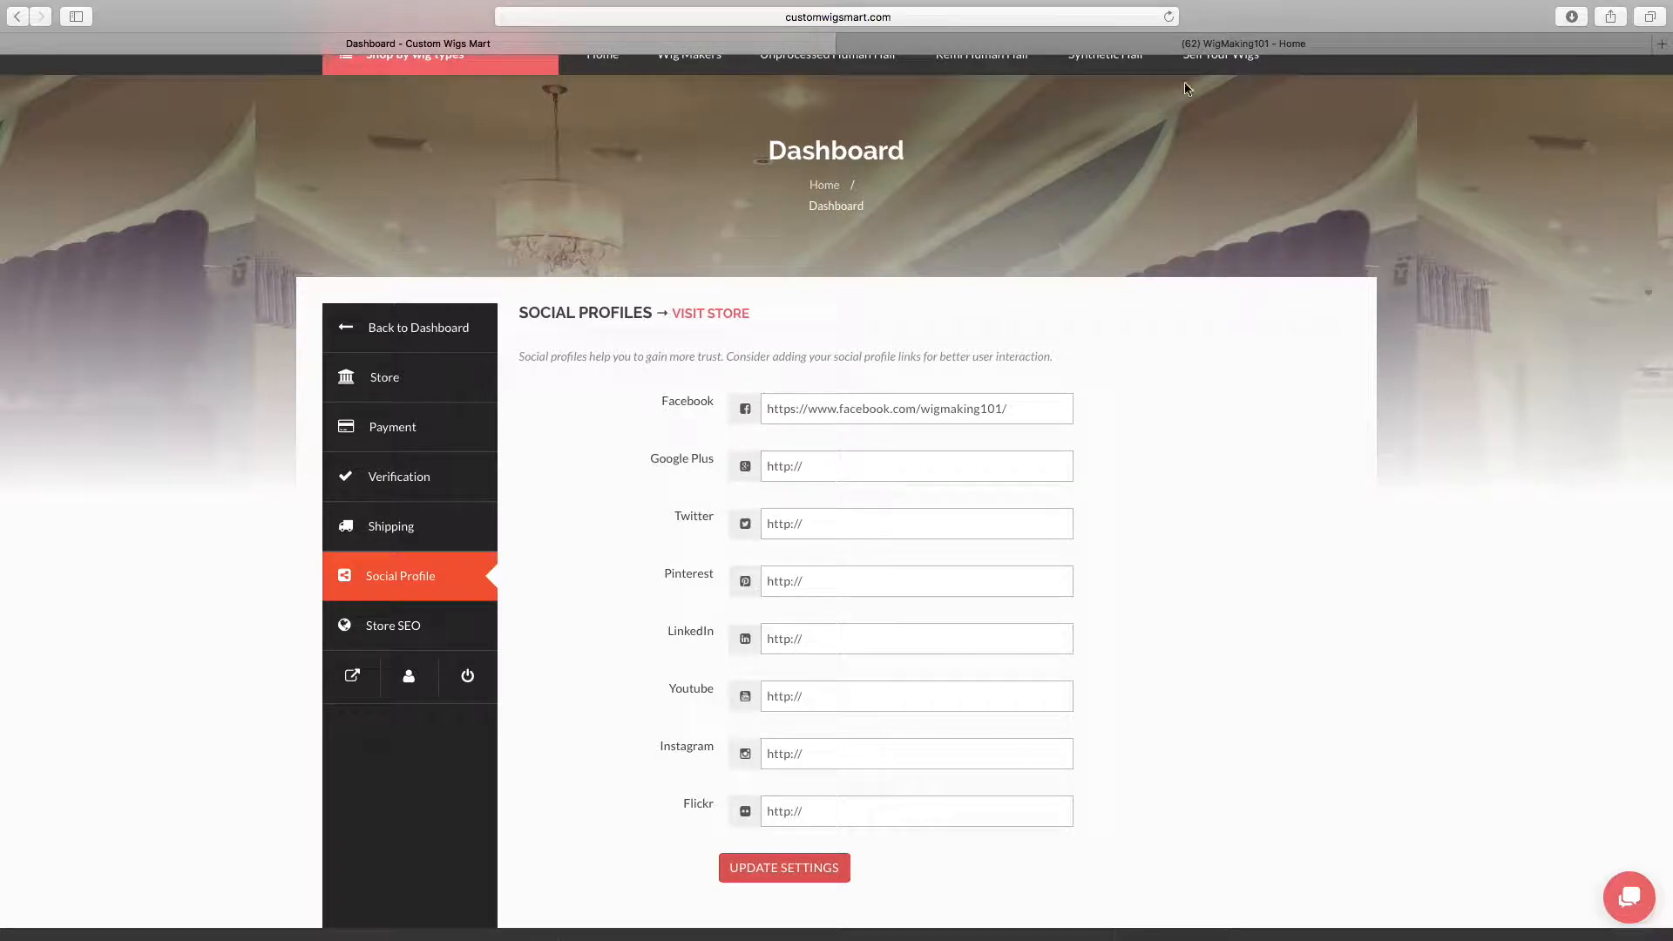
{"action": "left_click", "coordinate": [1193, 45]}
{"action": "left_click", "coordinate": [899, 15]}
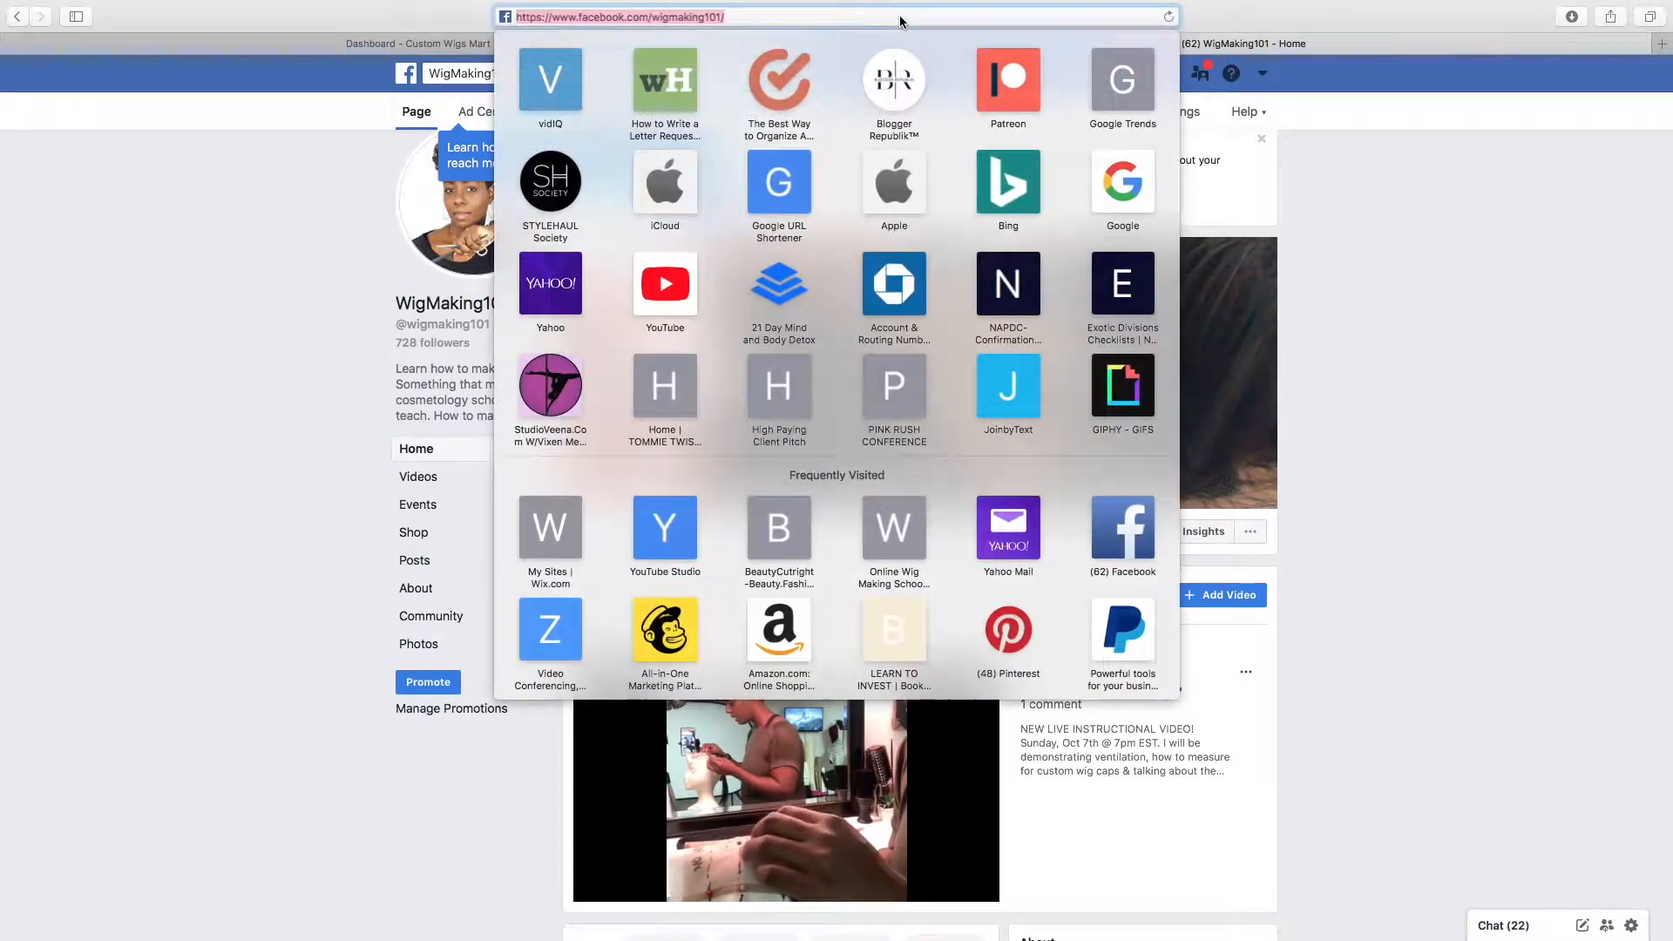
{"action": "left_click", "coordinate": [440, 46]}
{"action": "scroll", "coordinate": [878, 604], "scroll_direction": "up", "scroll_amount": 2}
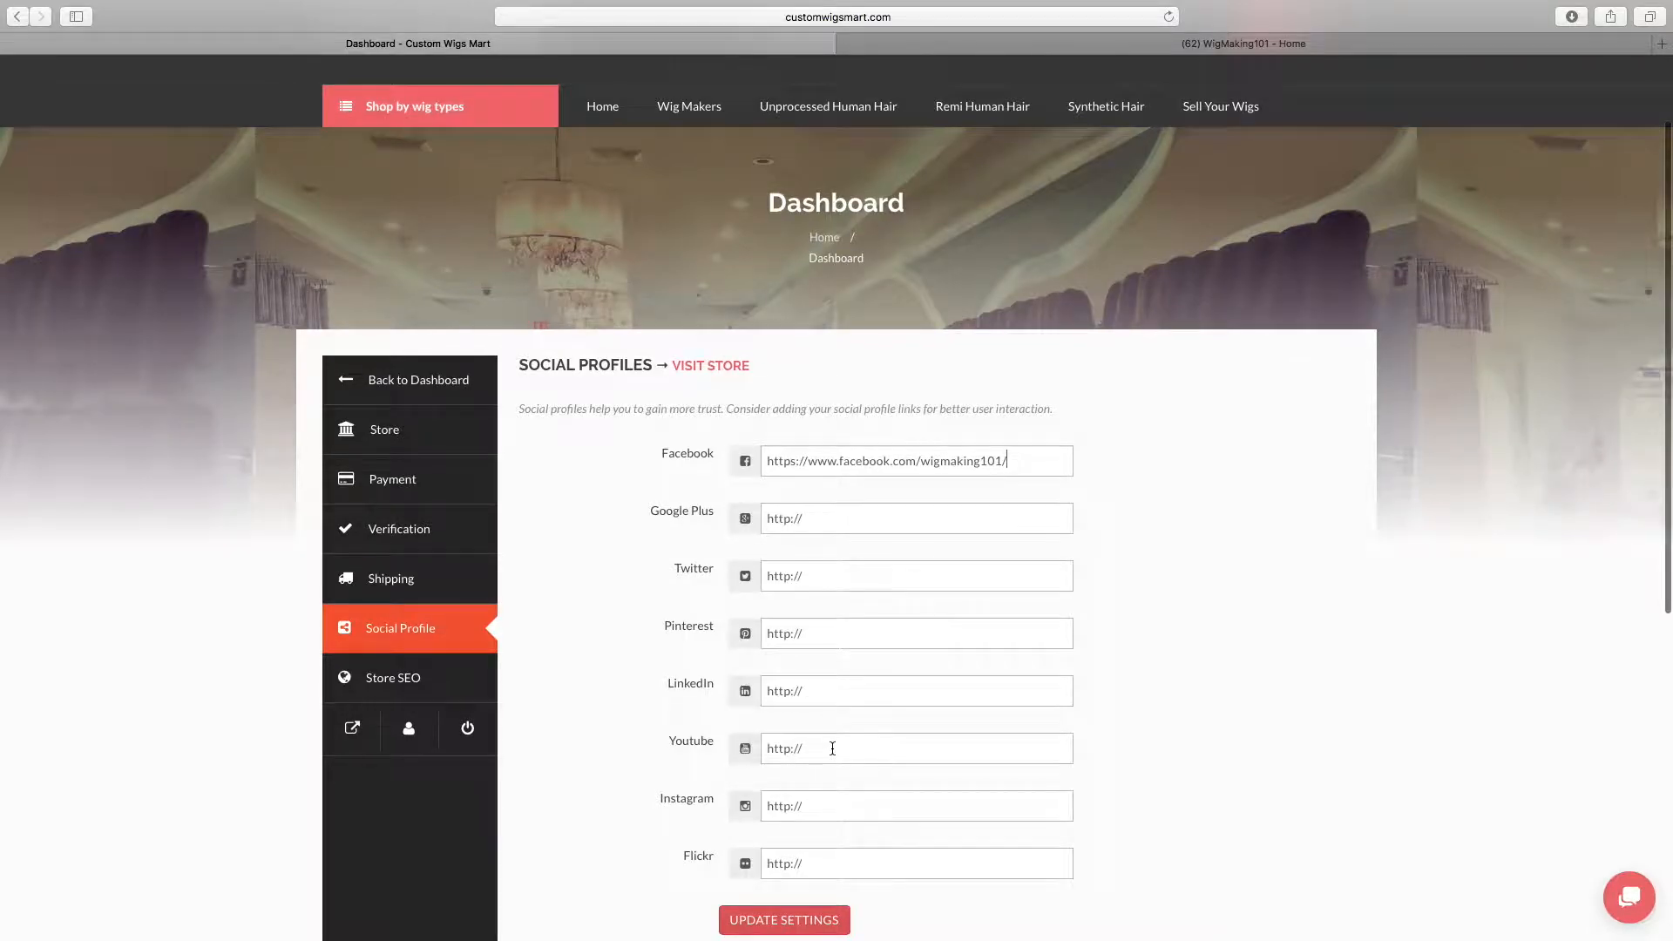
{"action": "scroll", "coordinate": [715, 550], "scroll_direction": "down", "scroll_amount": 4}
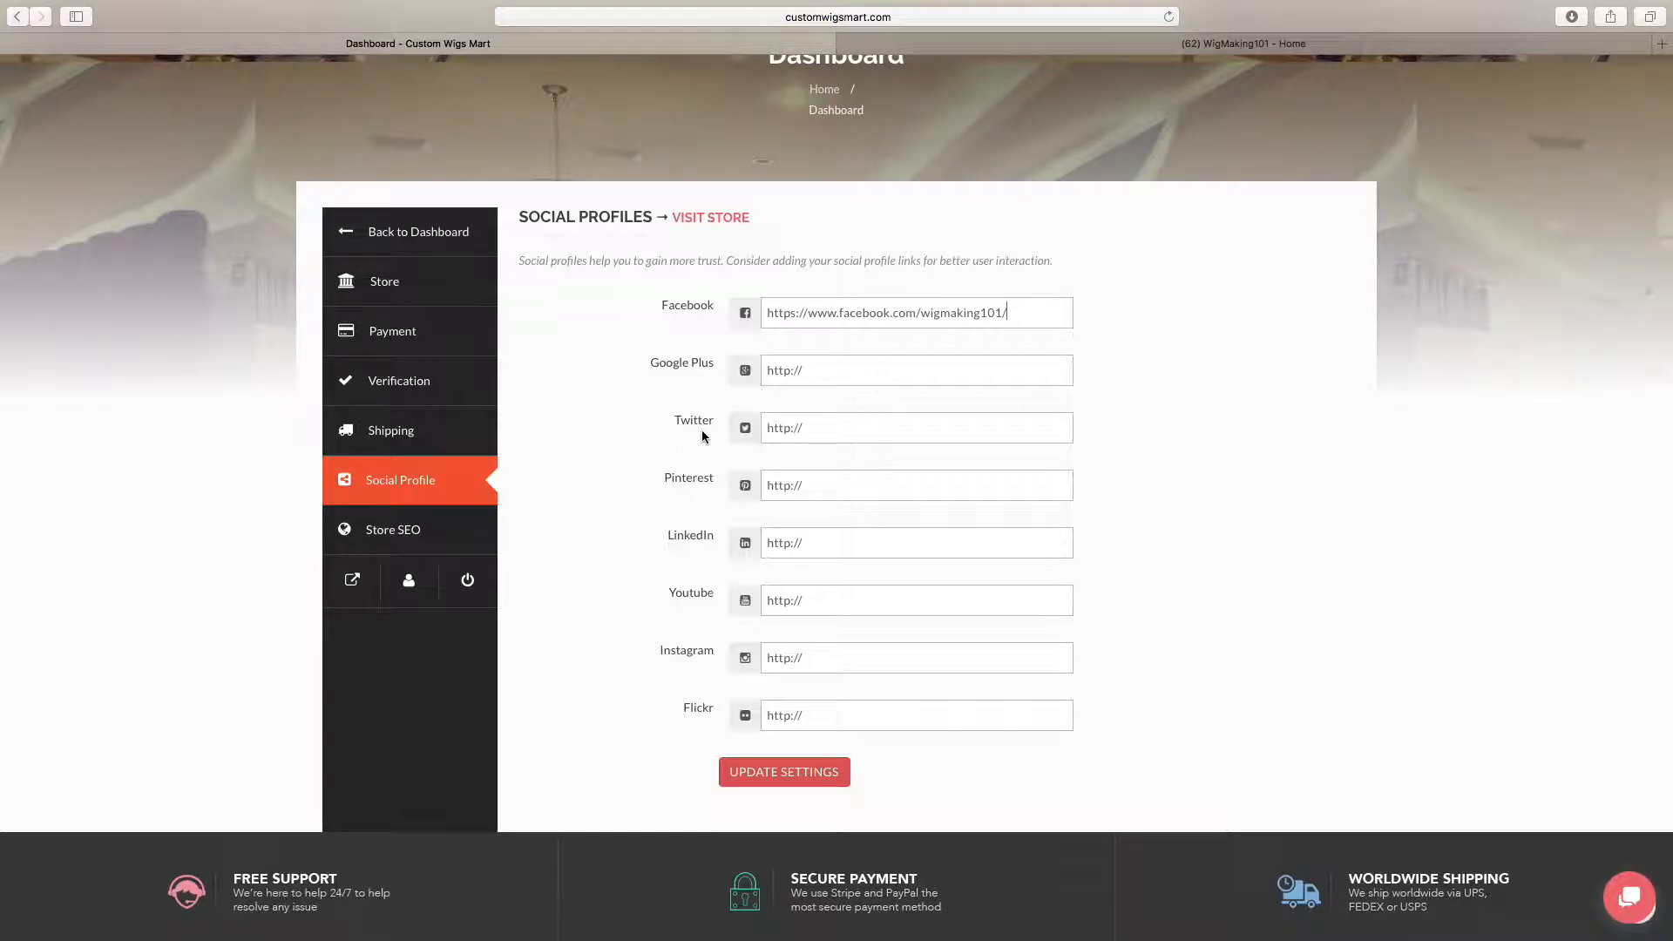
{"action": "left_click", "coordinate": [780, 776]}
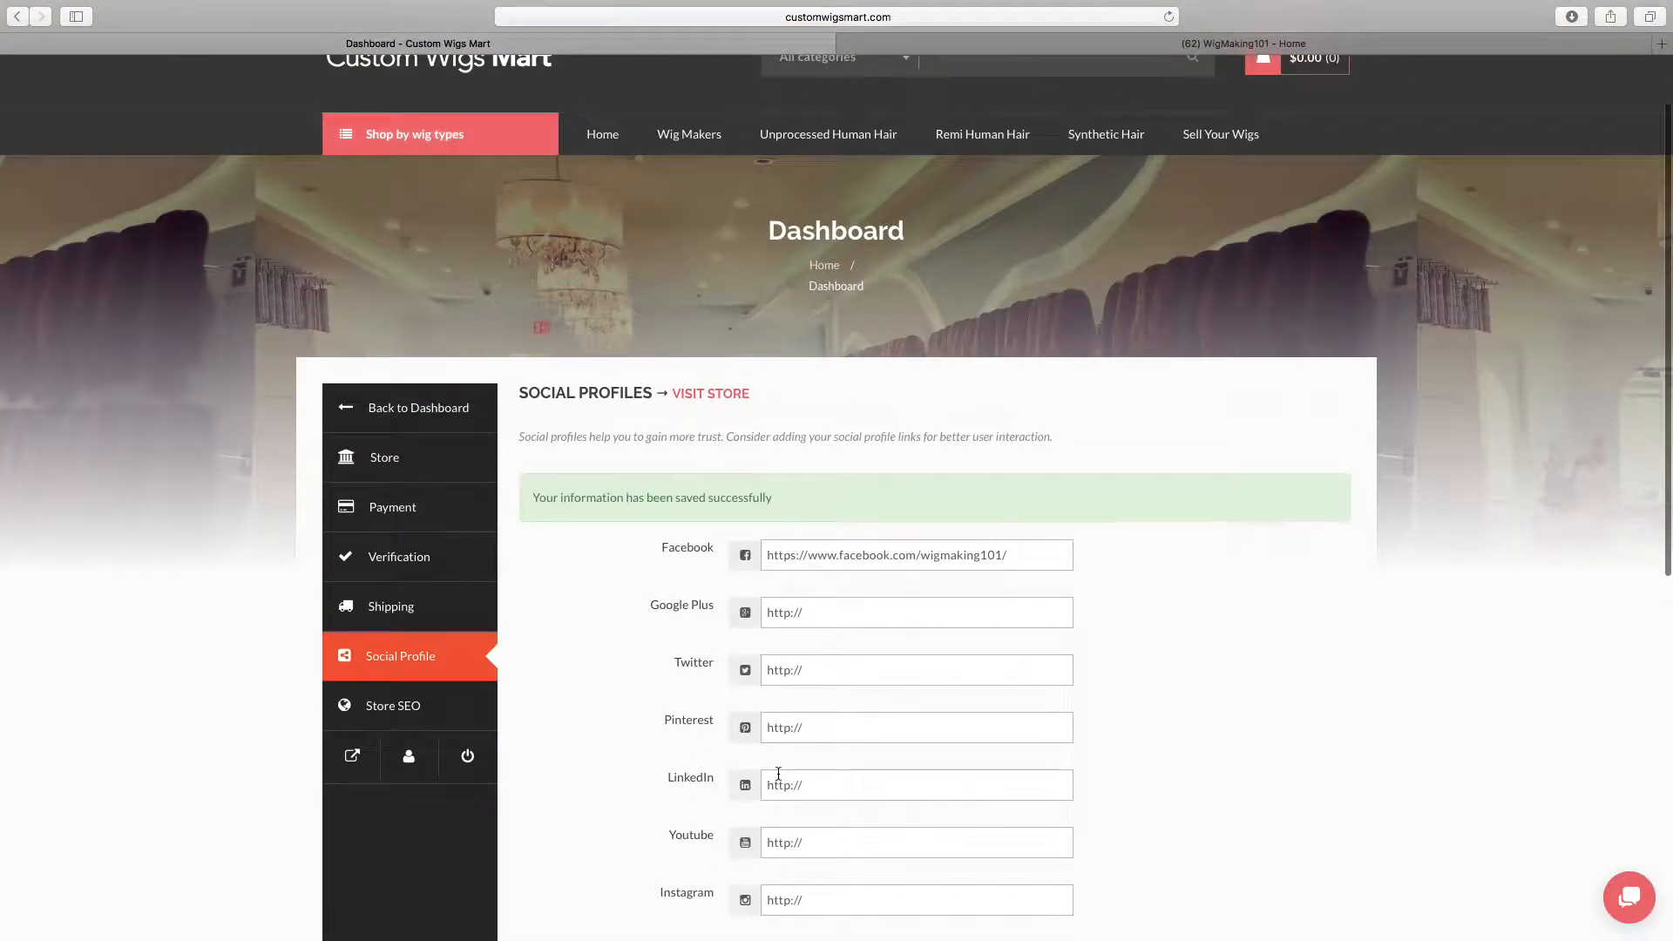
Look over the store SEO fields, then return to the vendor dashboard and view its overview
{"action": "left_click", "coordinate": [467, 709]}
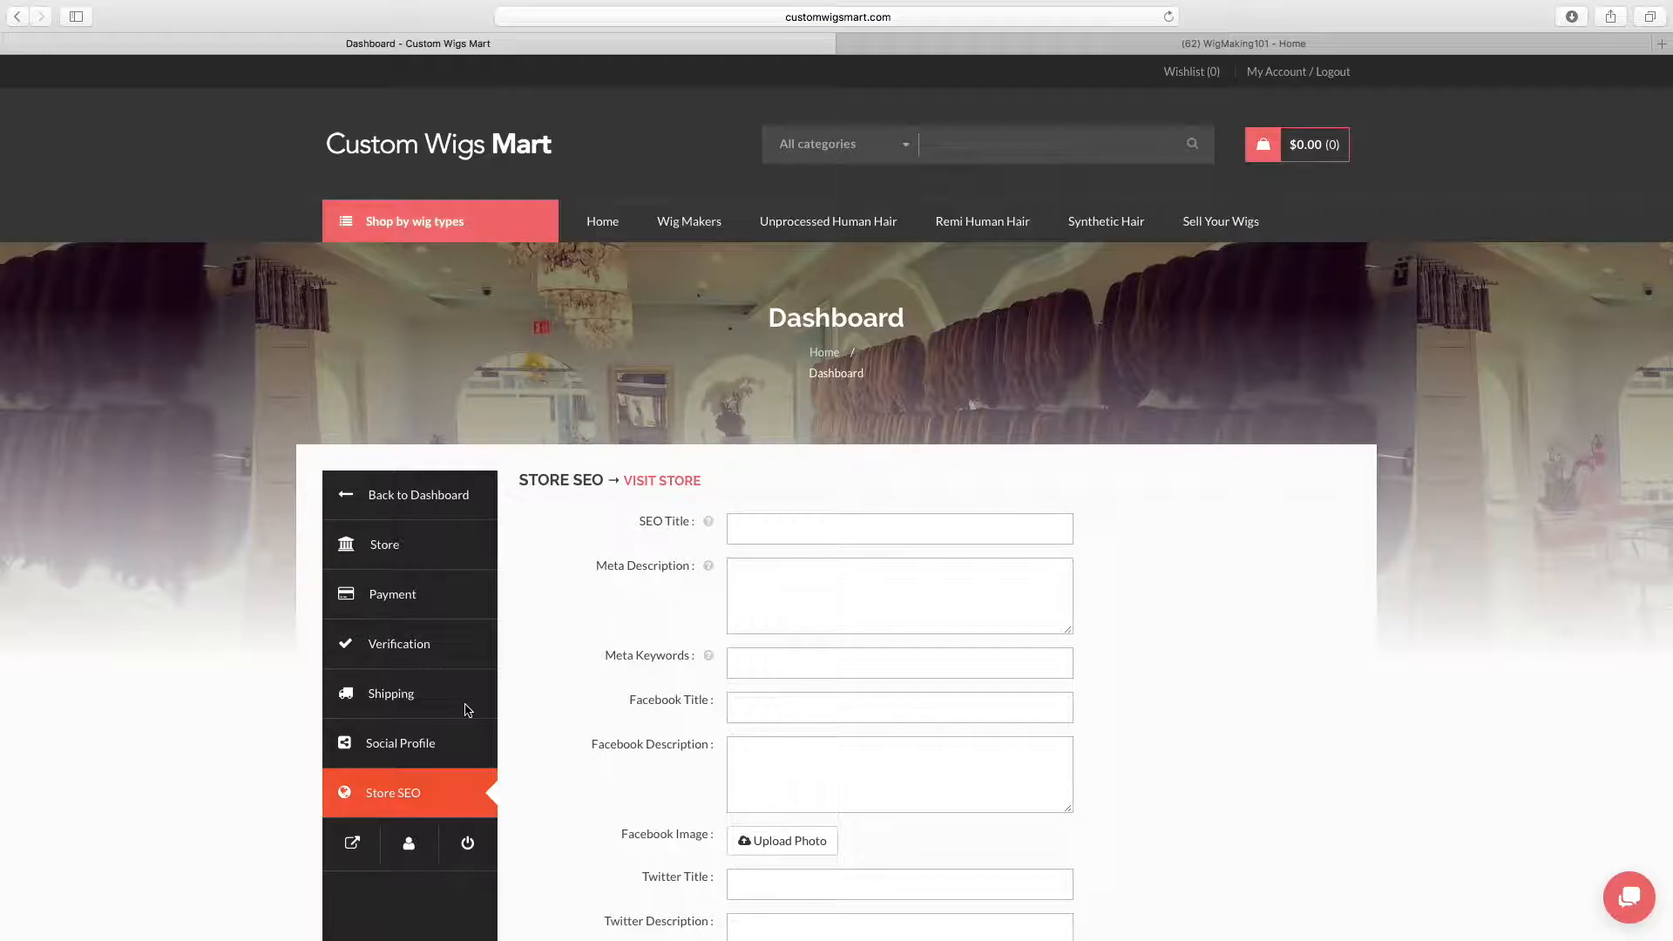
{"action": "scroll", "coordinate": [547, 555], "scroll_direction": "down", "scroll_amount": 5}
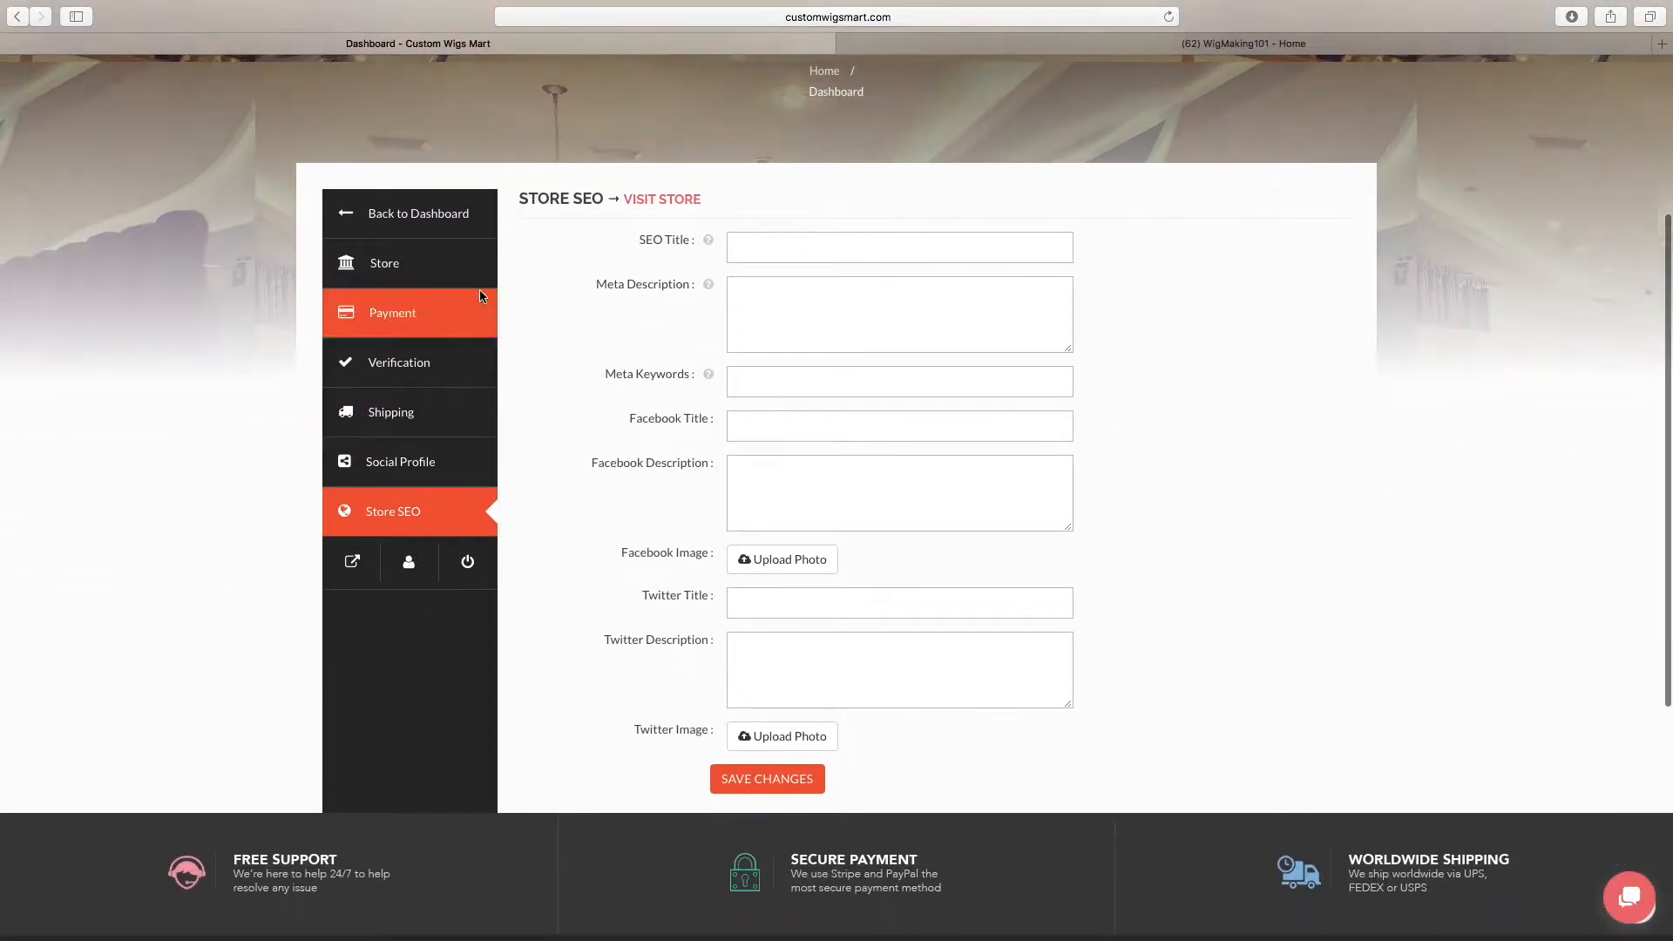
{"action": "left_click", "coordinate": [444, 224]}
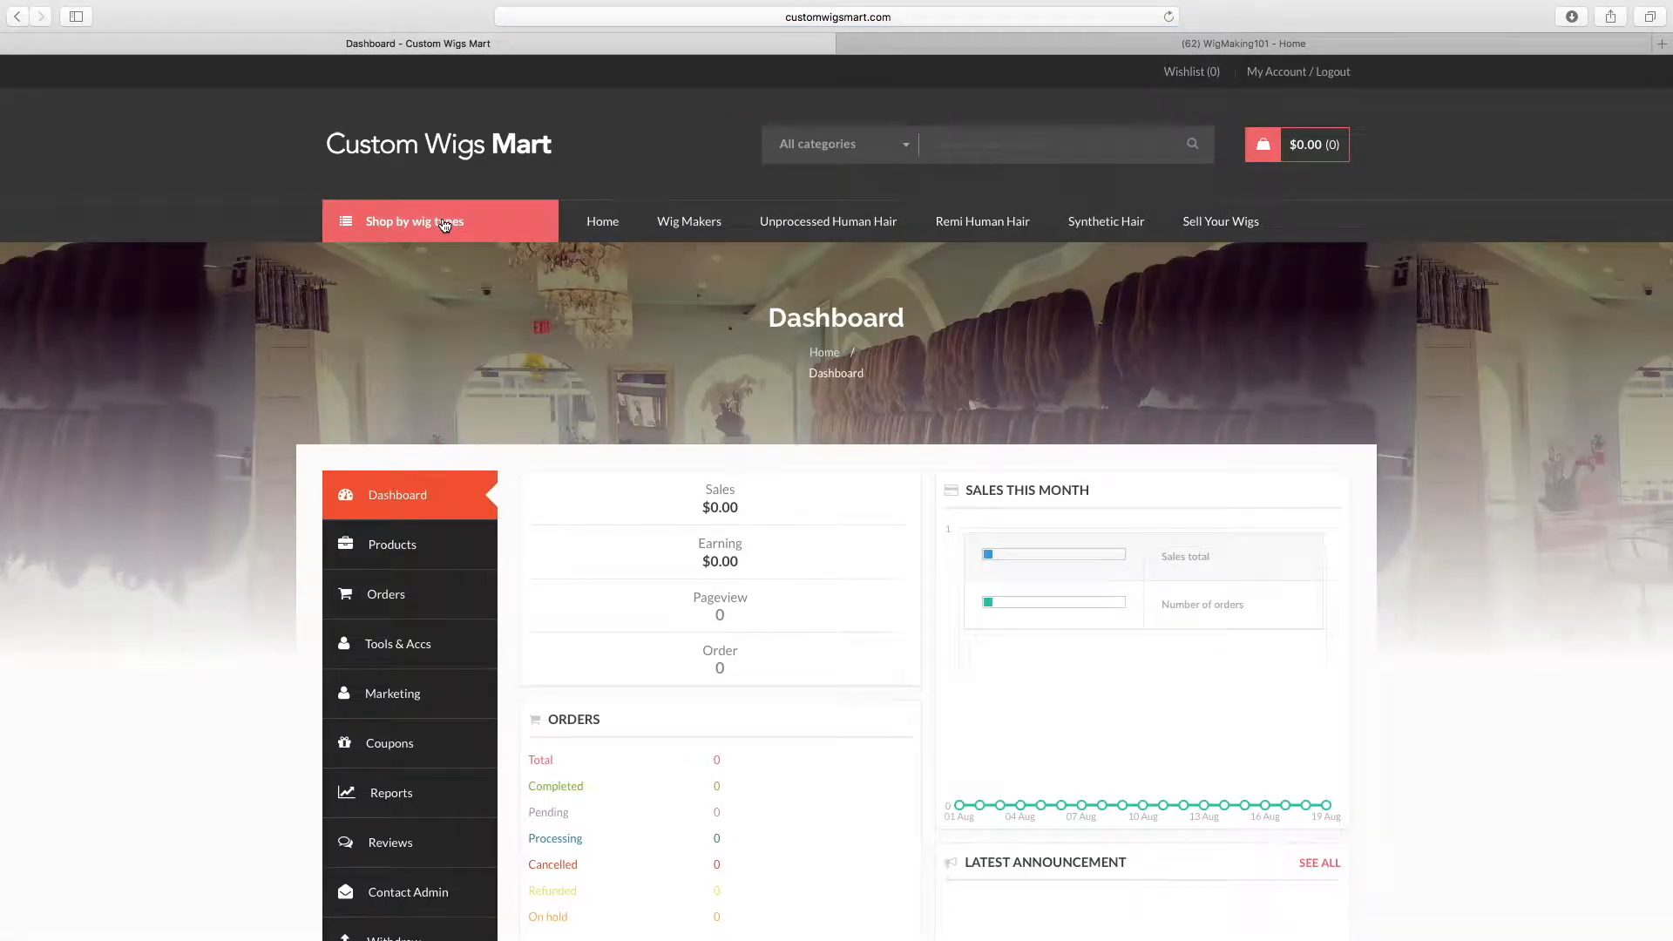
{"action": "scroll", "coordinate": [519, 514], "scroll_direction": "down", "scroll_amount": 6}
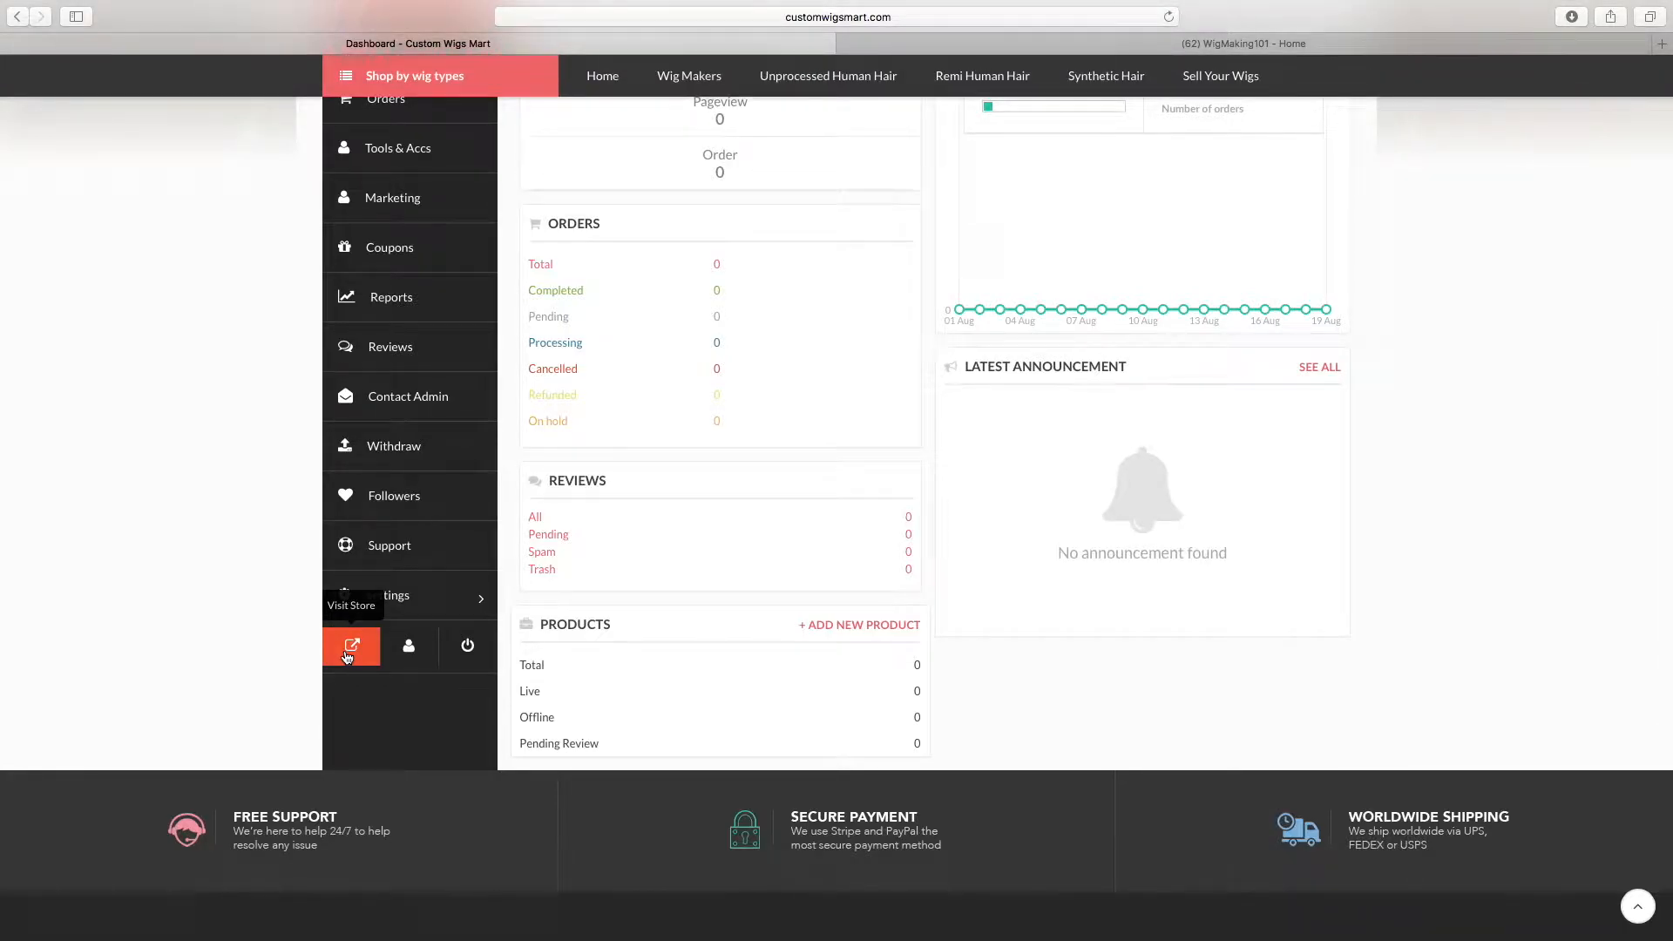
Preview the vendor's public storefront in a separate browser tab, close that tab and look over the vendor dashboard again
{"action": "left_click", "coordinate": [349, 649]}
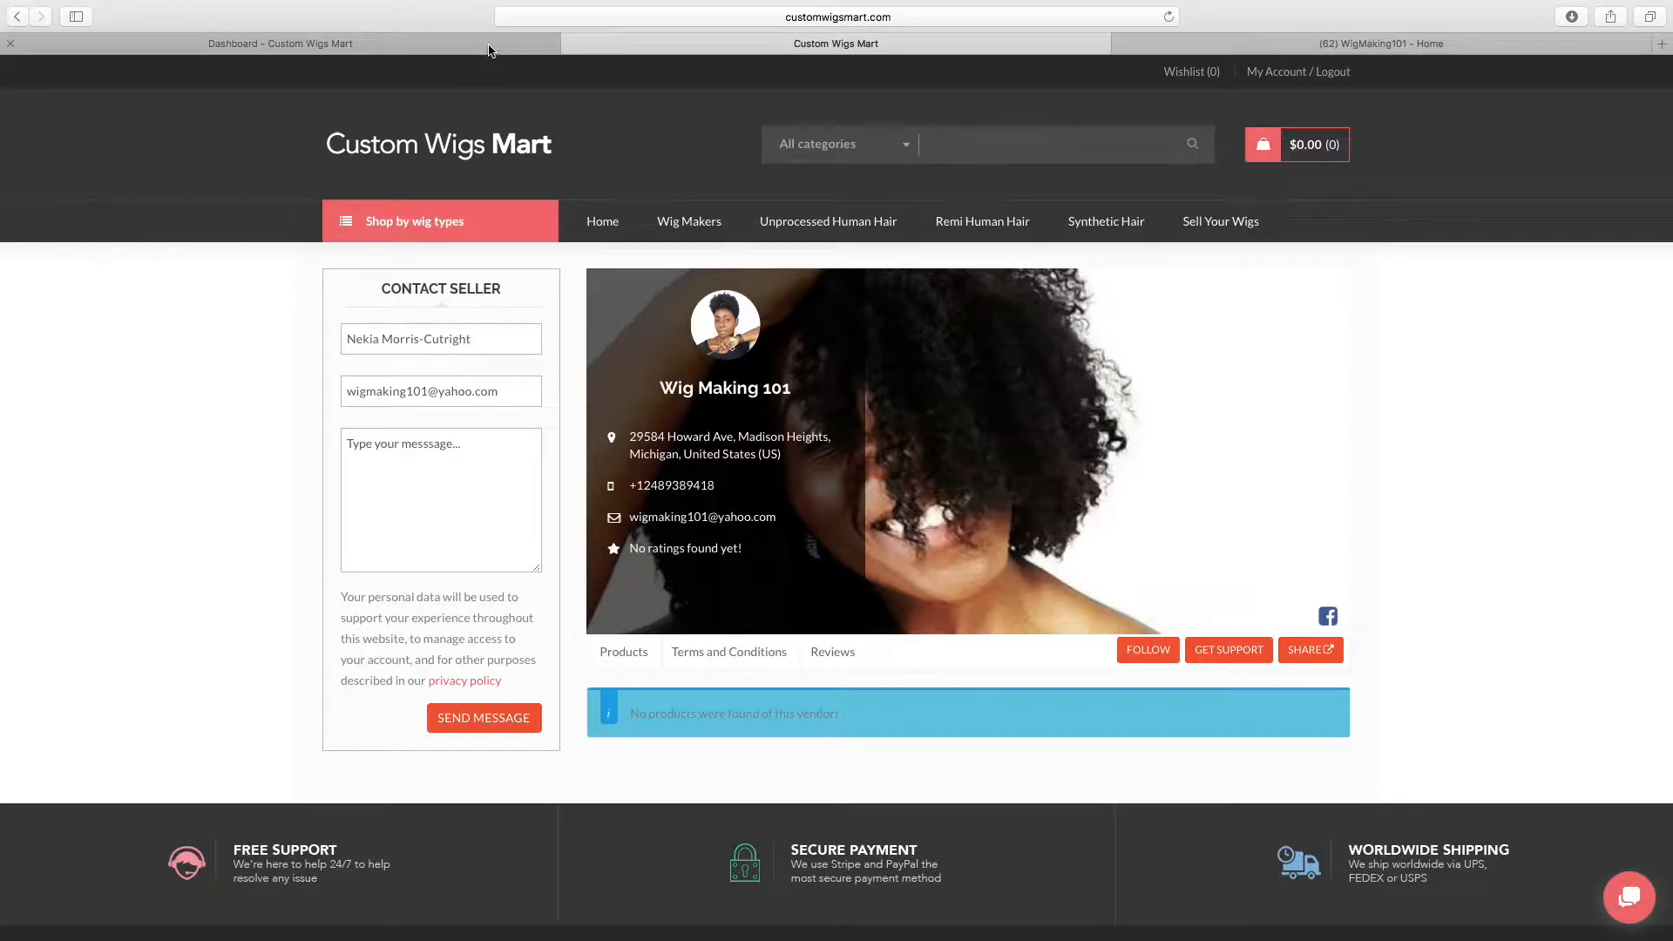
{"action": "left_click", "coordinate": [571, 42]}
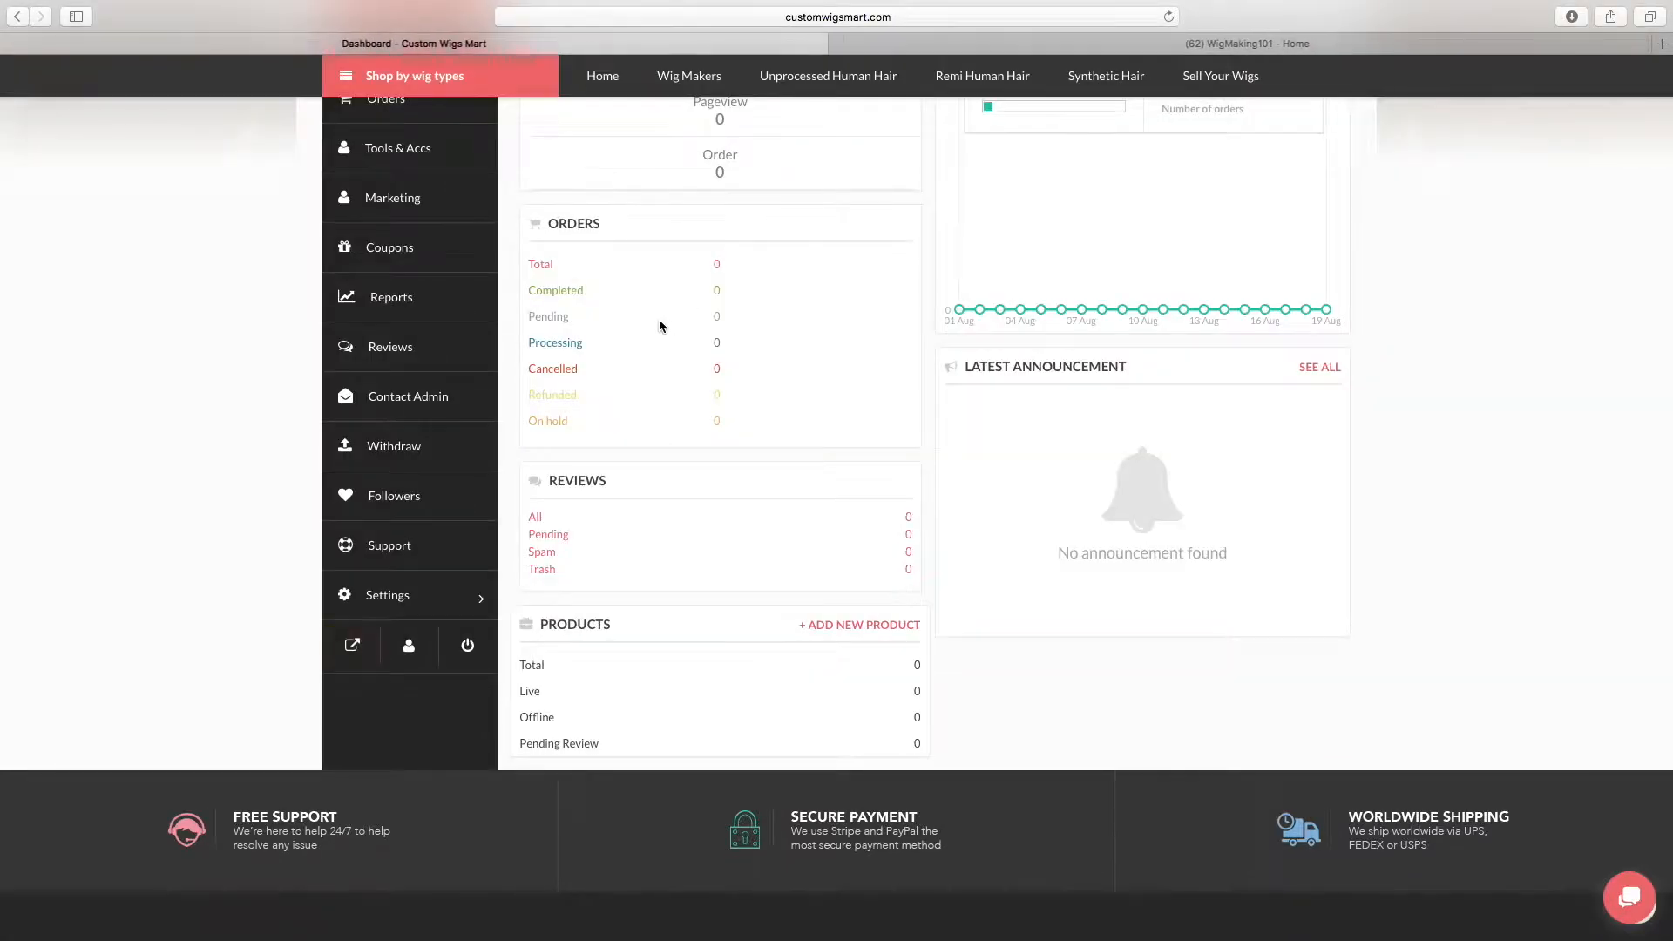
{"action": "scroll", "coordinate": [613, 181], "scroll_direction": "down", "scroll_amount": 1}
{"action": "mouse_move", "coordinate": [532, 63]}
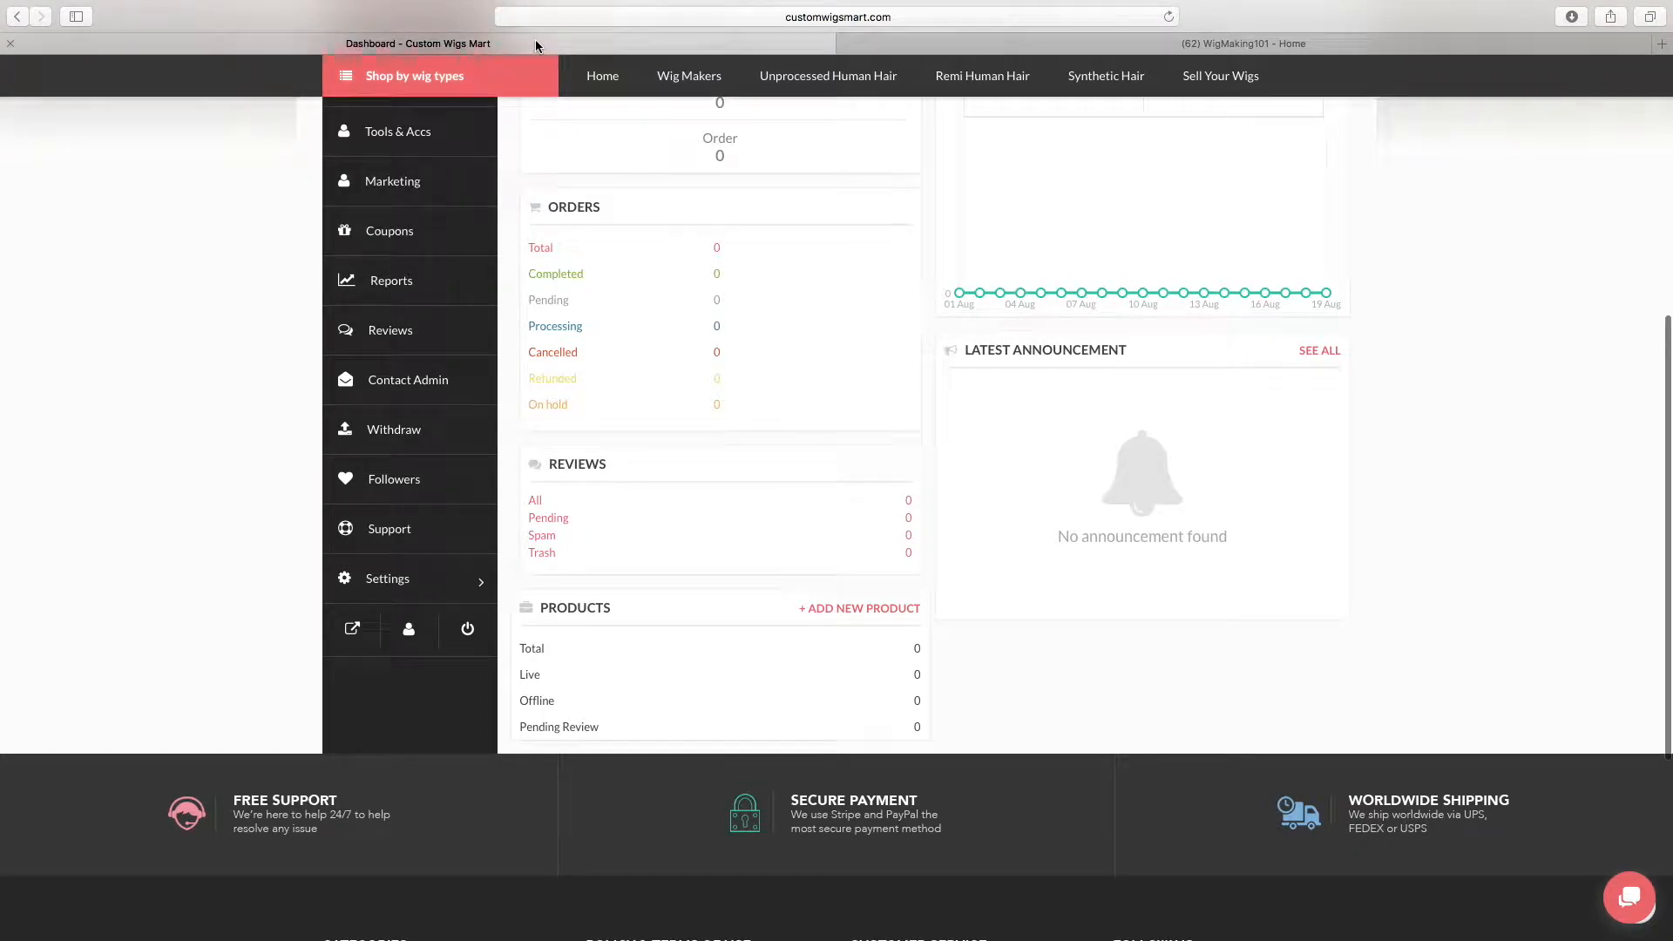
{"action": "scroll", "coordinate": [431, 236], "scroll_direction": "up", "scroll_amount": 5}
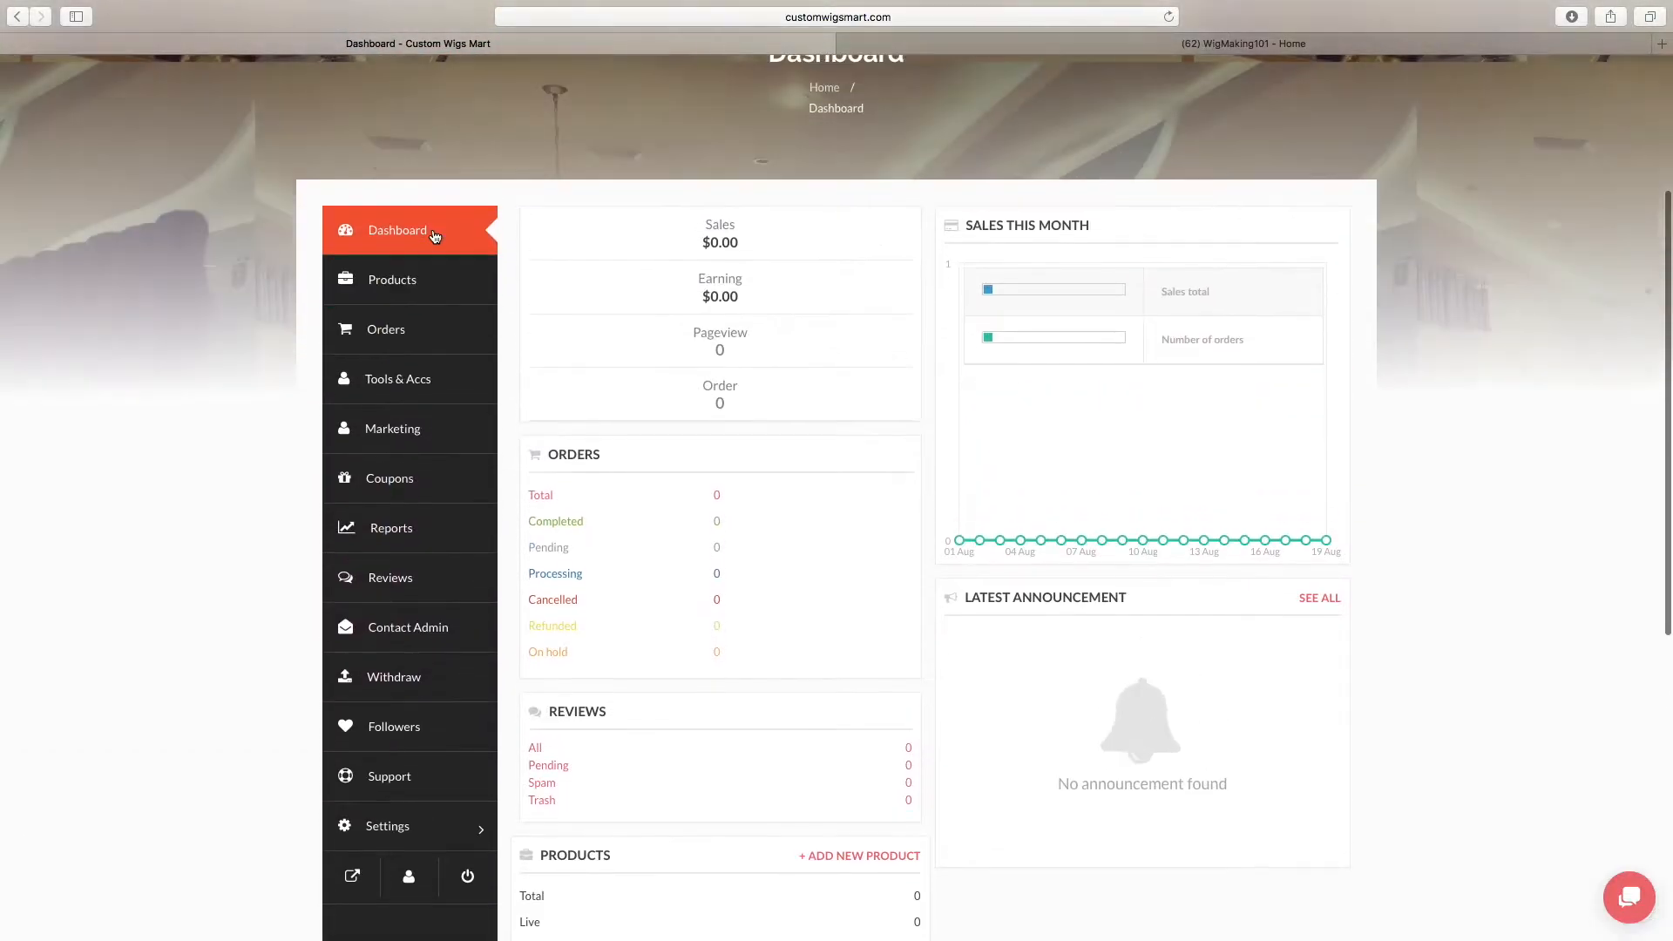
Open the vendor's product list and bring its product management options into view
{"action": "left_click", "coordinate": [401, 372]}
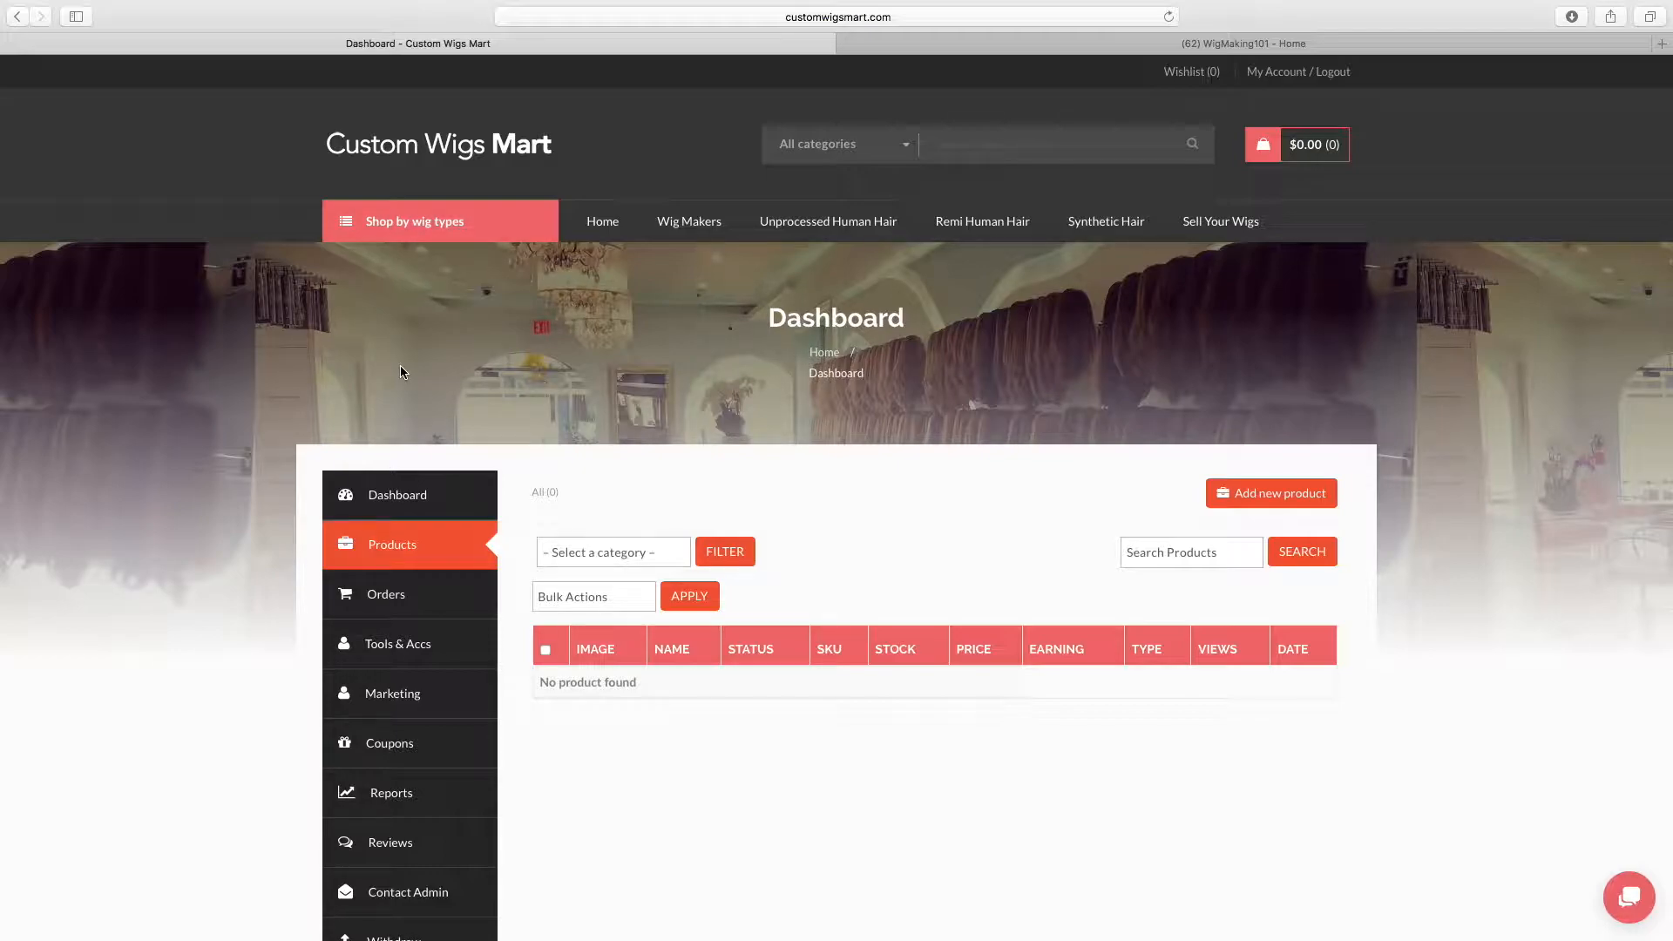
{"action": "scroll", "coordinate": [1566, 533], "scroll_direction": "down", "scroll_amount": 3}
{"action": "scroll", "coordinate": [1565, 529], "scroll_direction": "down", "scroll_amount": 1}
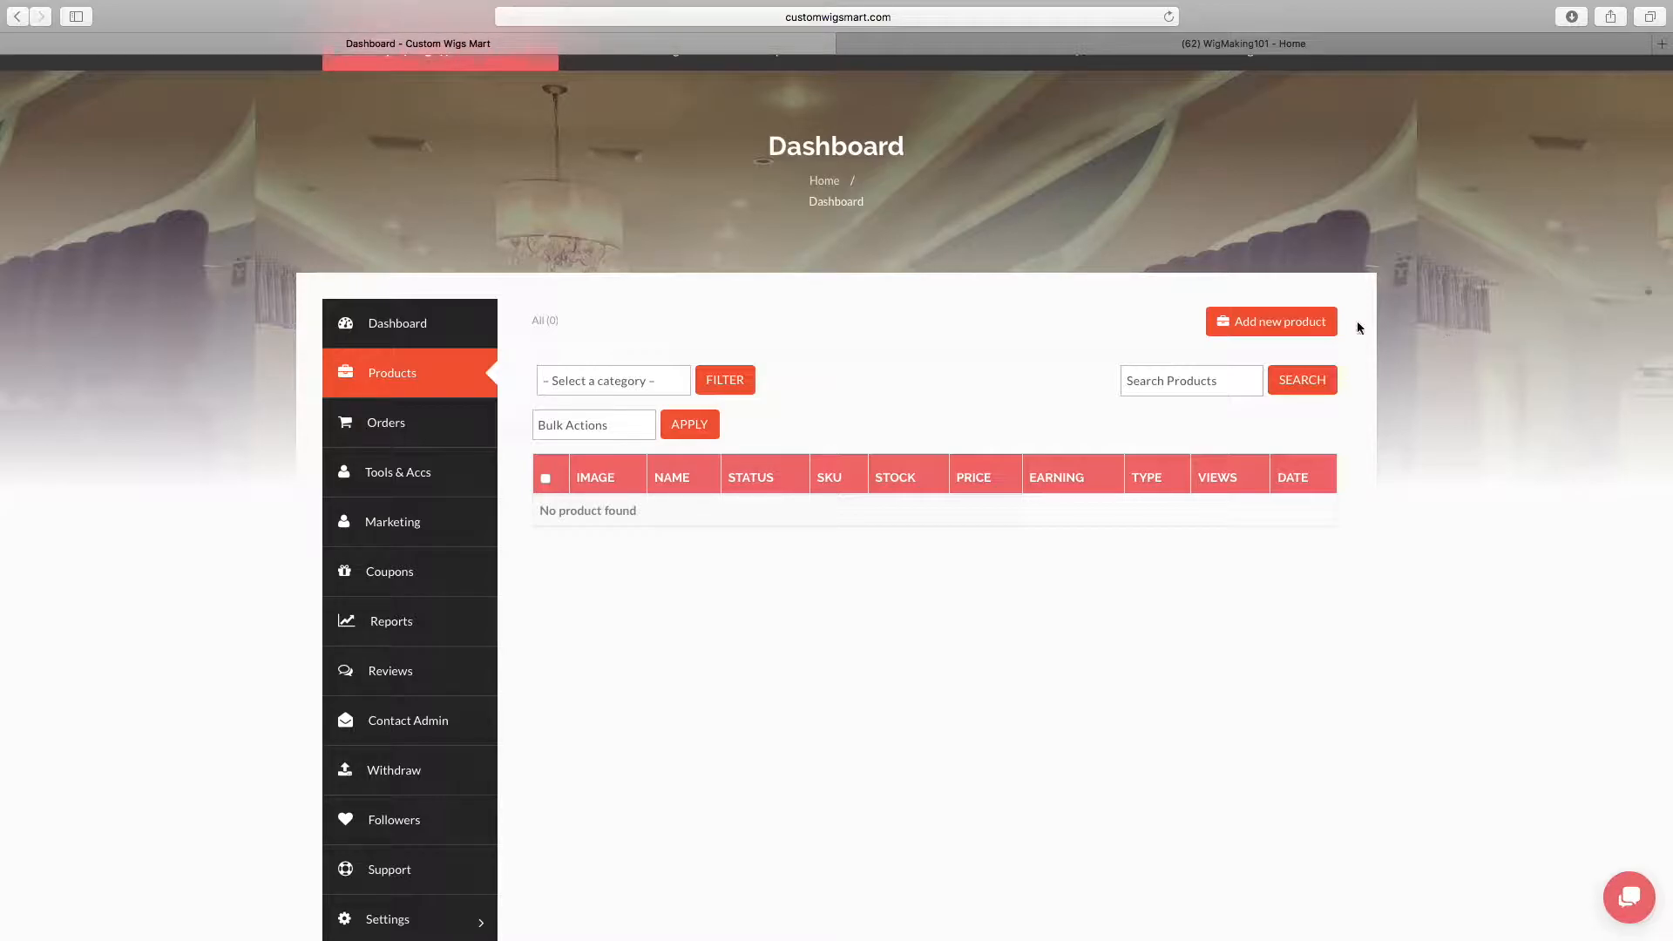
{"action": "left_click", "coordinate": [1278, 329]}
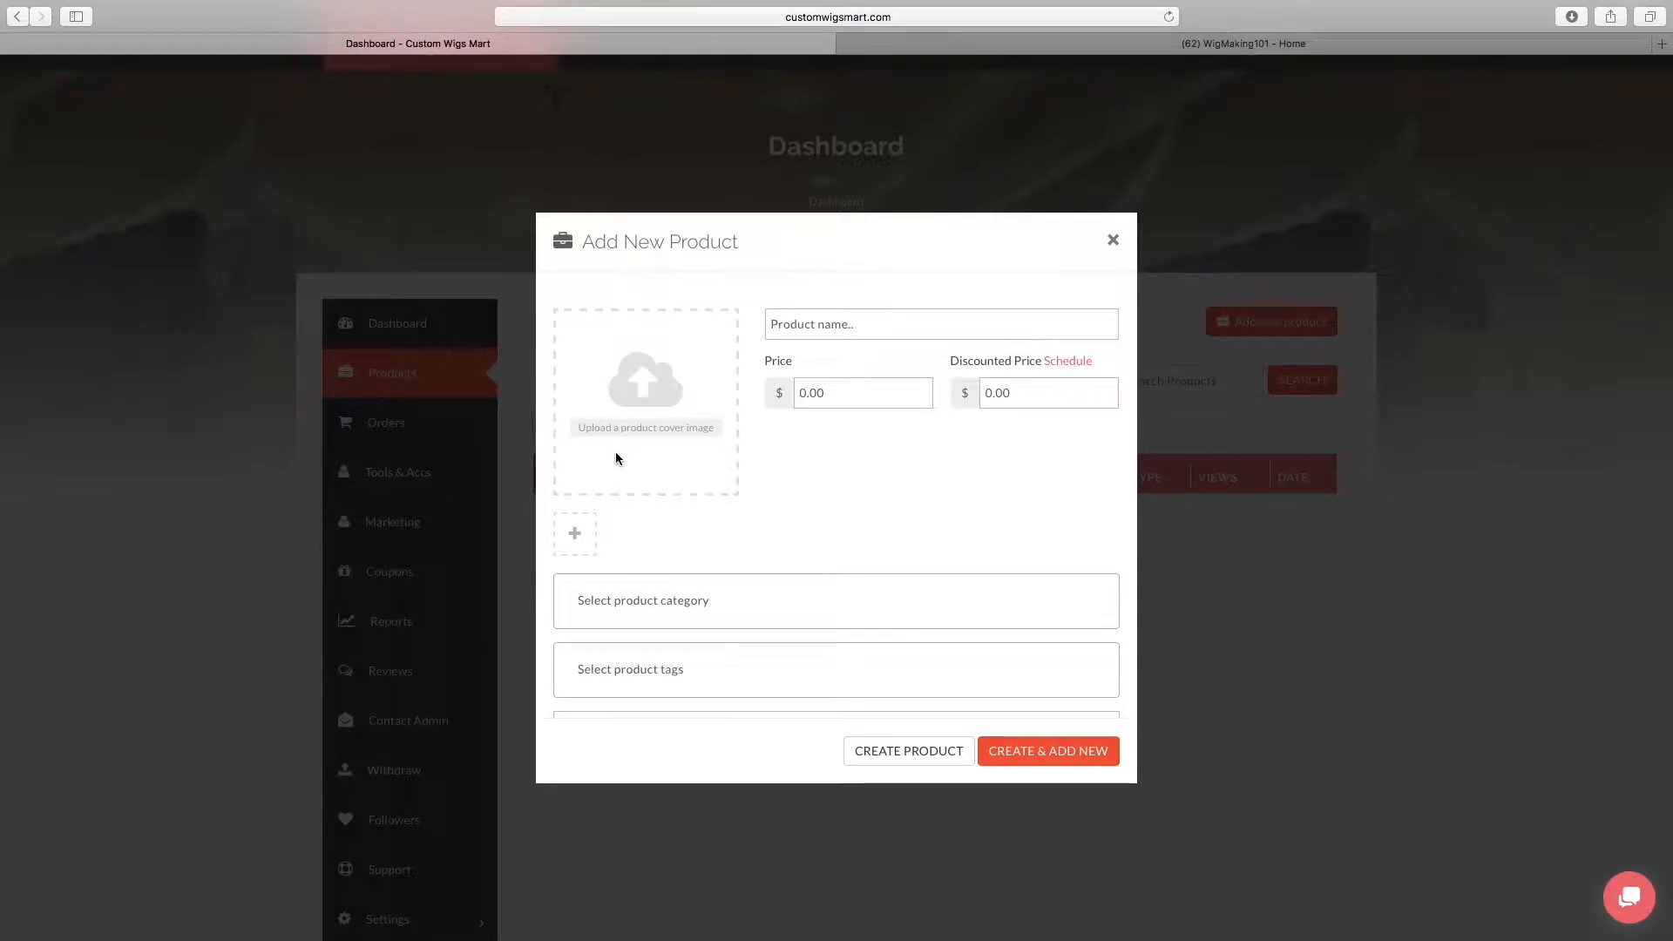
{"action": "left_click", "coordinate": [641, 429]}
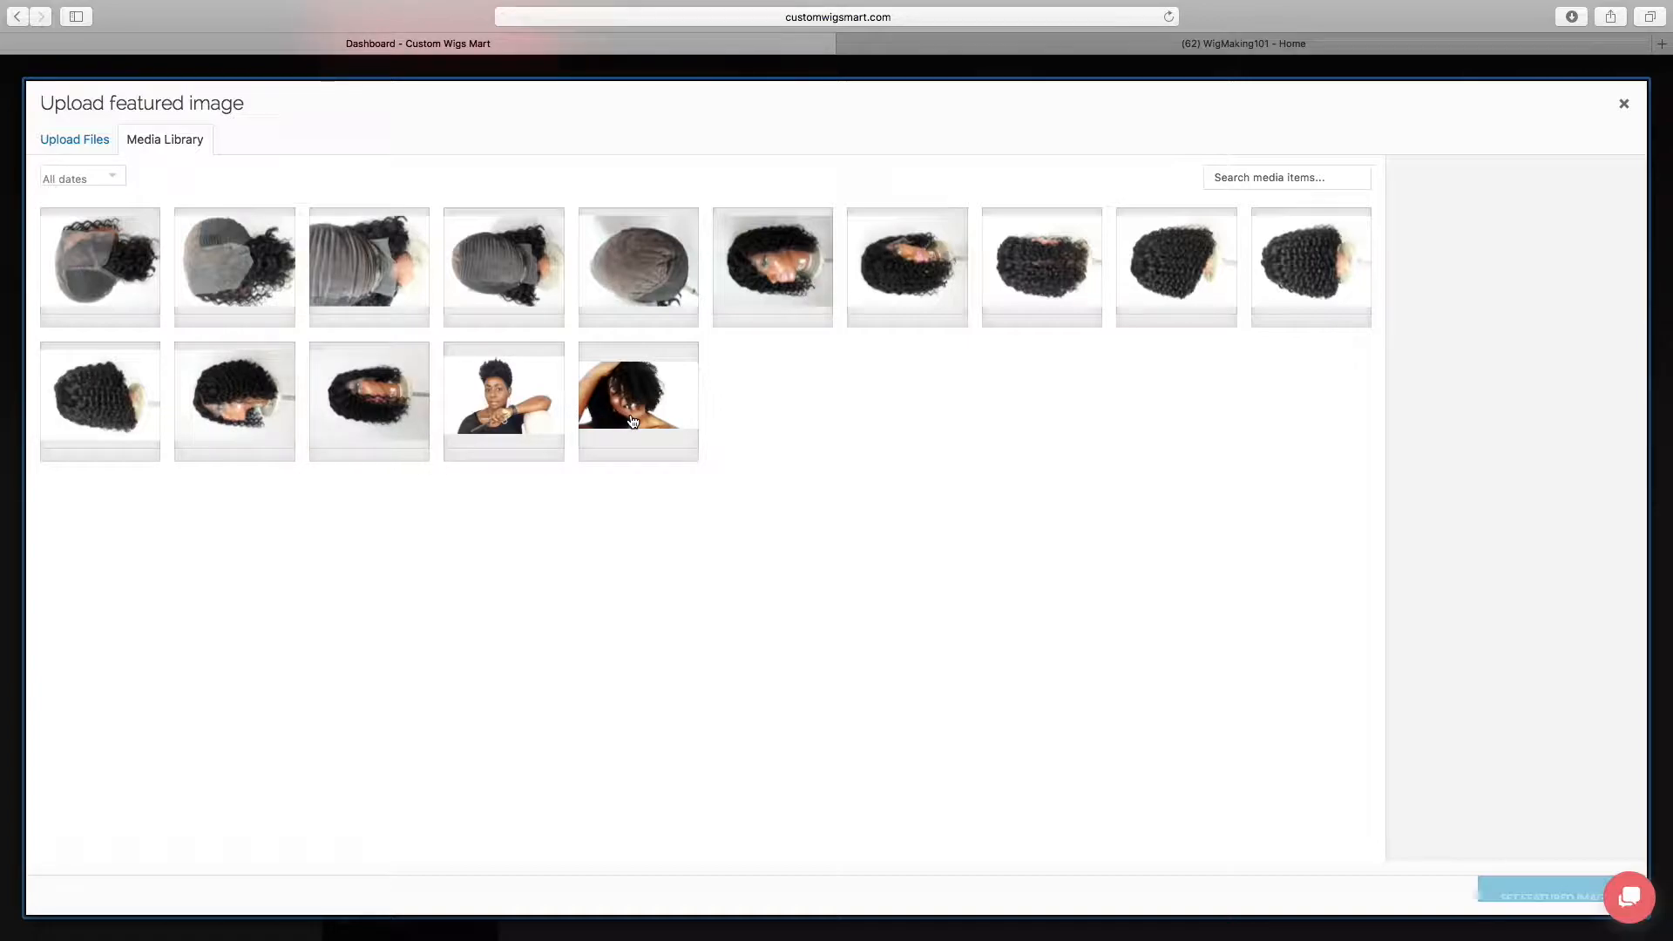
{"action": "left_click", "coordinate": [237, 410]}
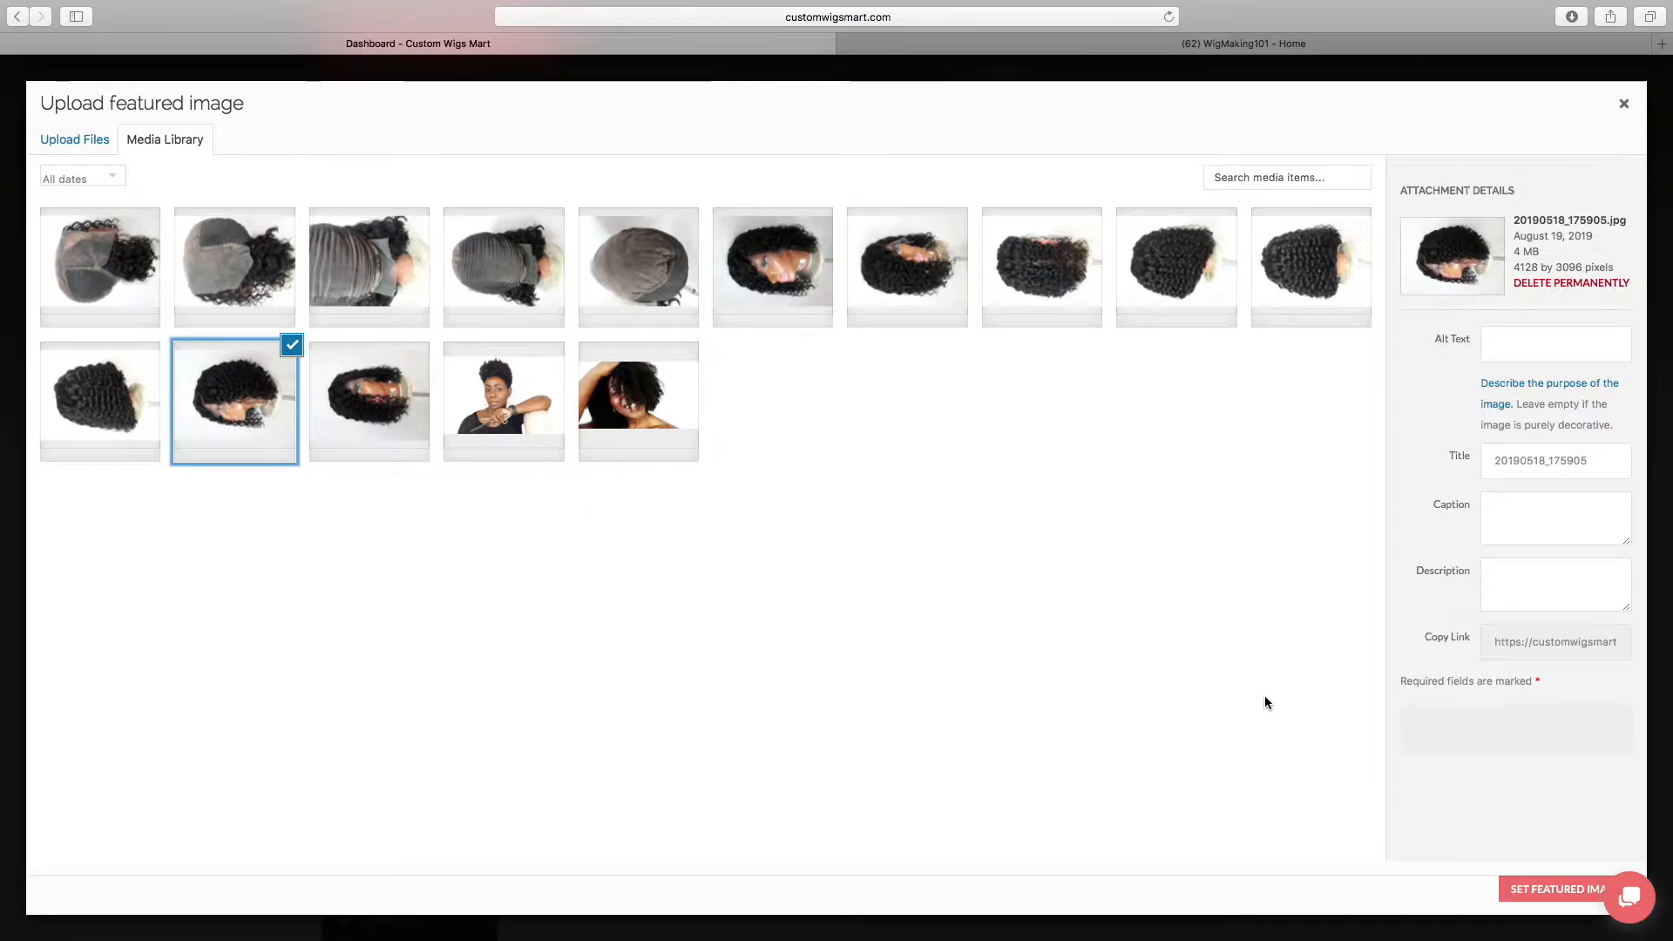
{"action": "left_click", "coordinate": [1550, 890]}
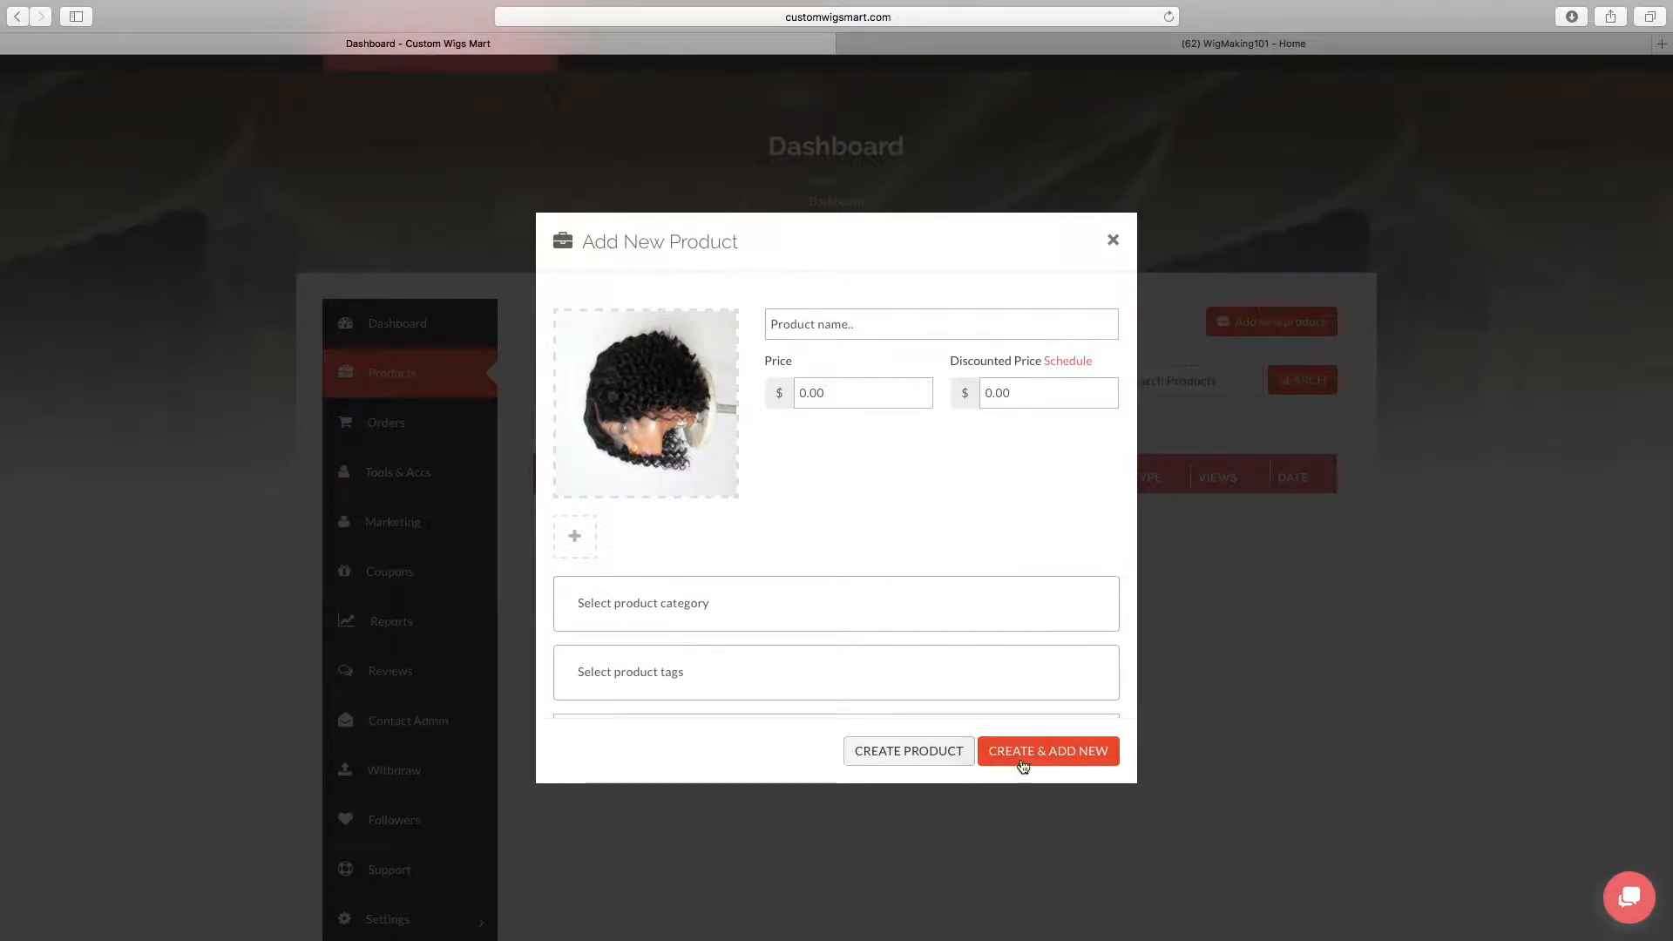
{"action": "left_click", "coordinate": [1111, 240]}
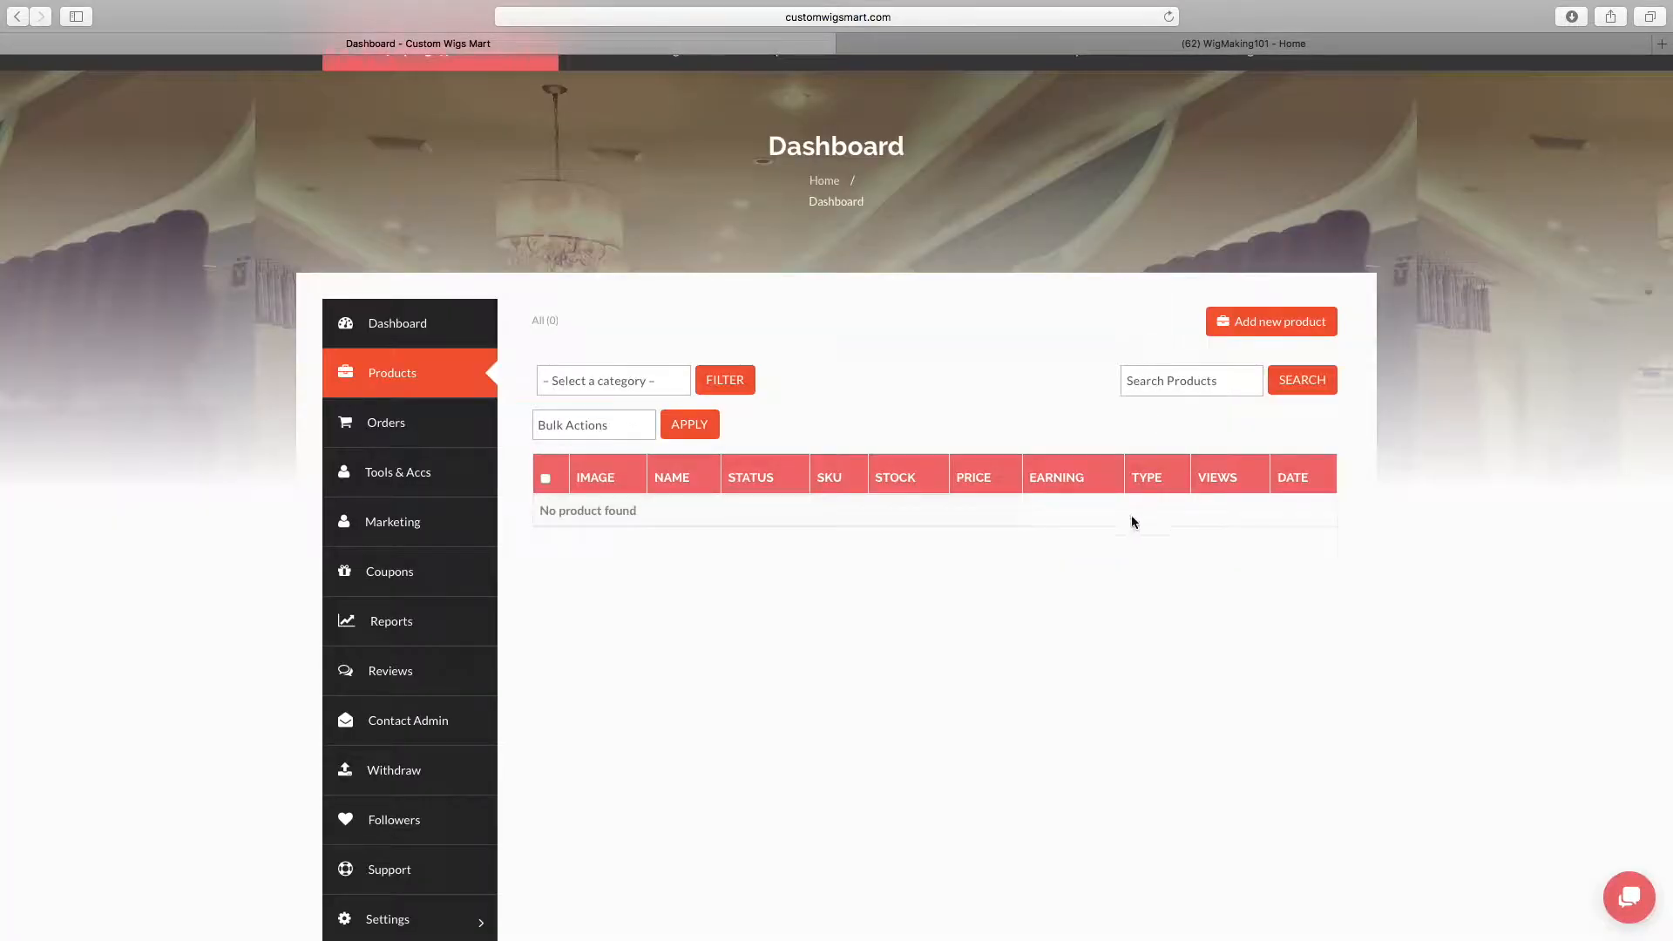
Start a new product and set the wig photo 20190518_175905.jpg from the media library as its cover image
{"action": "left_click", "coordinate": [1292, 324]}
{"action": "left_click", "coordinate": [653, 428]}
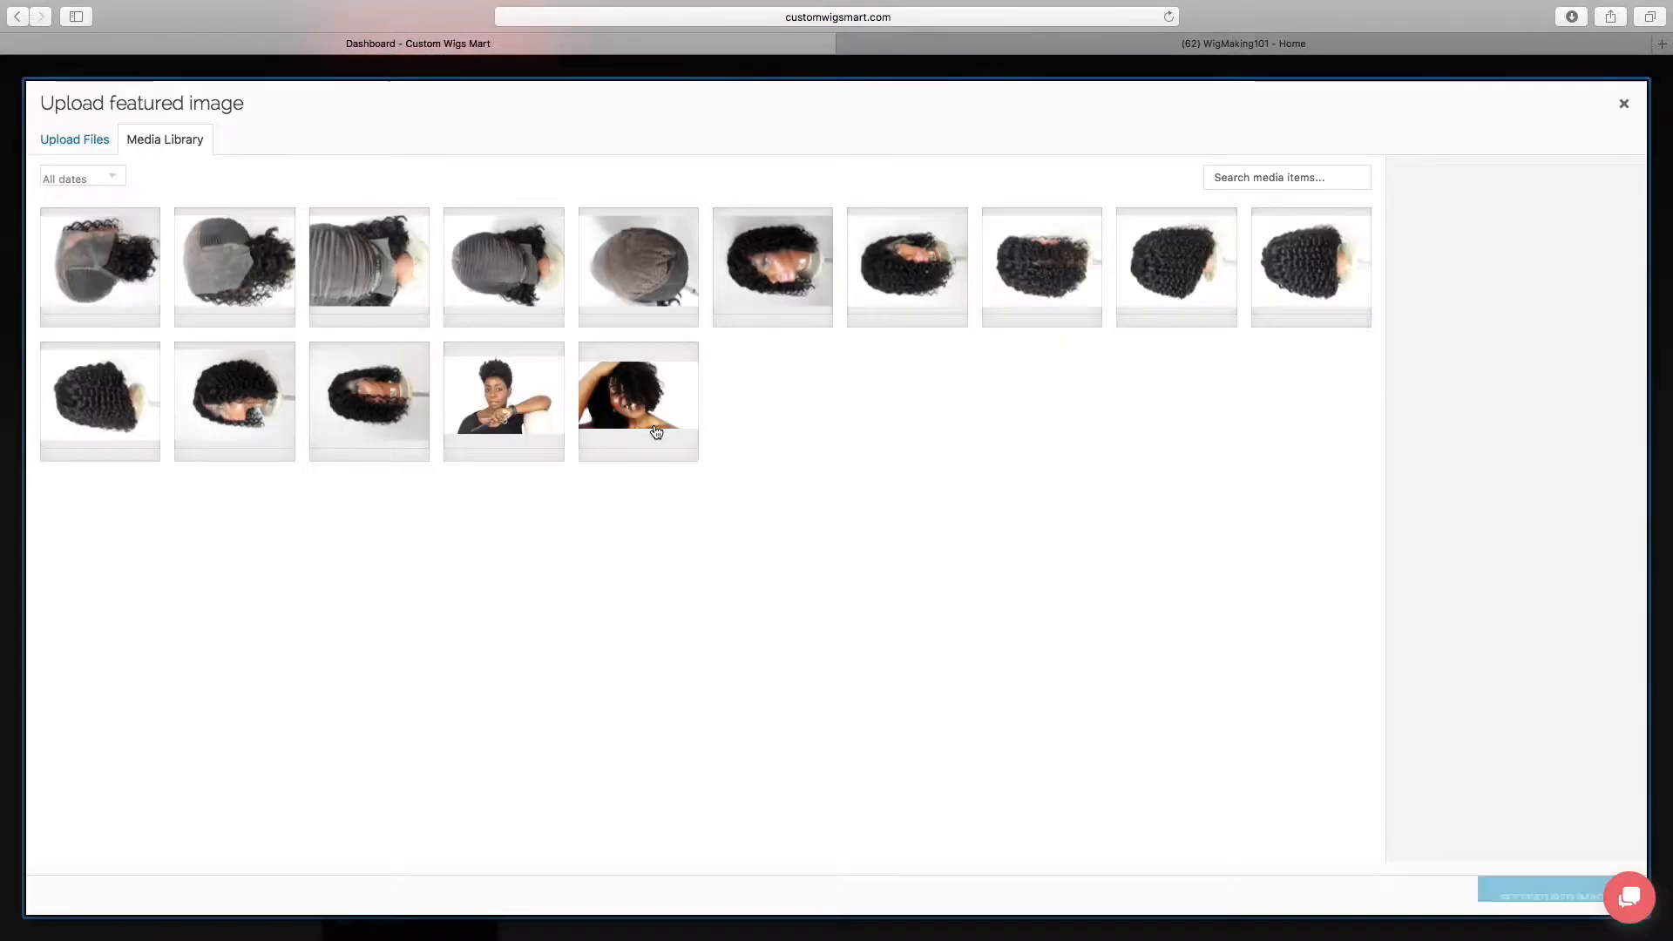
{"action": "left_click", "coordinate": [265, 409]}
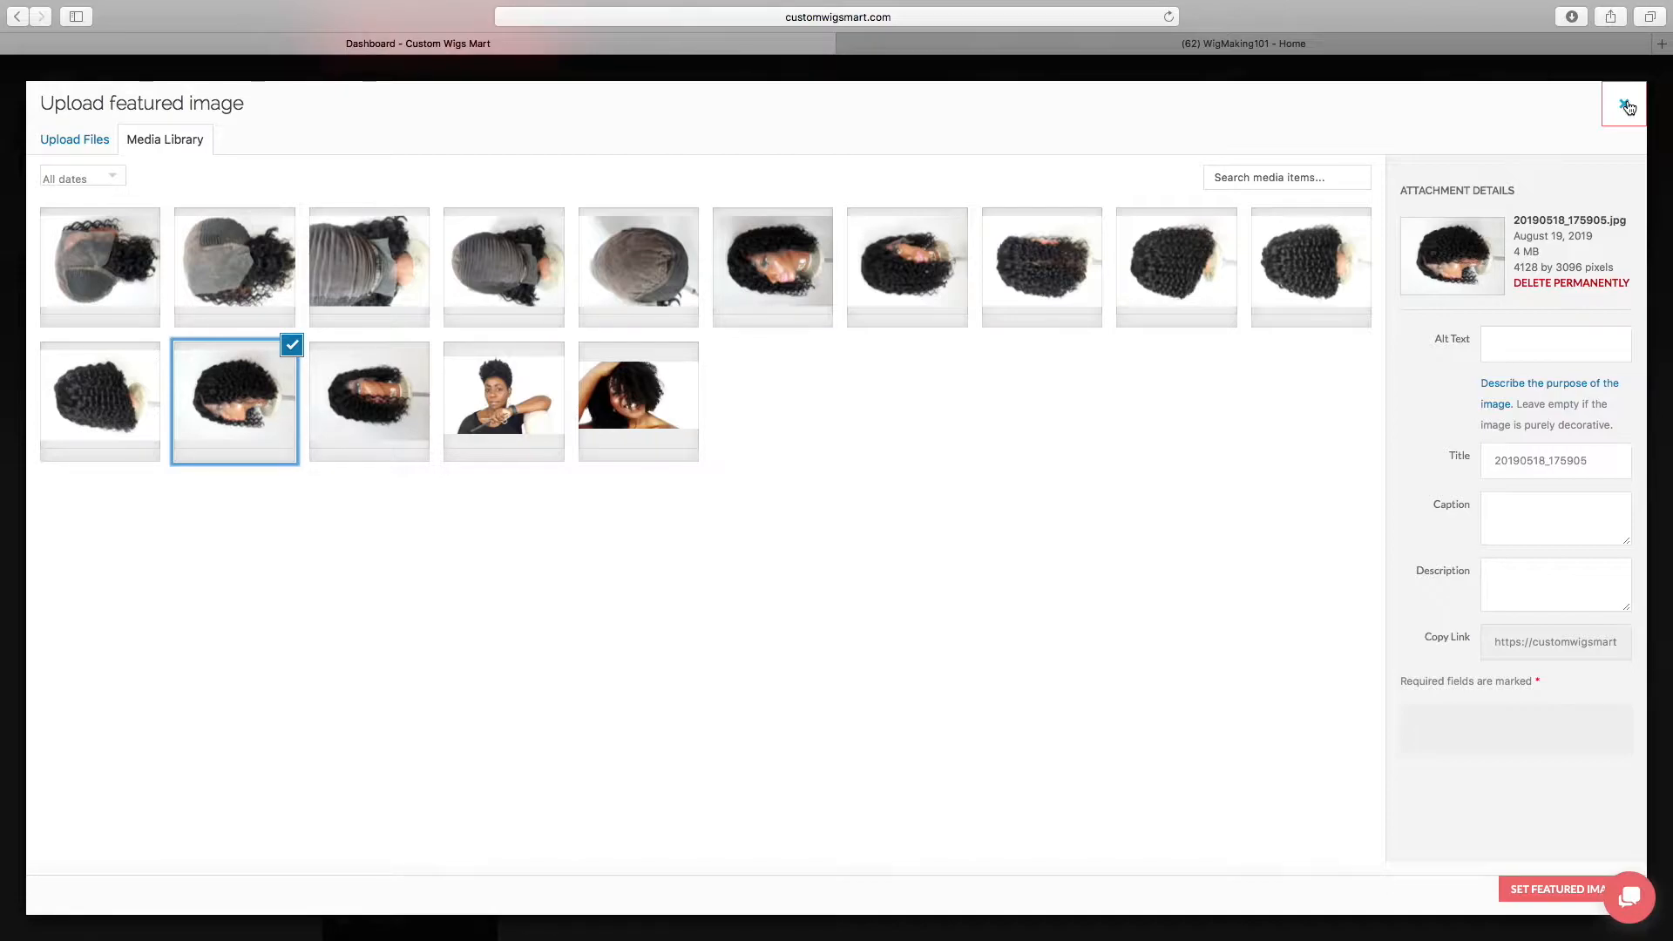
{"action": "left_click", "coordinate": [1550, 888]}
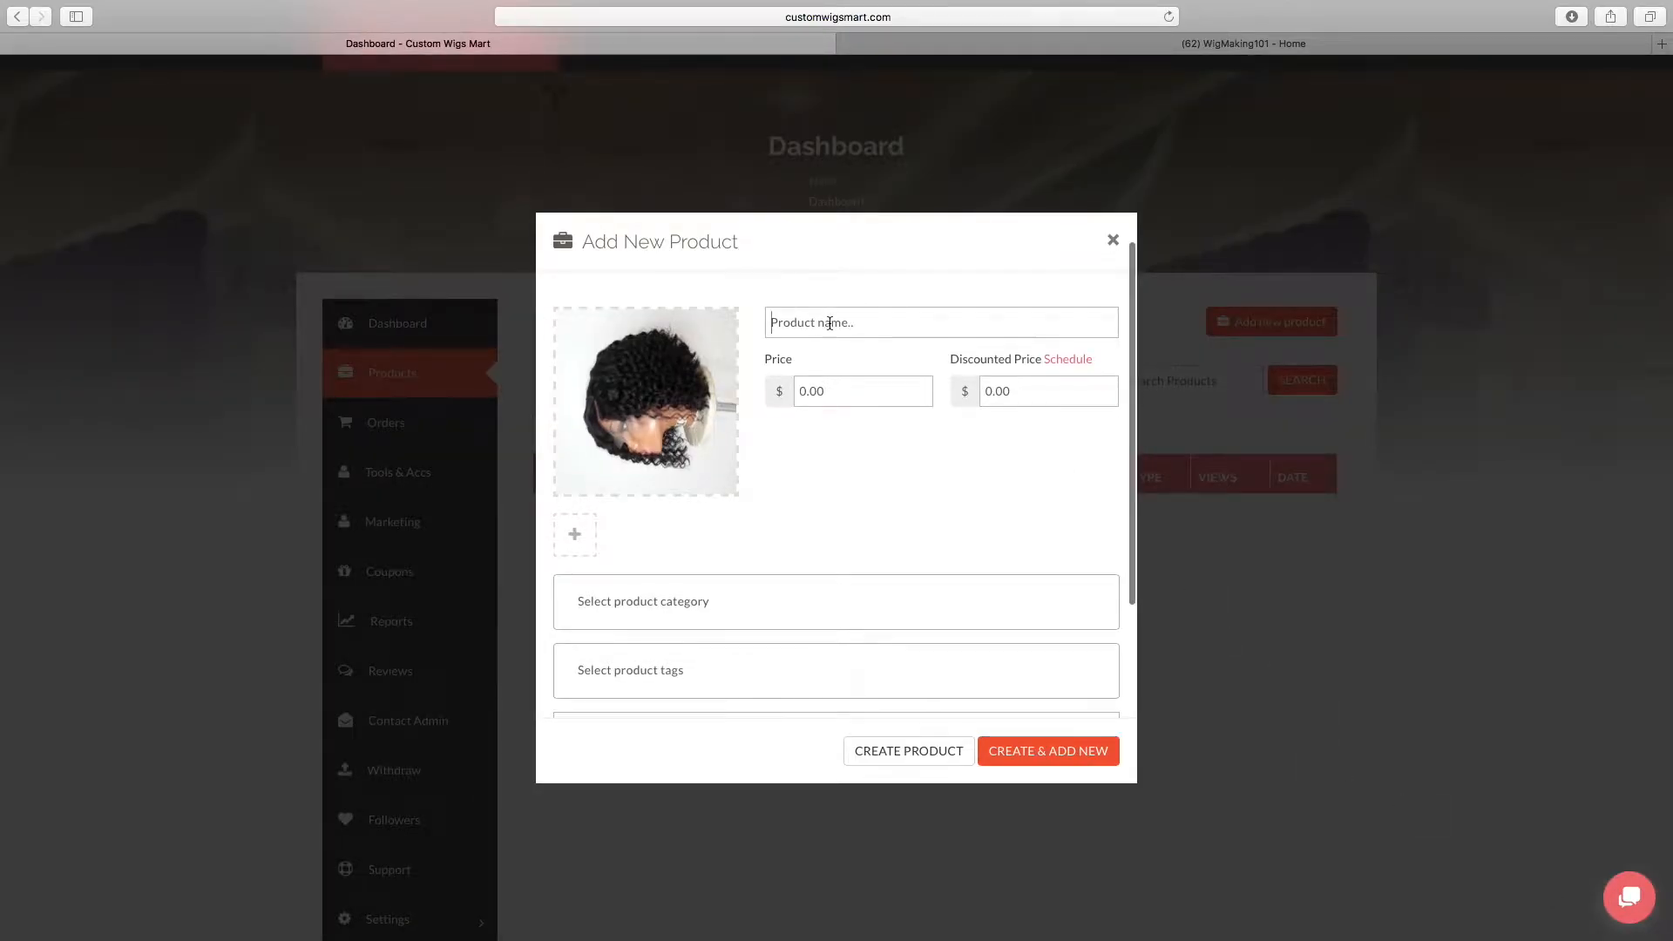
Consult the wig details in the Wig Description, Policies & Procedures document in Pages, then name the product Custom Lace Frontal Wig
{"action": "left_click", "coordinate": [829, 323]}
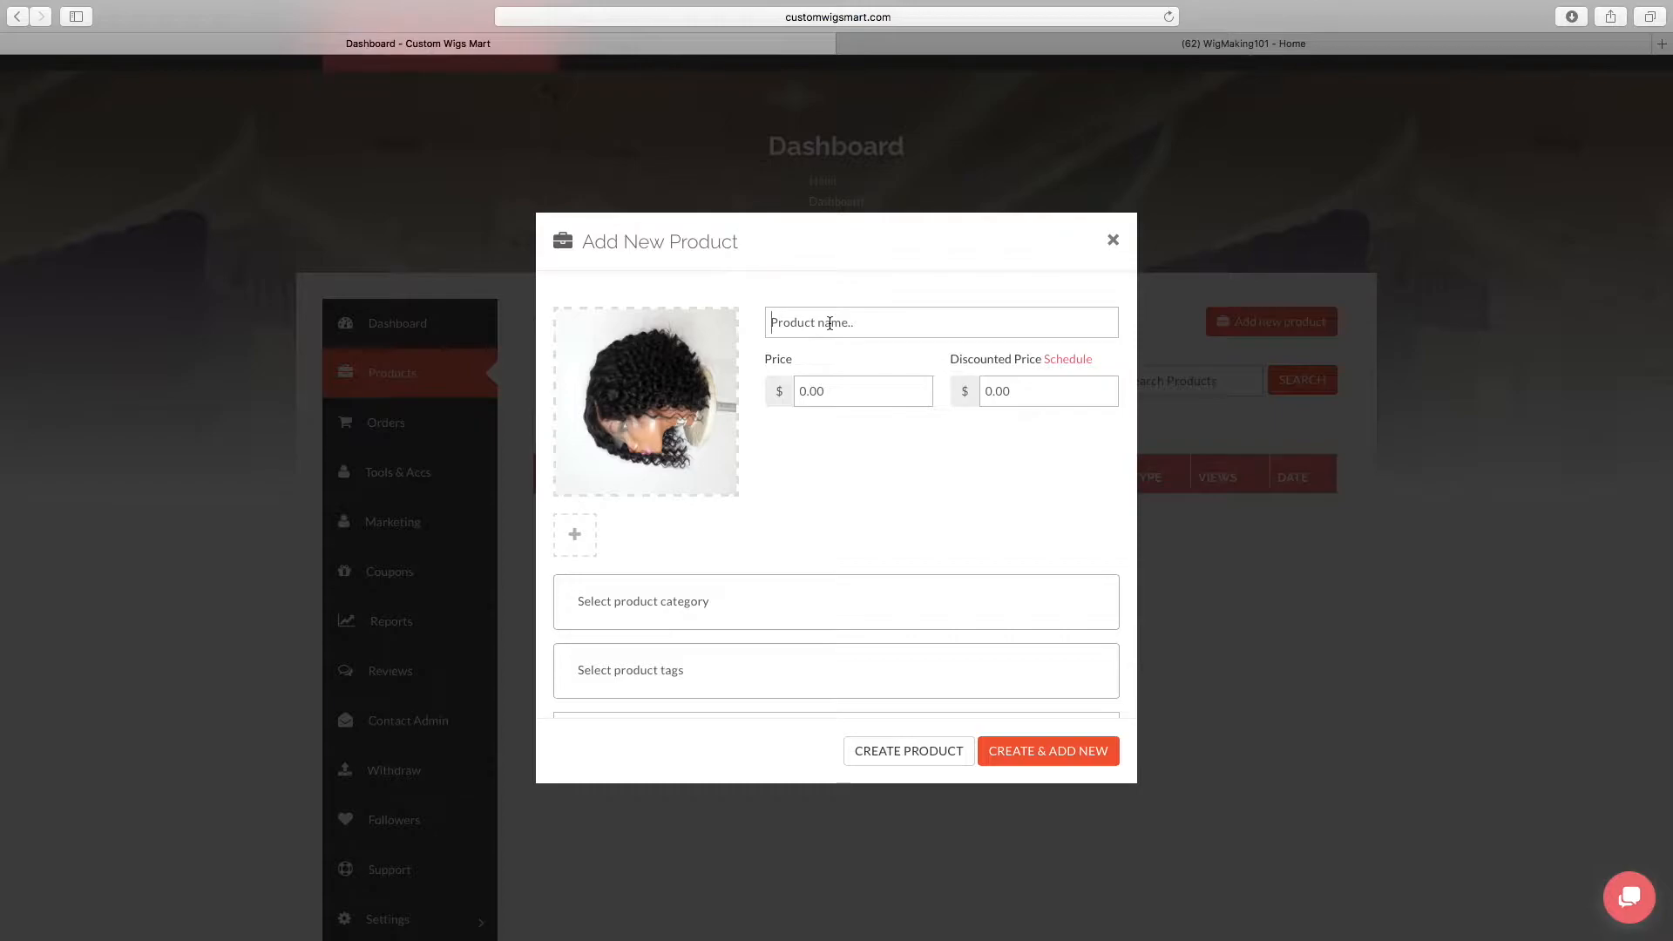
{"action": "key", "text": "ctrl+Left"}
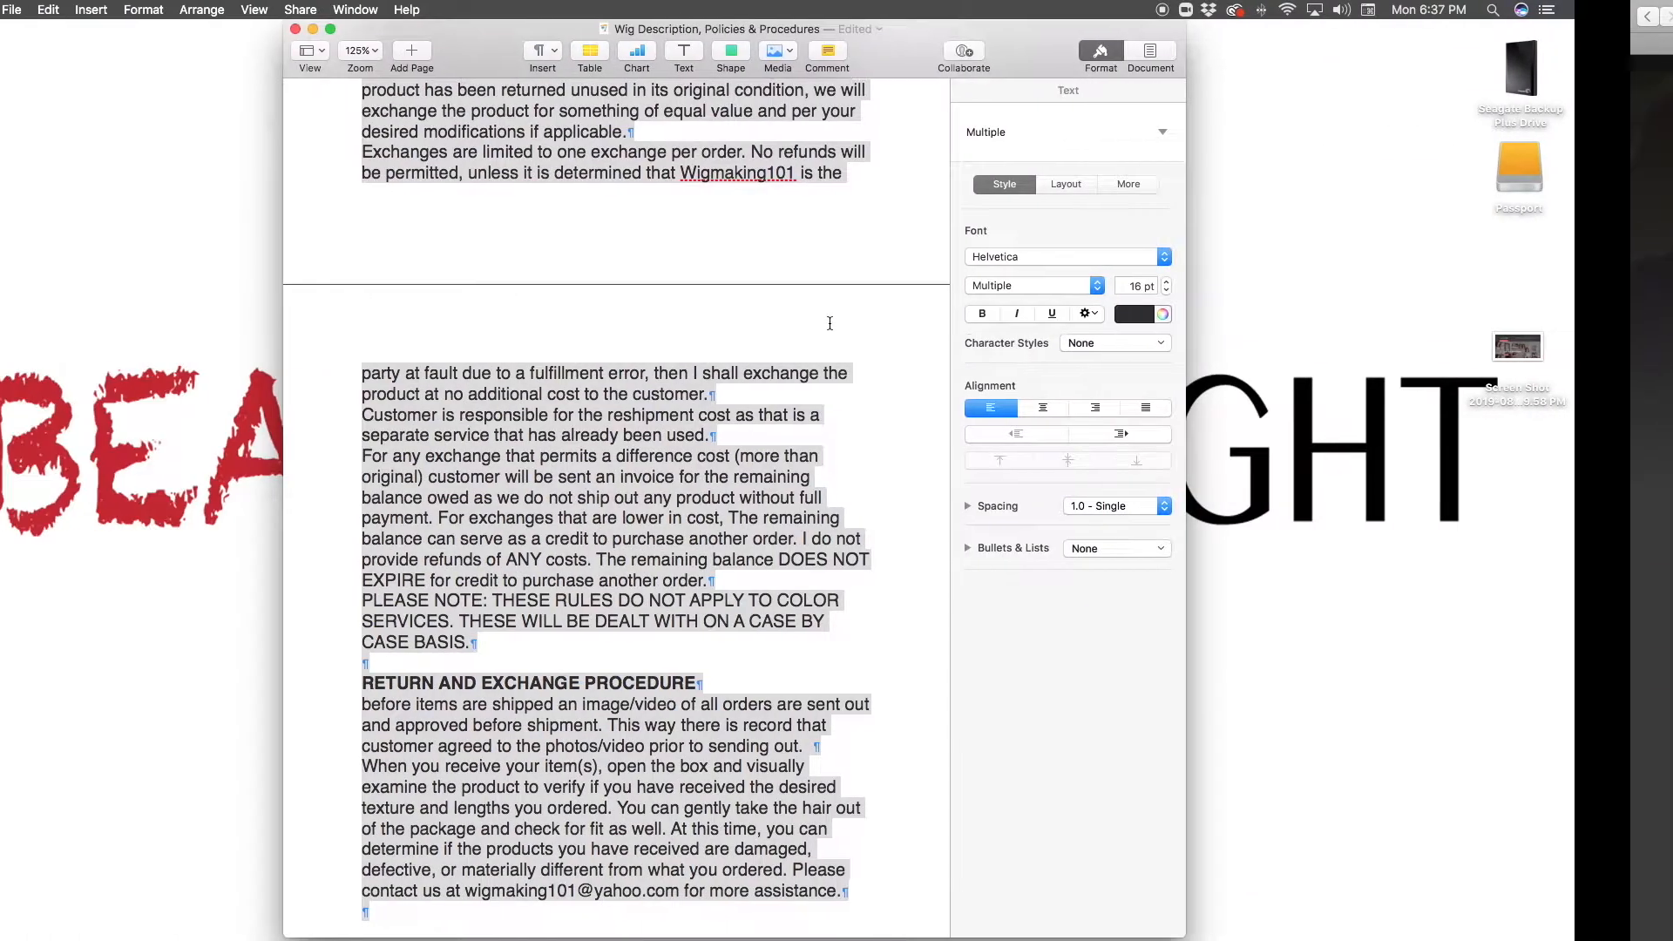
{"action": "scroll", "coordinate": [830, 324], "scroll_direction": "up", "scroll_amount": 5}
{"action": "scroll", "coordinate": [829, 328], "scroll_direction": "up", "scroll_amount": 10}
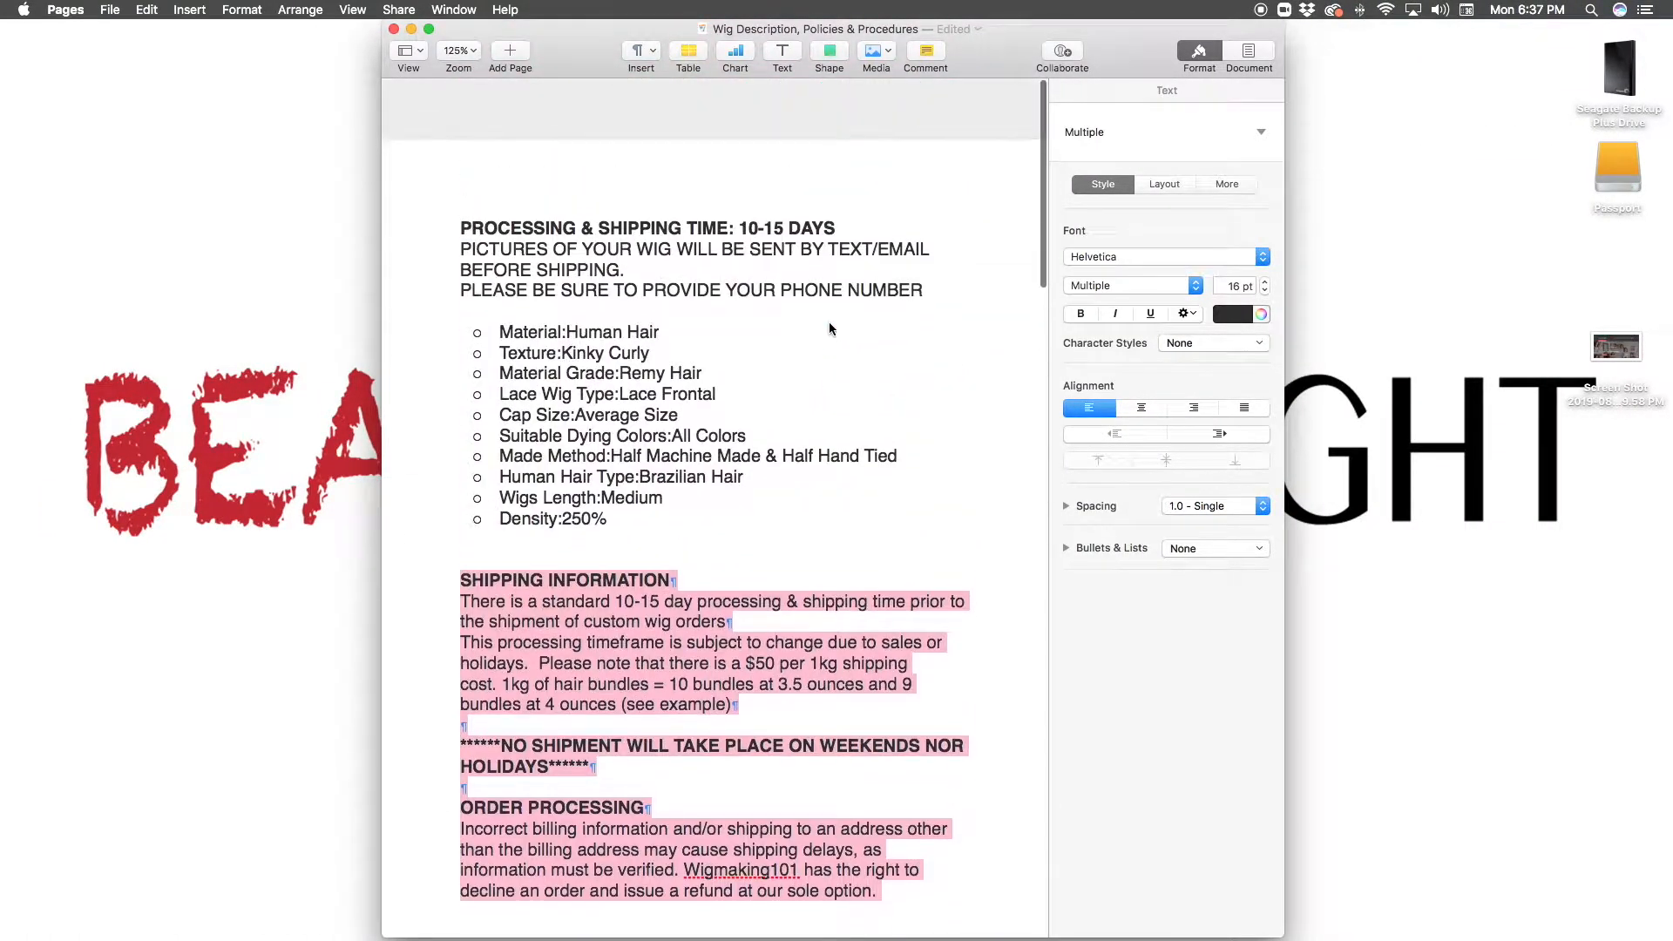
{"action": "scroll", "coordinate": [881, 435], "scroll_direction": "down", "scroll_amount": 1}
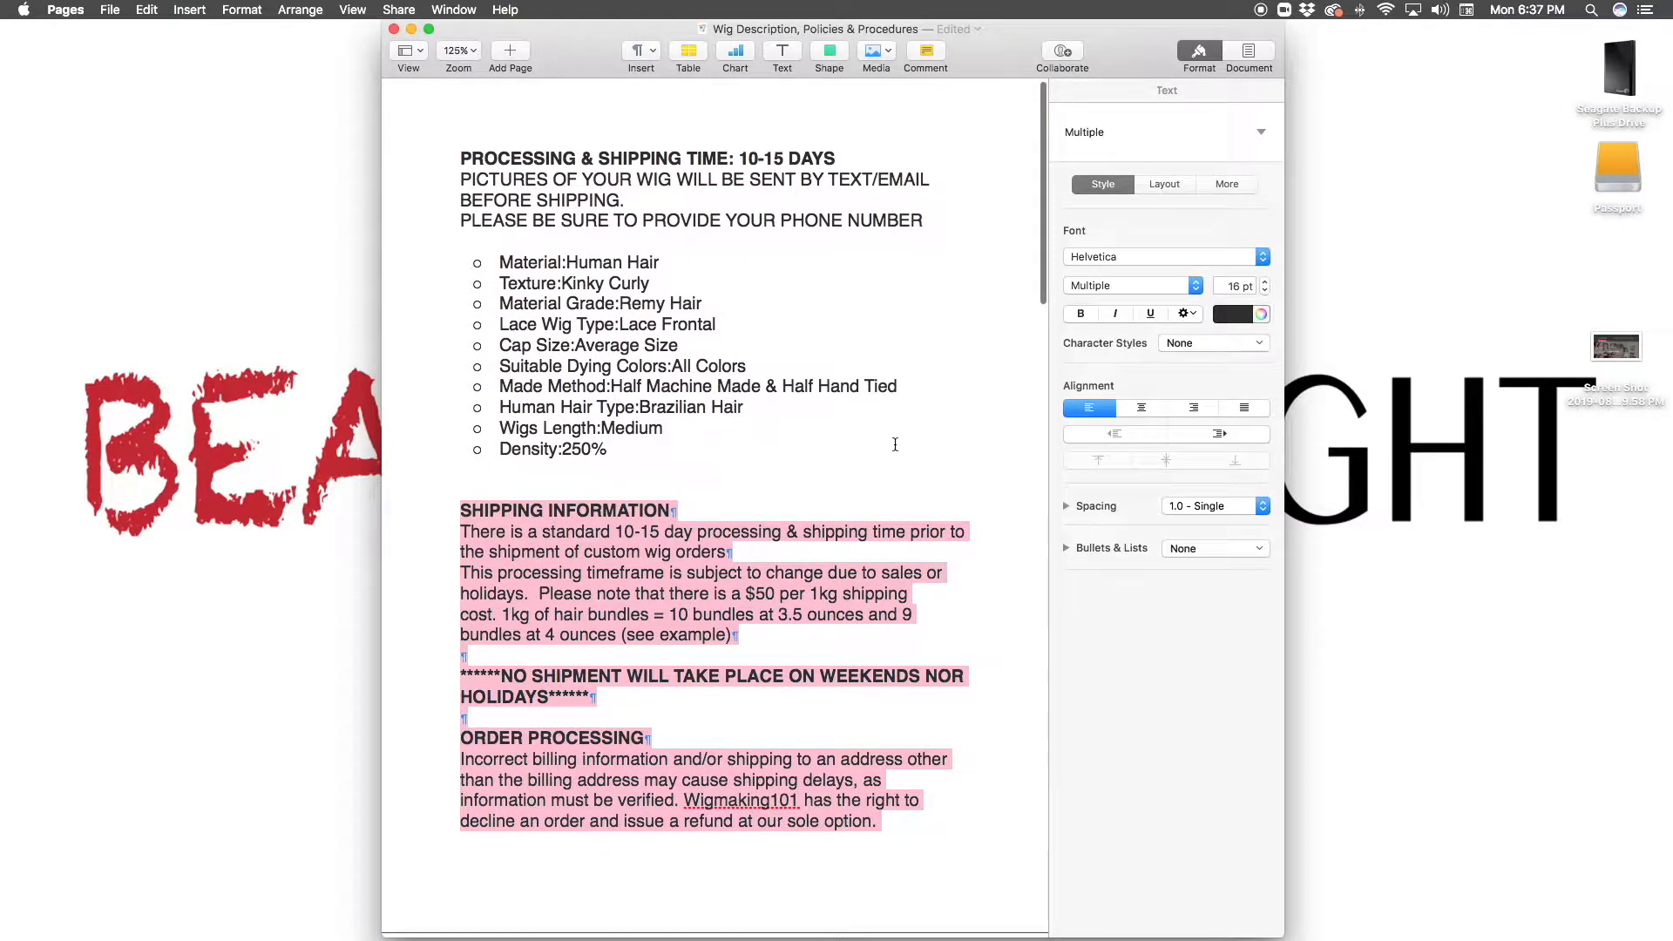
{"action": "key", "text": "ctrl+Right"}
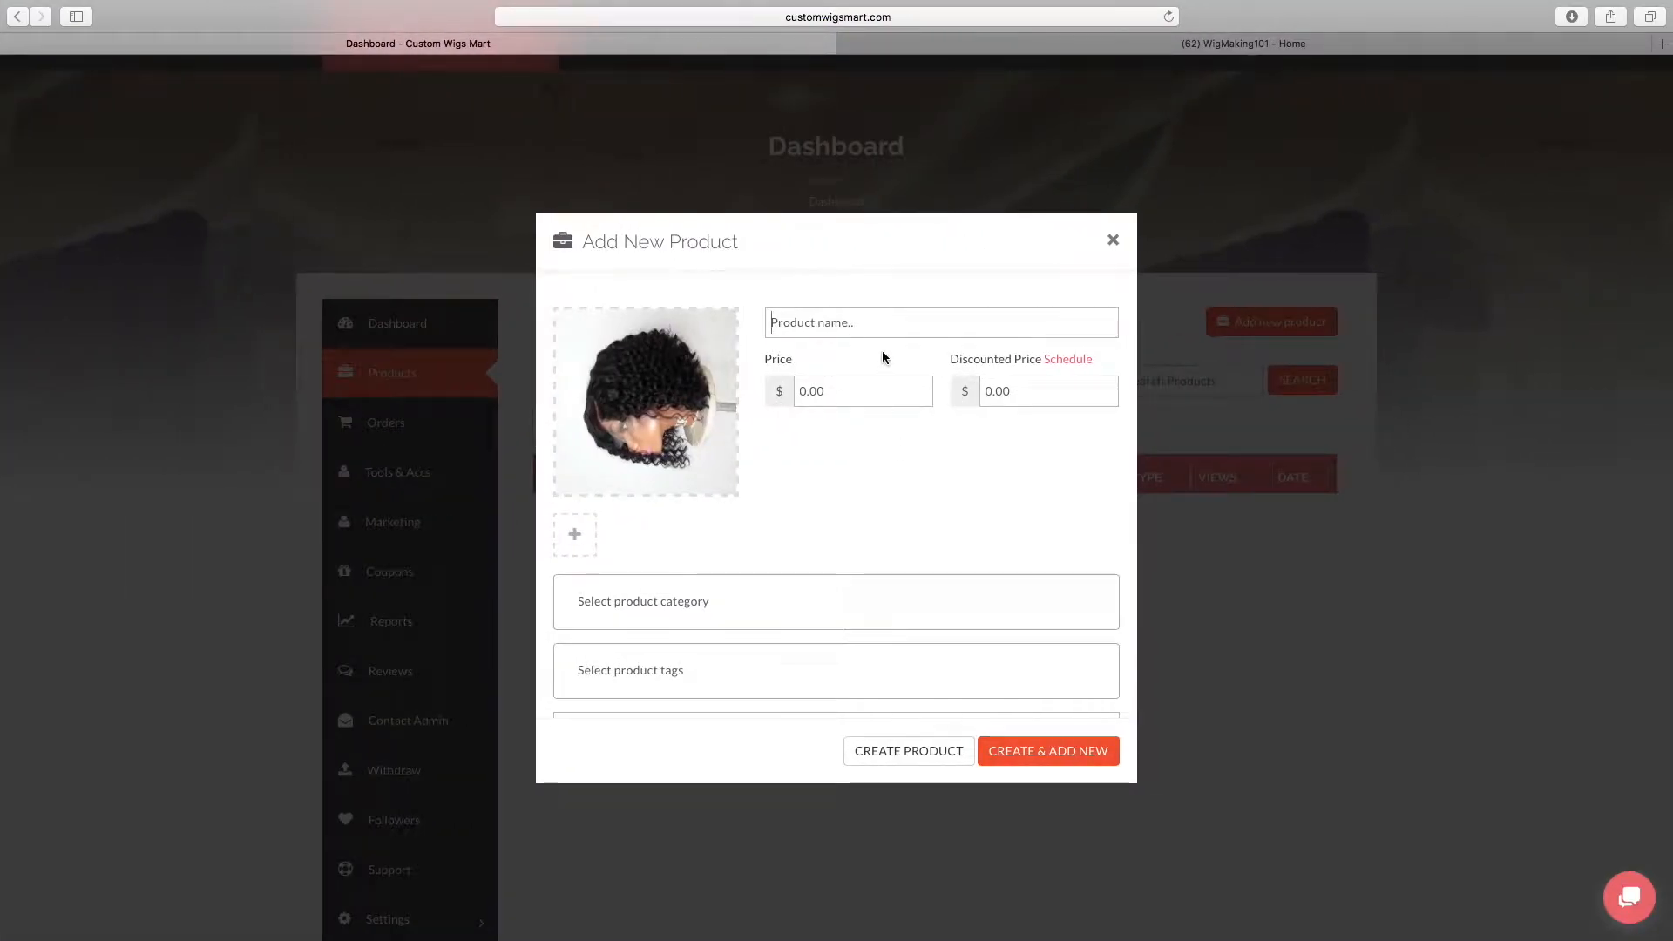
{"action": "type", "text": "Custom Lace Fronta"}
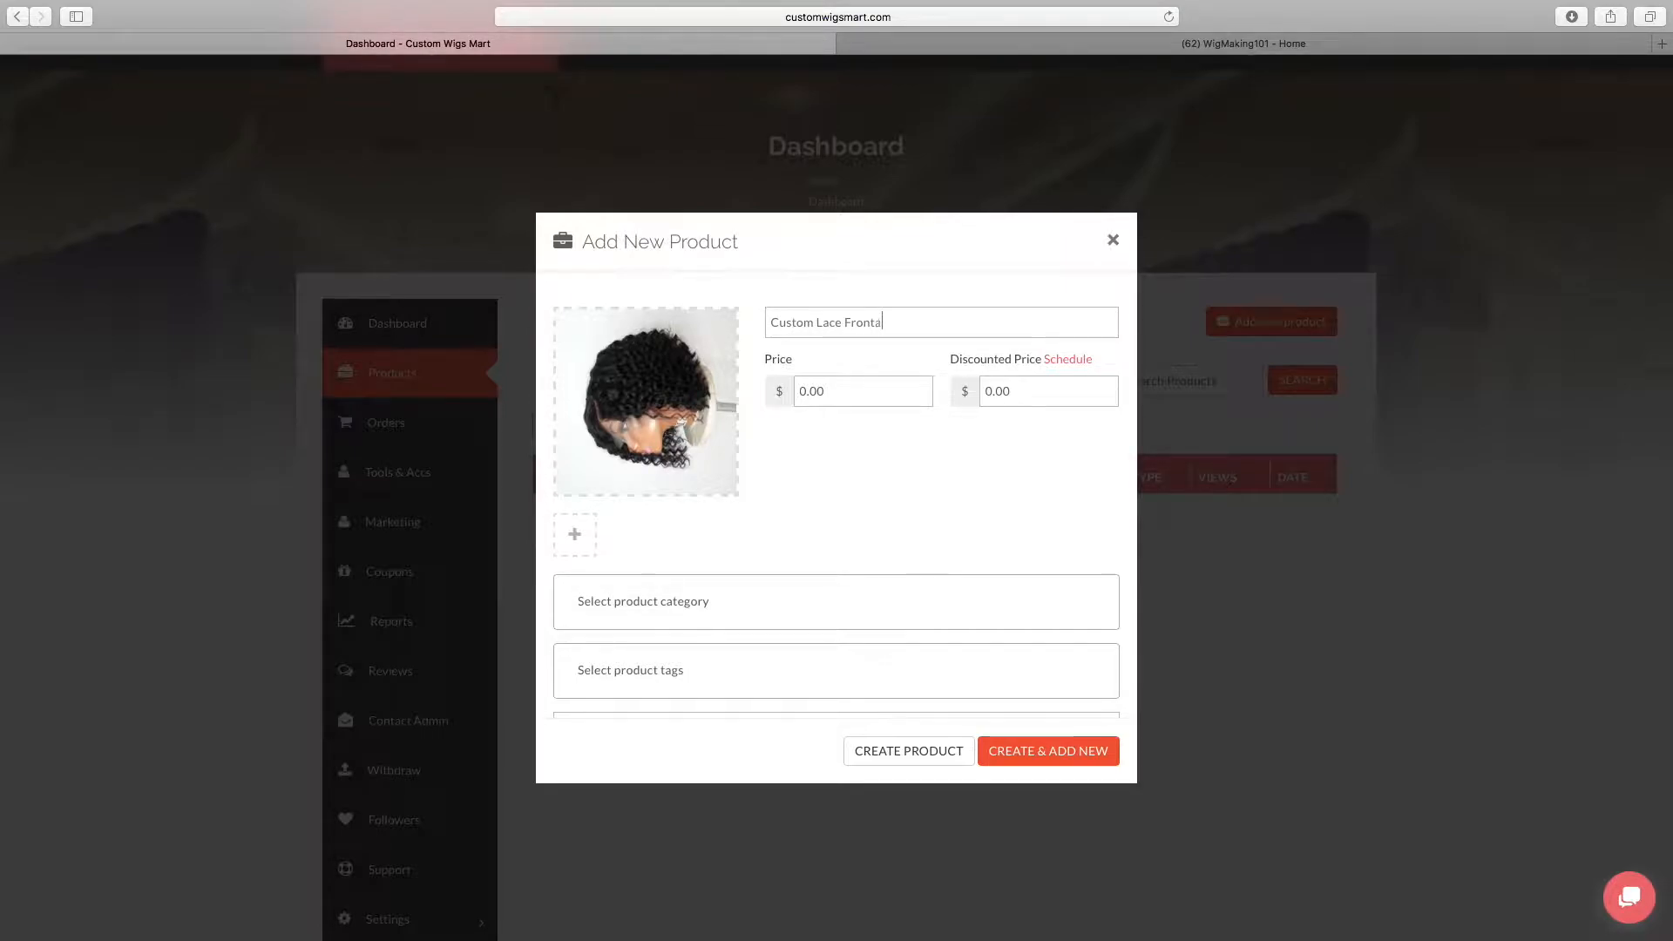
{"action": "type", "text": "l Wig"}
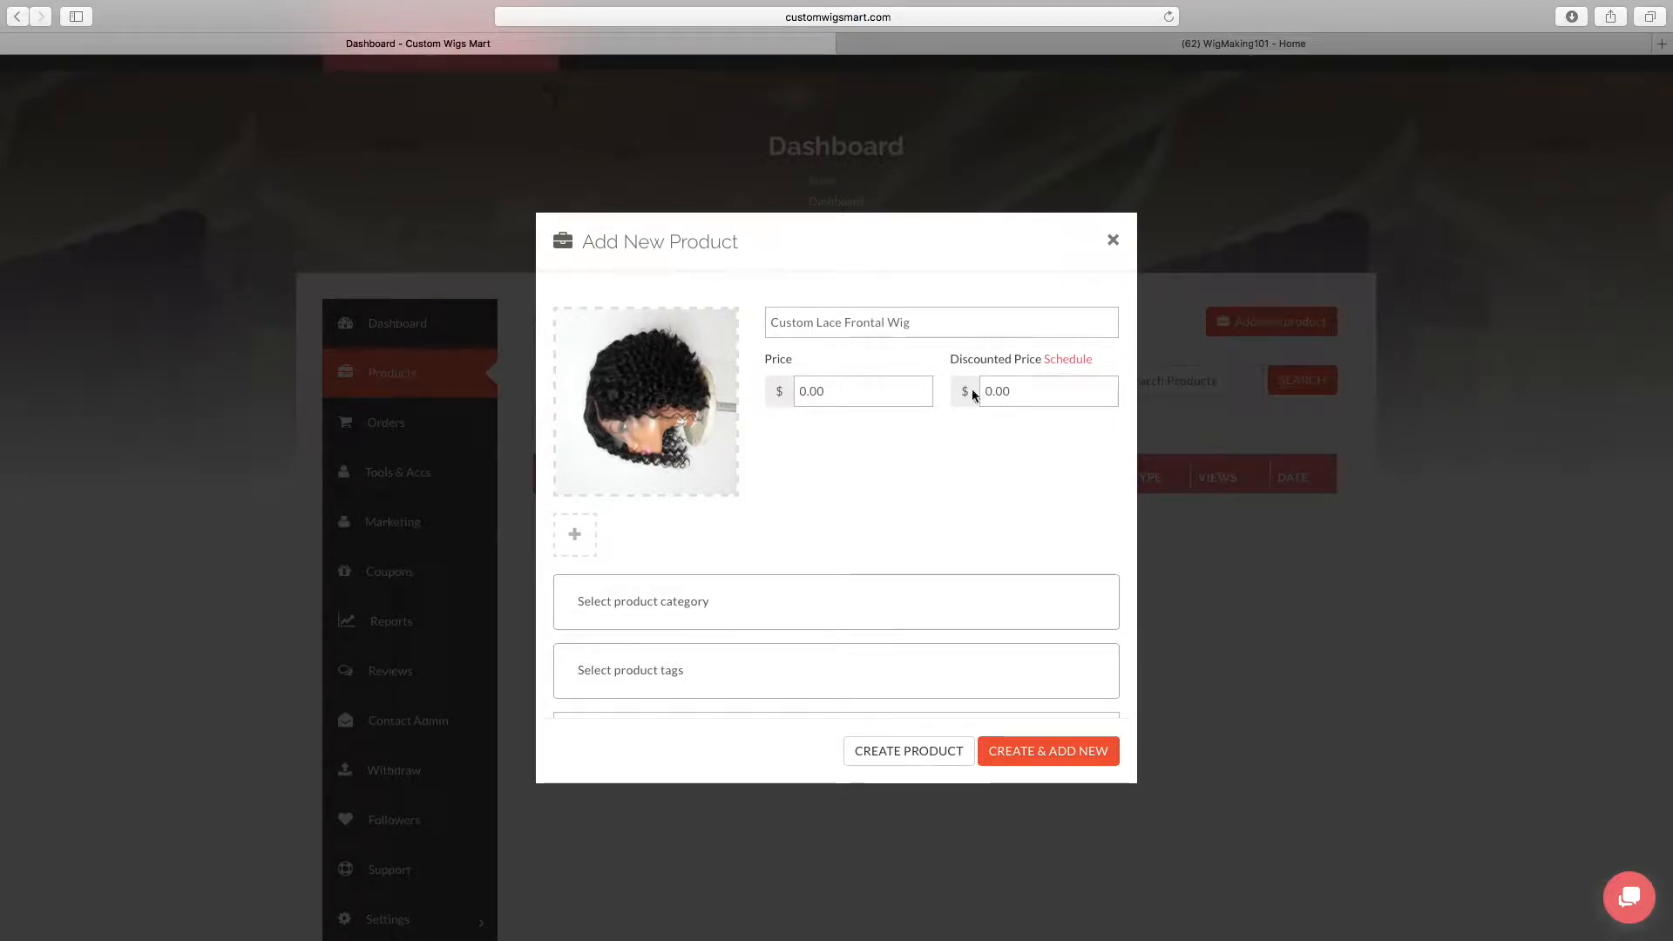
{"action": "left_click", "coordinate": [861, 389]}
{"action": "left_click", "coordinate": [1068, 359]}
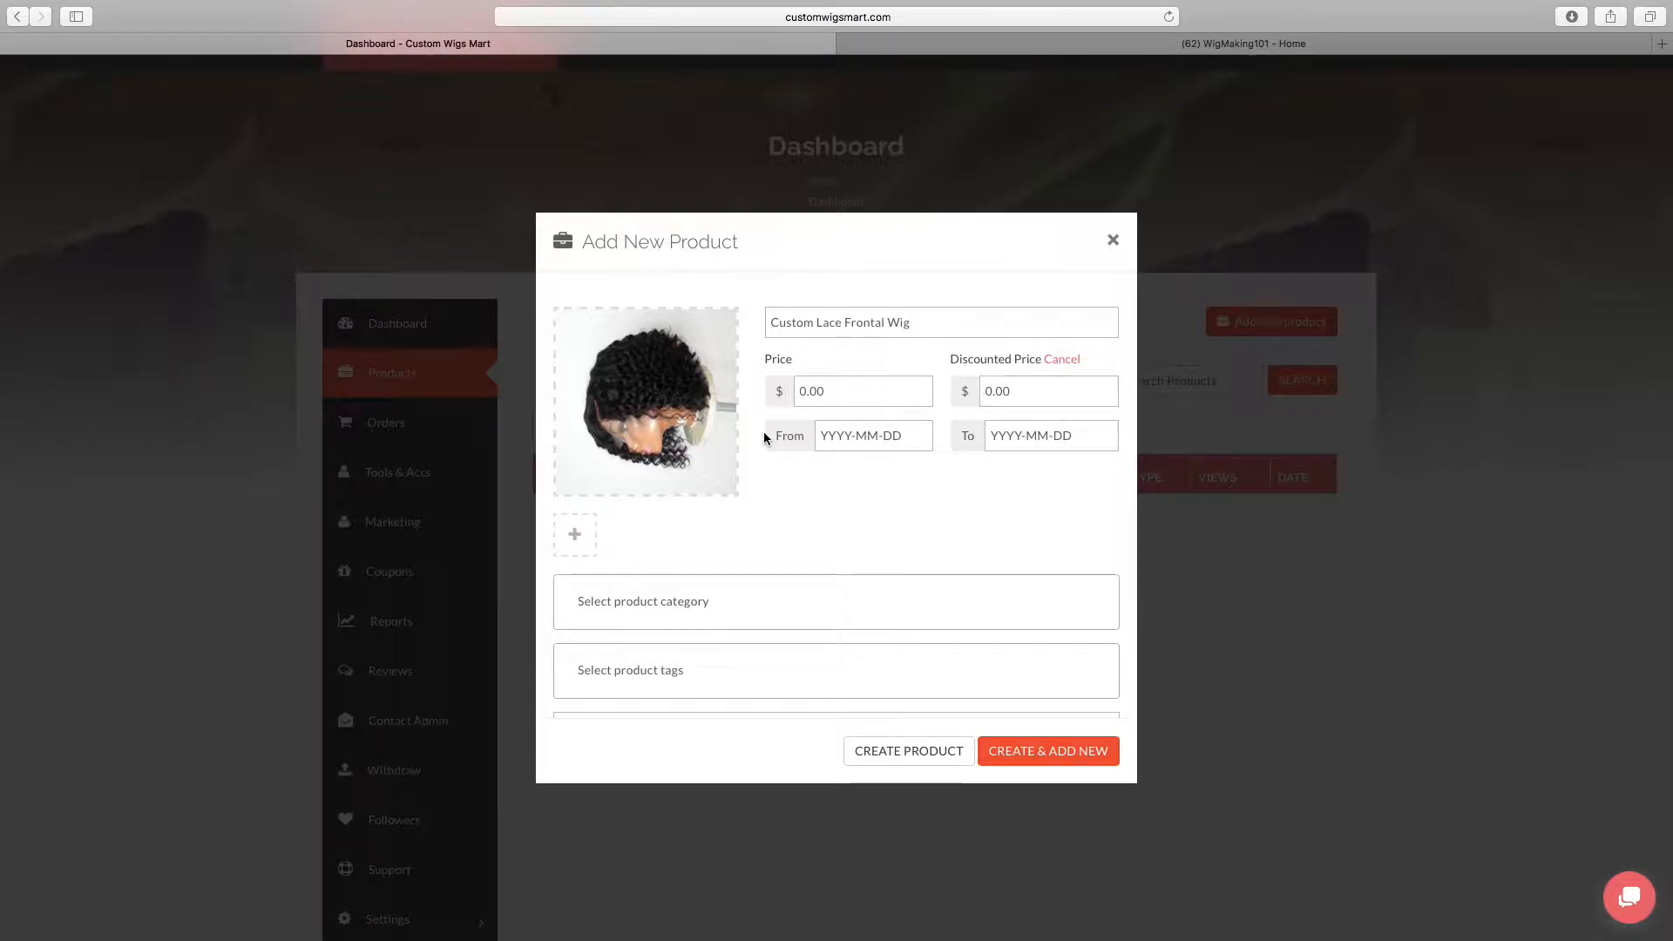
{"action": "left_click", "coordinate": [1064, 359]}
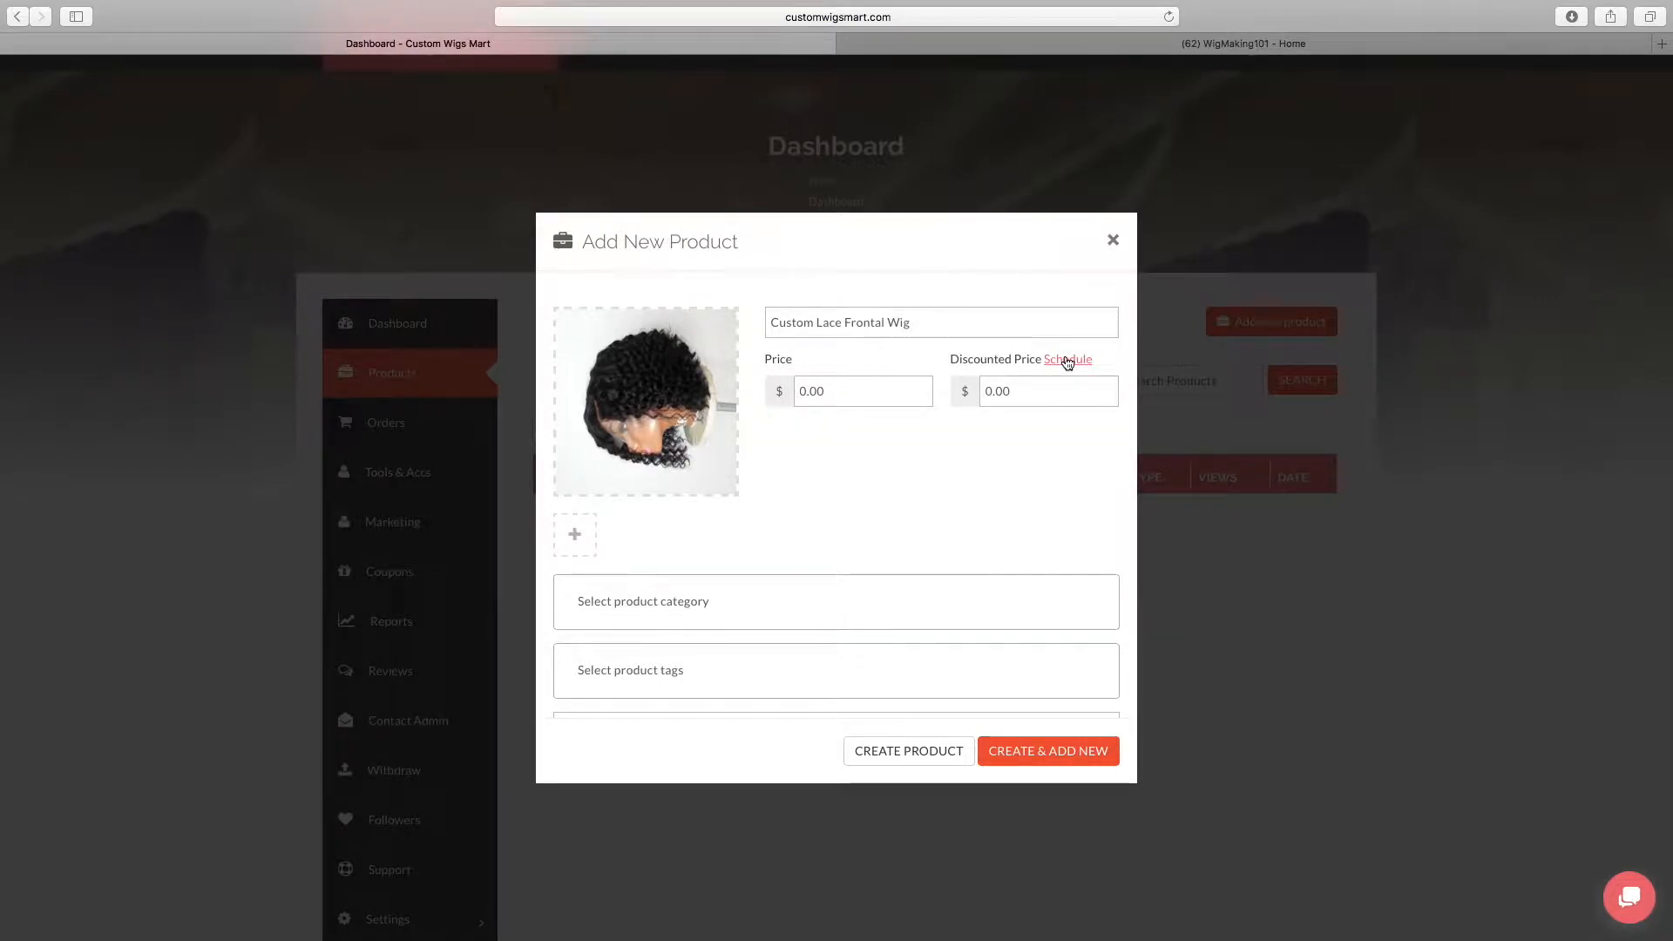
Add all thirteen wig photos from the media library to the product gallery, leaving out the two portrait photos
{"action": "left_click", "coordinate": [574, 537]}
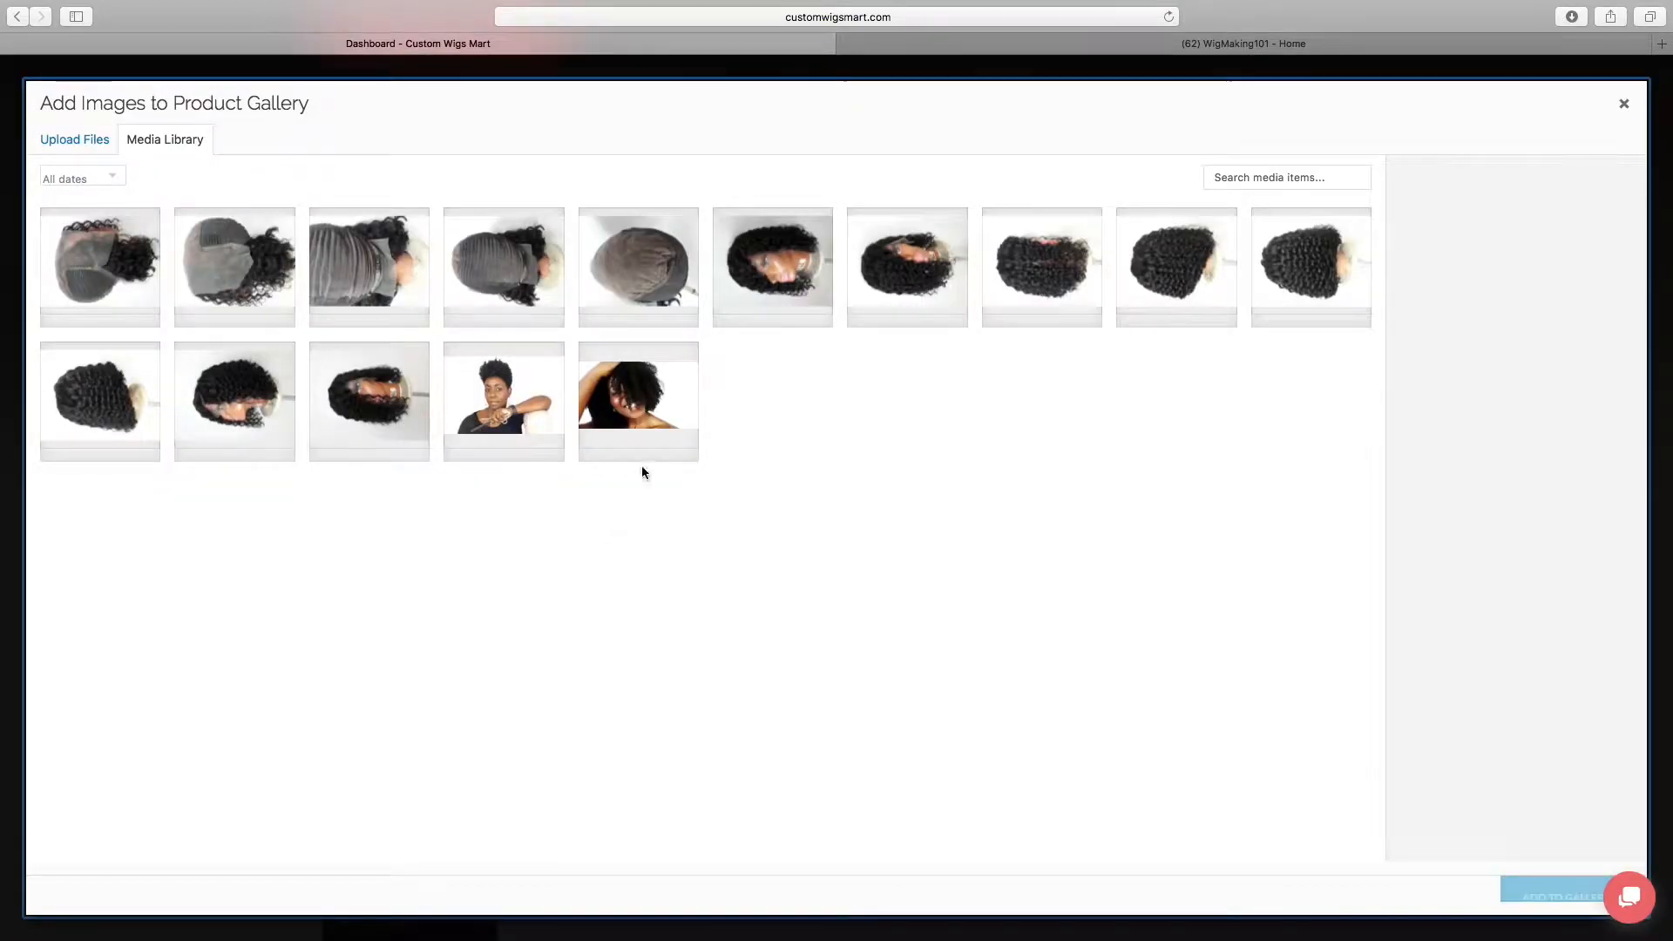
{"action": "left_click", "coordinate": [235, 266]}
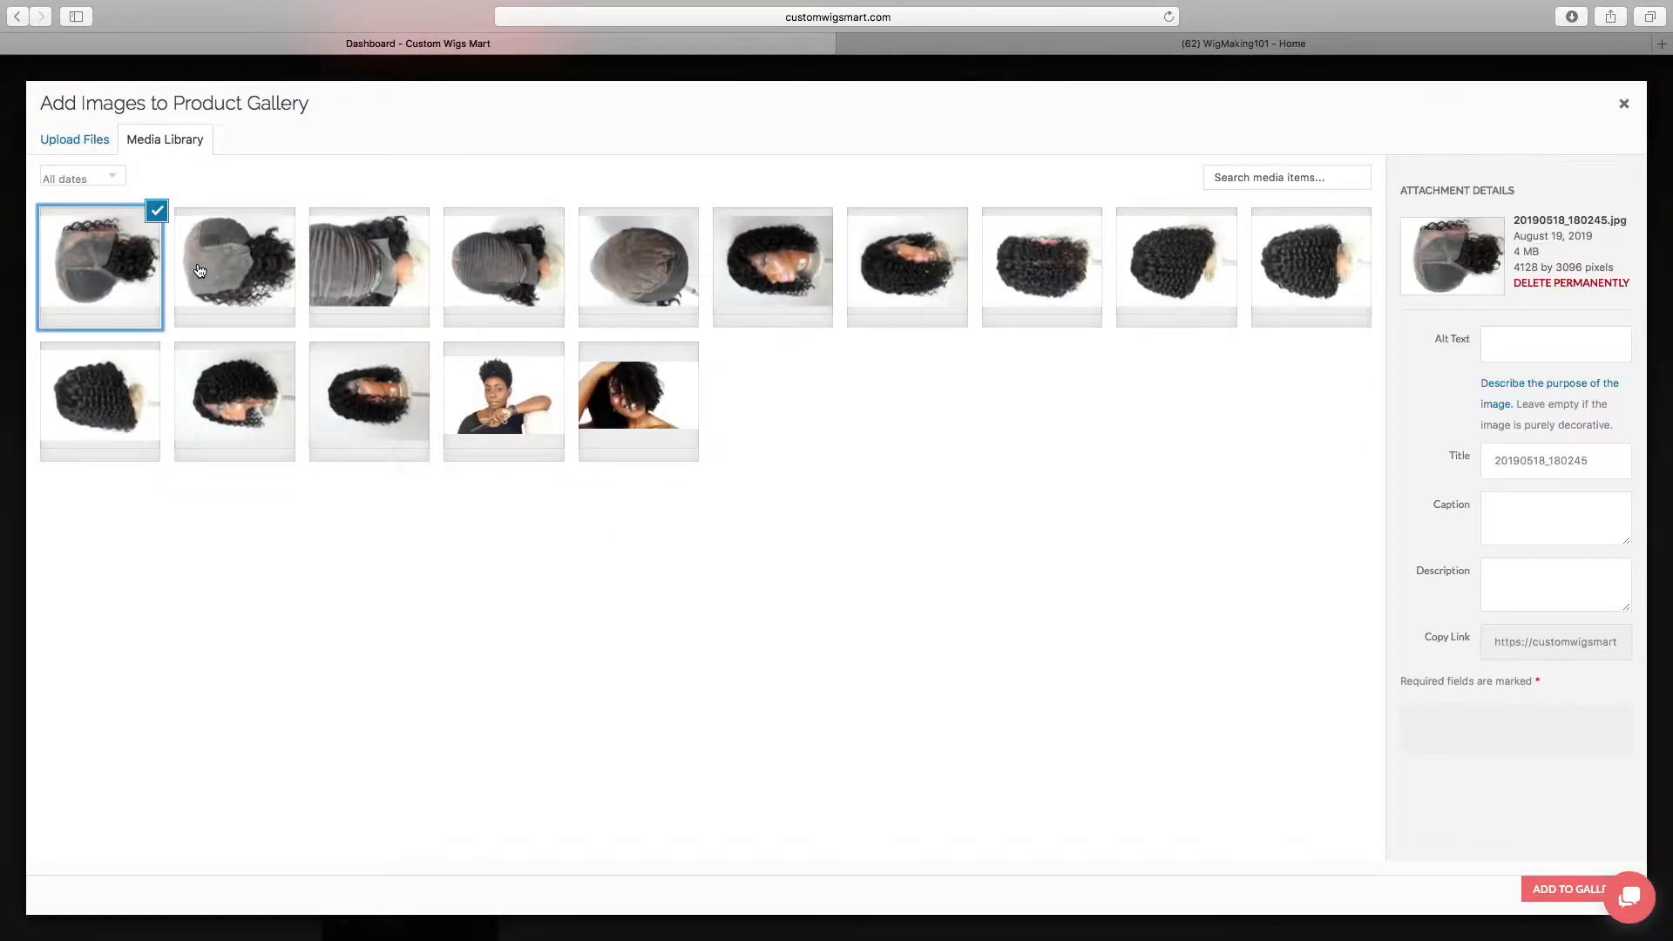
{"action": "left_click", "coordinate": [124, 268]}
{"action": "left_click", "coordinate": [287, 217]}
{"action": "left_click", "coordinate": [133, 244]}
{"action": "left_click", "coordinate": [261, 234]}
{"action": "left_click", "coordinate": [353, 248]}
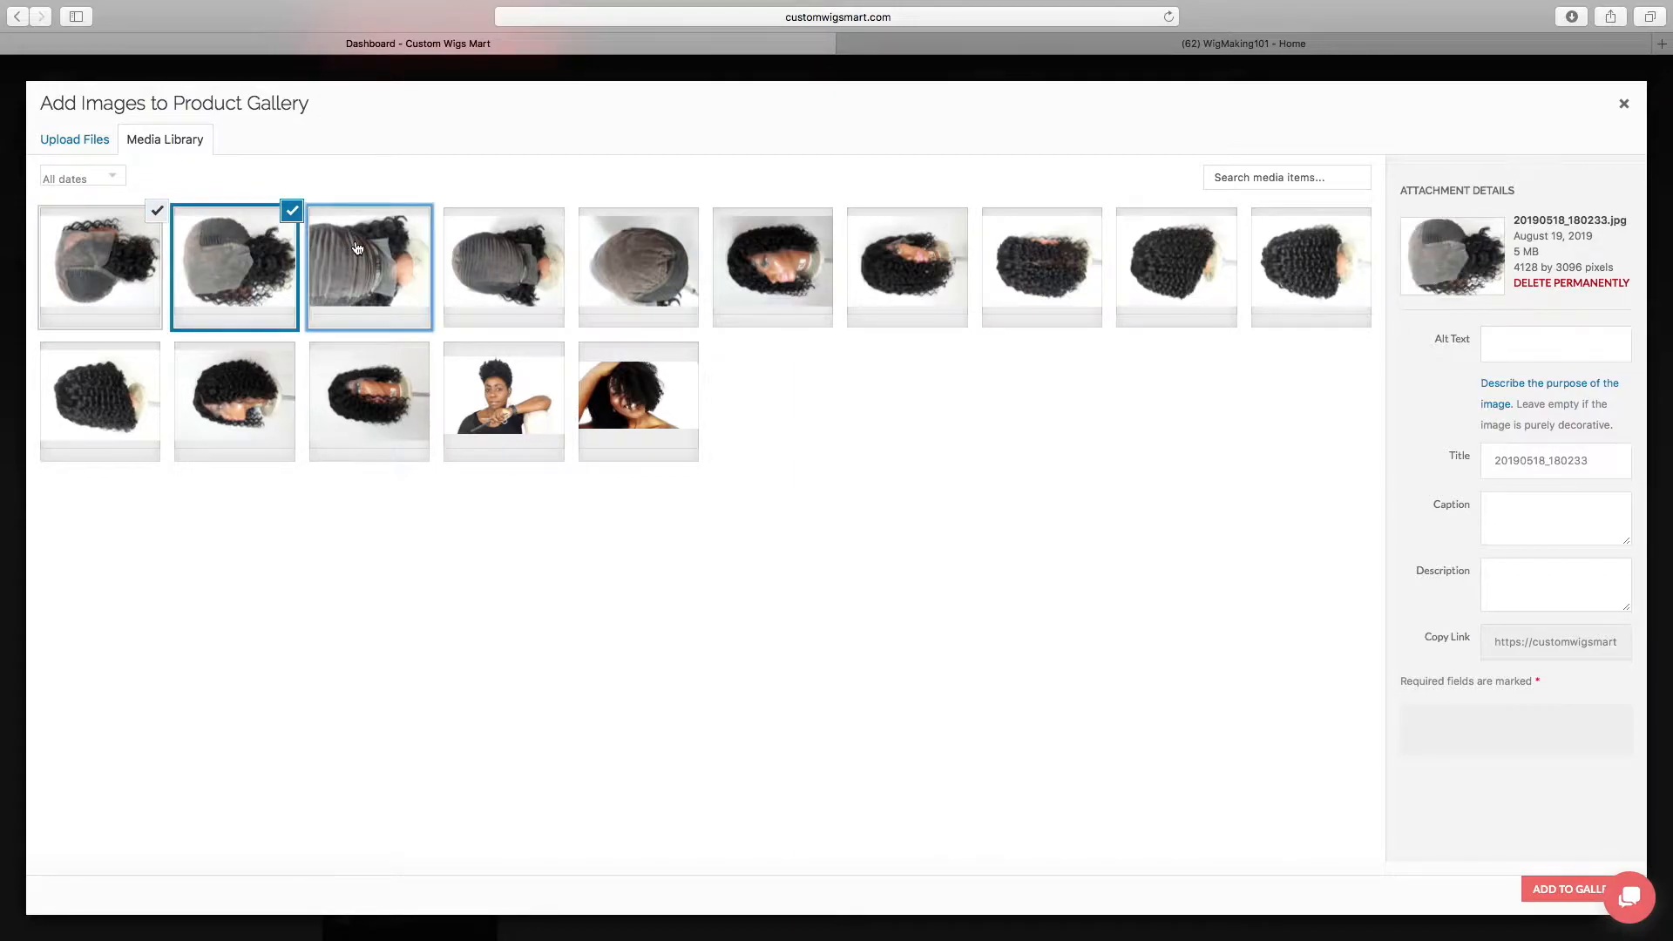
{"action": "left_click", "coordinate": [486, 259]}
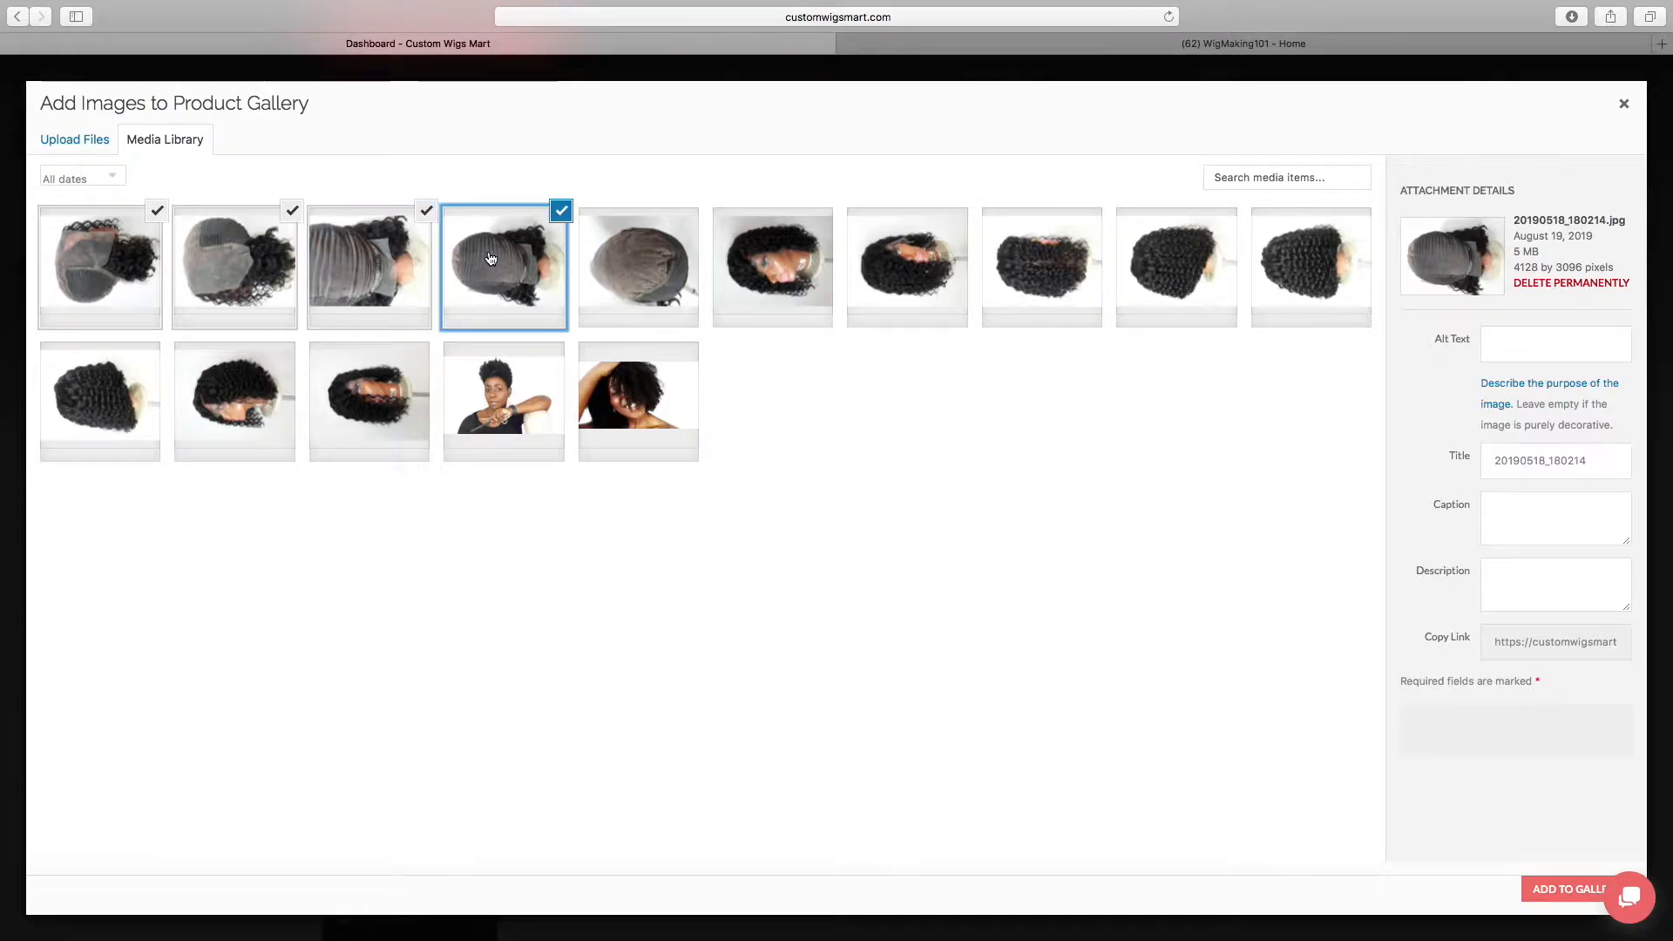
{"action": "left_click", "coordinate": [596, 262]}
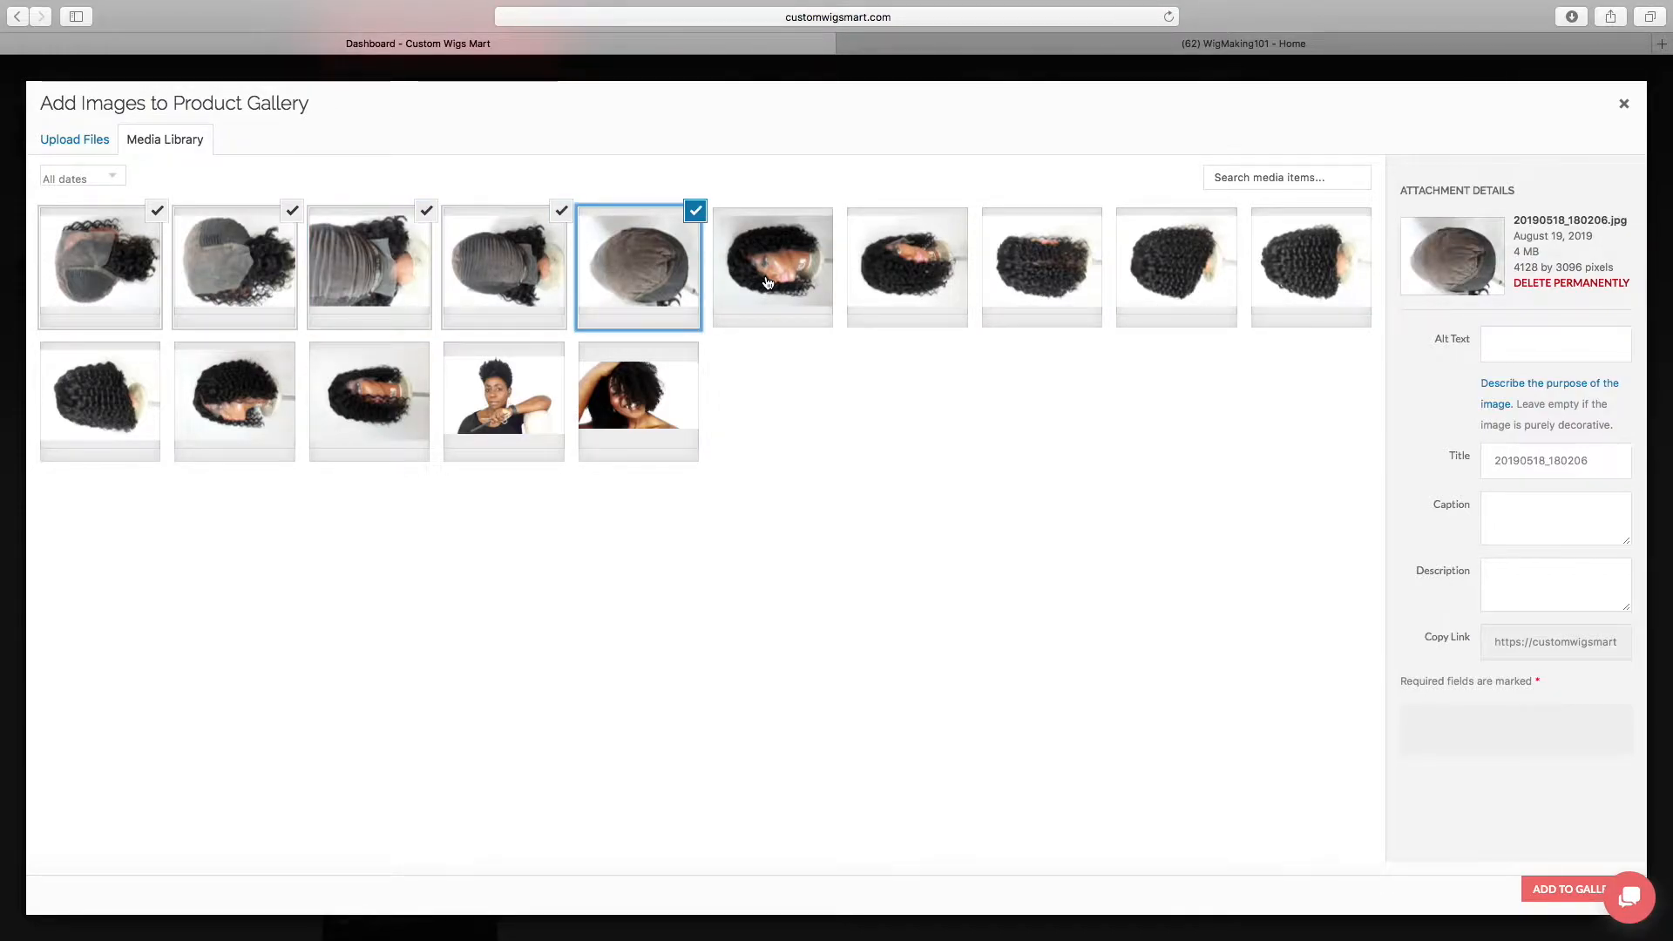
{"action": "left_click", "coordinate": [767, 281]}
{"action": "left_click", "coordinate": [906, 272]}
{"action": "left_click", "coordinate": [1054, 274]}
{"action": "left_click", "coordinate": [1158, 274]}
{"action": "left_click", "coordinate": [1298, 270]}
{"action": "left_click", "coordinate": [104, 396]}
{"action": "left_click", "coordinate": [231, 397]}
{"action": "left_click", "coordinate": [321, 387]}
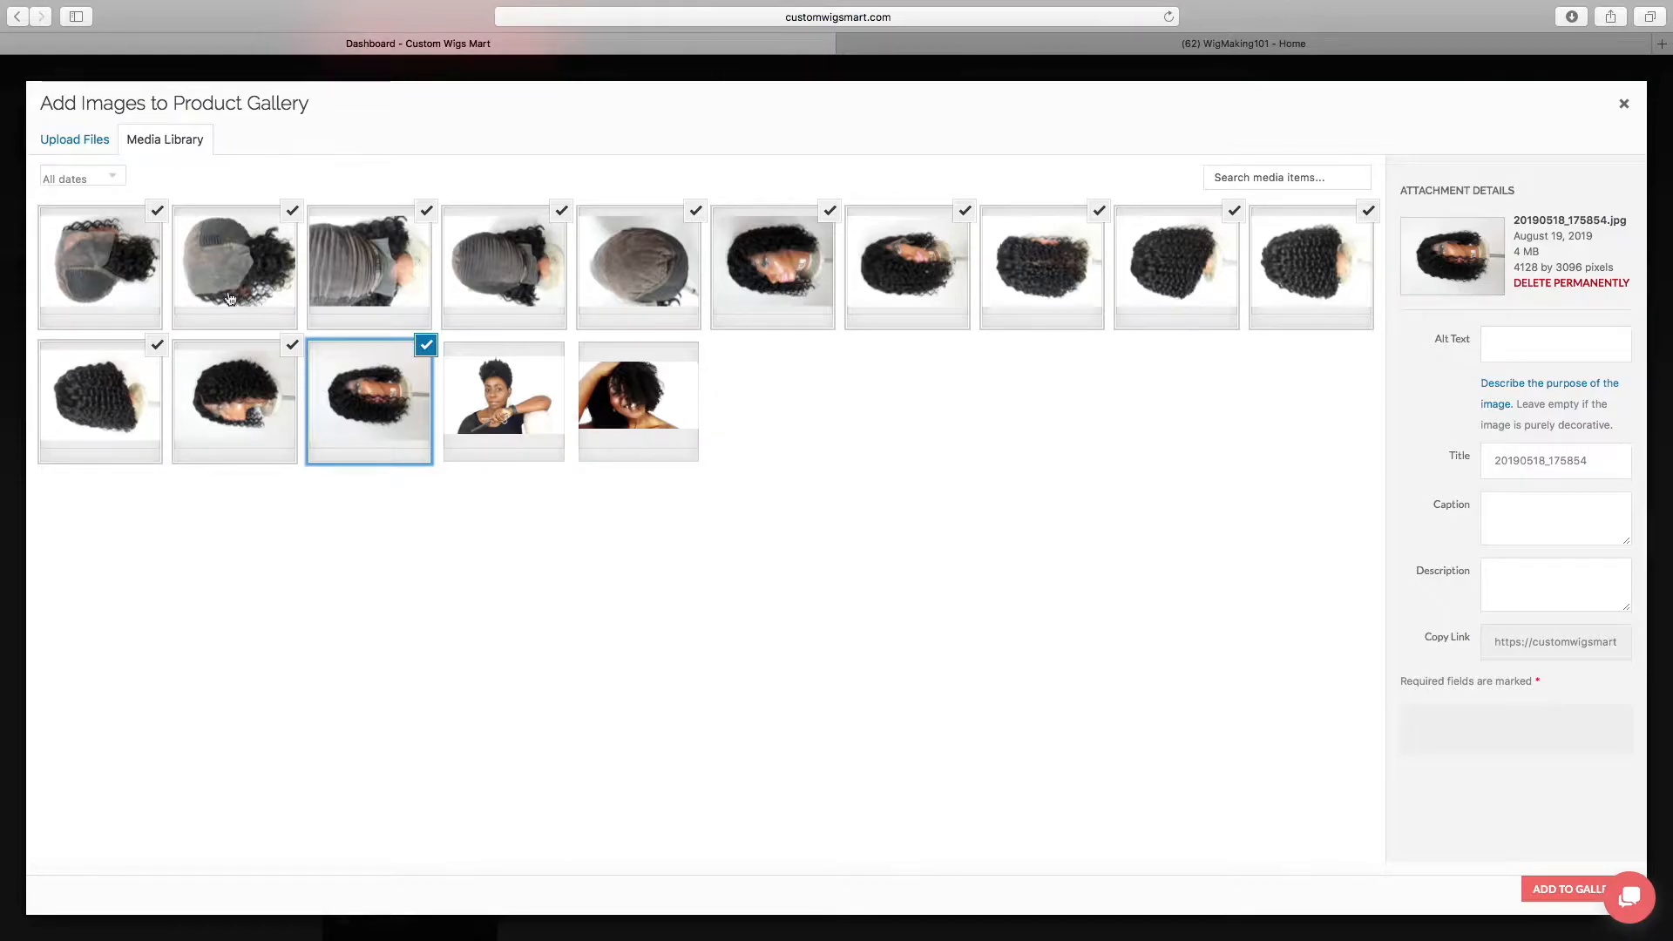
{"action": "left_click", "coordinate": [1594, 888]}
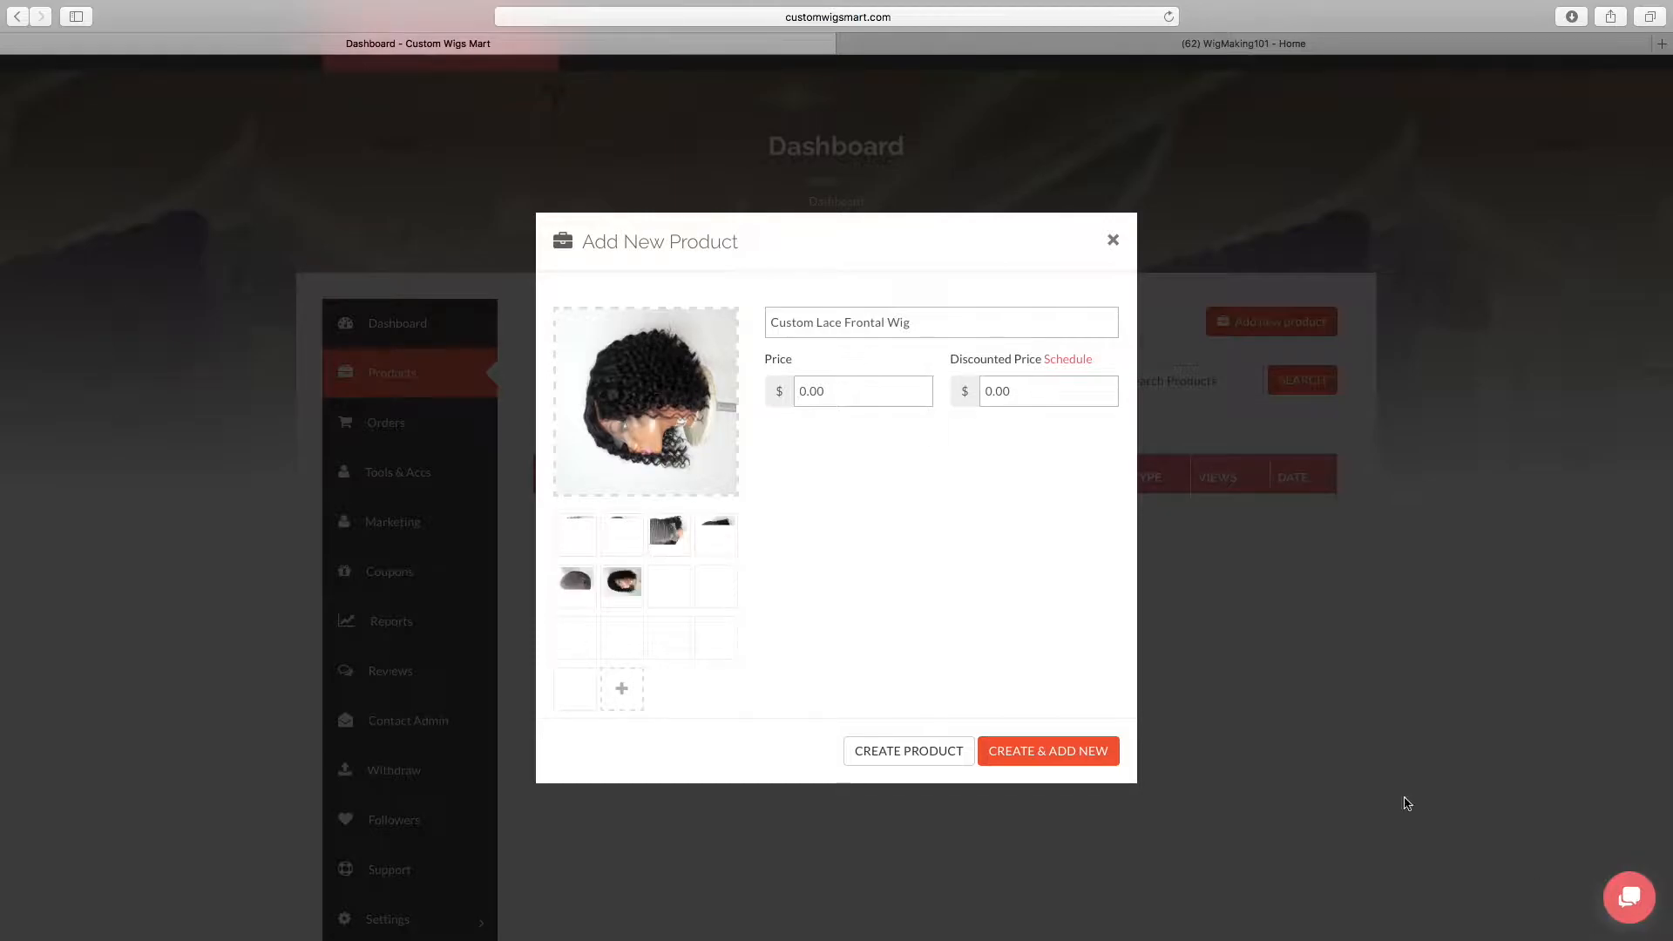
{"action": "mouse_move", "coordinate": [568, 654]}
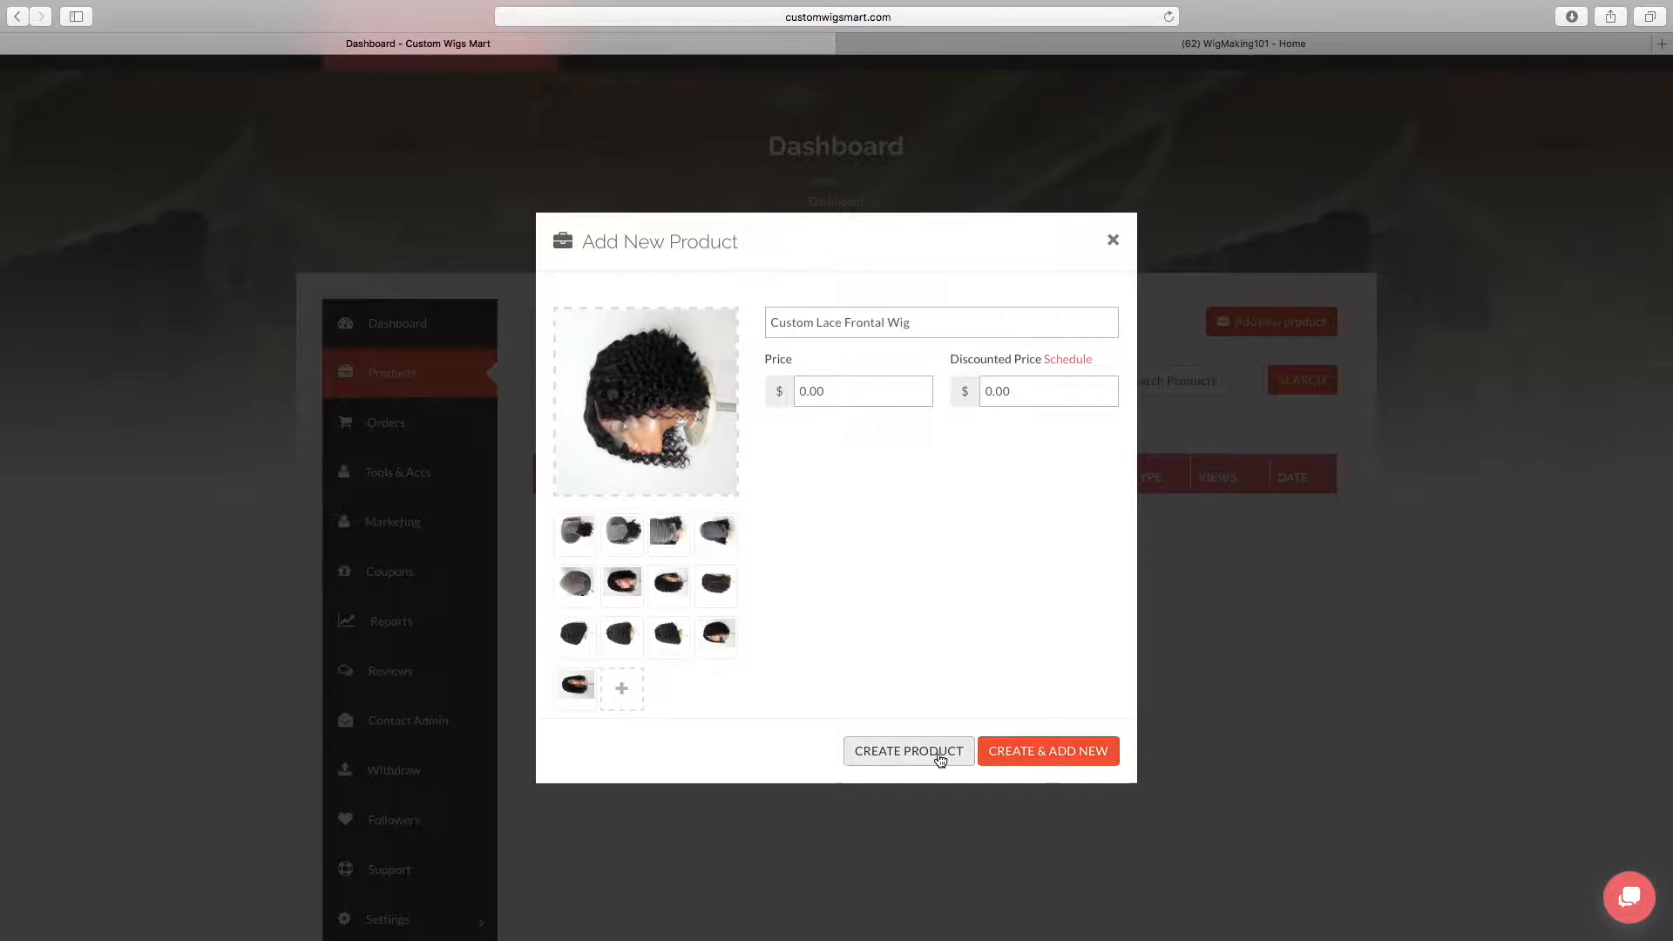
Try to create the product without a category, then assign it the 13X4 Frontal category
{"action": "left_click", "coordinate": [1031, 762]}
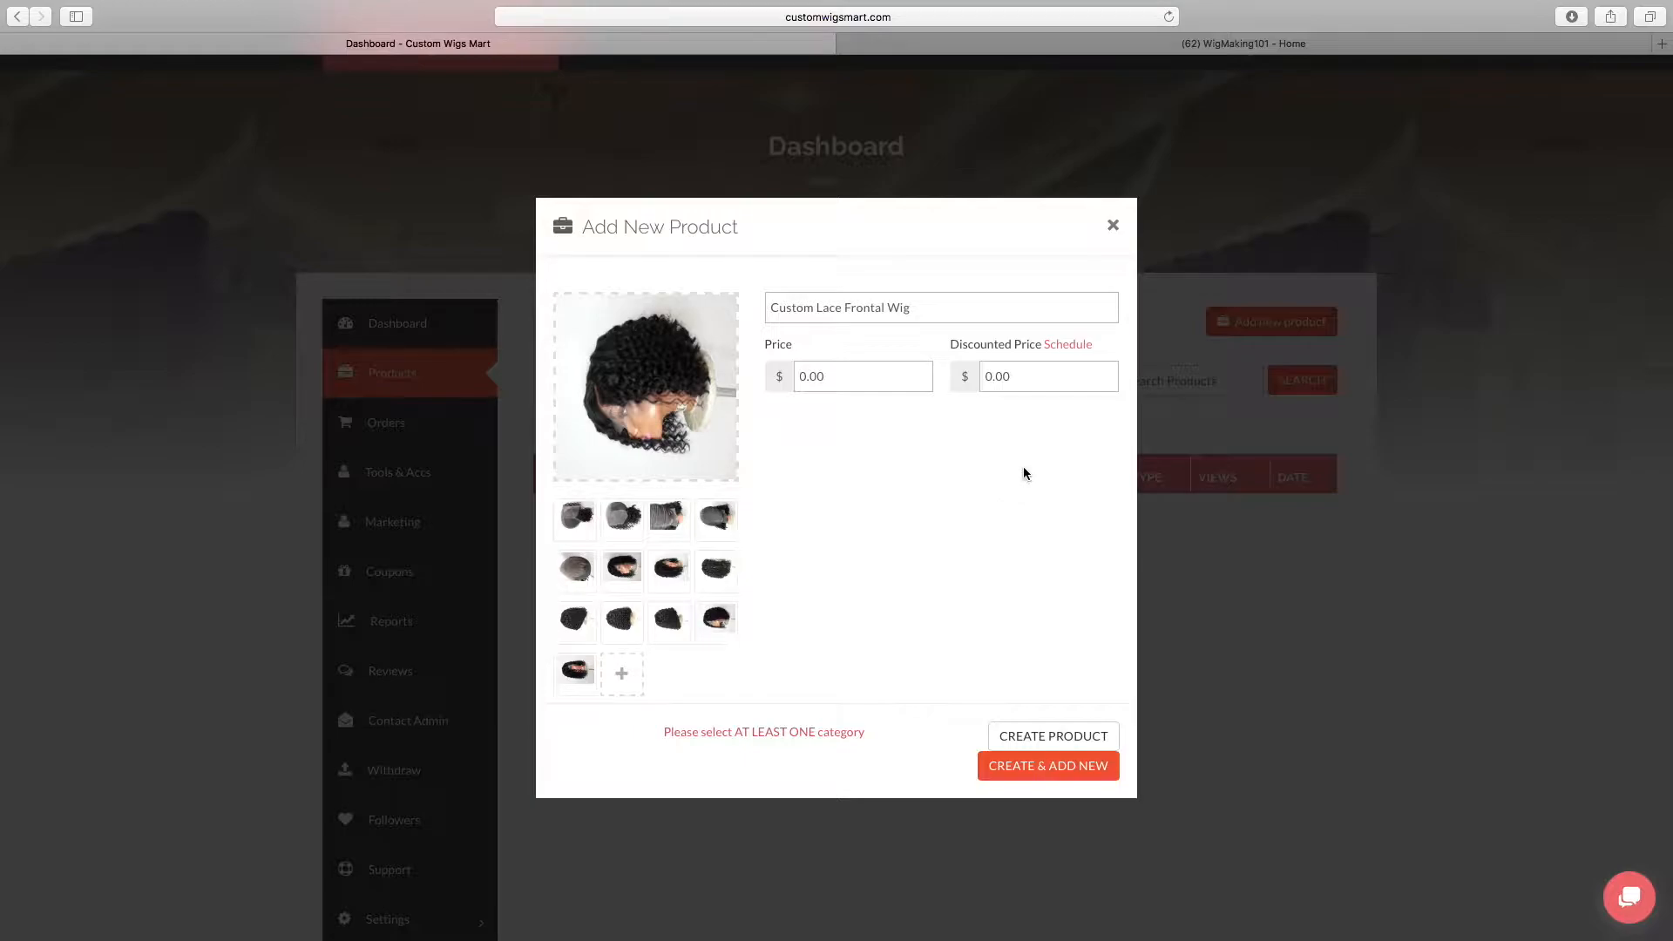
{"action": "scroll", "coordinate": [960, 615], "scroll_direction": "down", "scroll_amount": 4}
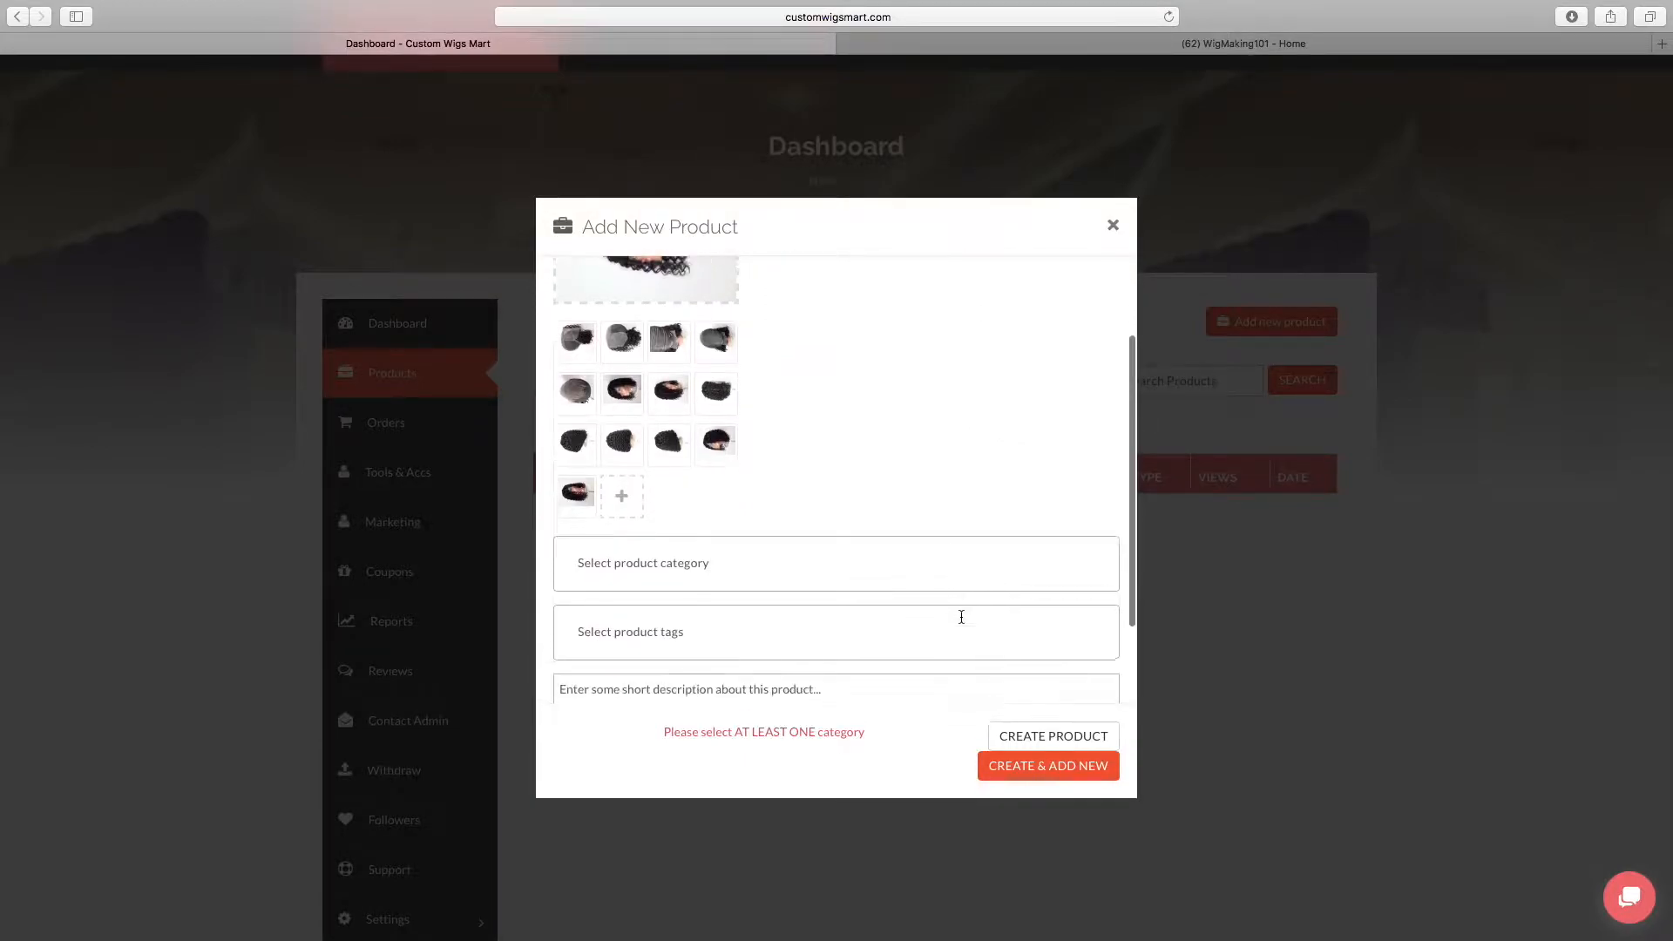
{"action": "scroll", "coordinate": [961, 617], "scroll_direction": "down", "scroll_amount": 3}
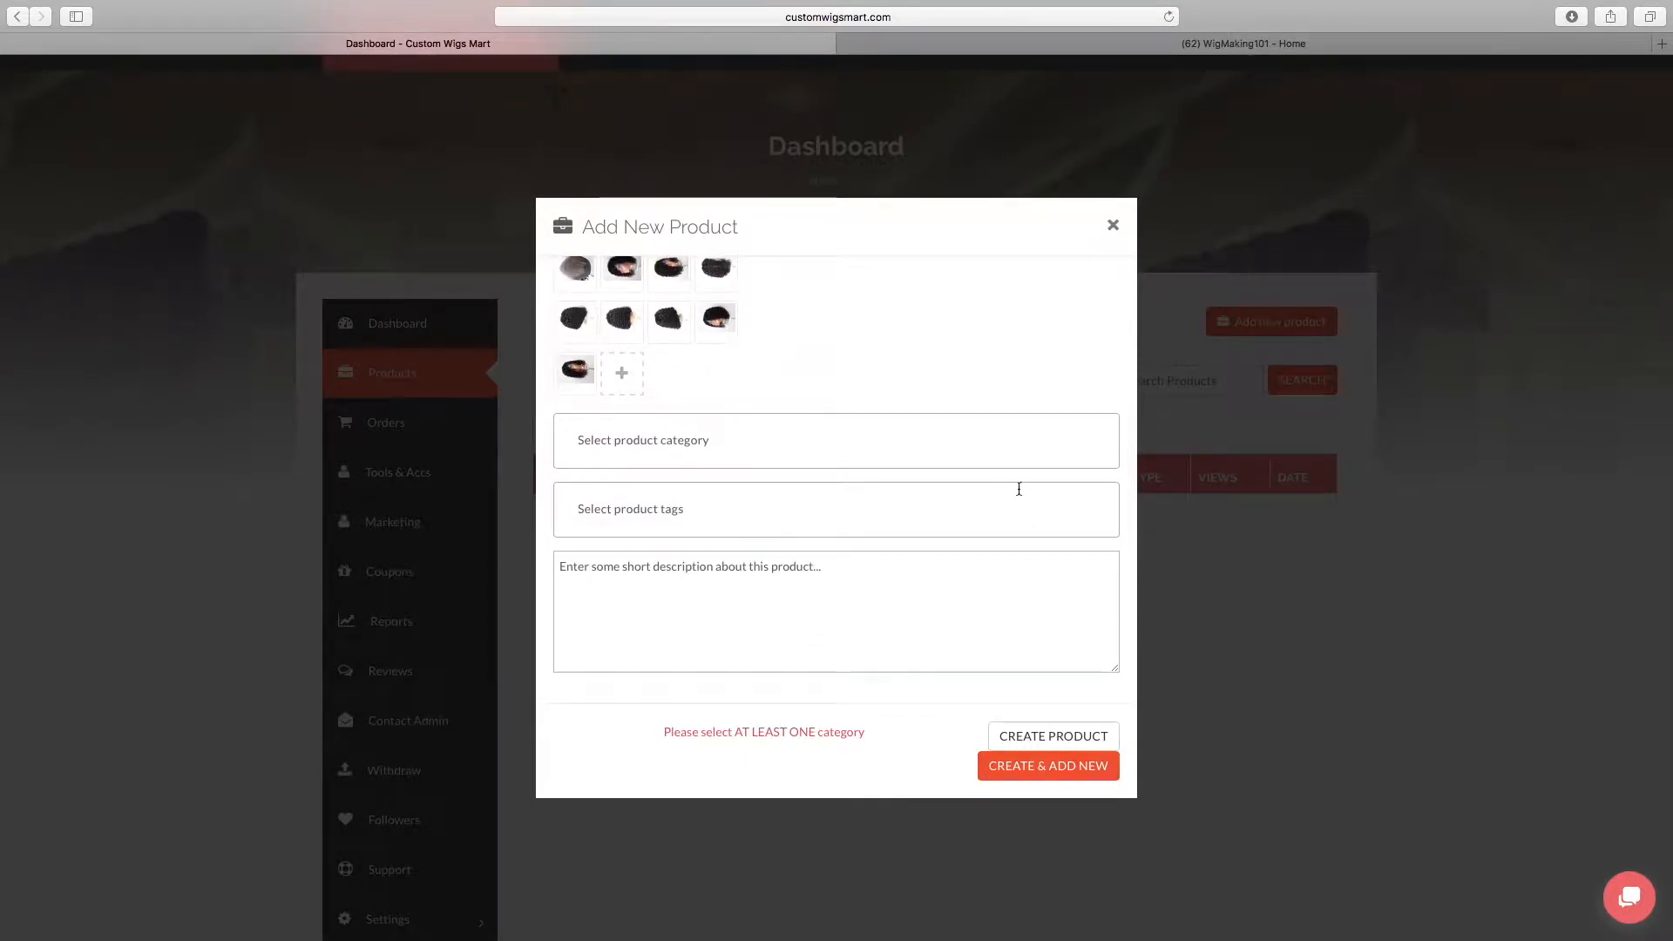
{"action": "left_click", "coordinate": [705, 442]}
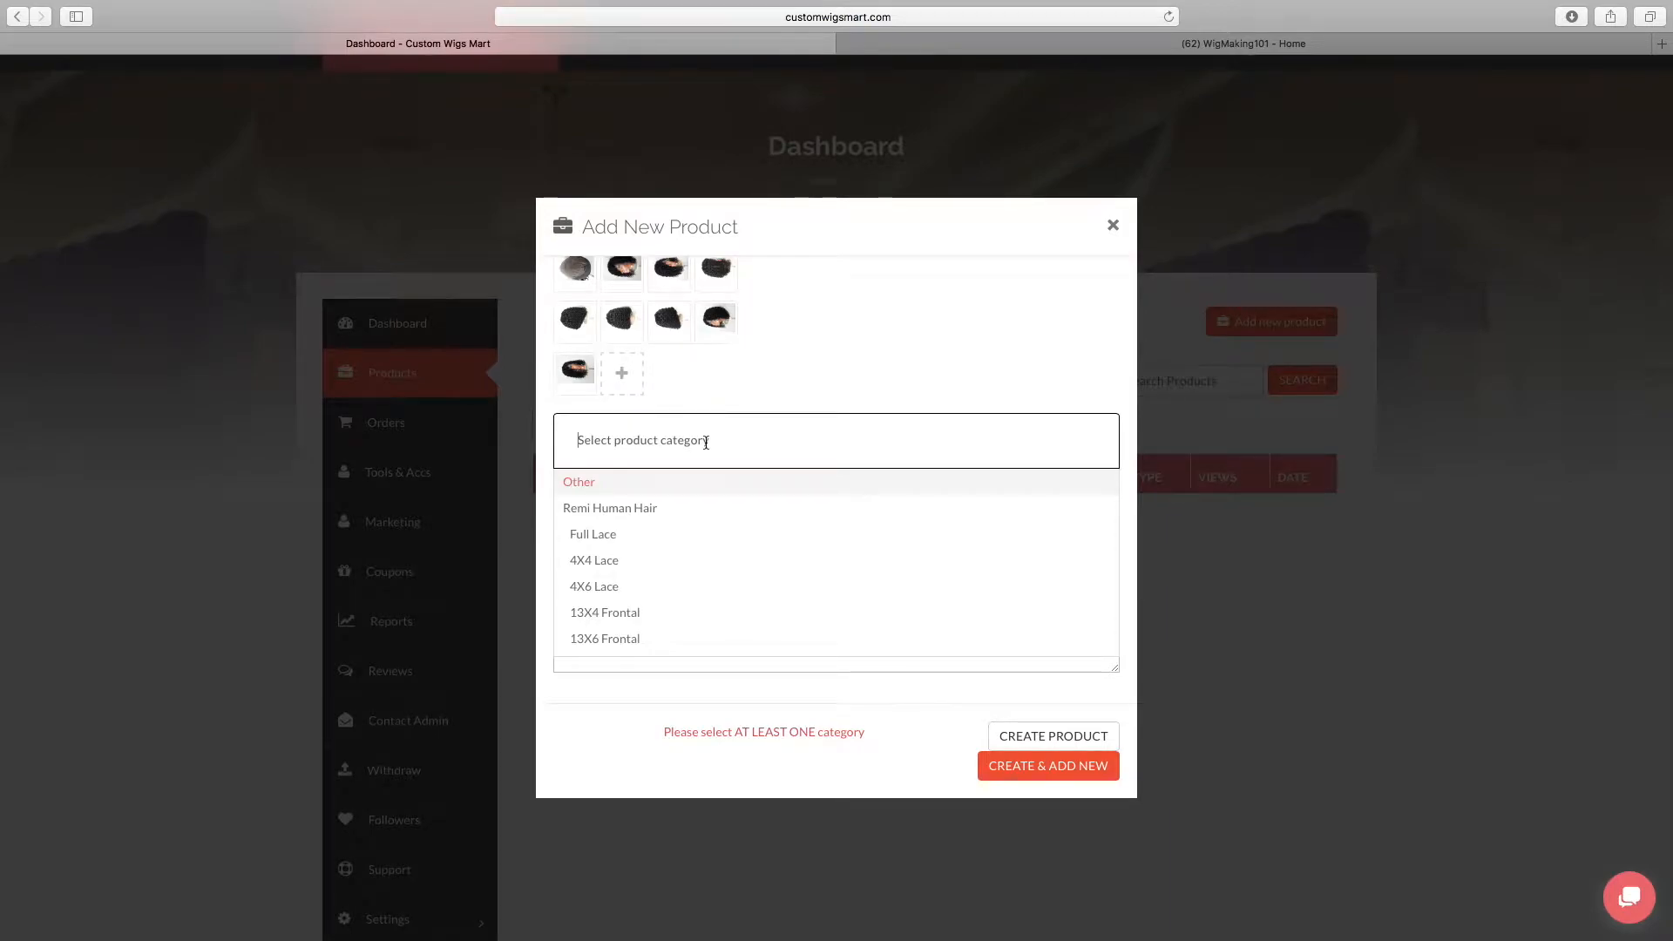
{"action": "scroll", "coordinate": [674, 592], "scroll_direction": "down", "scroll_amount": 2}
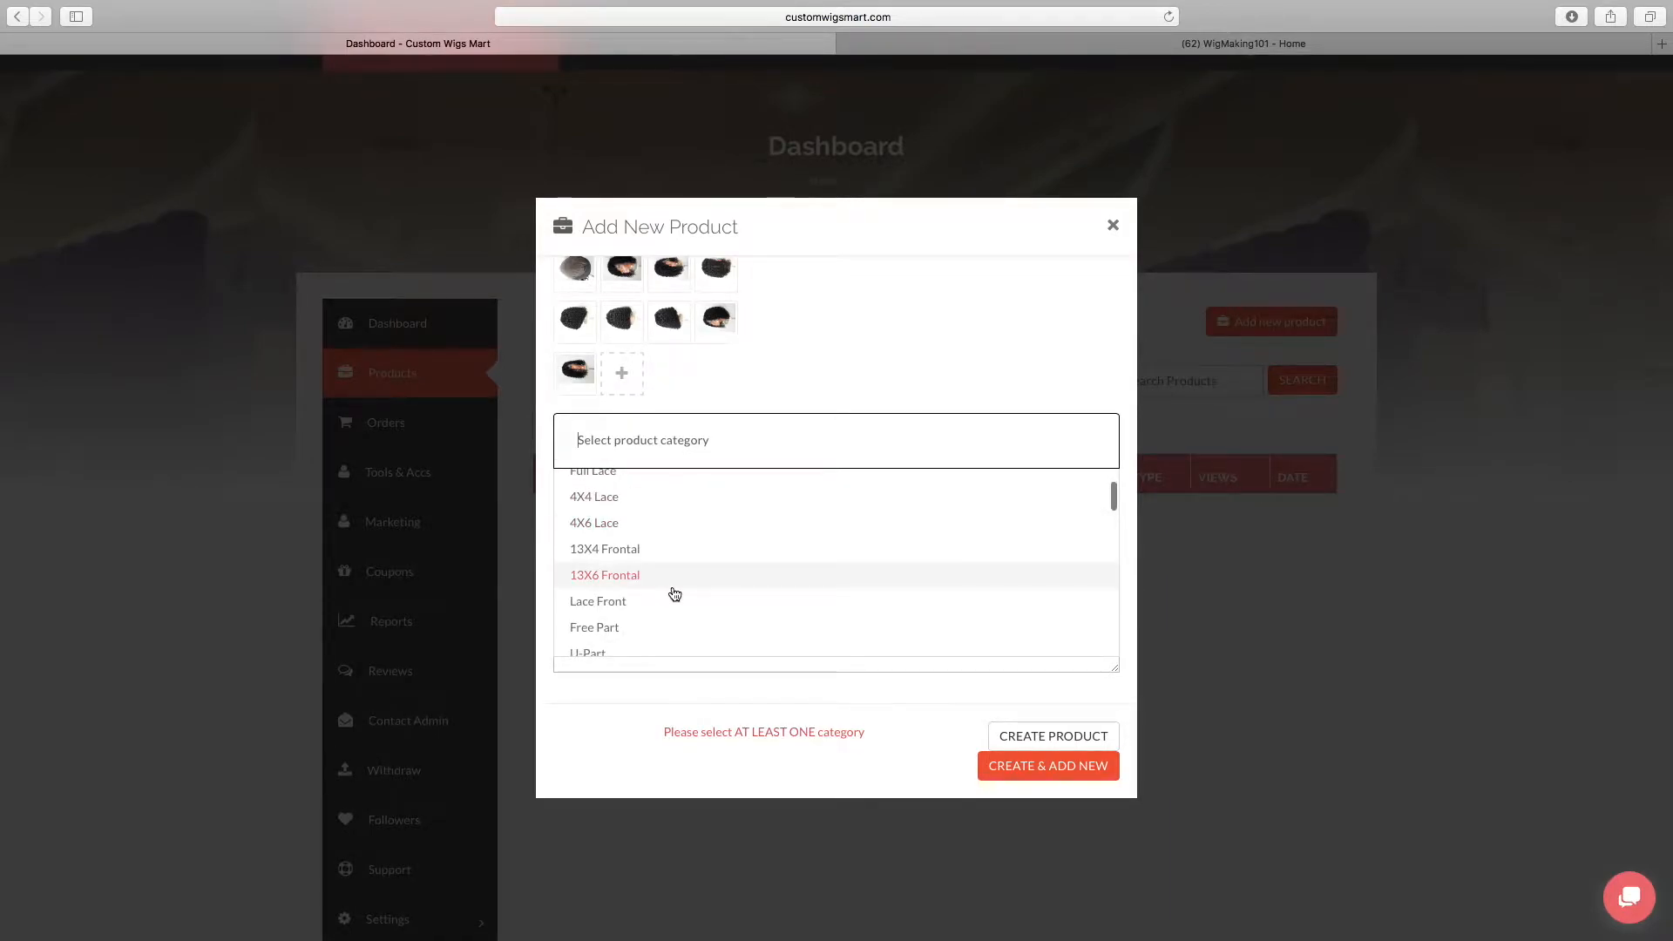
{"action": "left_click", "coordinate": [664, 557]}
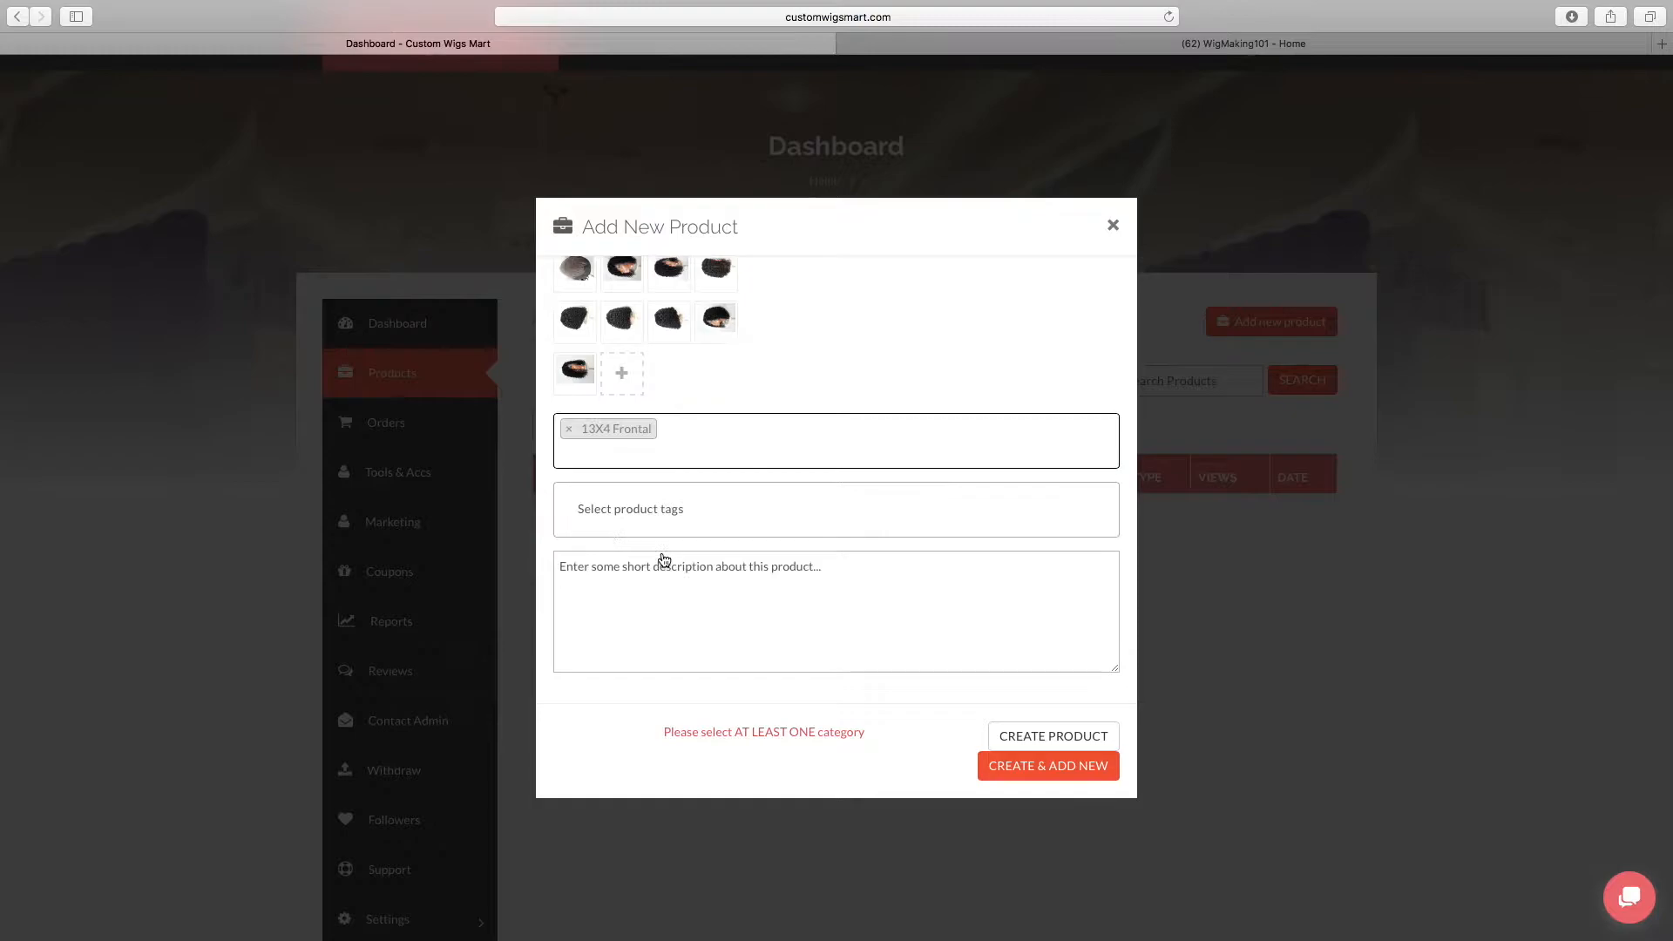
Tag the product with unprocessed human hair, Loose Wave and Bob Wig
{"action": "left_click", "coordinate": [766, 512]}
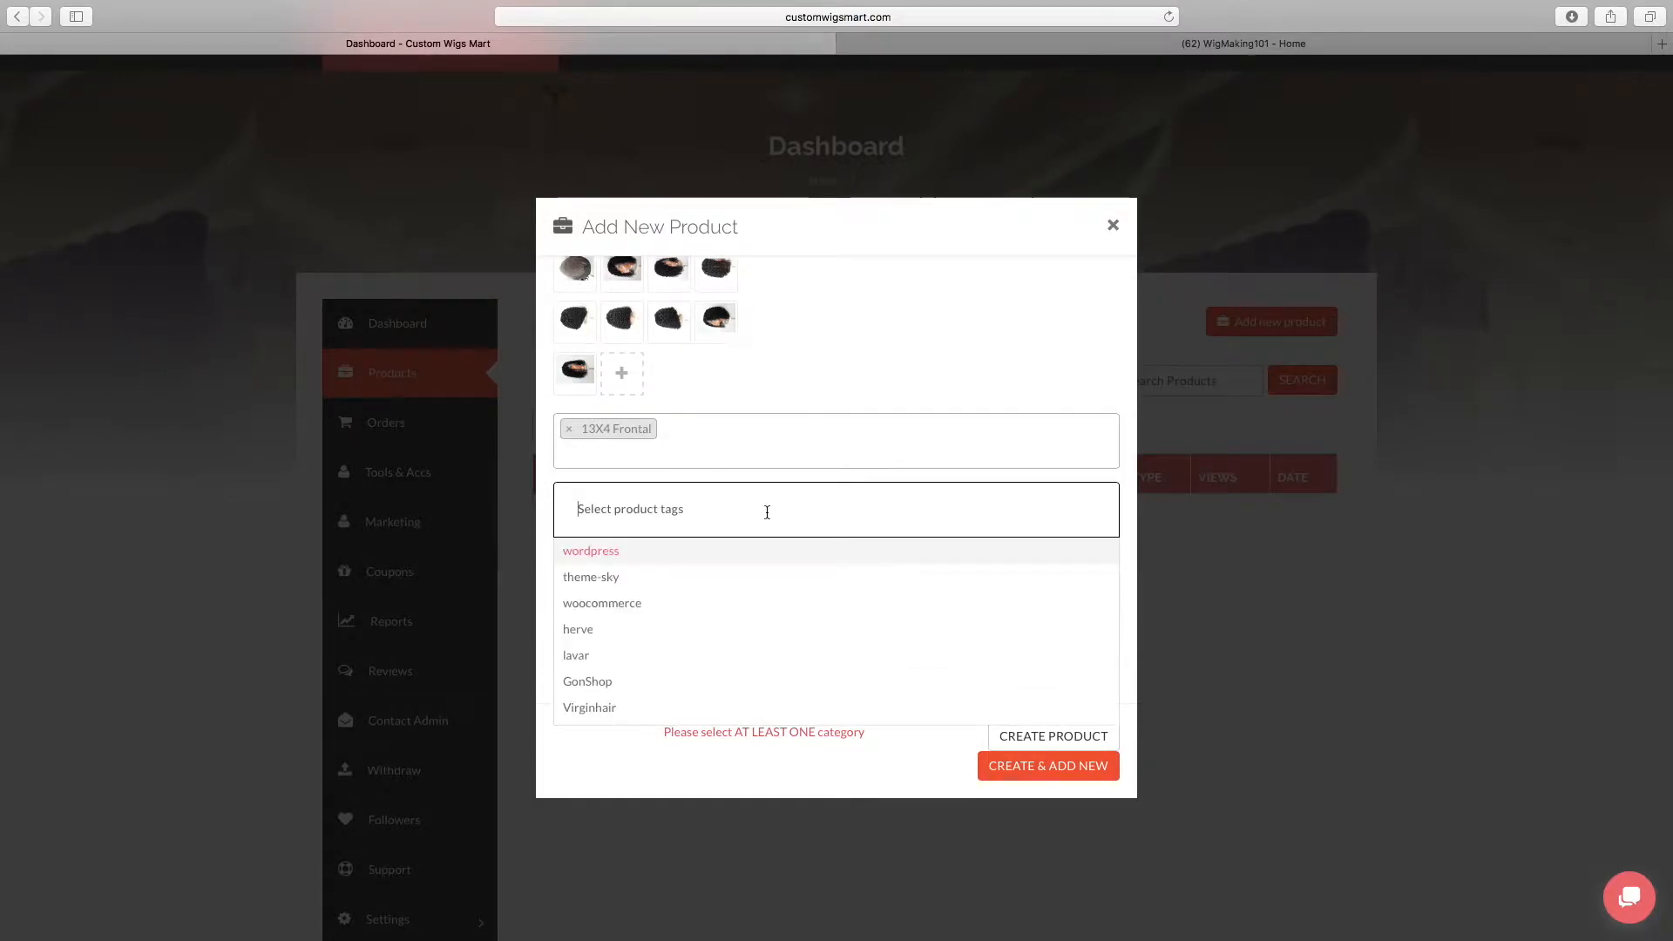
{"action": "type", "text": "human hair"}
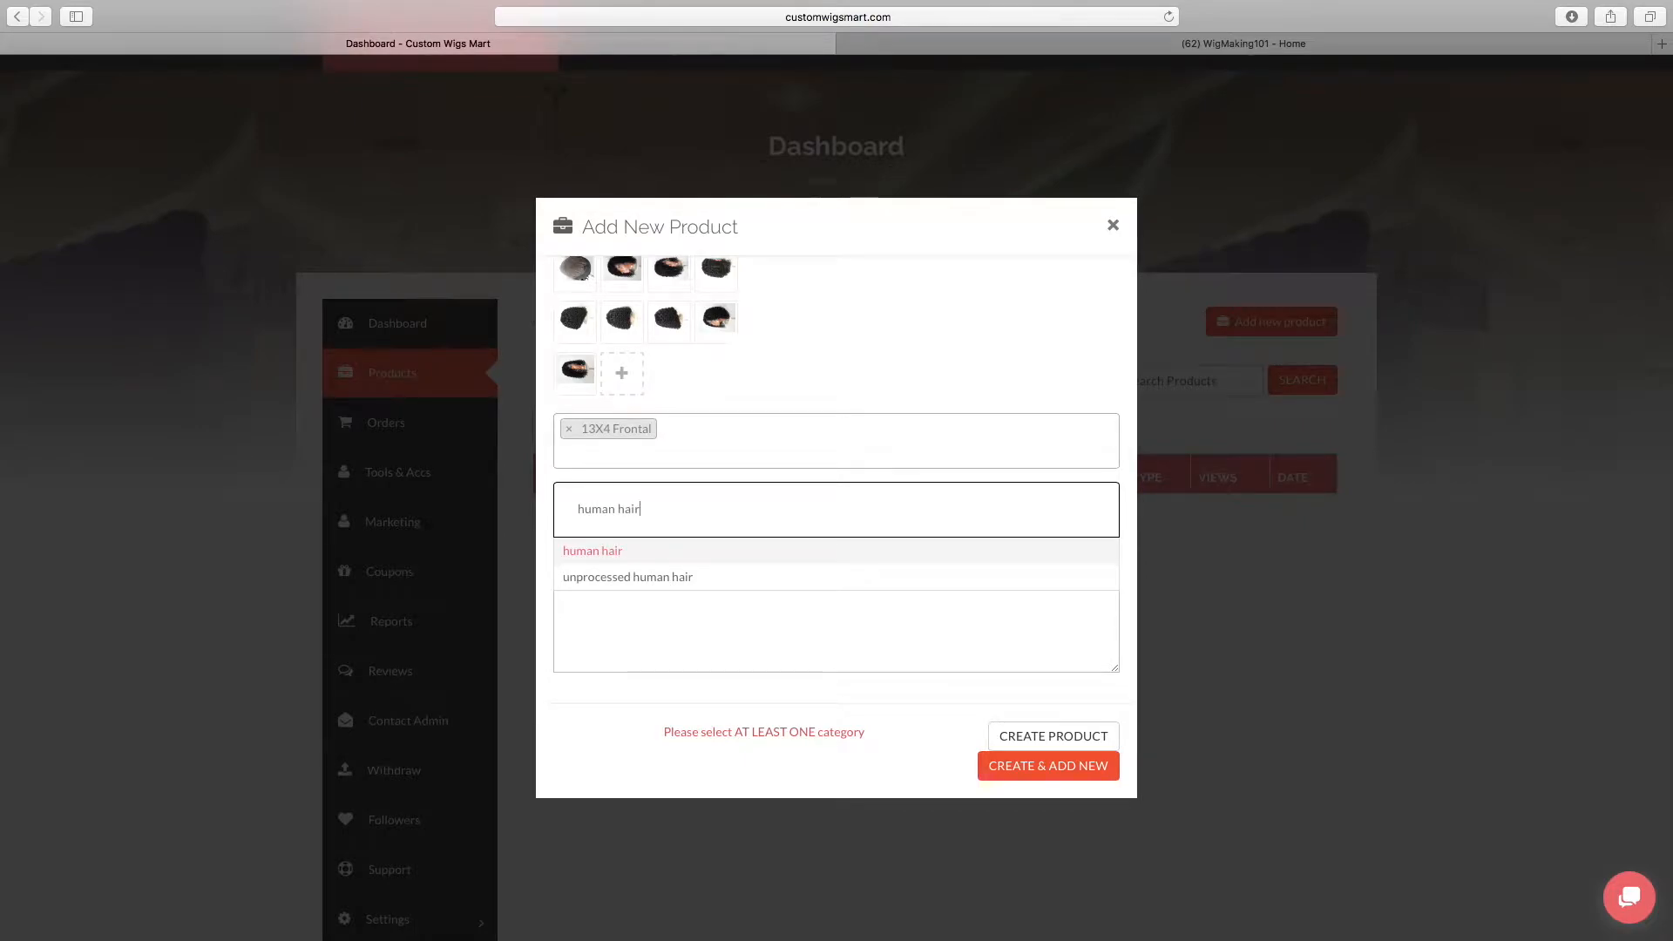
{"action": "left_click", "coordinate": [754, 580]}
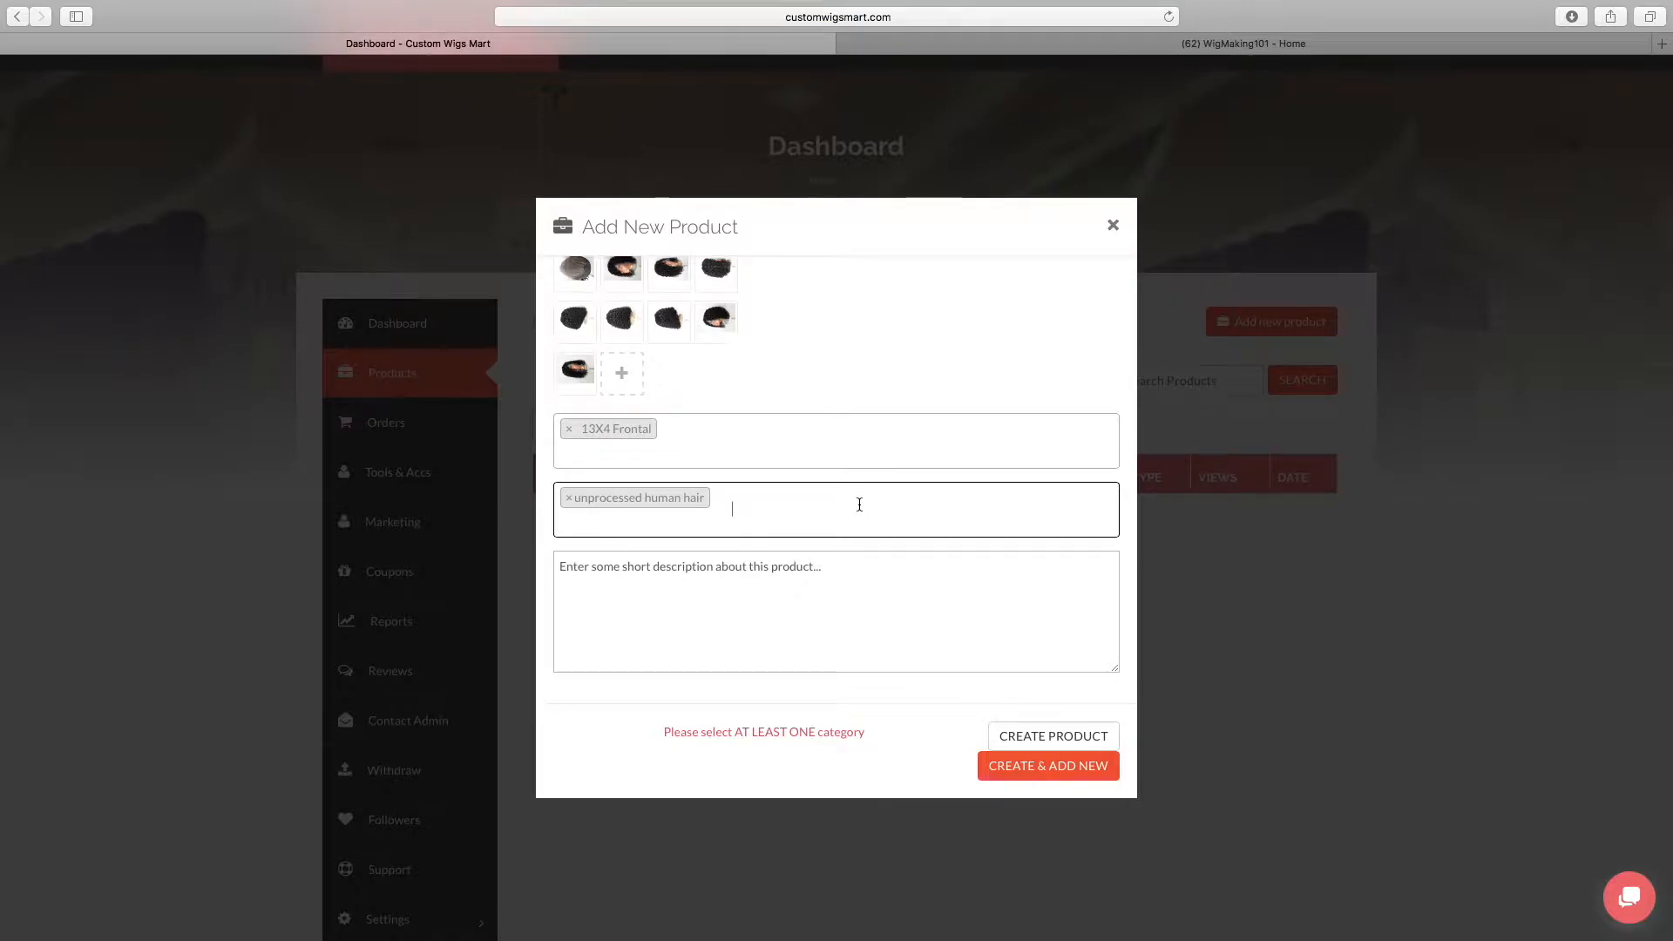
{"action": "type", "text": "wav"}
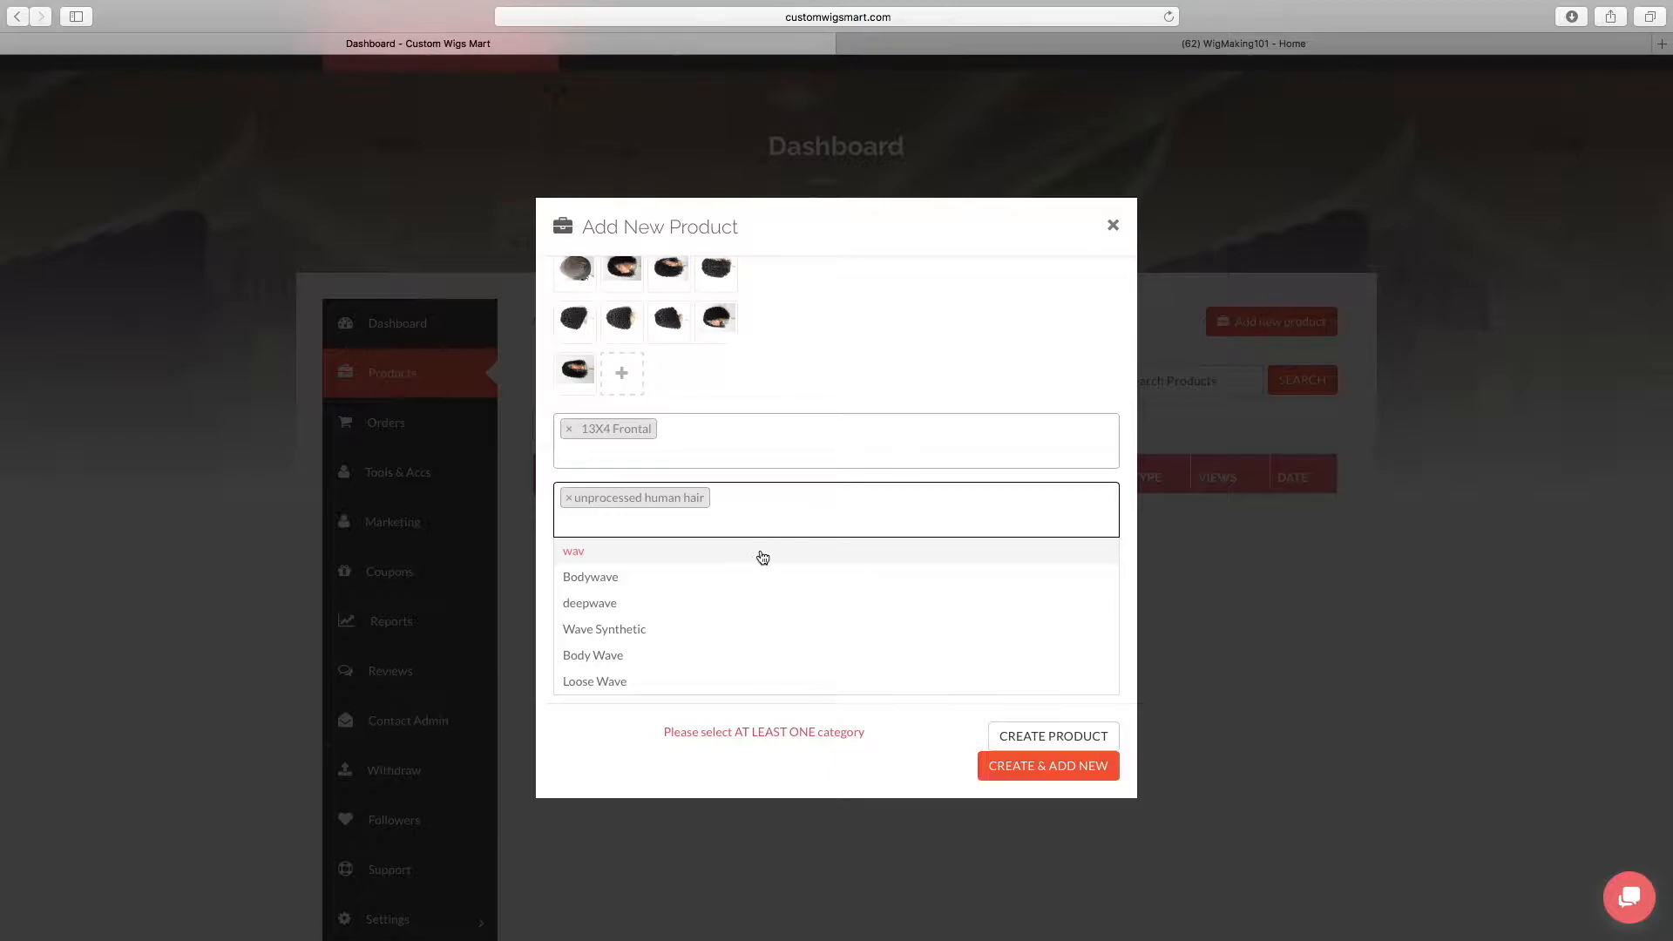
{"action": "left_click", "coordinate": [665, 680]}
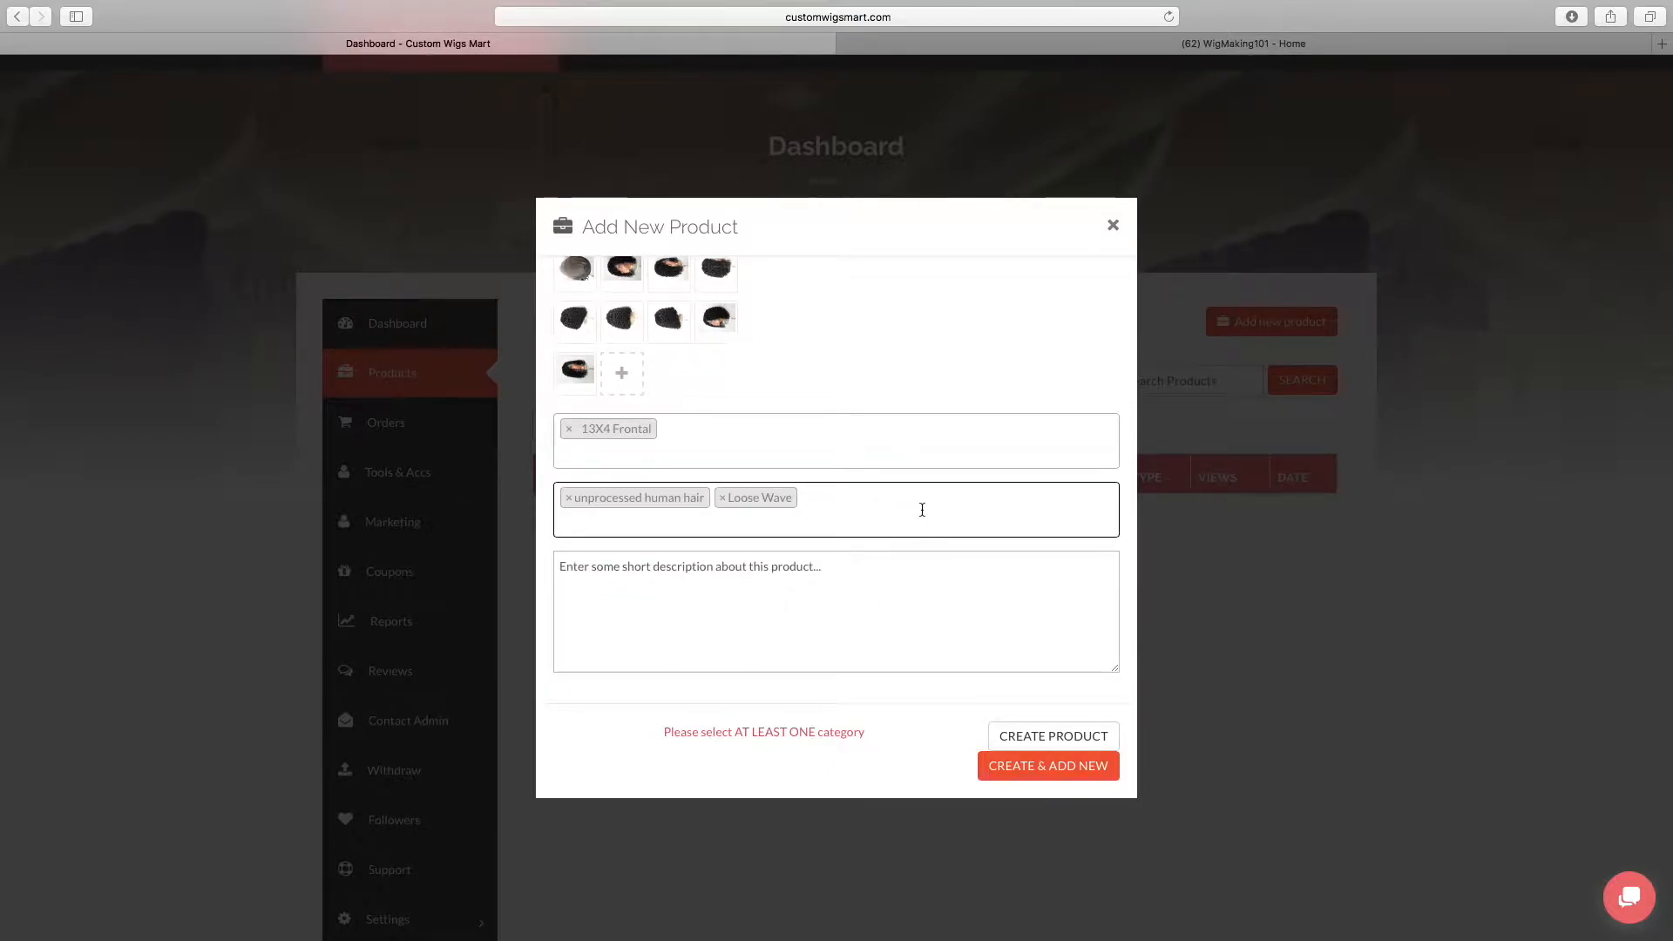
{"action": "left_click", "coordinate": [922, 510]}
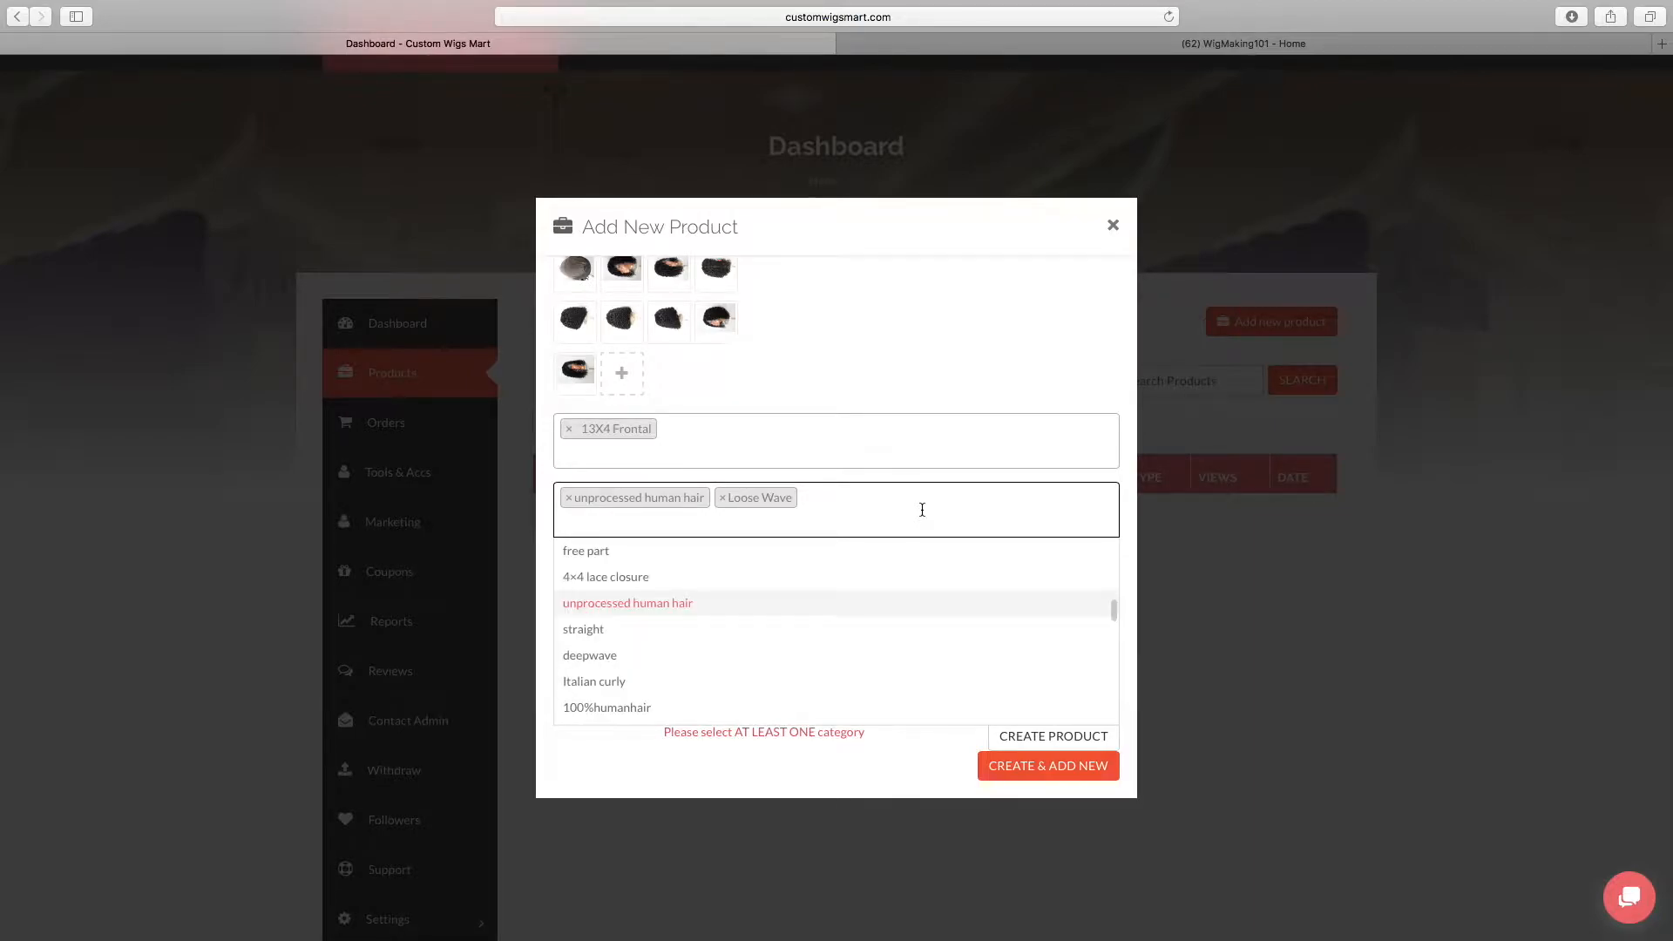
{"action": "left_click", "coordinate": [921, 510]}
{"action": "type", "text": "bob"}
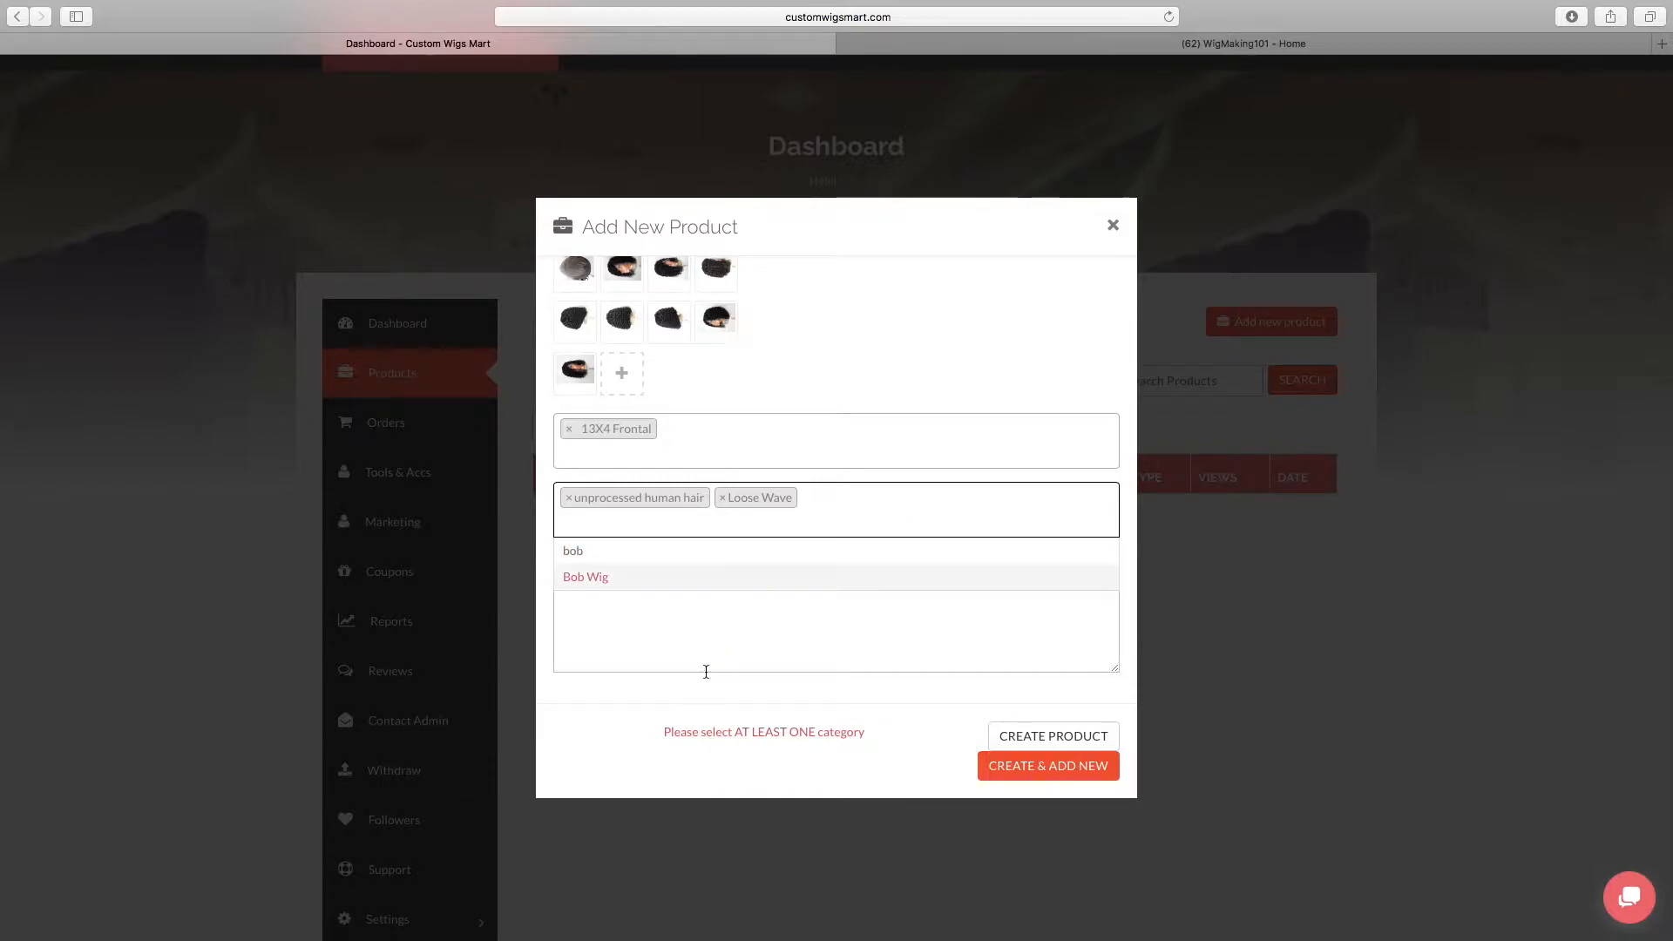
{"action": "left_click", "coordinate": [692, 578]}
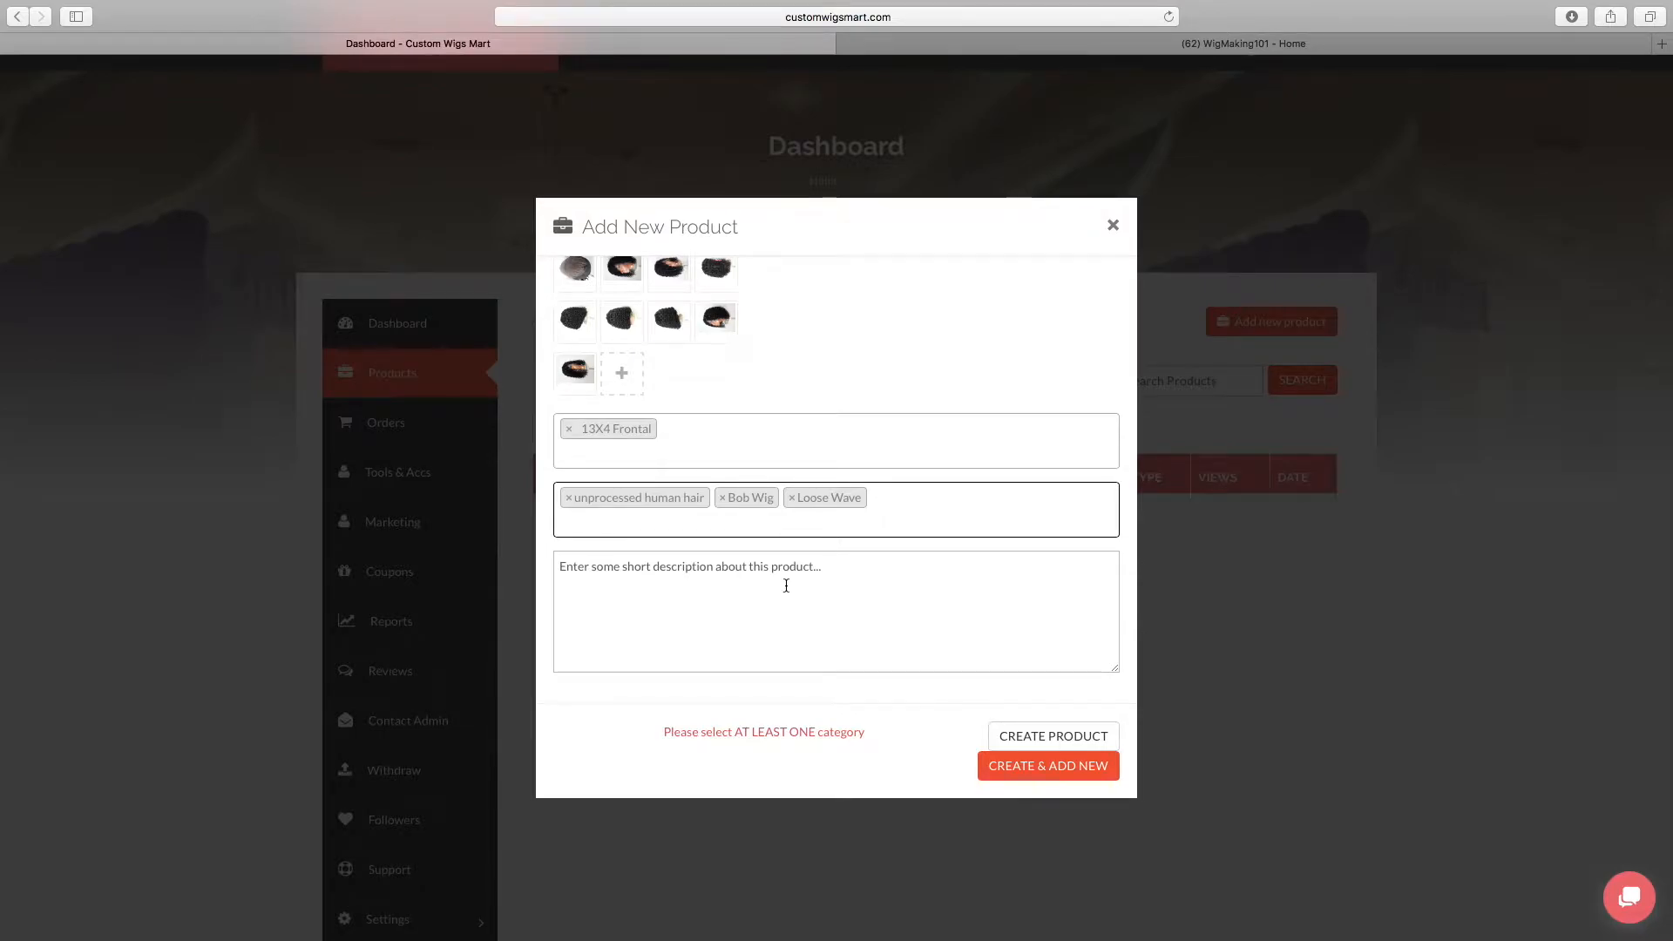
Copy the processing and shipping time notice and wig specifications, Material through Density, from the Pages document into the product's short description and review them
{"action": "key", "text": "ctrl+Left"}
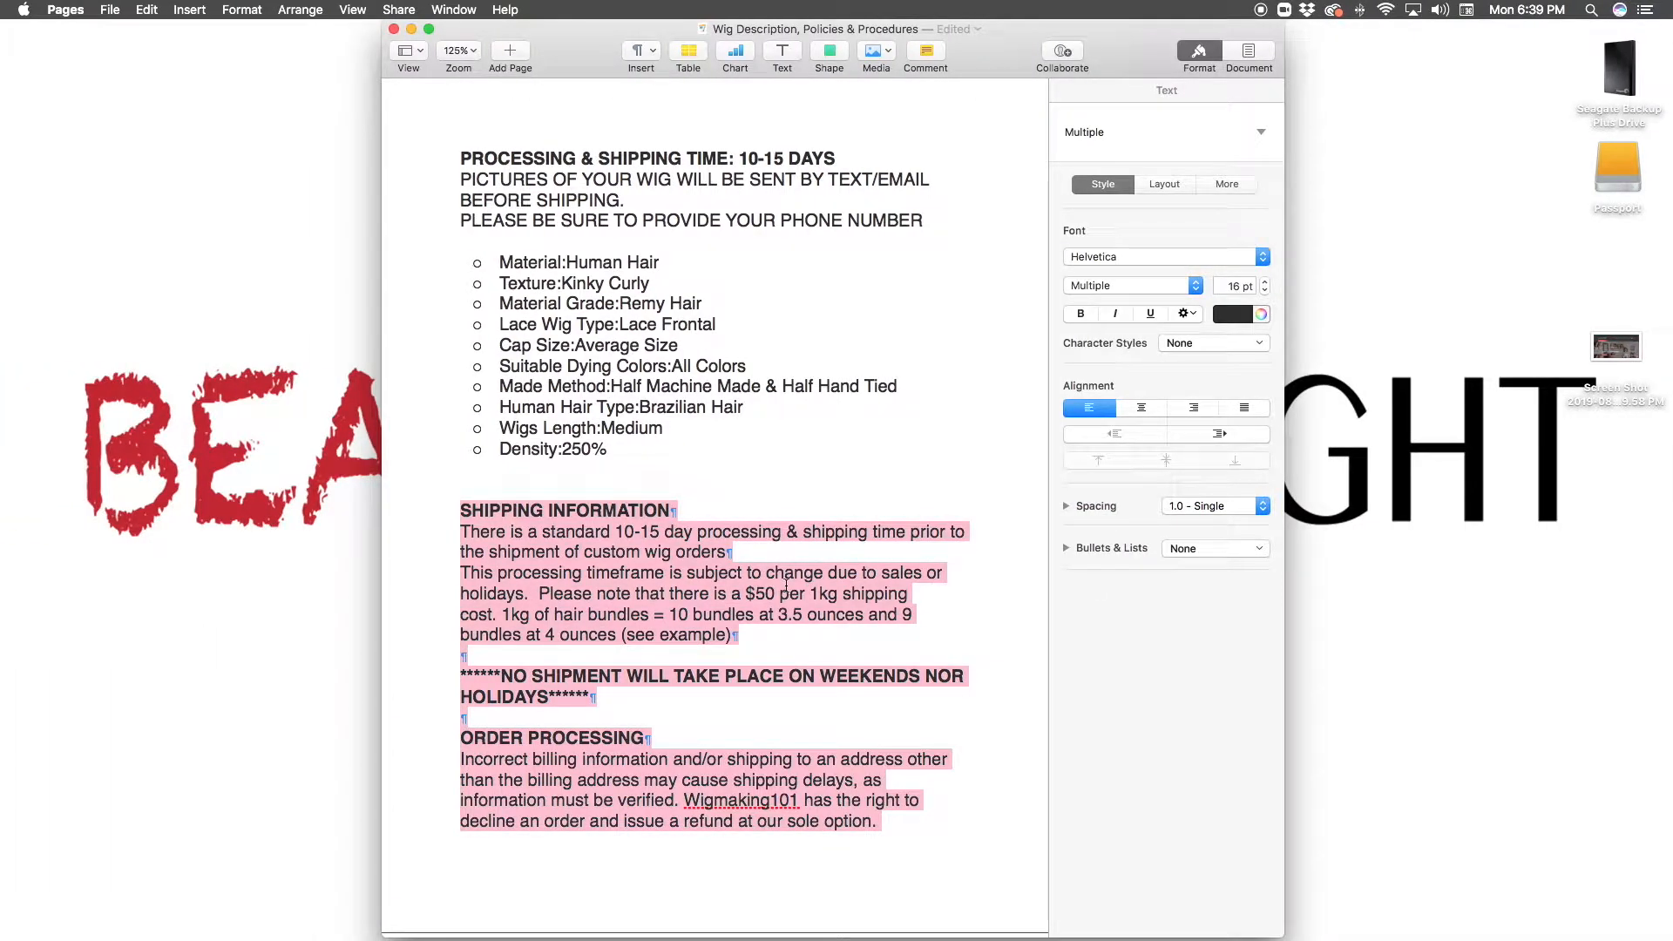
{"action": "scroll", "coordinate": [751, 413], "scroll_direction": "up", "scroll_amount": 1}
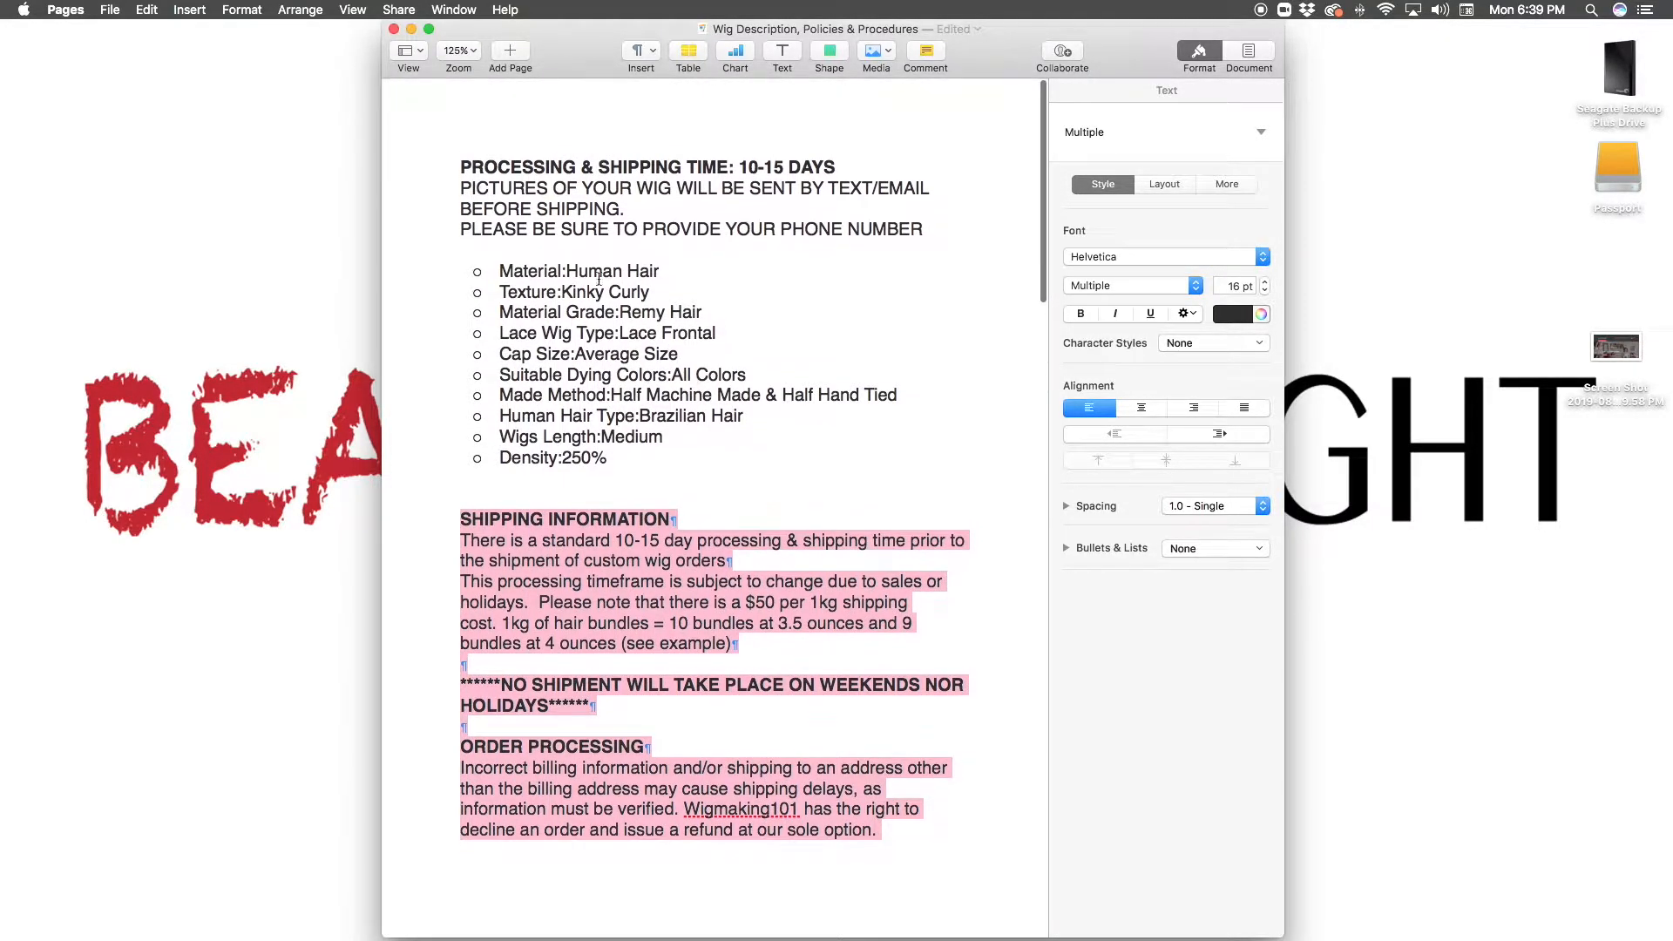
{"action": "left_click_drag", "start_coordinate": [460, 166], "coordinate": [747, 469]}
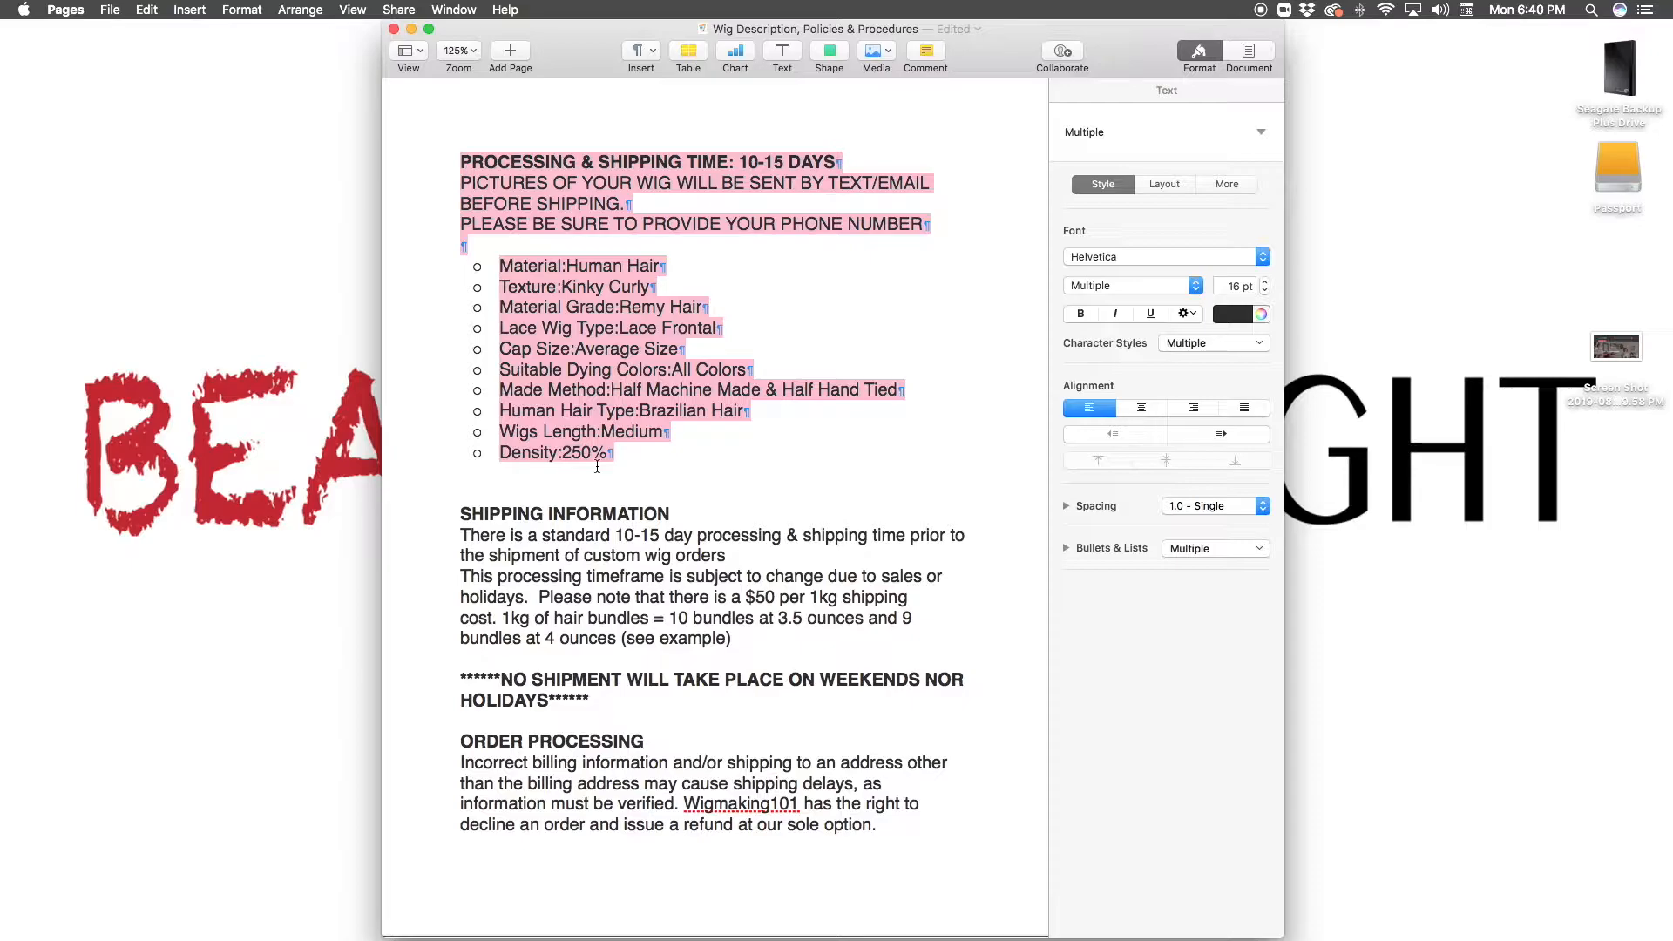
{"action": "key", "text": "ctrl+Right"}
{"action": "left_click", "coordinate": [574, 565]}
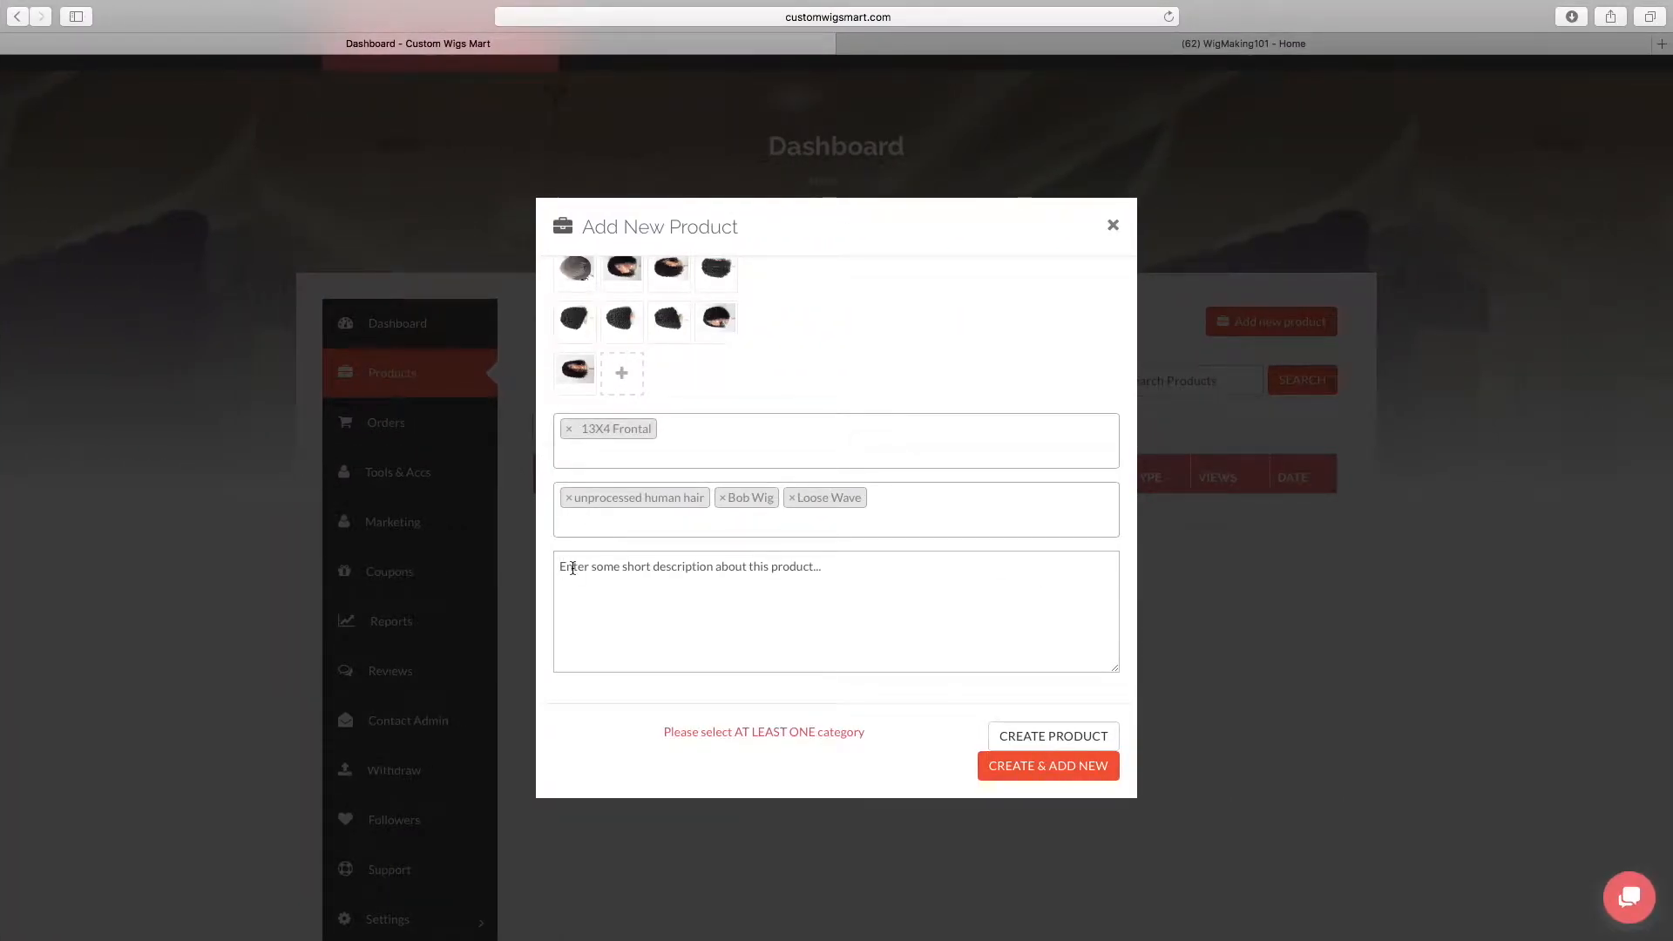
{"action": "type", "text": "Made Method:Half Machine Made & Half Hand Tied Human Hair Type:Brazilian Hair Wigs Length:Medium Density:250%"}
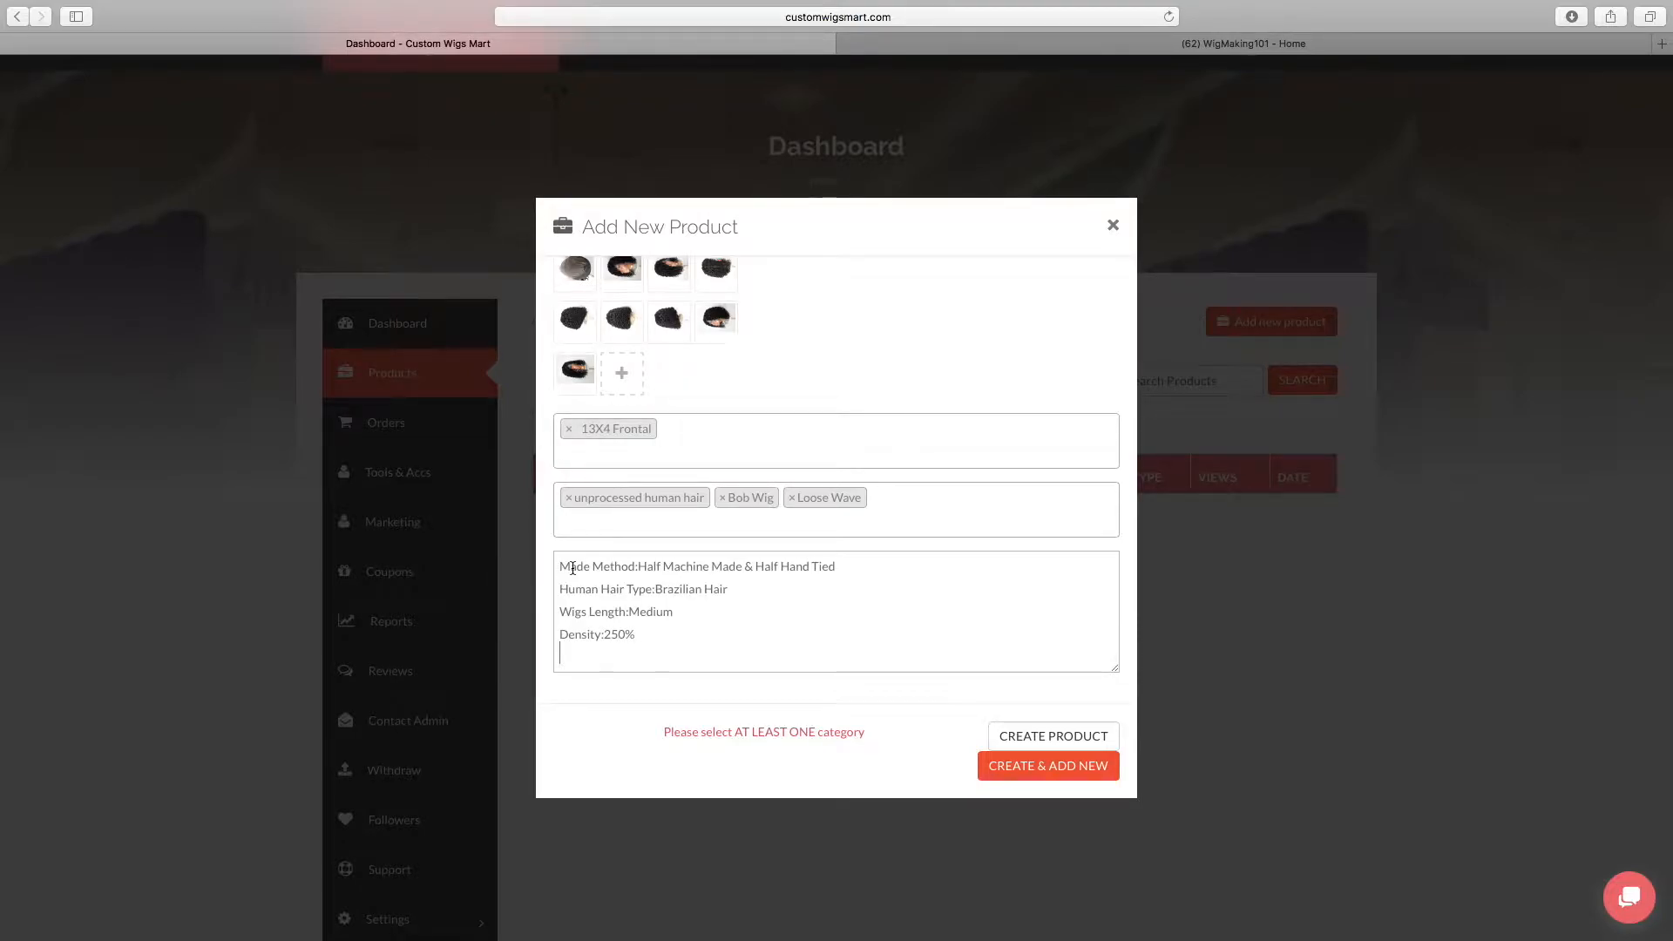
{"action": "scroll", "coordinate": [572, 567], "scroll_direction": "up", "scroll_amount": 10}
{"action": "scroll", "coordinate": [871, 614], "scroll_direction": "down", "scroll_amount": 8}
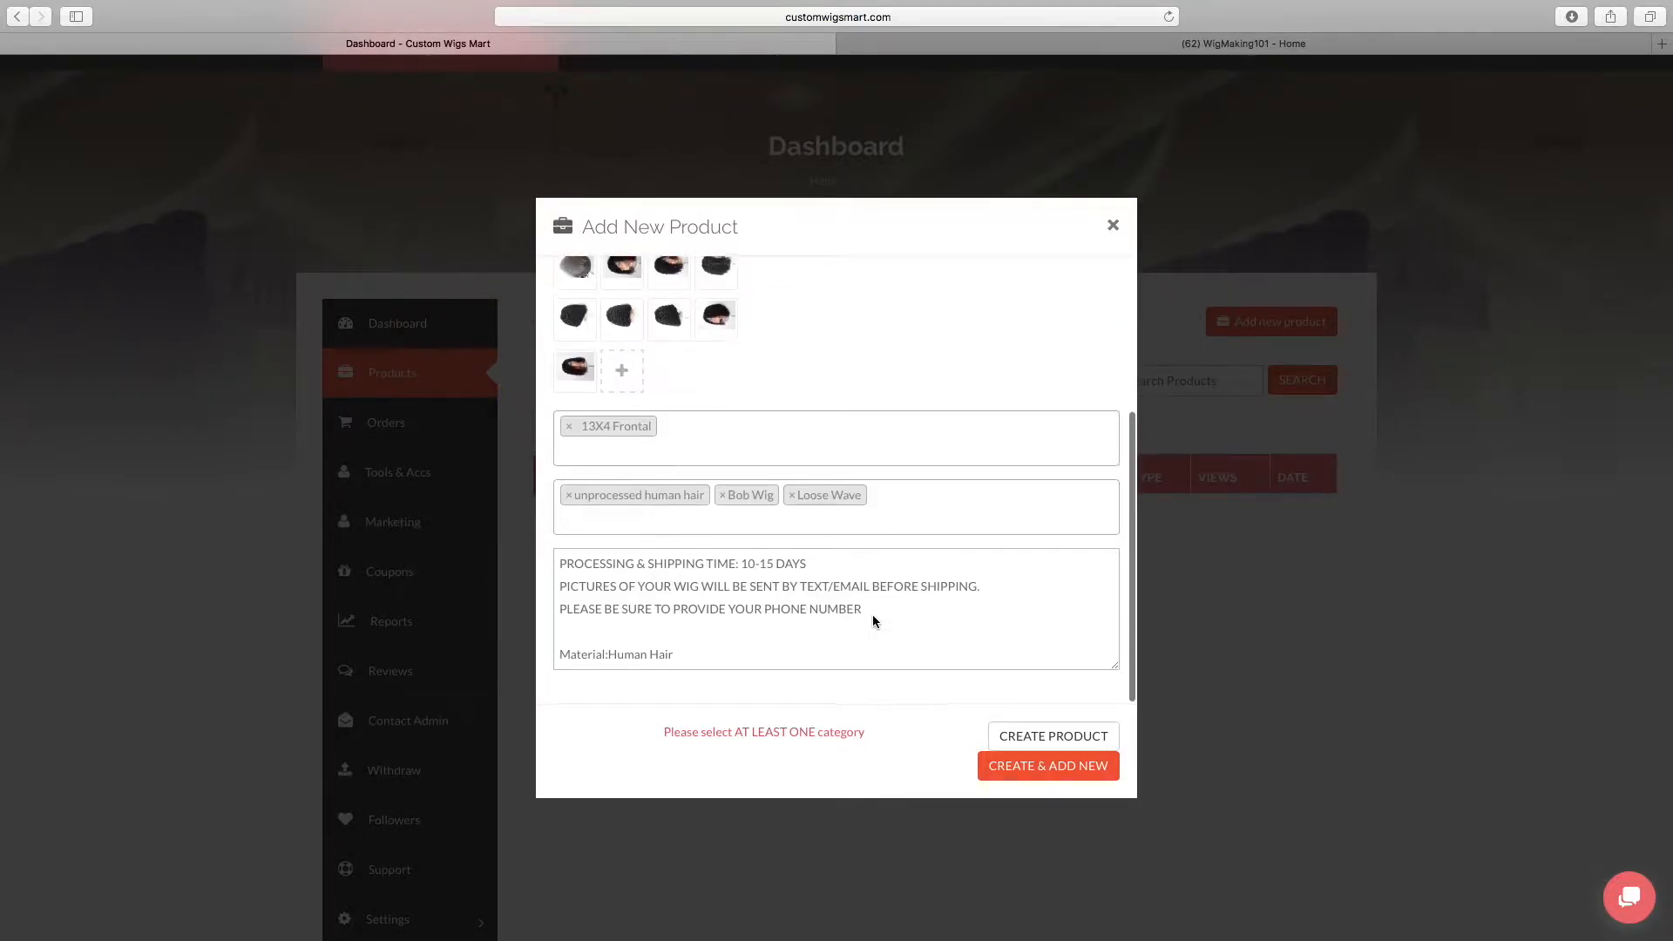
{"action": "scroll", "coordinate": [836, 610], "scroll_direction": "up", "scroll_amount": 3}
{"action": "scroll", "coordinate": [795, 604], "scroll_direction": "down", "scroll_amount": 3}
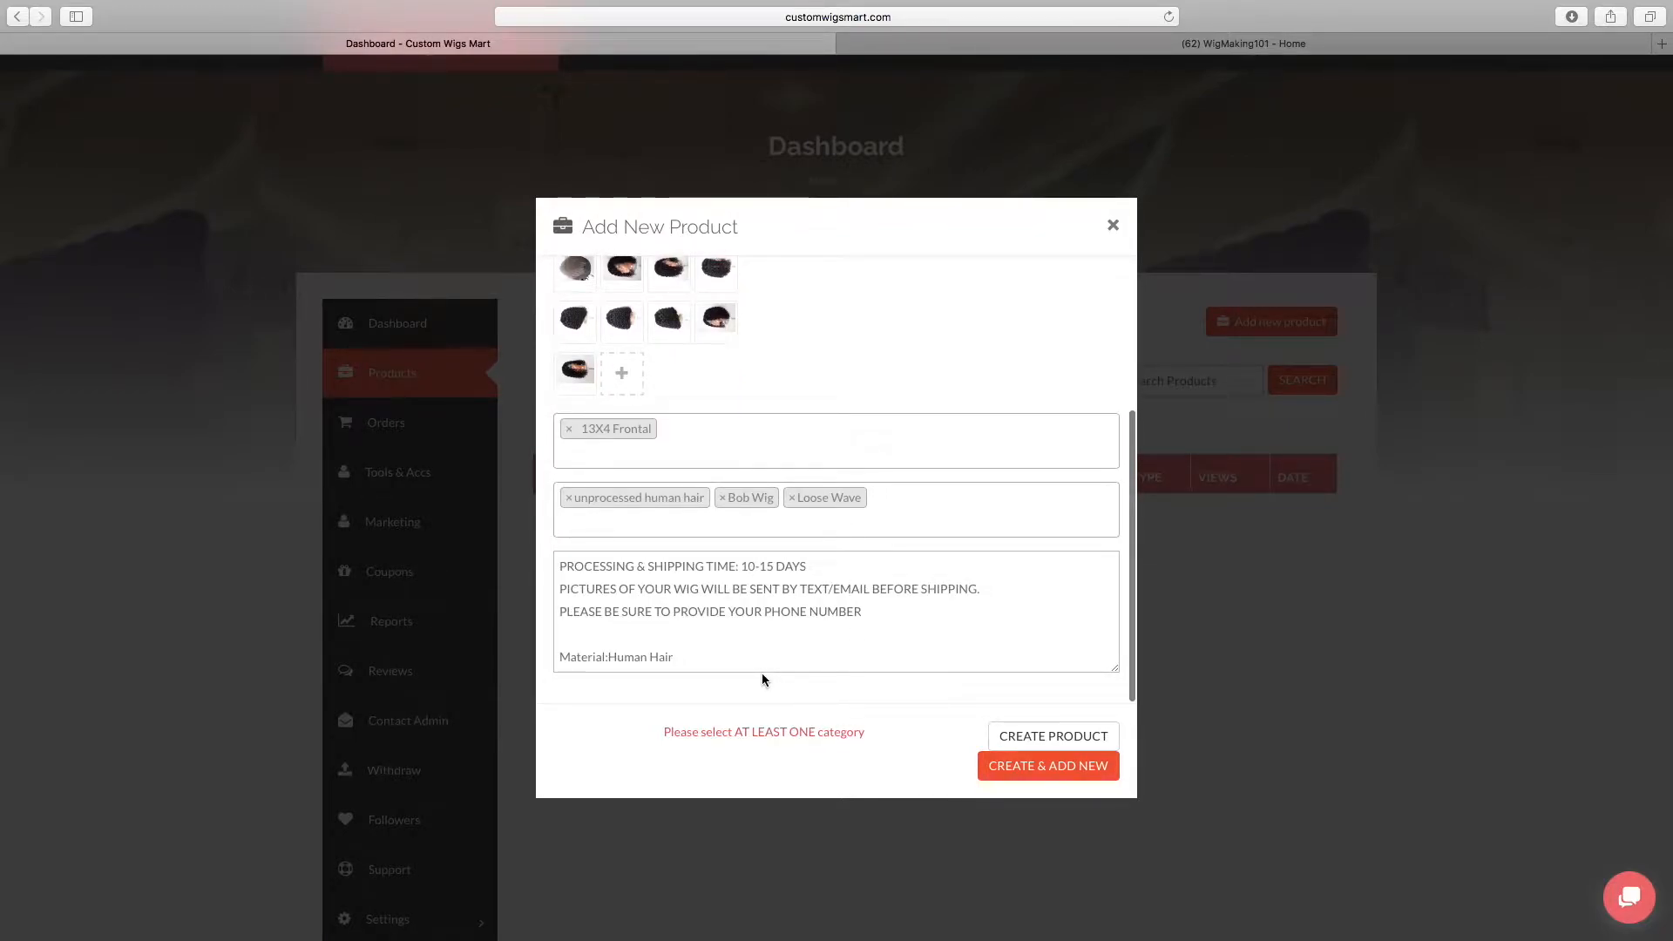
{"action": "scroll", "coordinate": [836, 645], "scroll_direction": "down", "scroll_amount": 6}
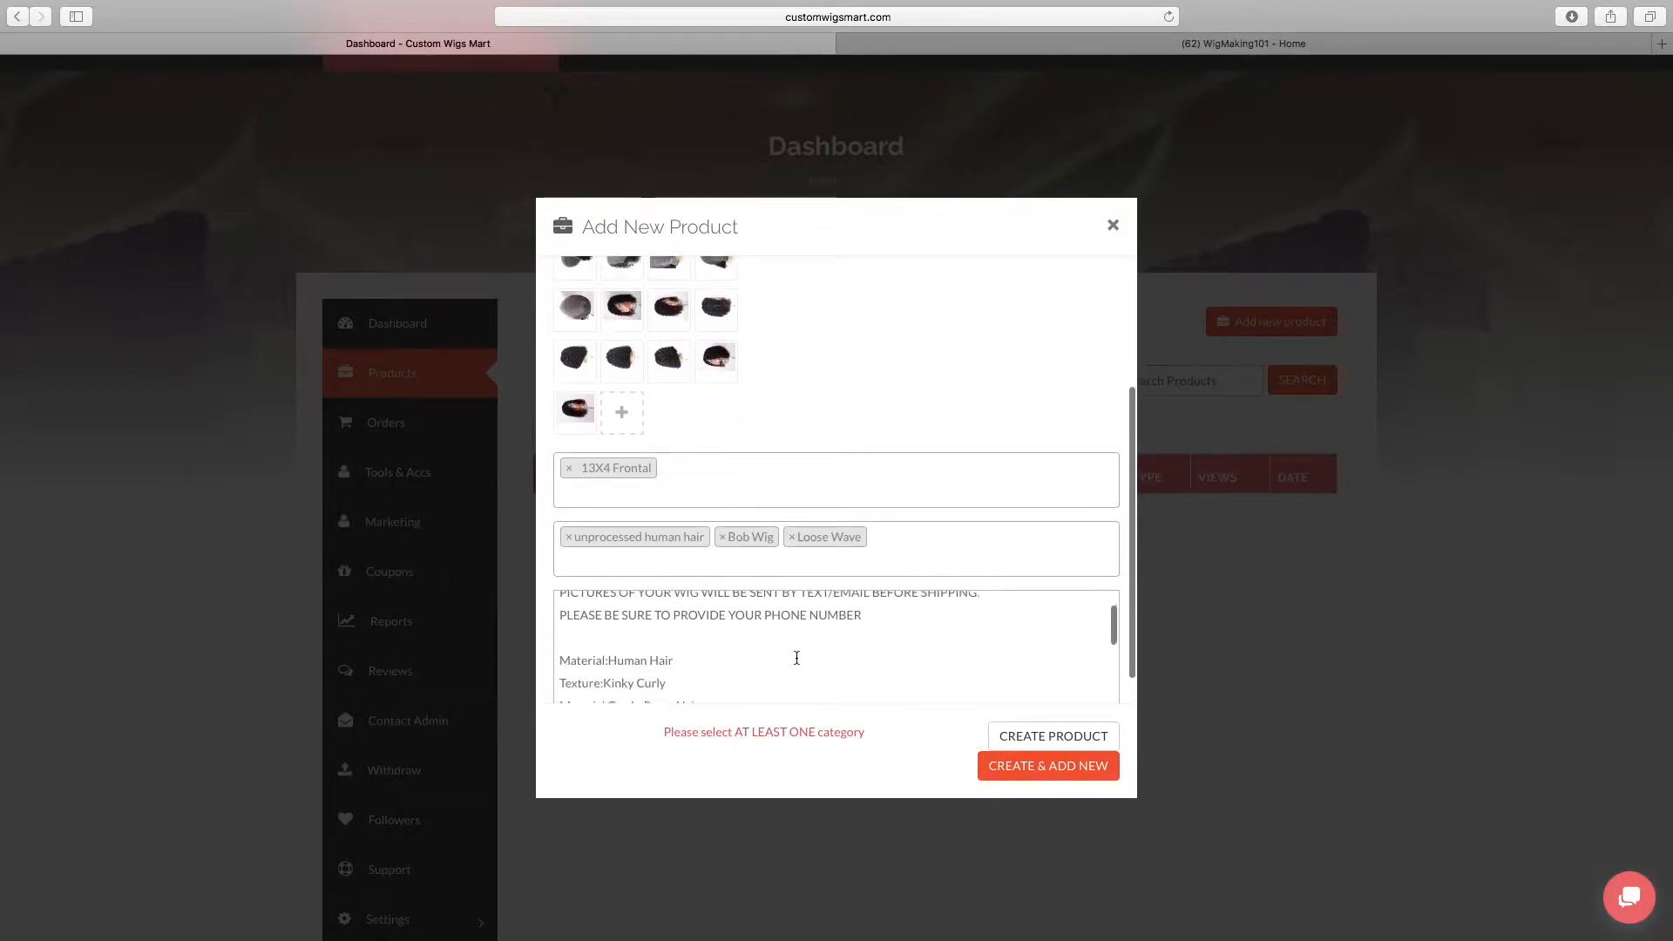
Create the product and close the blank form for adding another one
{"action": "left_click", "coordinate": [979, 767]}
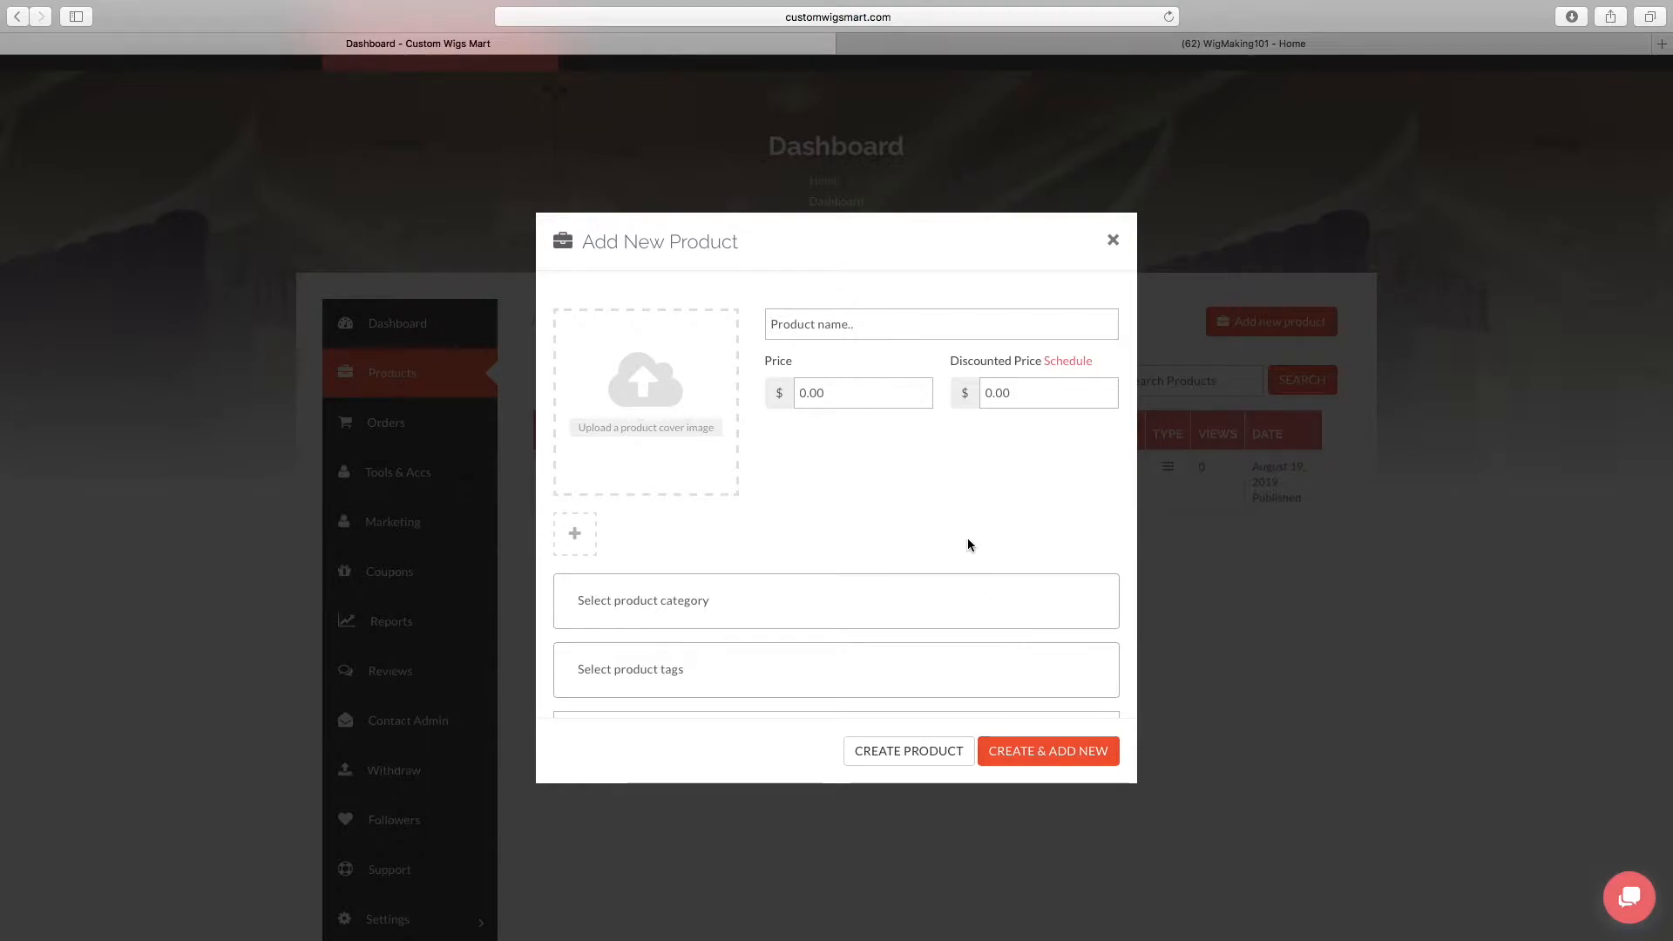
{"action": "scroll", "coordinate": [968, 540], "scroll_direction": "down", "scroll_amount": 3}
{"action": "scroll", "coordinate": [968, 540], "scroll_direction": "up", "scroll_amount": 3}
{"action": "left_click", "coordinate": [1112, 239]}
Open the Custom Lace Frontal Wig product for editing and look through its settings from the descriptions down to Other Options
{"action": "mouse_move", "coordinate": [655, 510]}
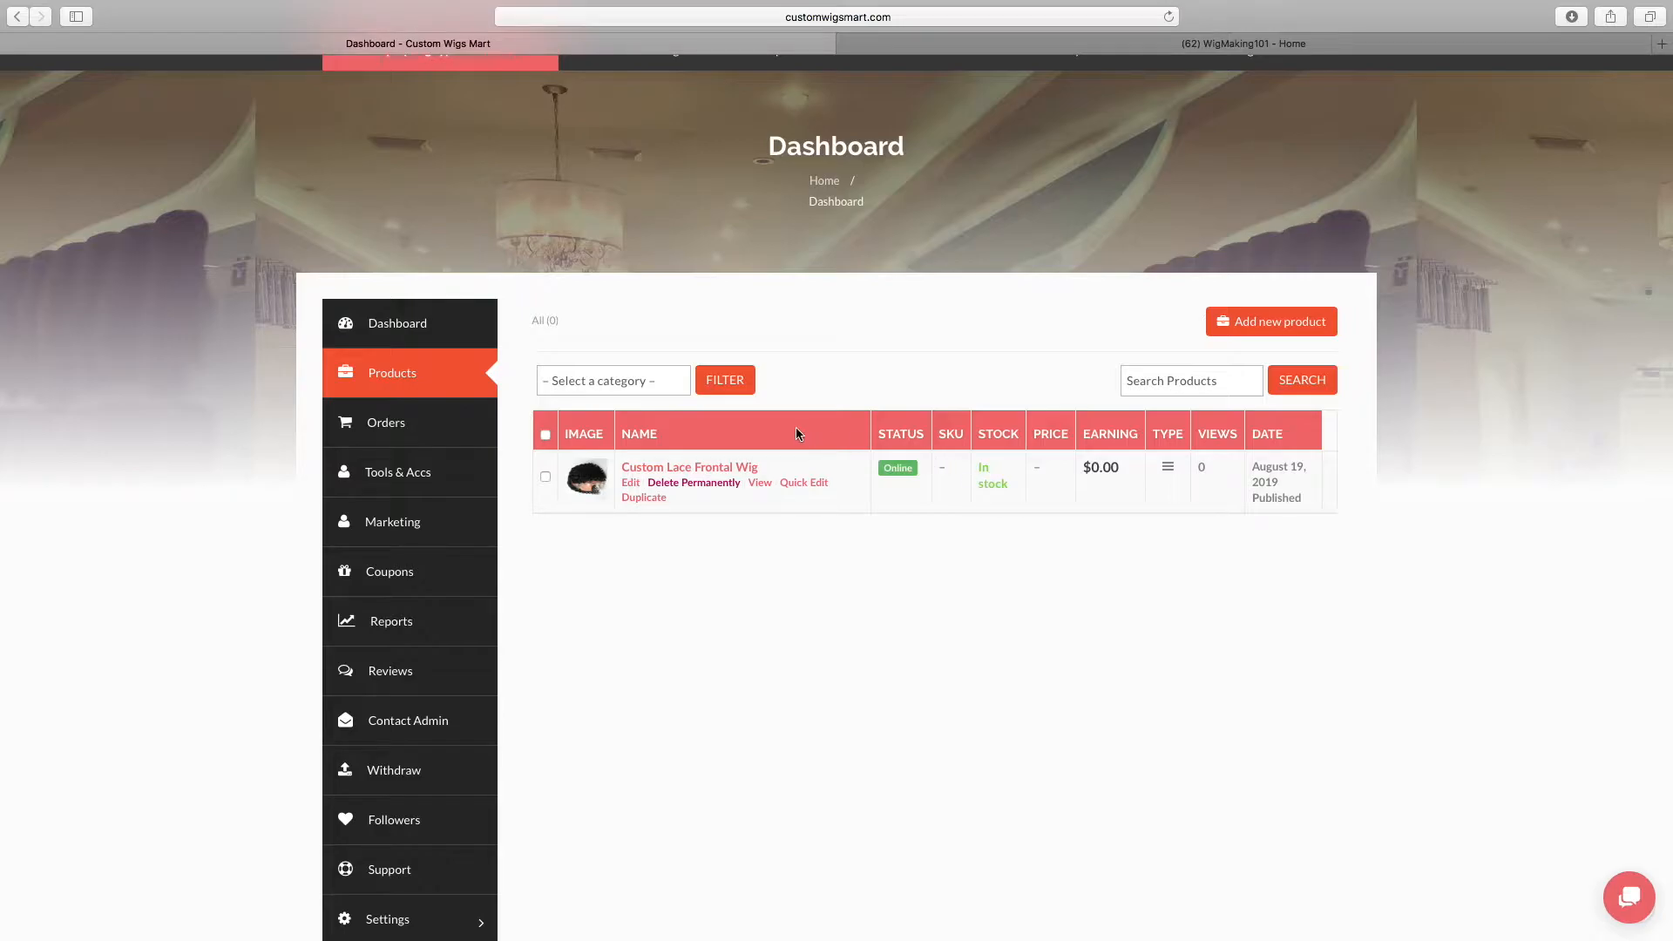
{"action": "left_click", "coordinate": [747, 471]}
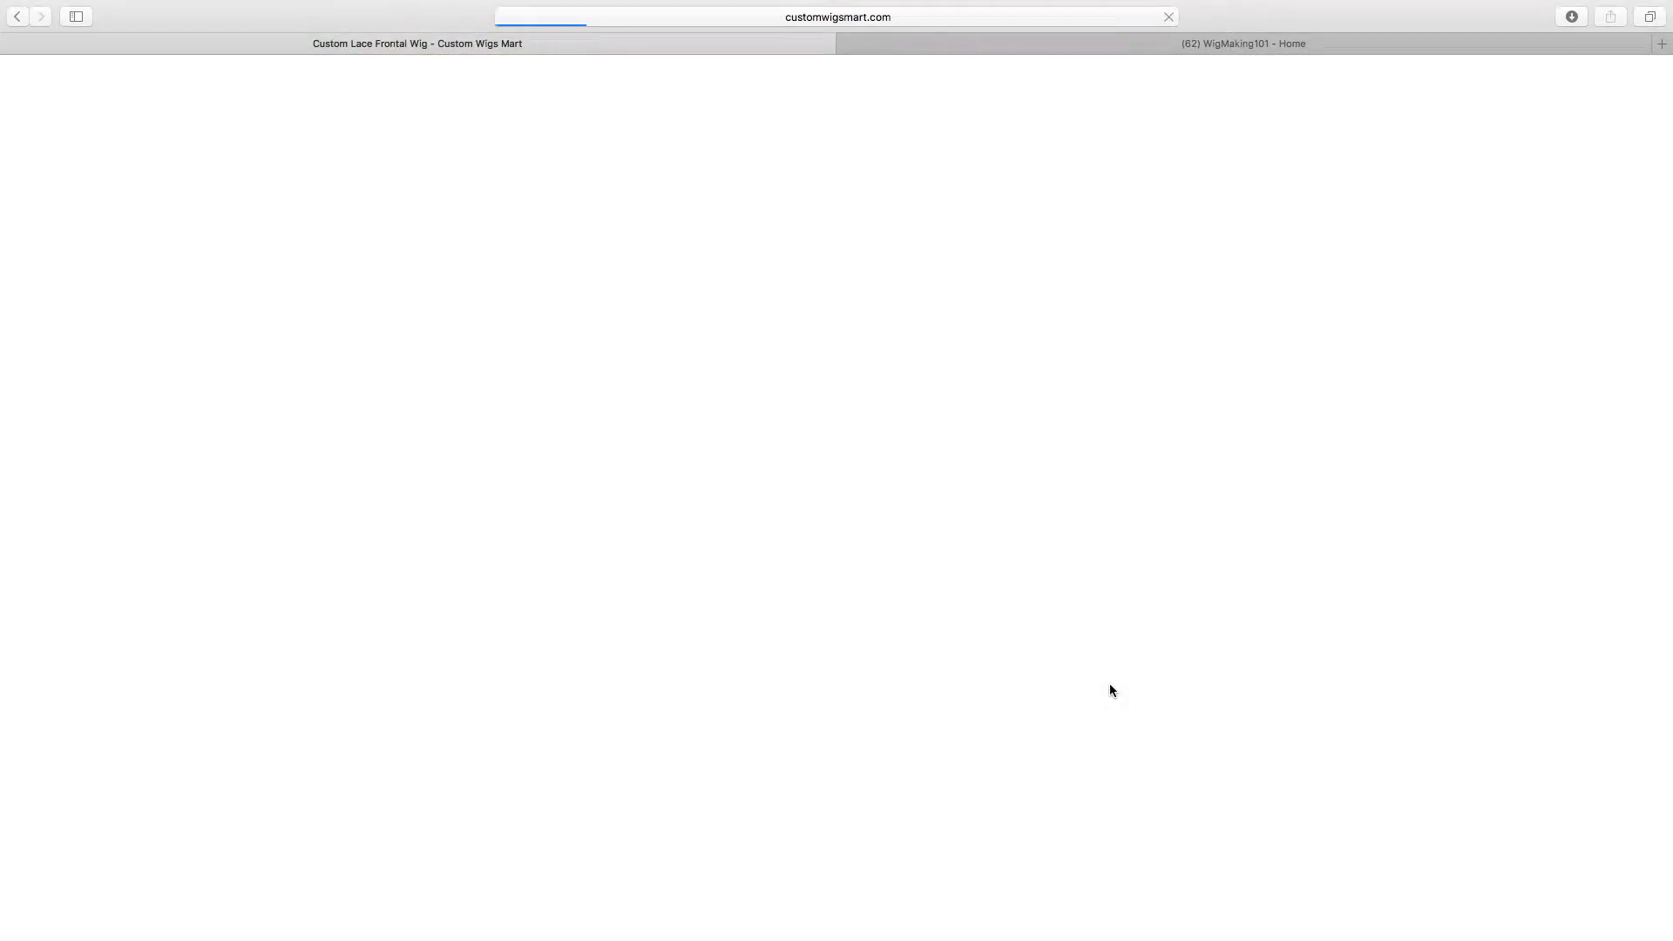
{"action": "scroll", "coordinate": [965, 677], "scroll_direction": "down", "scroll_amount": 5}
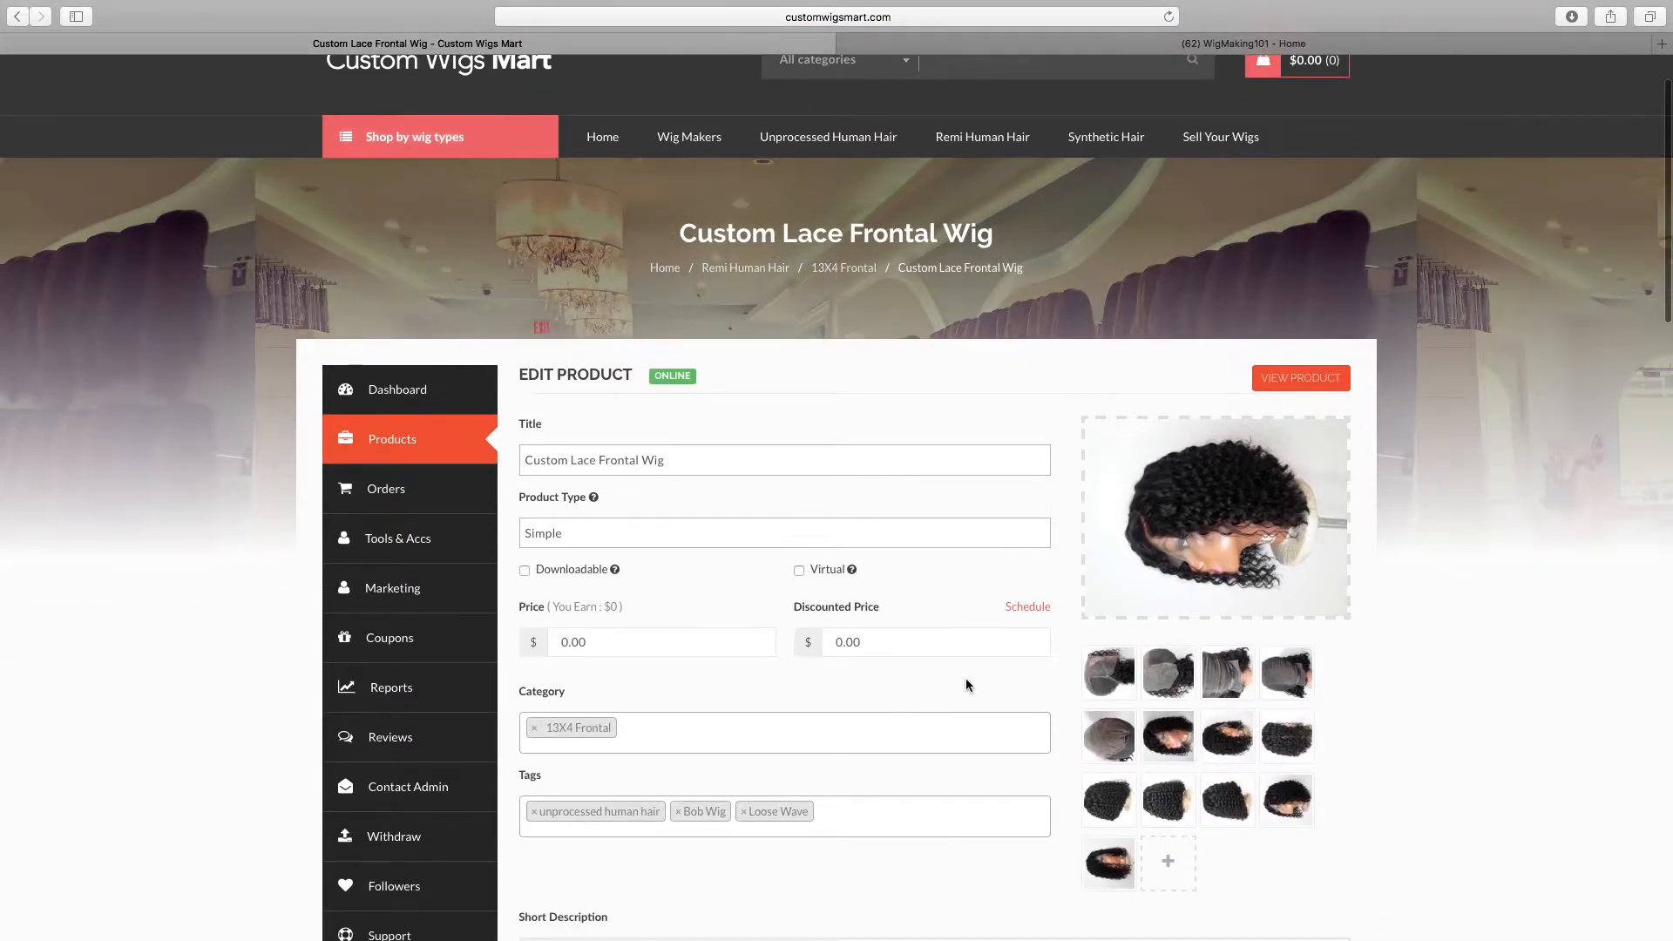
{"action": "scroll", "coordinate": [965, 684], "scroll_direction": "down", "scroll_amount": 3}
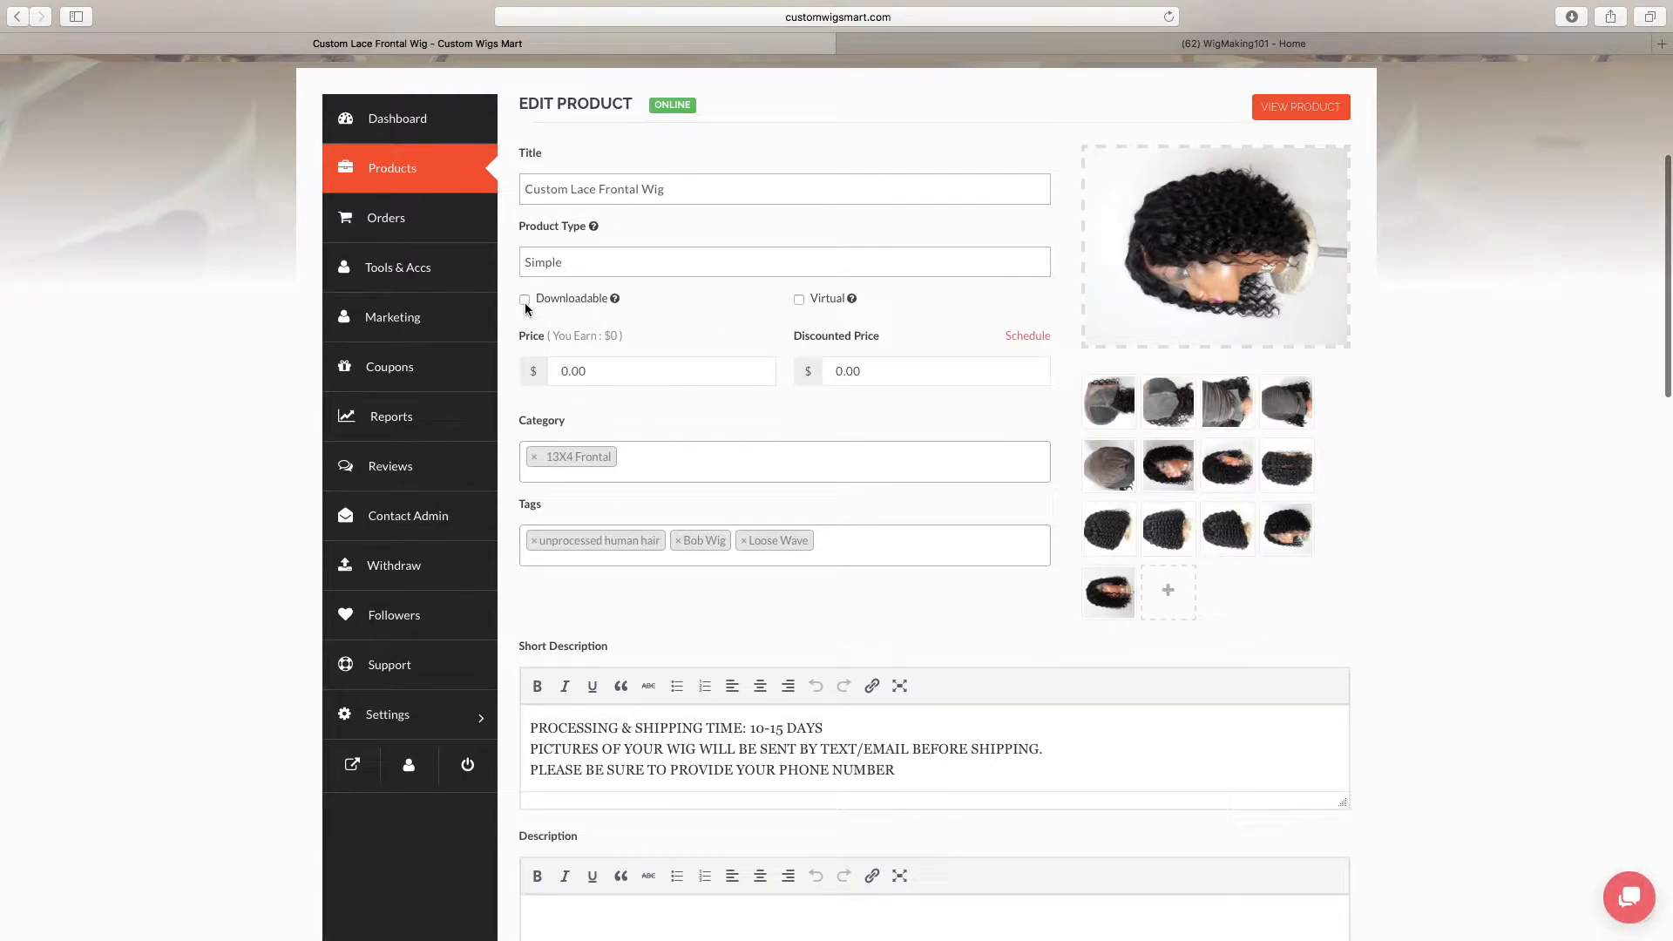
{"action": "scroll", "coordinate": [887, 530], "scroll_direction": "down", "scroll_amount": 1}
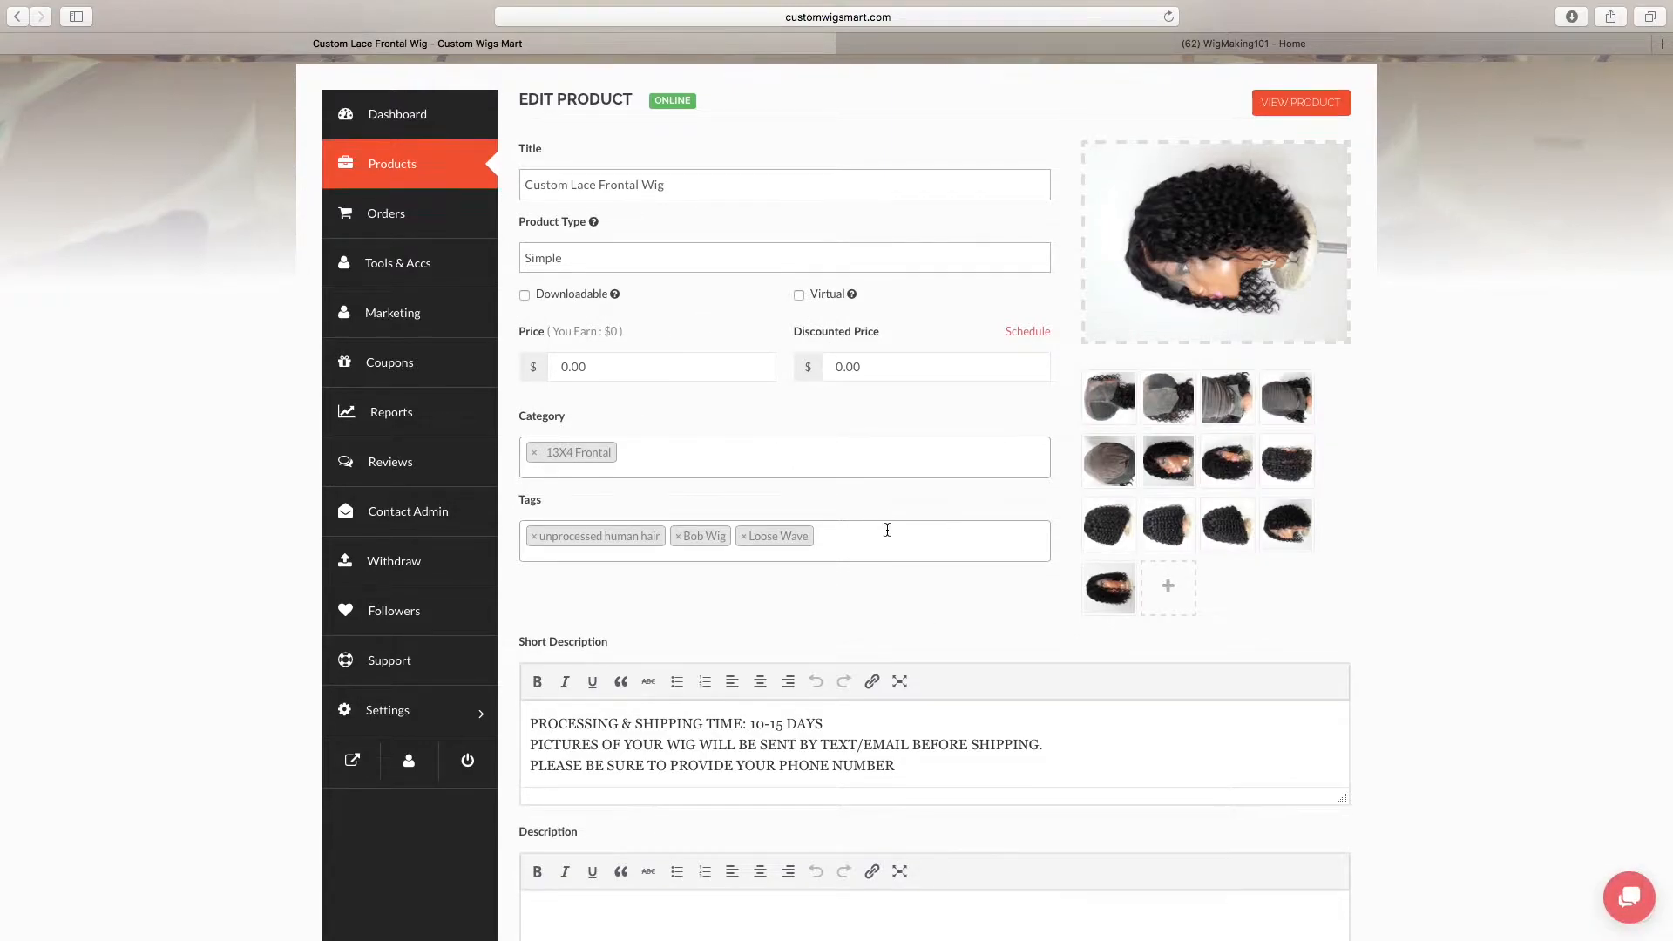
{"action": "scroll", "coordinate": [887, 530], "scroll_direction": "down", "scroll_amount": 10}
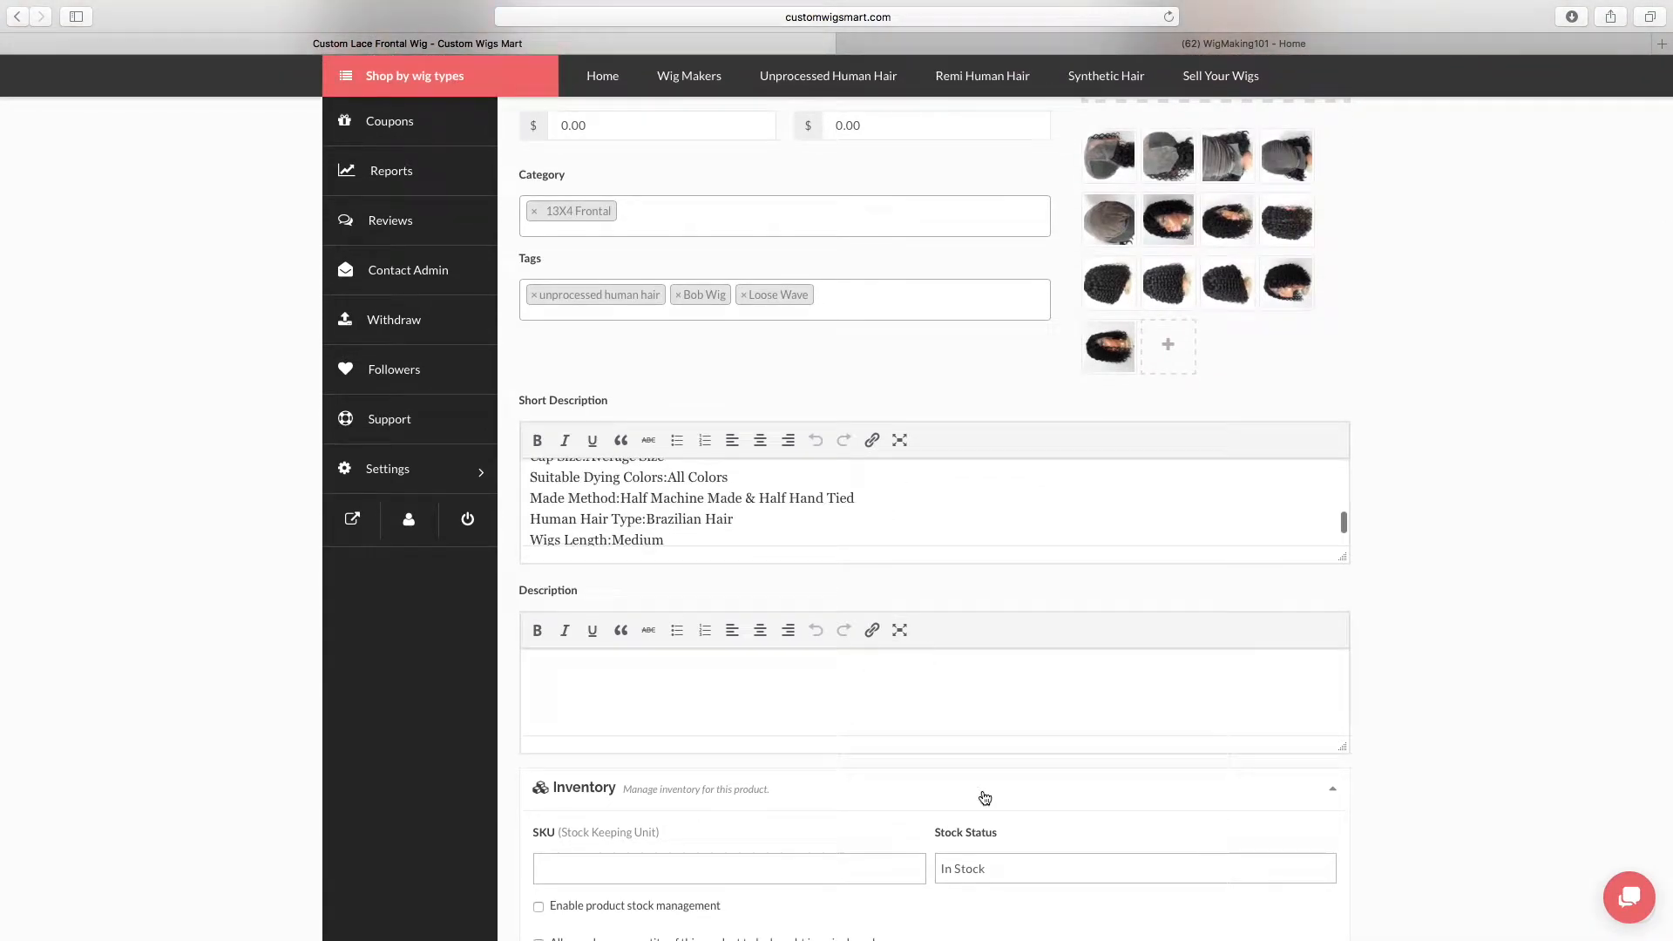
{"action": "scroll", "coordinate": [984, 798], "scroll_direction": "down", "scroll_amount": 15}
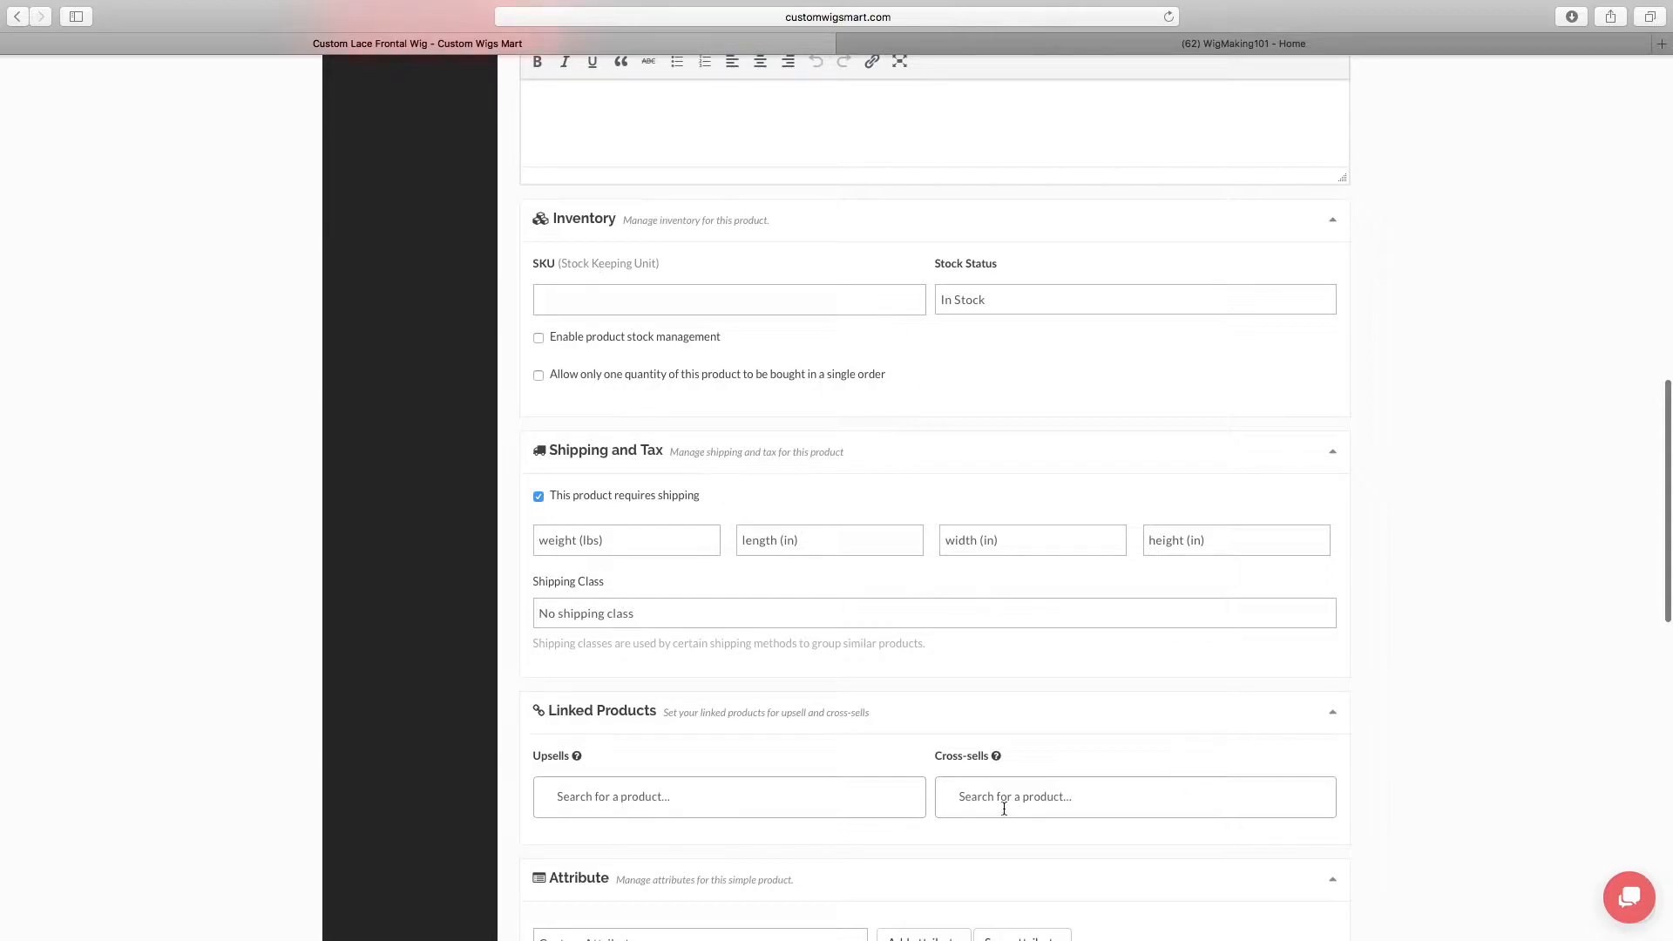
{"action": "scroll", "coordinate": [1004, 808], "scroll_direction": "down", "scroll_amount": 8}
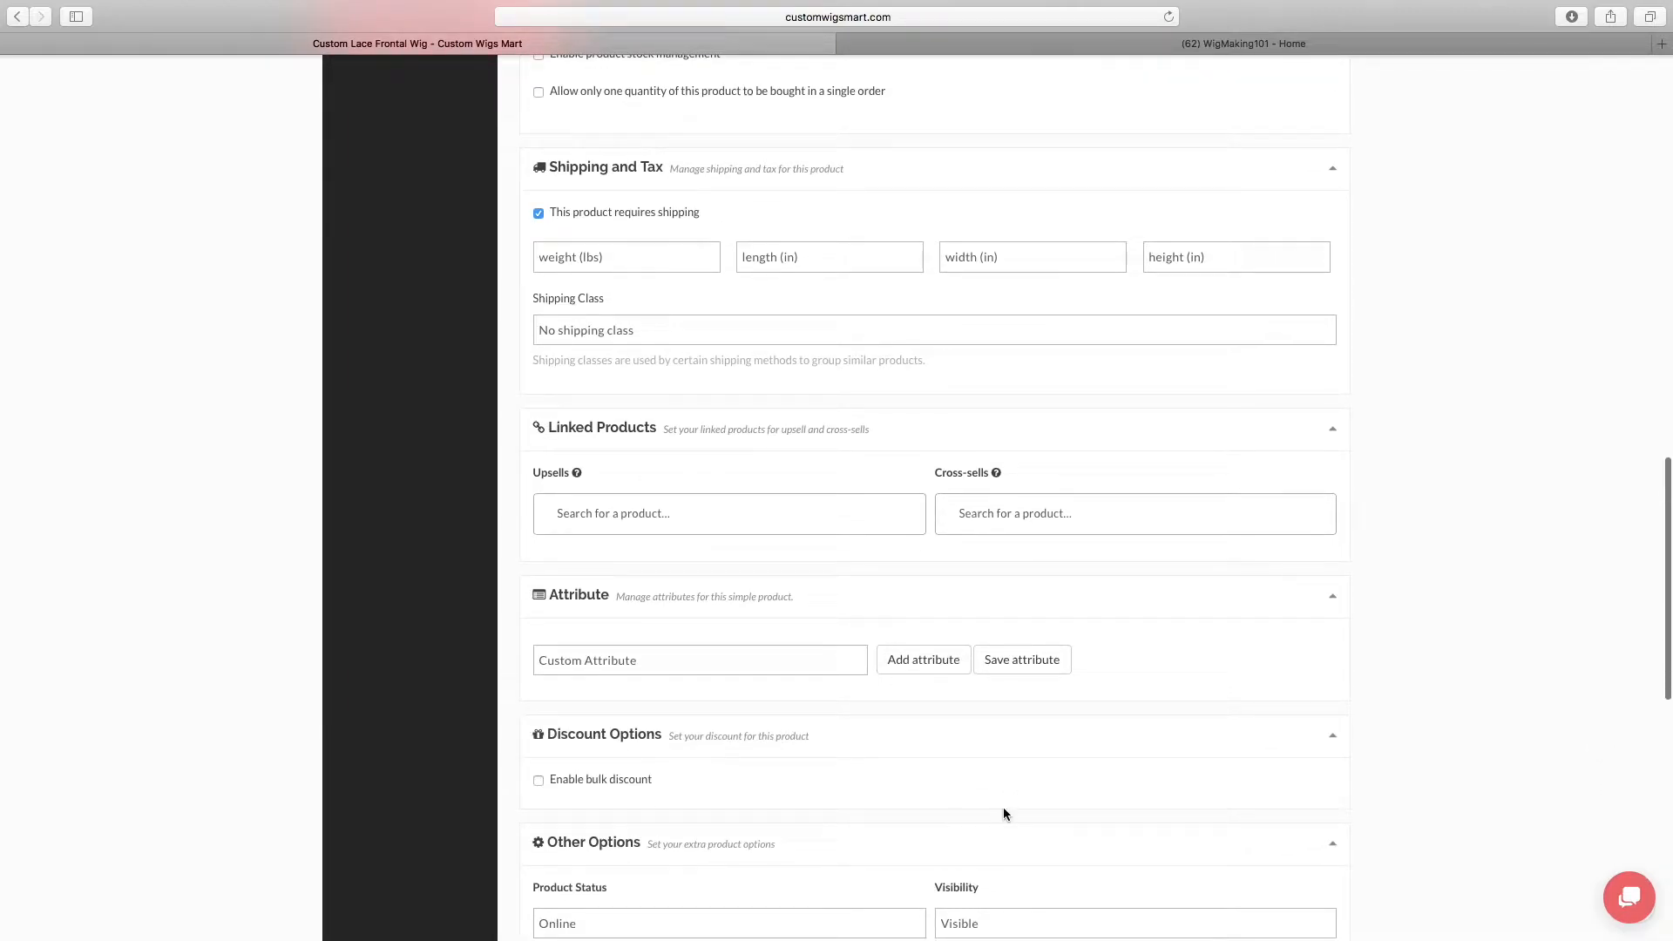
{"action": "scroll", "coordinate": [1002, 813], "scroll_direction": "down", "scroll_amount": 6}
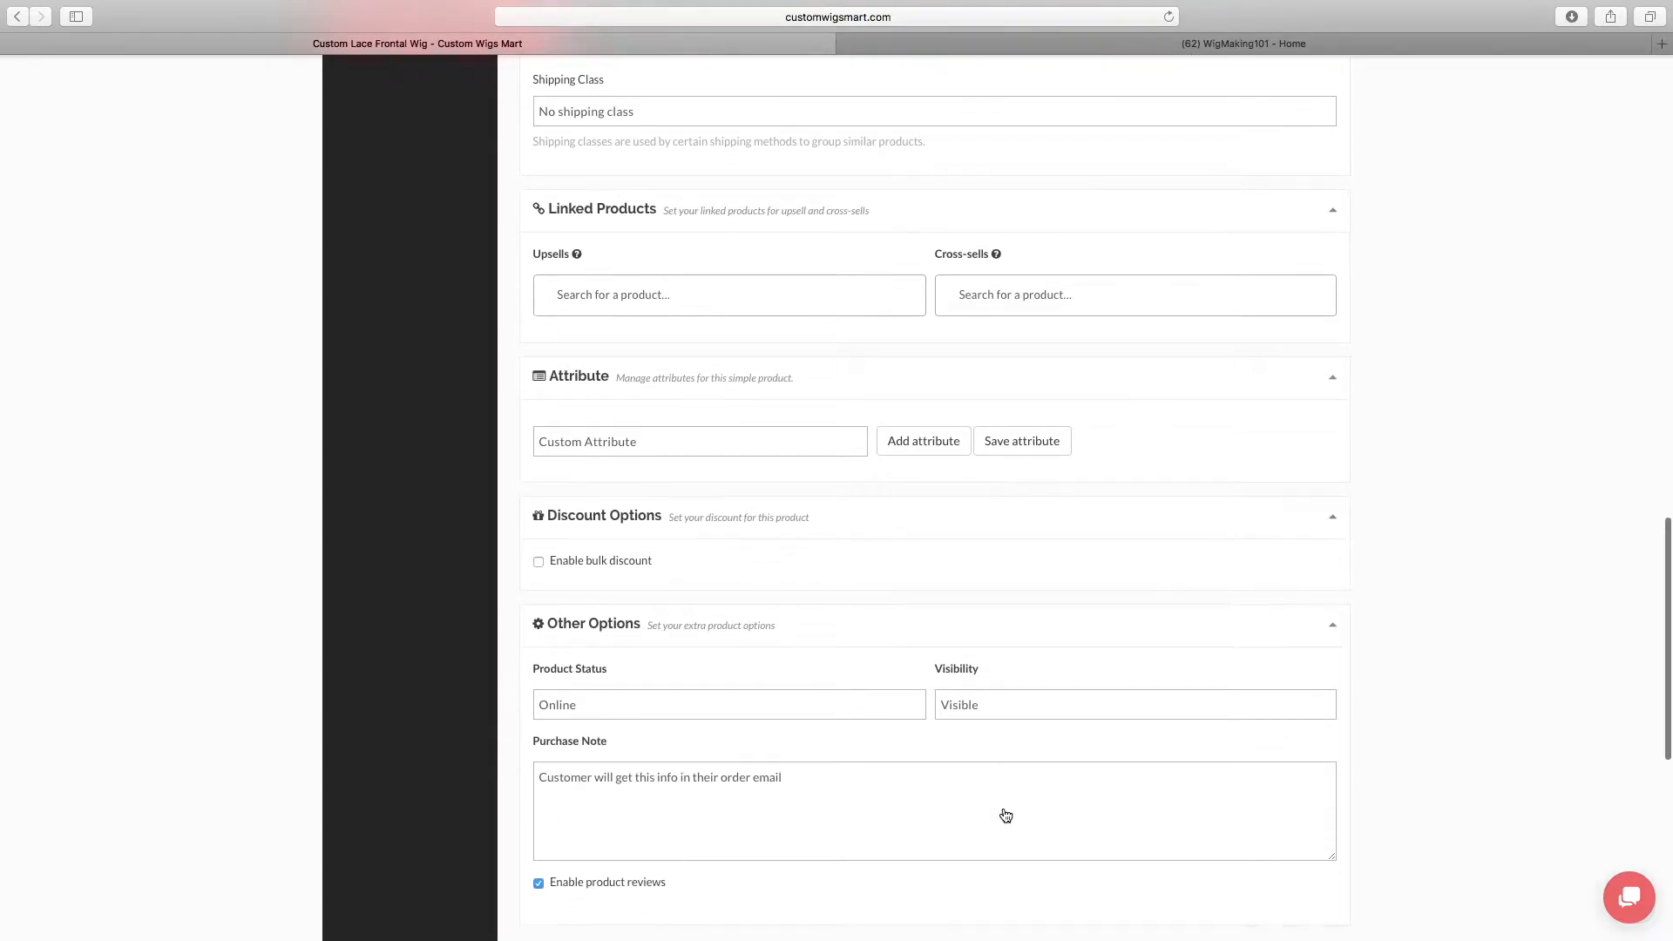
Check the stock status choices in the product's Inventory settings and keep In Stock
{"action": "scroll", "coordinate": [1003, 810], "scroll_direction": "up", "scroll_amount": 20}
{"action": "scroll", "coordinate": [1002, 813], "scroll_direction": "up", "scroll_amount": 3}
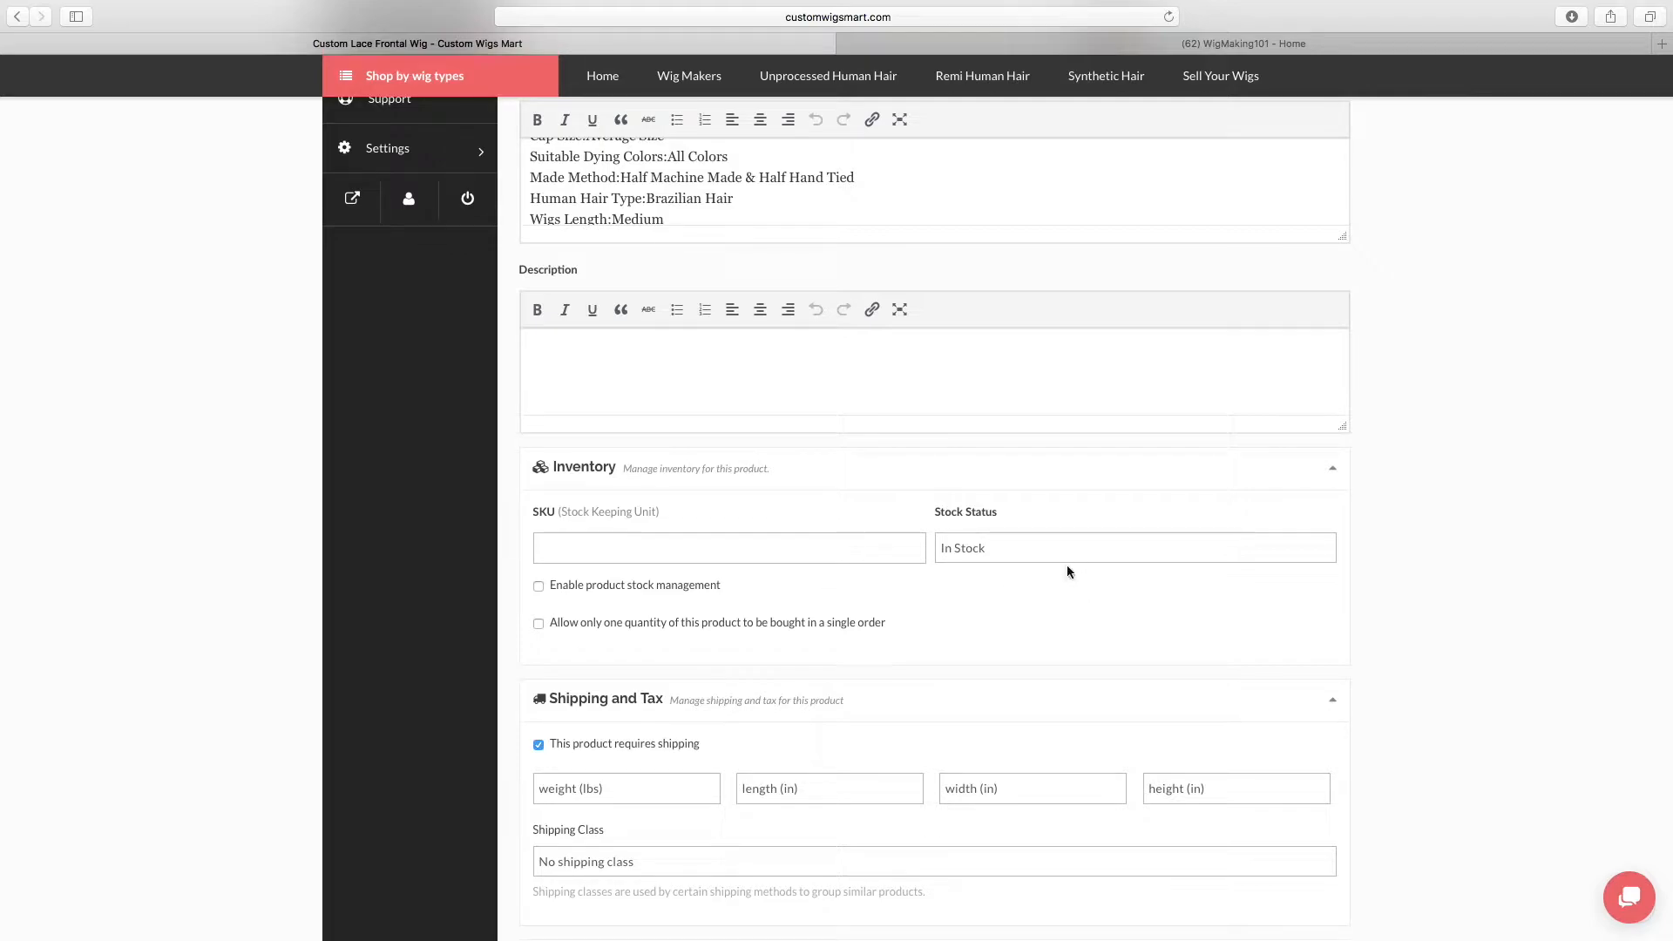
{"action": "left_click", "coordinate": [1032, 550]}
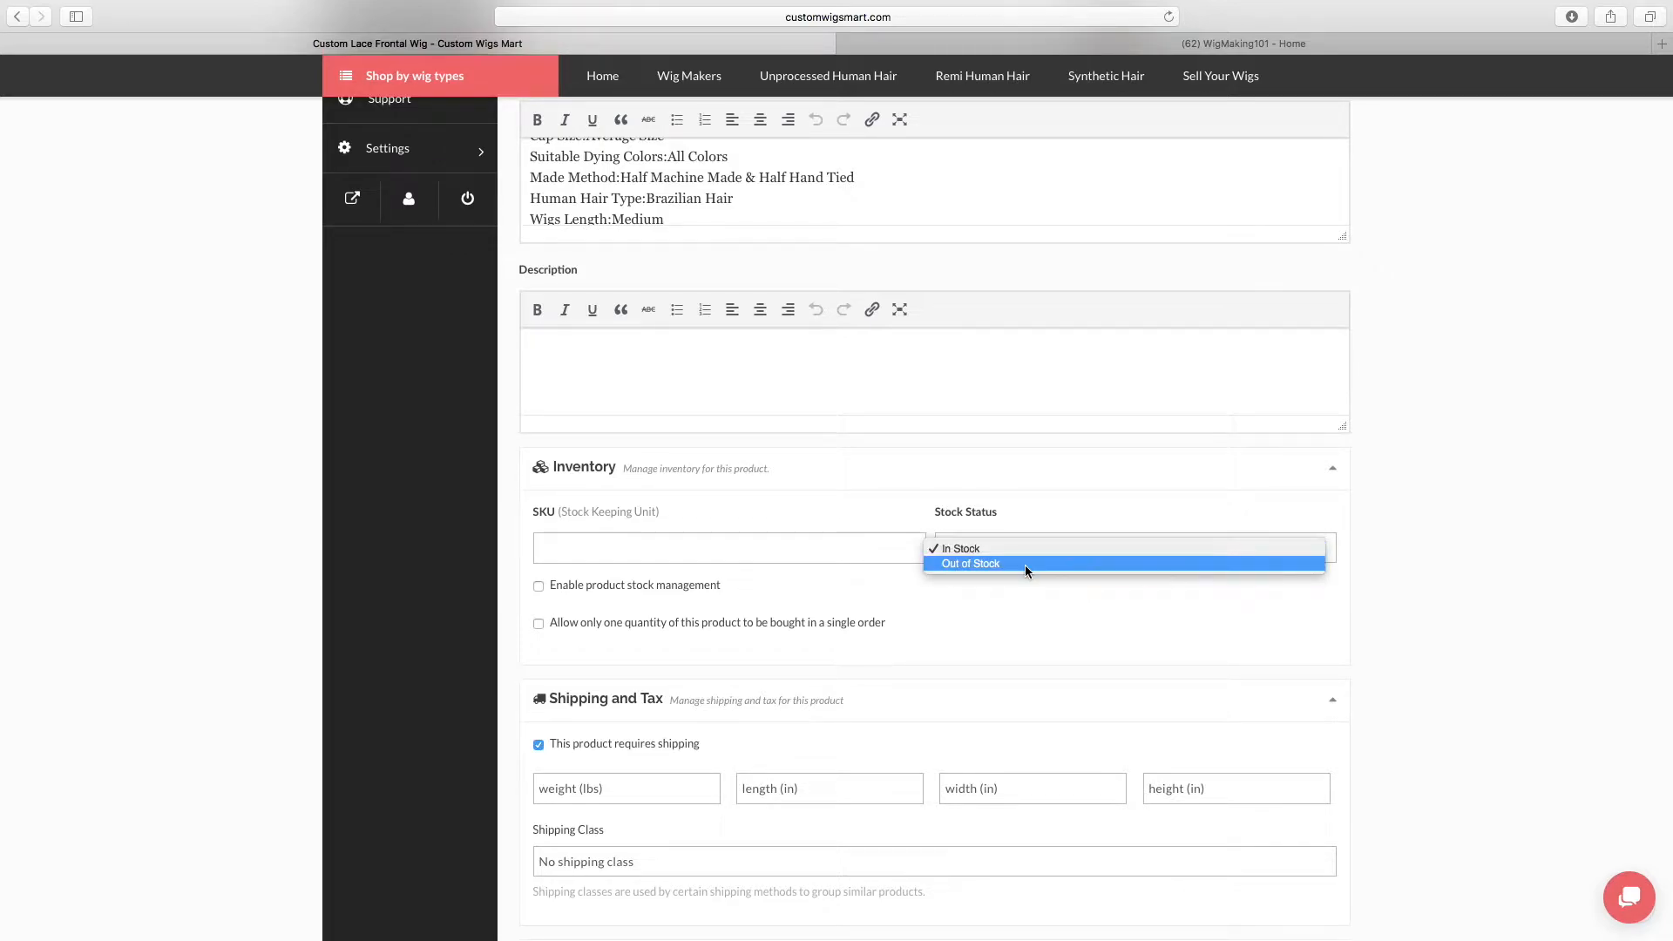
{"action": "left_click", "coordinate": [1026, 548]}
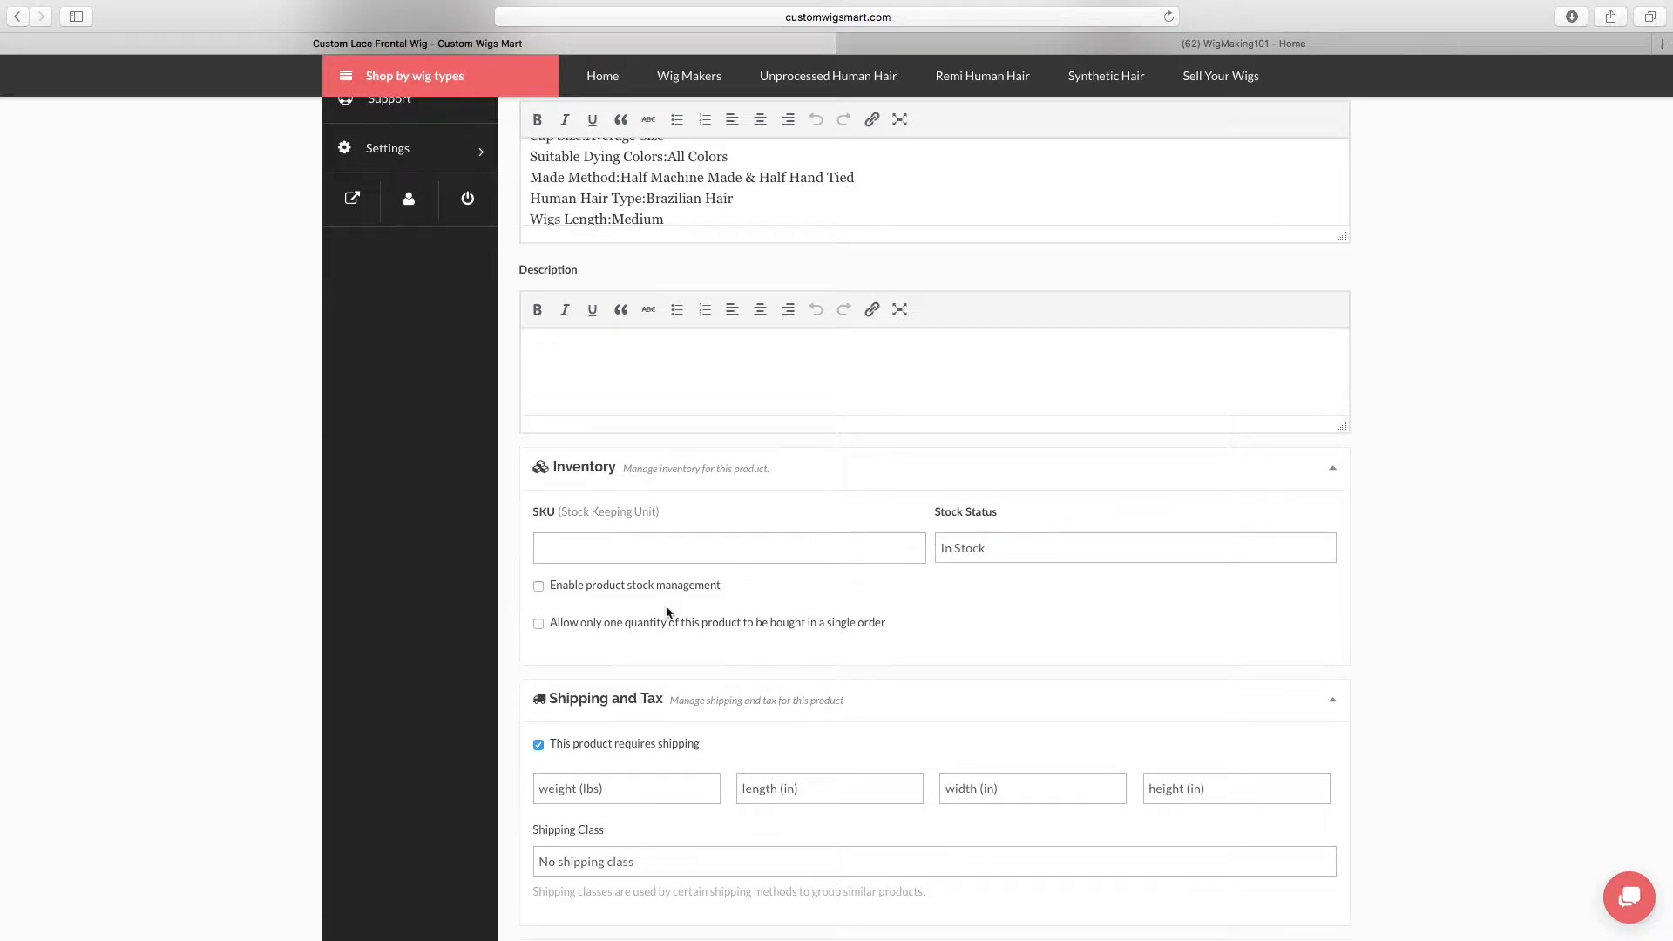
Try out the stock management and single-quantity-per-order options in the product's Inventory settings
{"action": "left_click", "coordinate": [538, 586]}
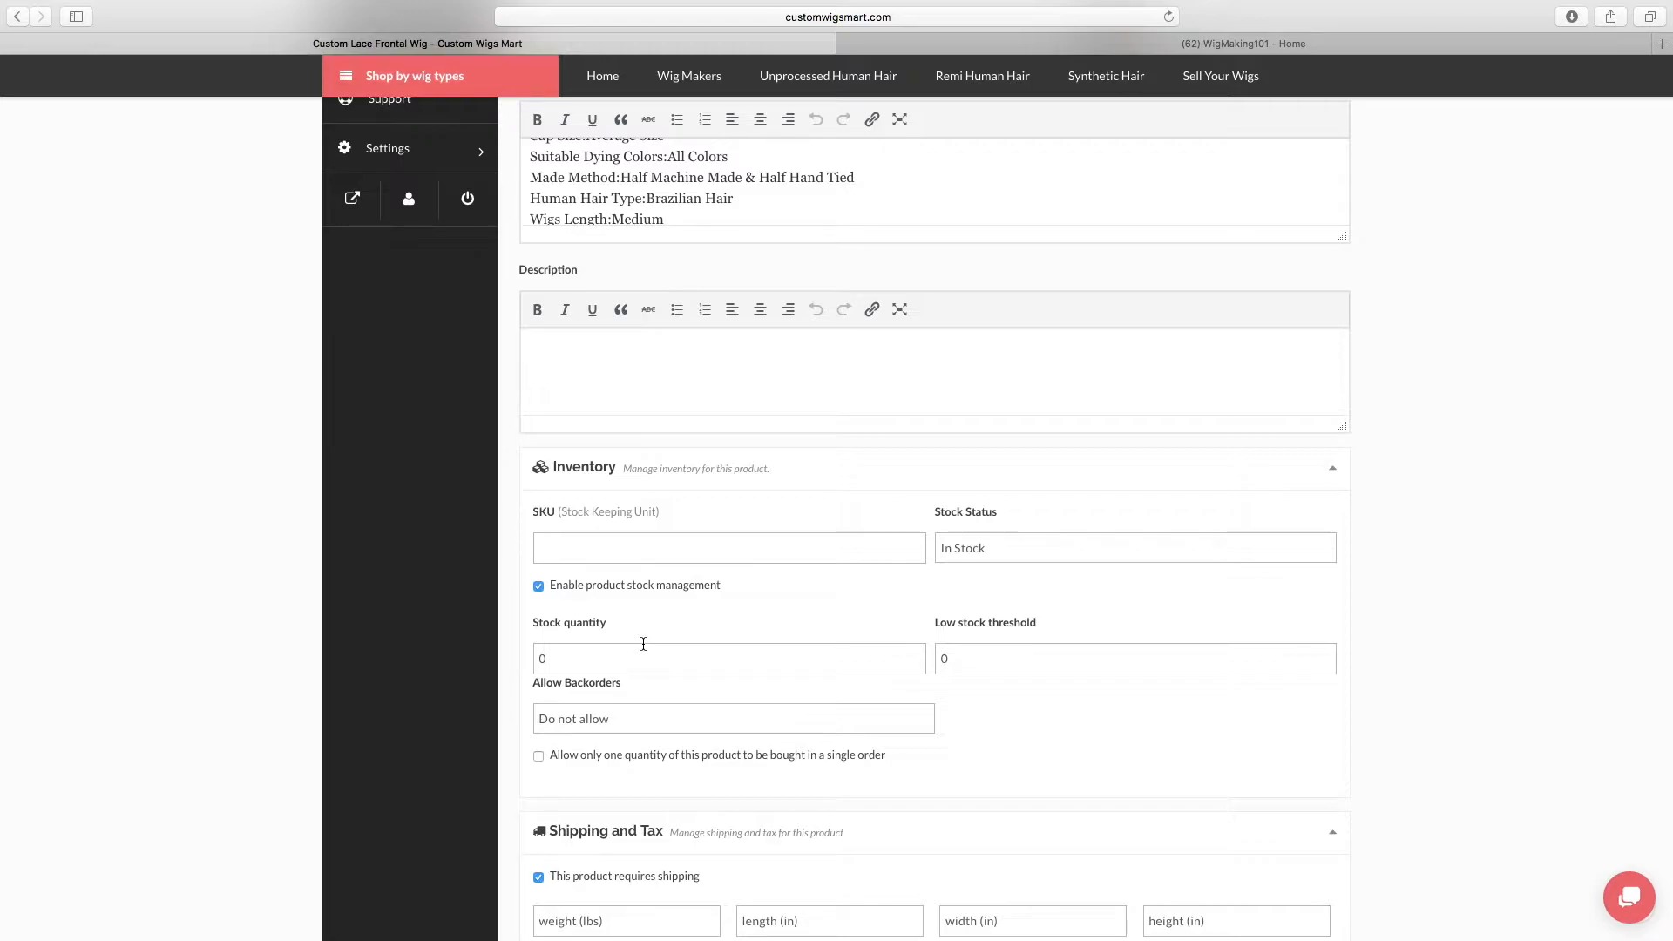
{"action": "scroll", "coordinate": [643, 644], "scroll_direction": "up", "scroll_amount": 10}
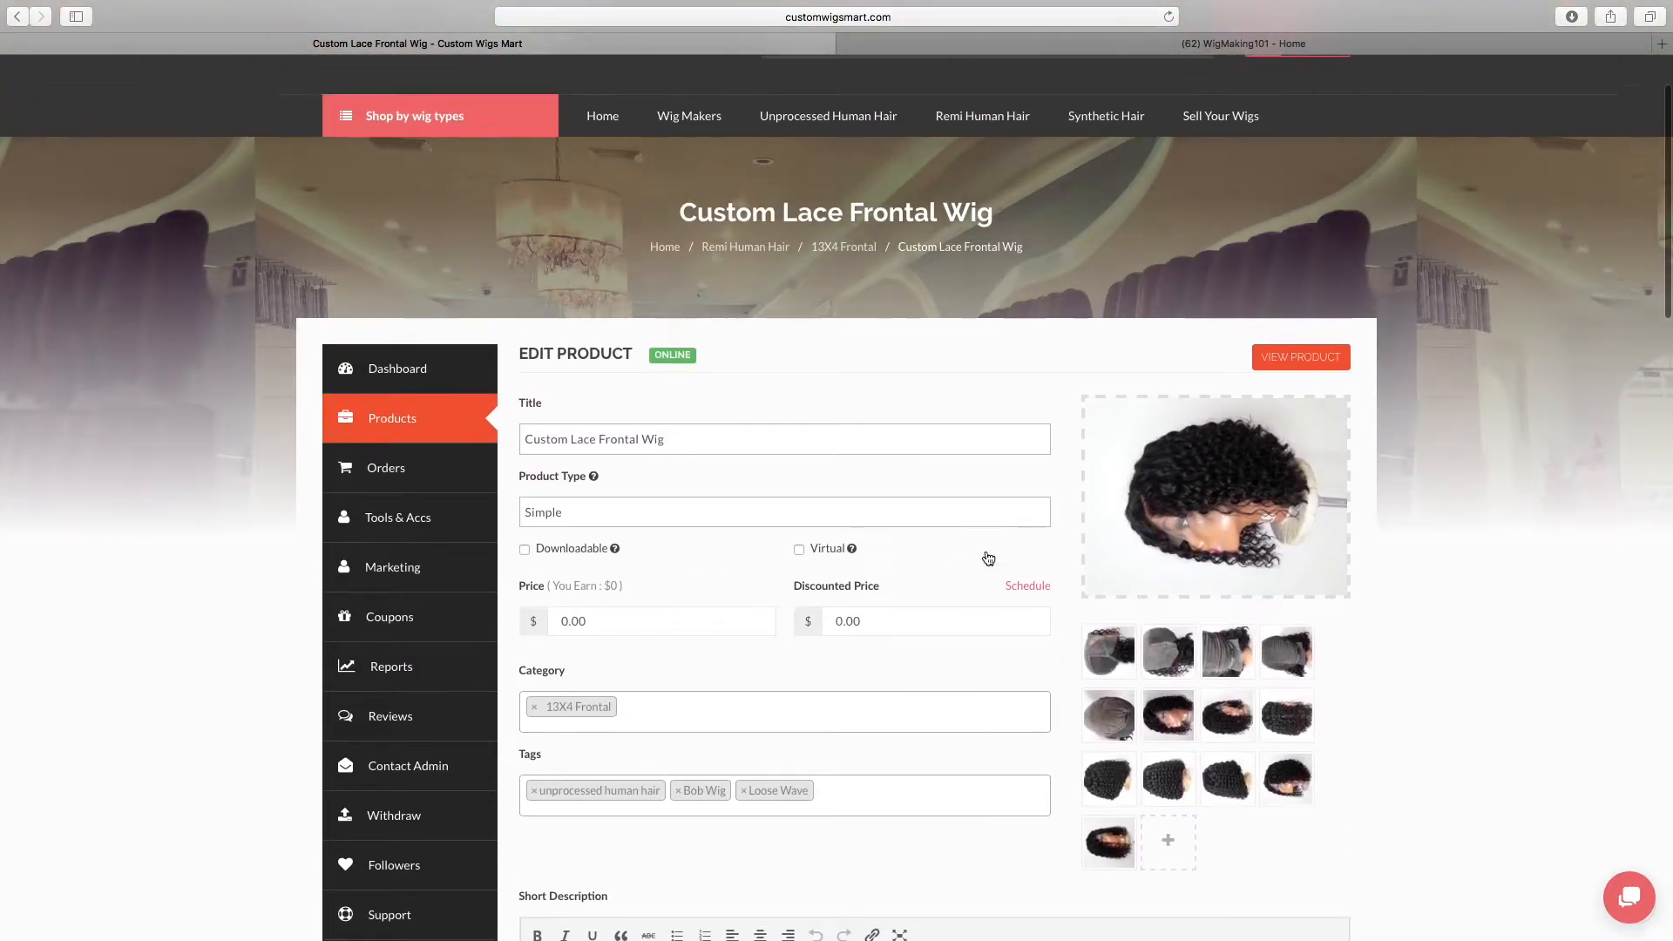
{"action": "mouse_move", "coordinate": [1246, 540]}
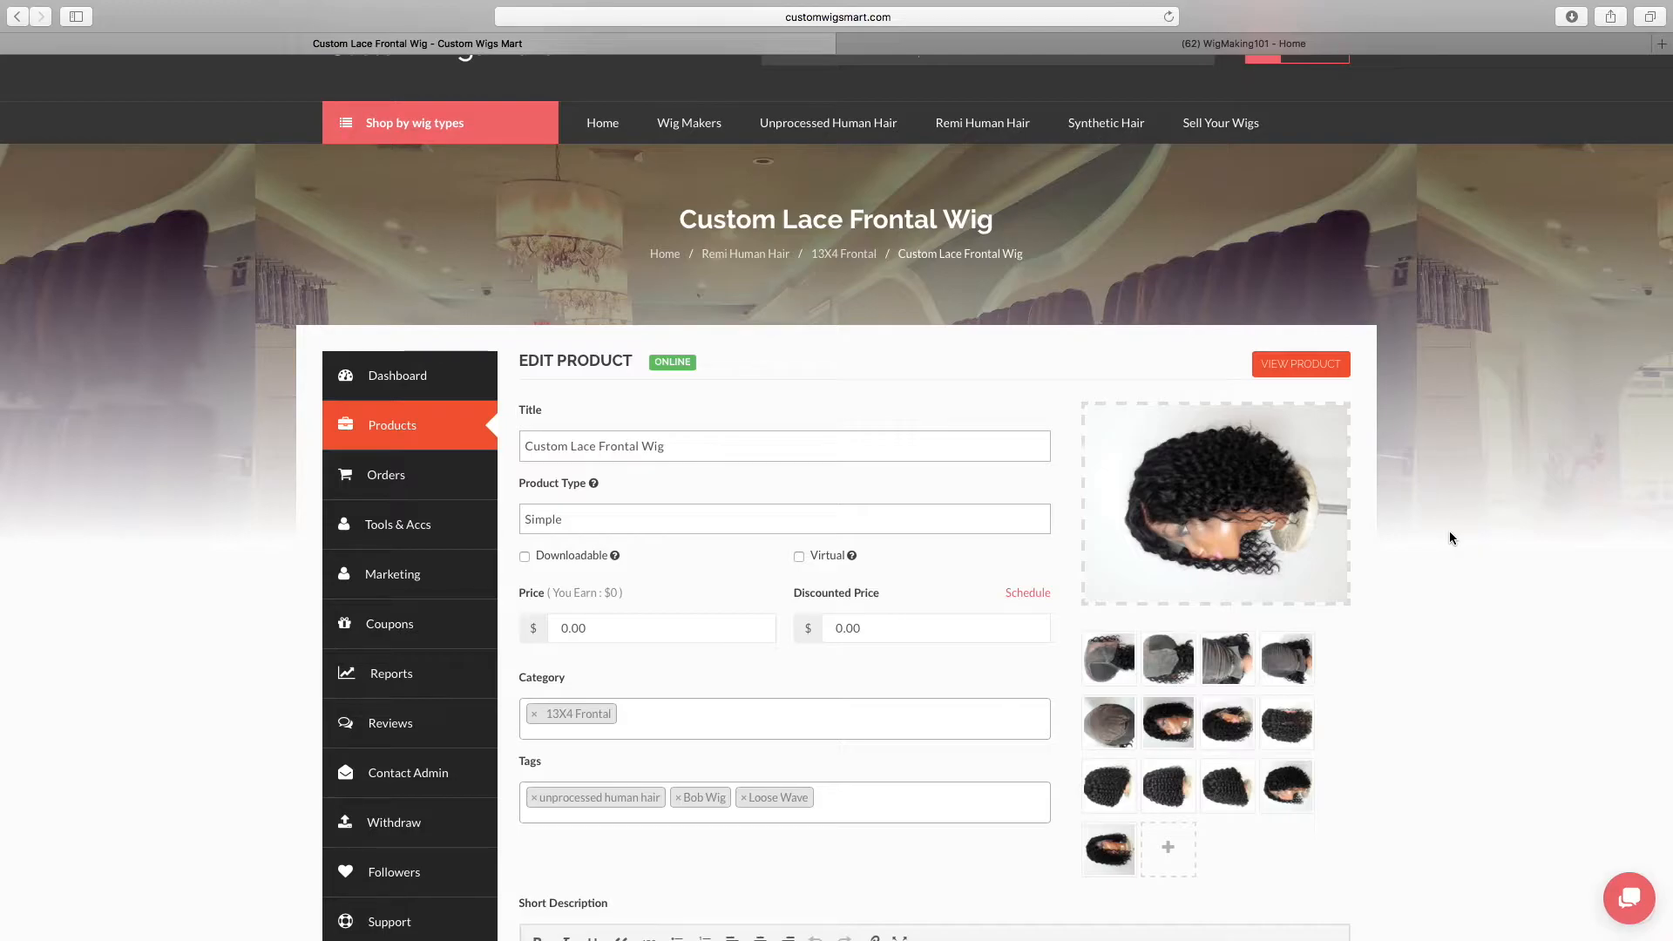
{"action": "scroll", "coordinate": [1449, 533], "scroll_direction": "down", "scroll_amount": 10}
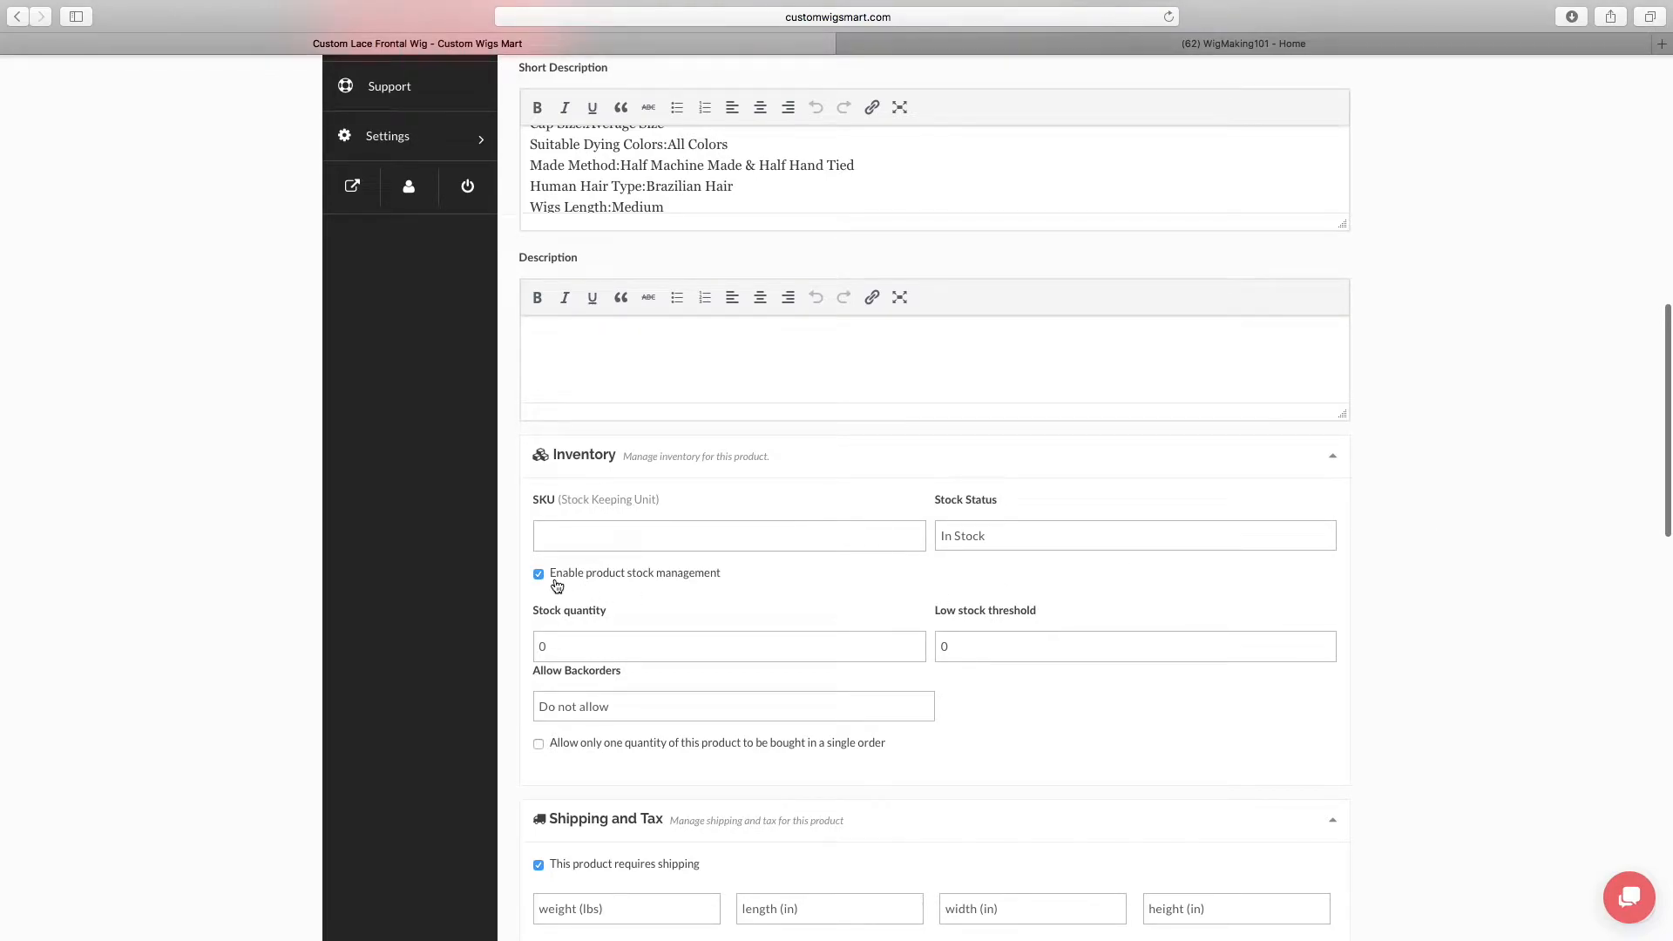
{"action": "left_click", "coordinate": [538, 575]}
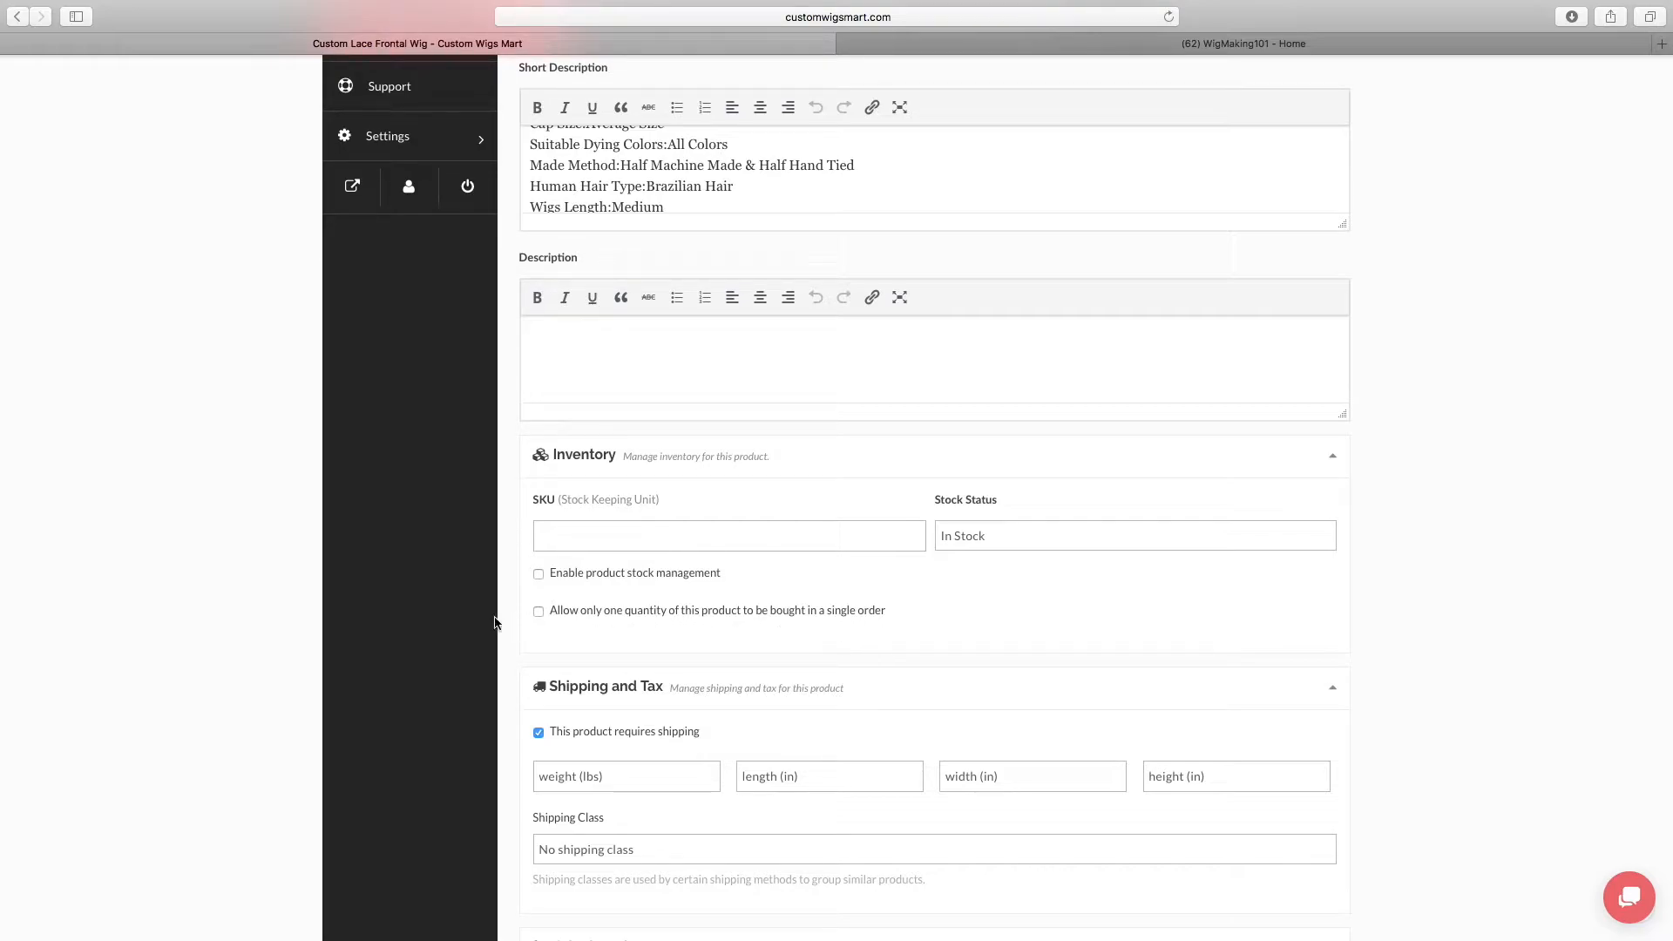
{"action": "left_click", "coordinate": [537, 611]}
{"action": "left_click", "coordinate": [539, 612]}
Enable product stock management and keep the stock status as In Stock
{"action": "left_click", "coordinate": [538, 575]}
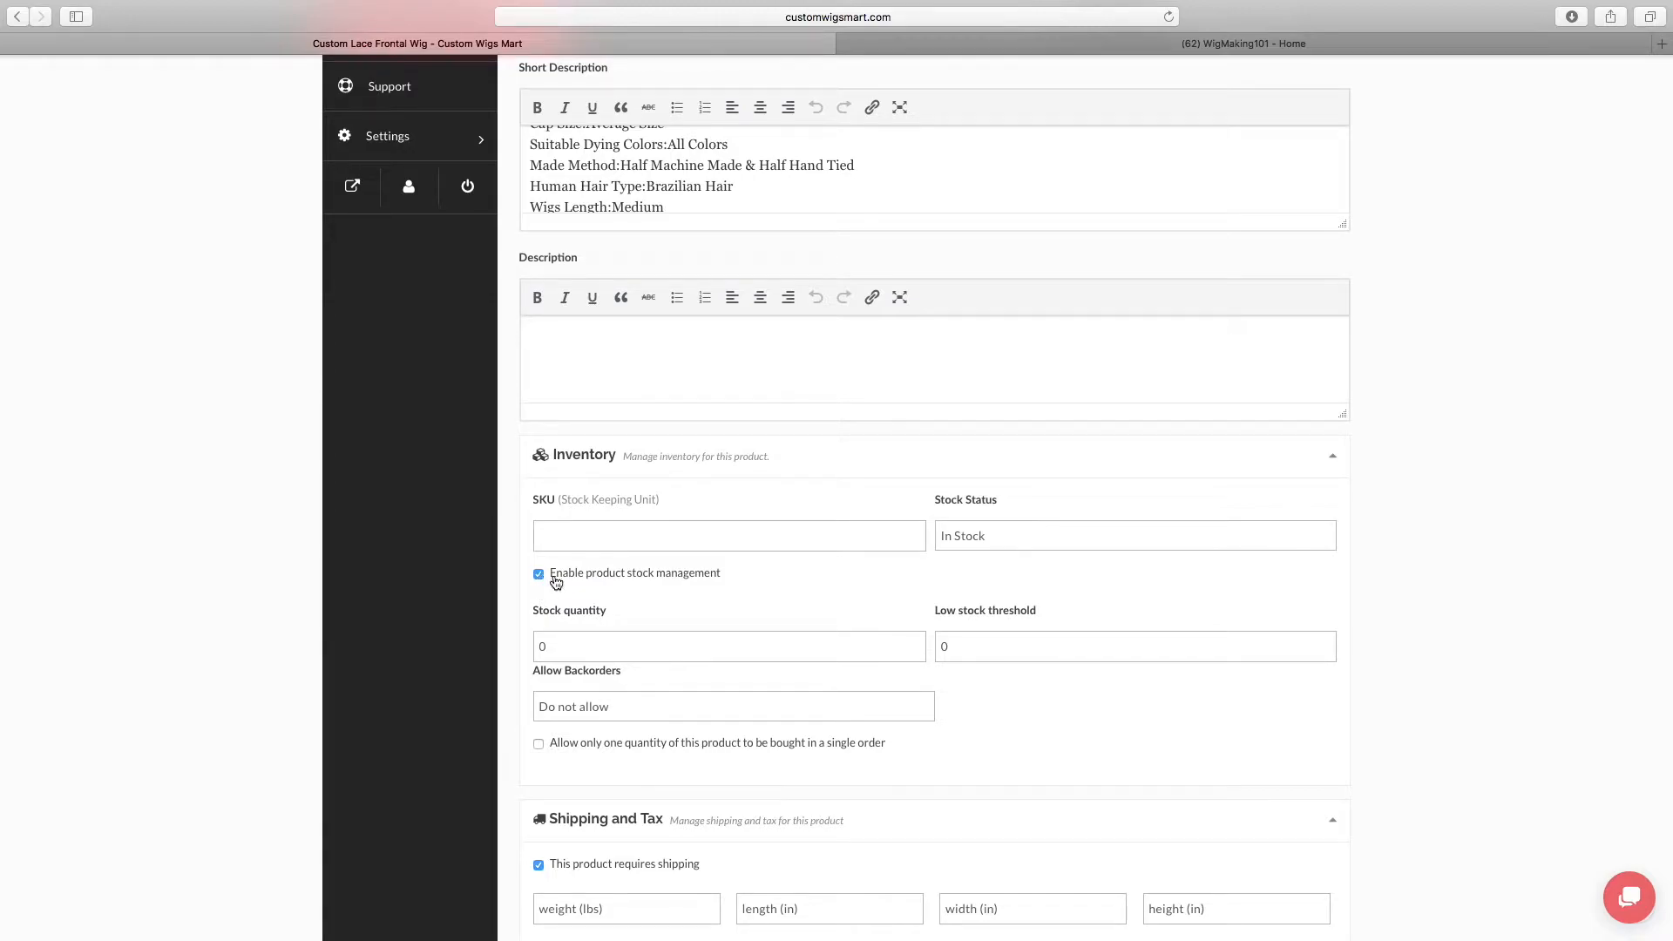
{"action": "left_click", "coordinate": [1044, 536]}
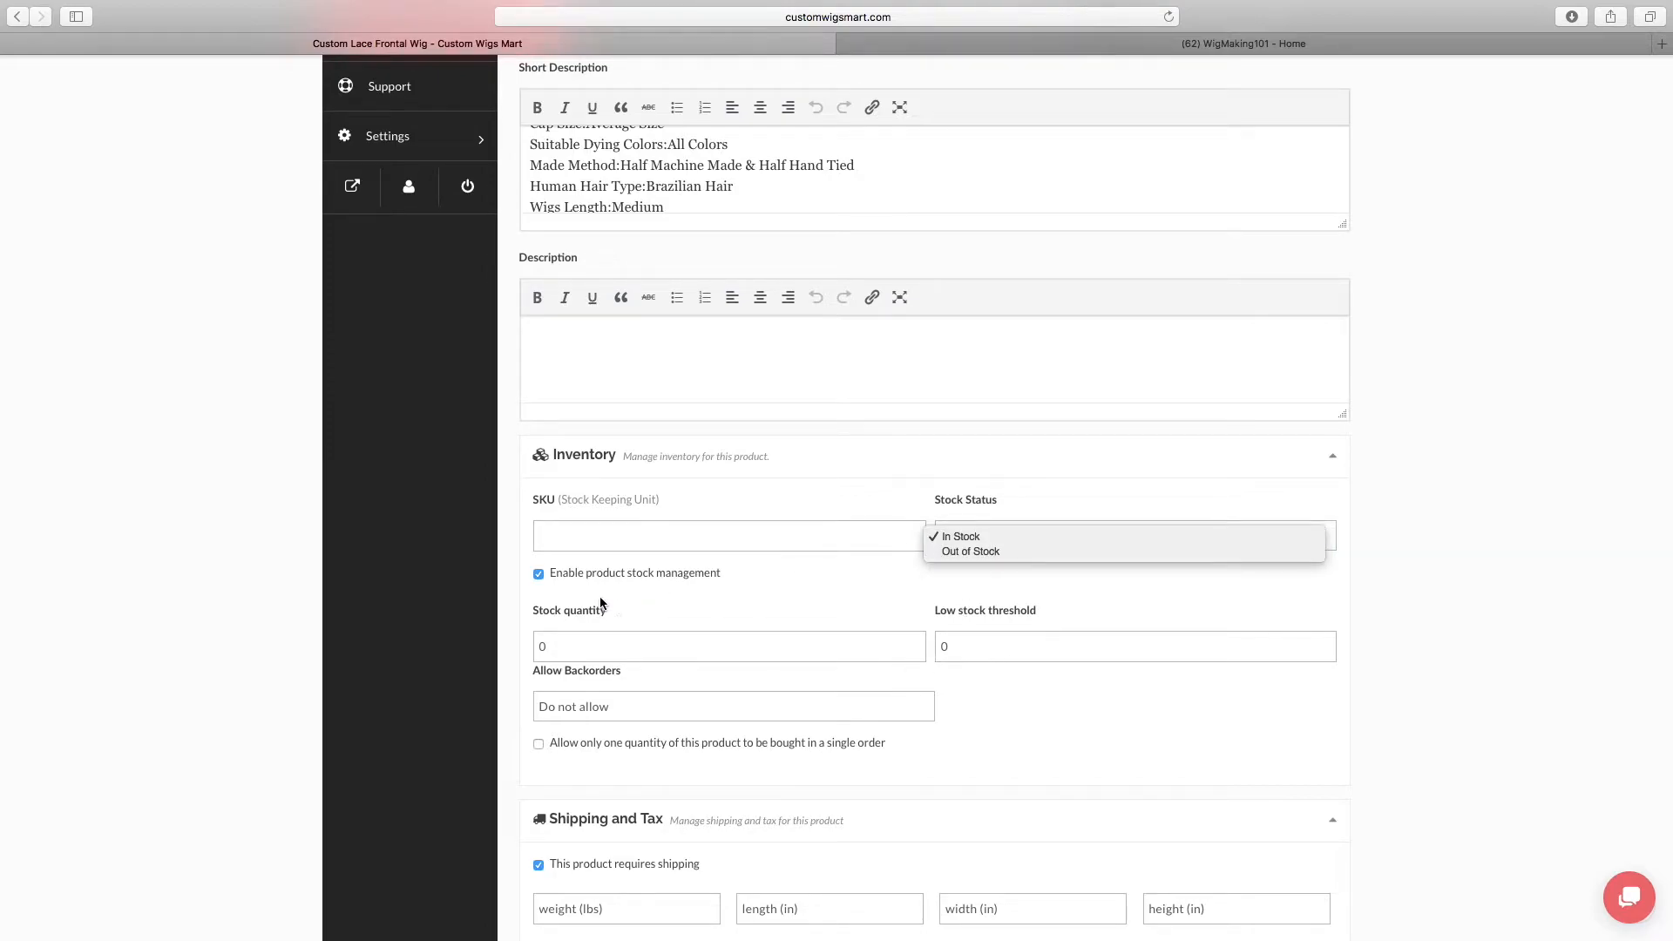
{"action": "left_click", "coordinate": [537, 577]}
Try switching the shipping requirement off and back on in the Shipping and Tax settings
{"action": "scroll", "coordinate": [939, 788], "scroll_direction": "down", "scroll_amount": 2}
{"action": "scroll", "coordinate": [939, 789], "scroll_direction": "down", "scroll_amount": 5}
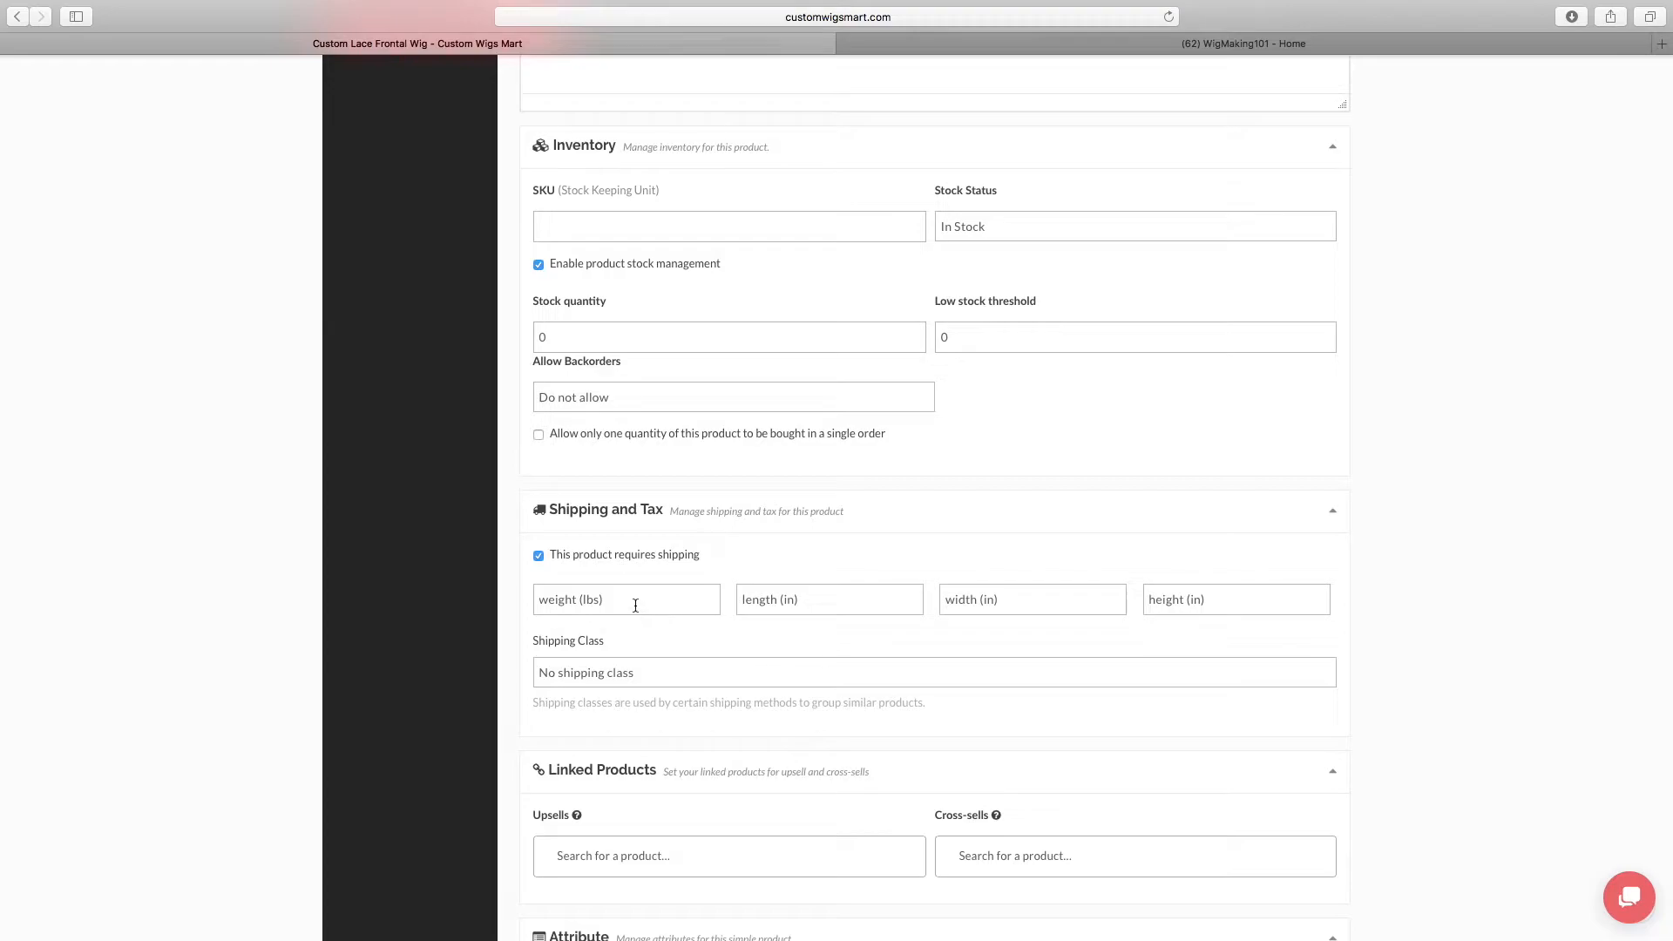
{"action": "left_click", "coordinate": [538, 555]}
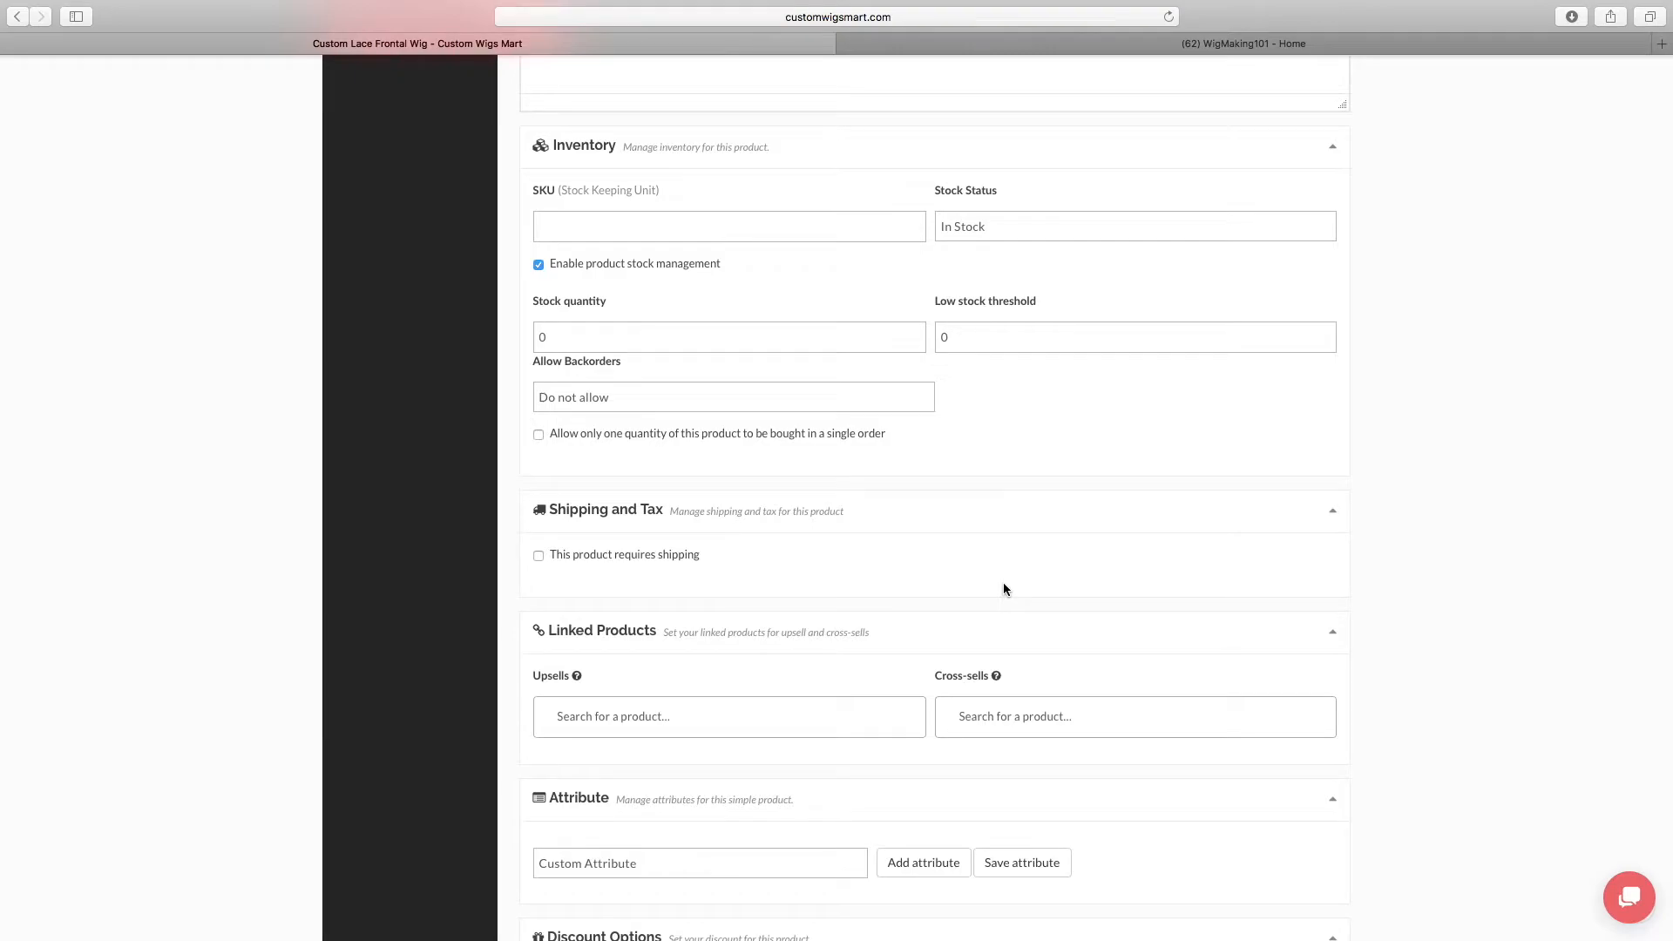
{"action": "left_click", "coordinate": [539, 555]}
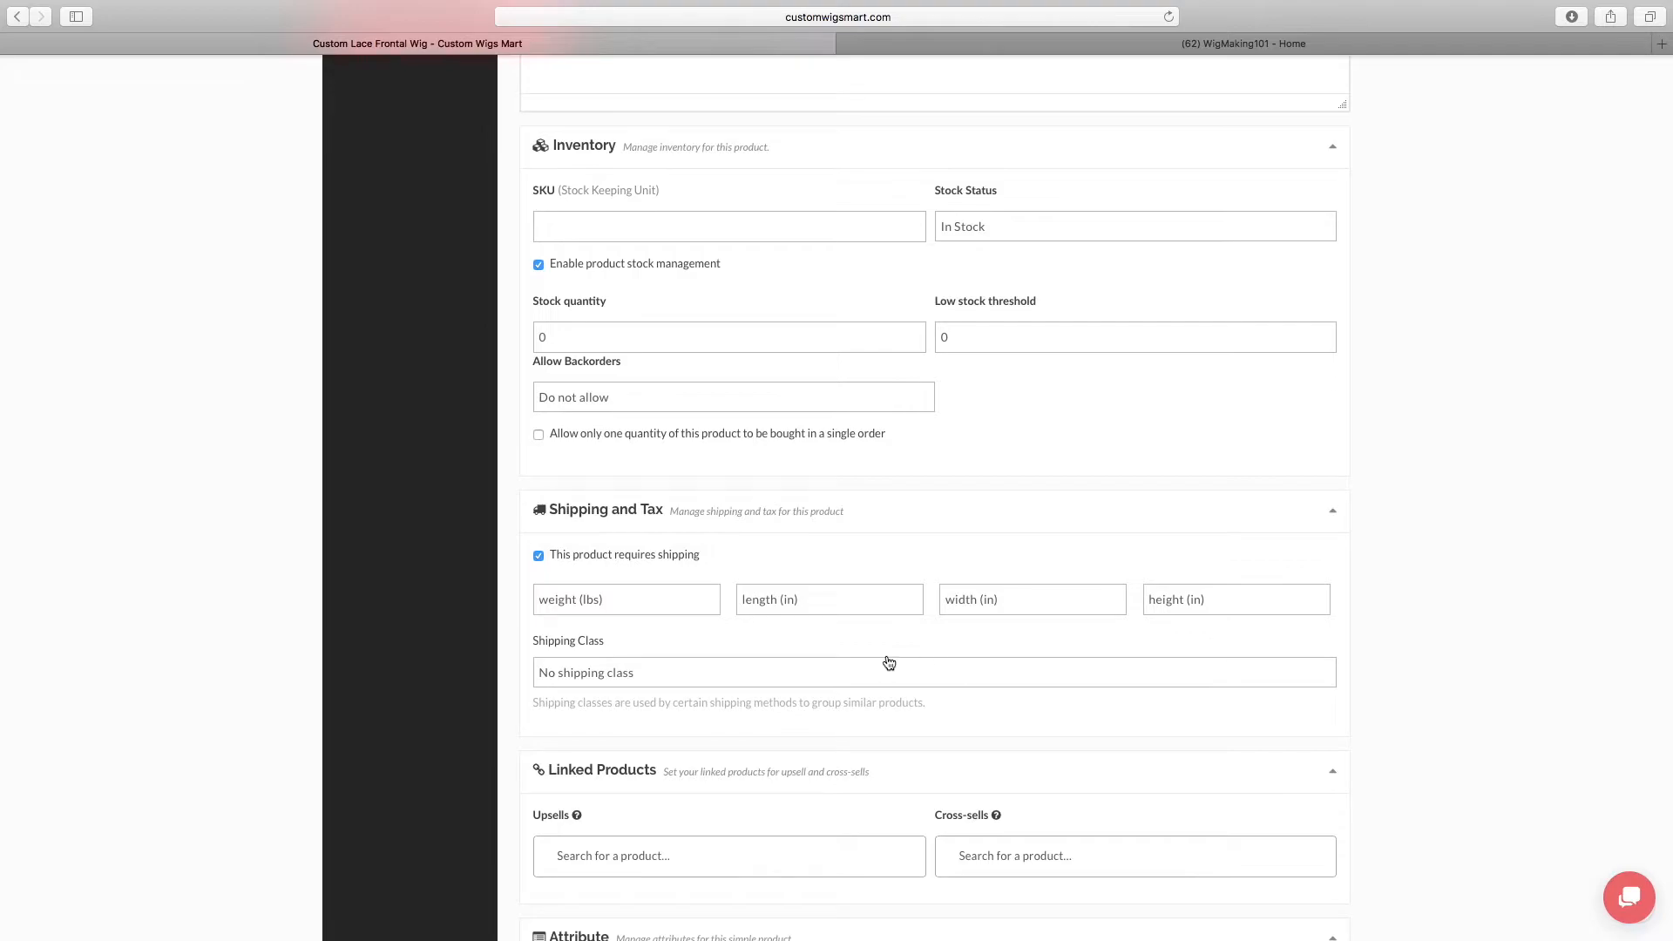
Check the available shipping class choices for the product and keep No shipping class
{"action": "left_click", "coordinate": [777, 675]}
{"action": "left_click", "coordinate": [775, 673]}
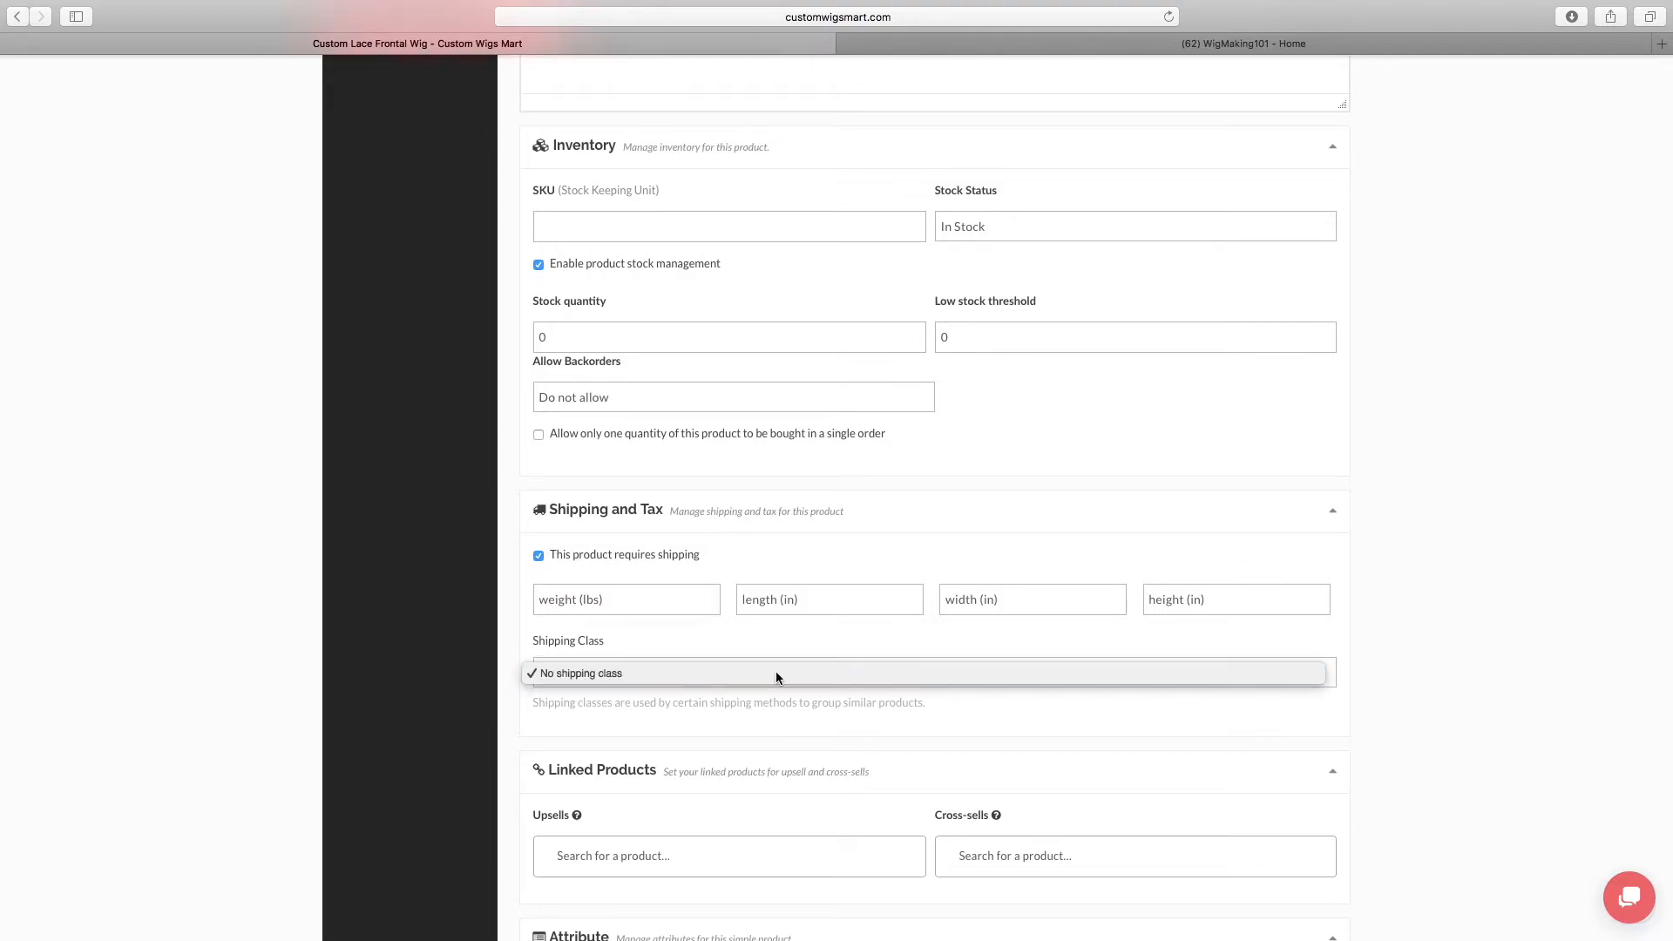
{"action": "left_click", "coordinate": [750, 674]}
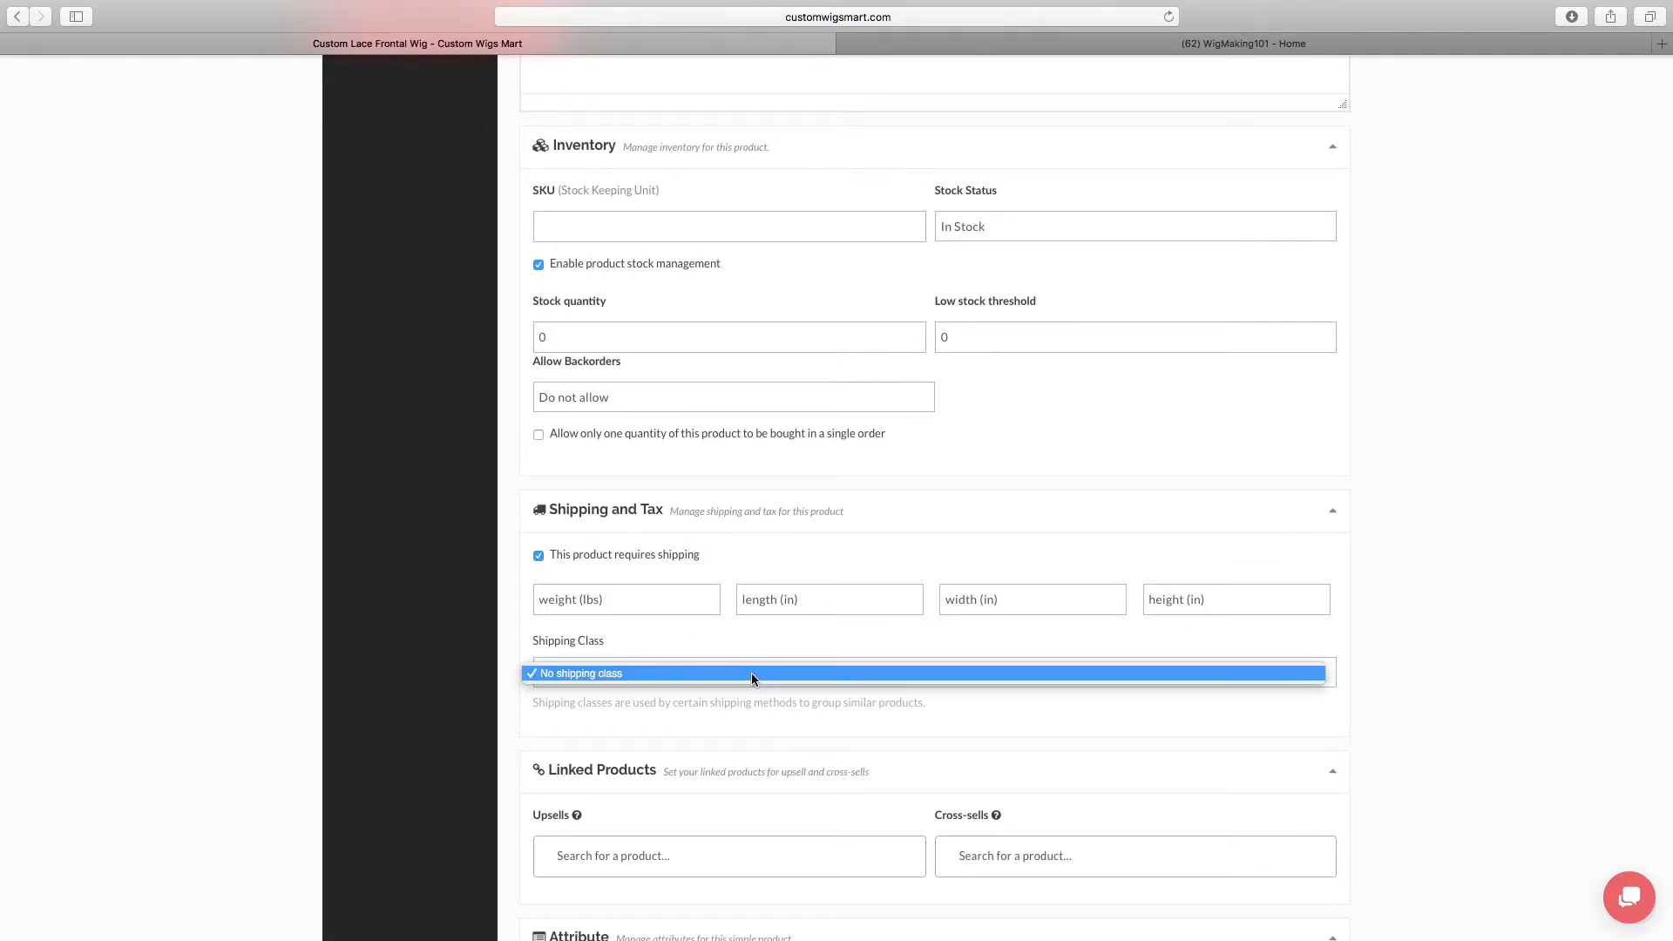
{"action": "left_click", "coordinate": [751, 672]}
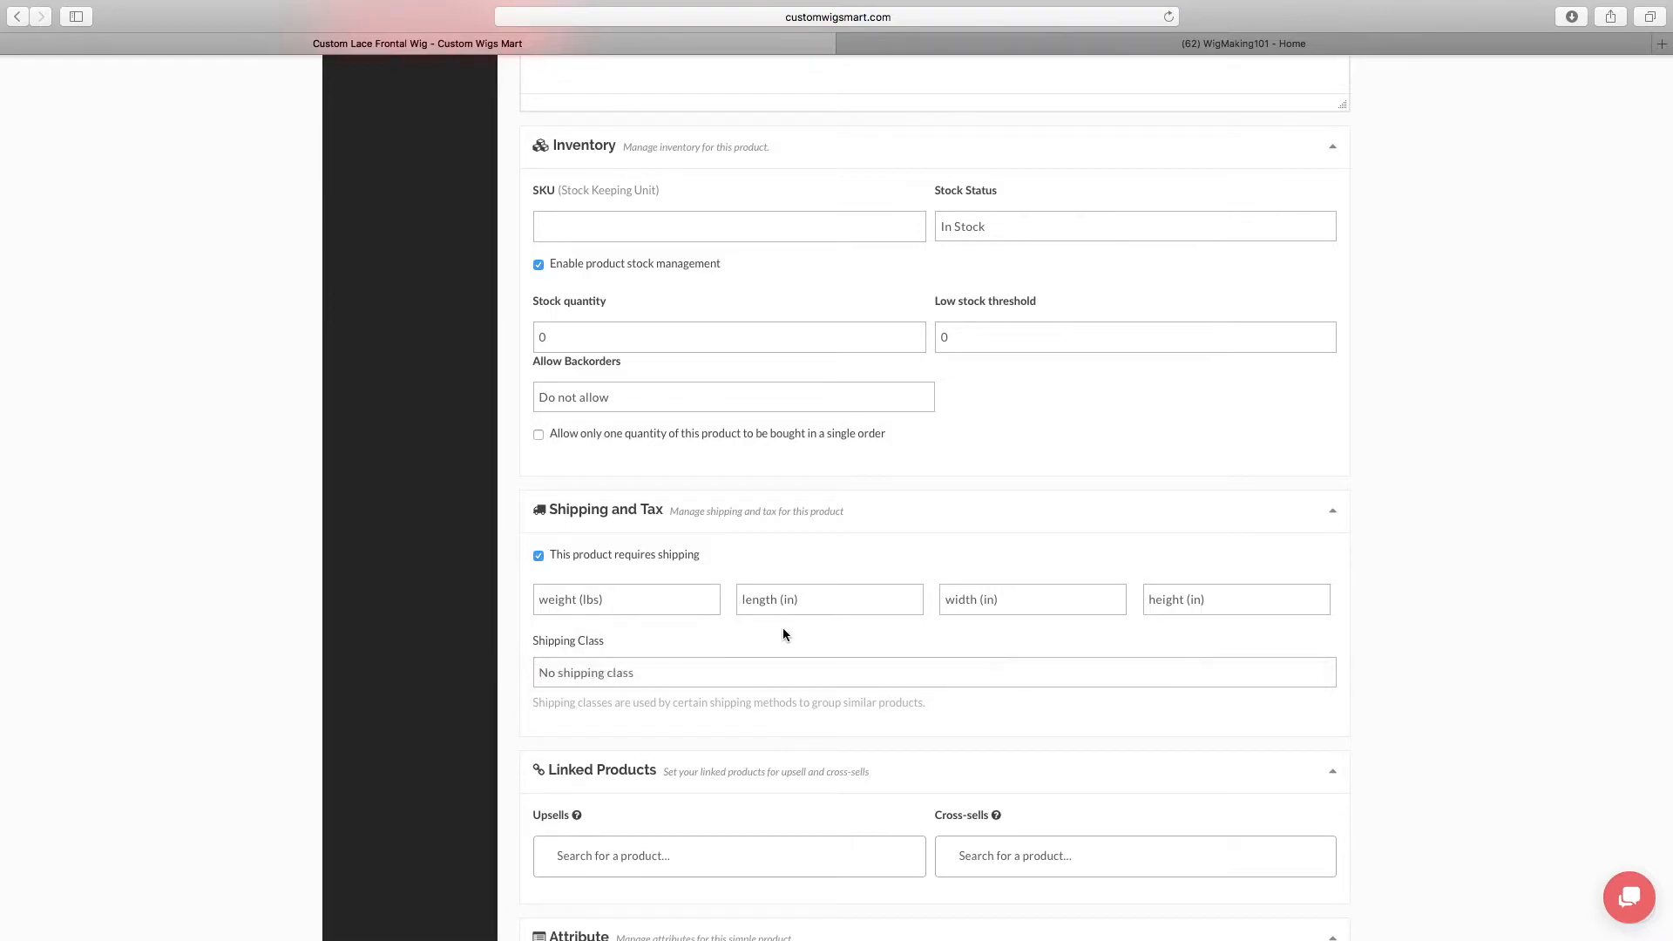
{"action": "left_click", "coordinate": [645, 670]}
{"action": "left_click", "coordinate": [658, 671]}
{"action": "scroll", "coordinate": [752, 721], "scroll_direction": "down", "scroll_amount": 1}
{"action": "scroll", "coordinate": [754, 723], "scroll_direction": "down", "scroll_amount": 1}
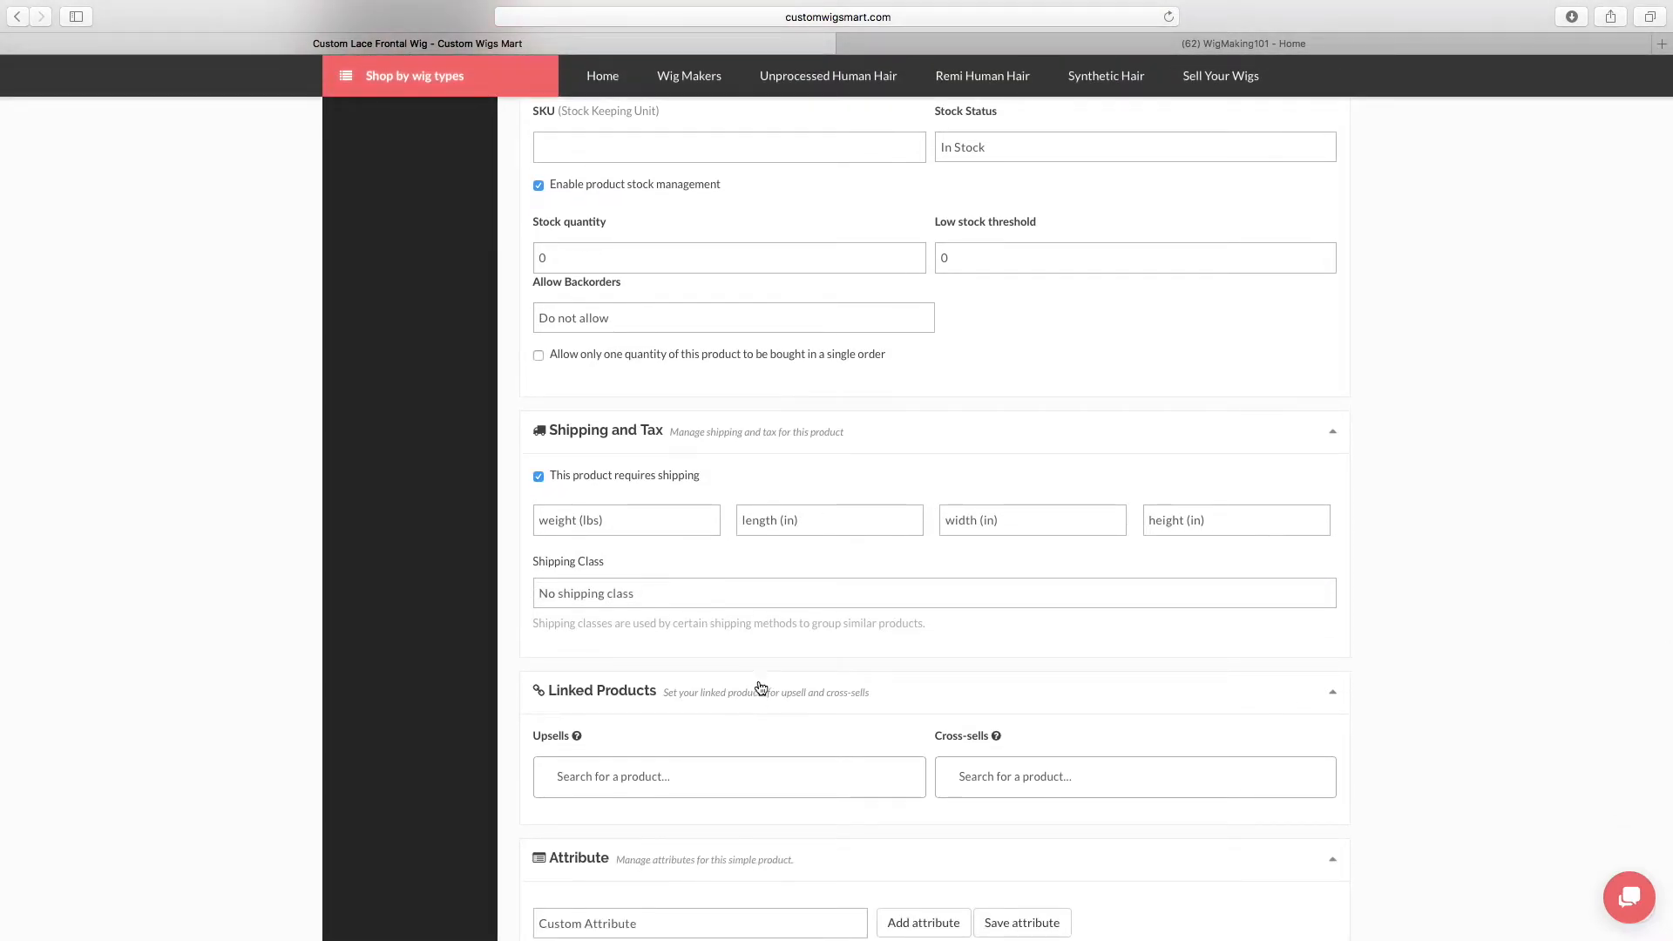
{"action": "left_click", "coordinate": [626, 595]}
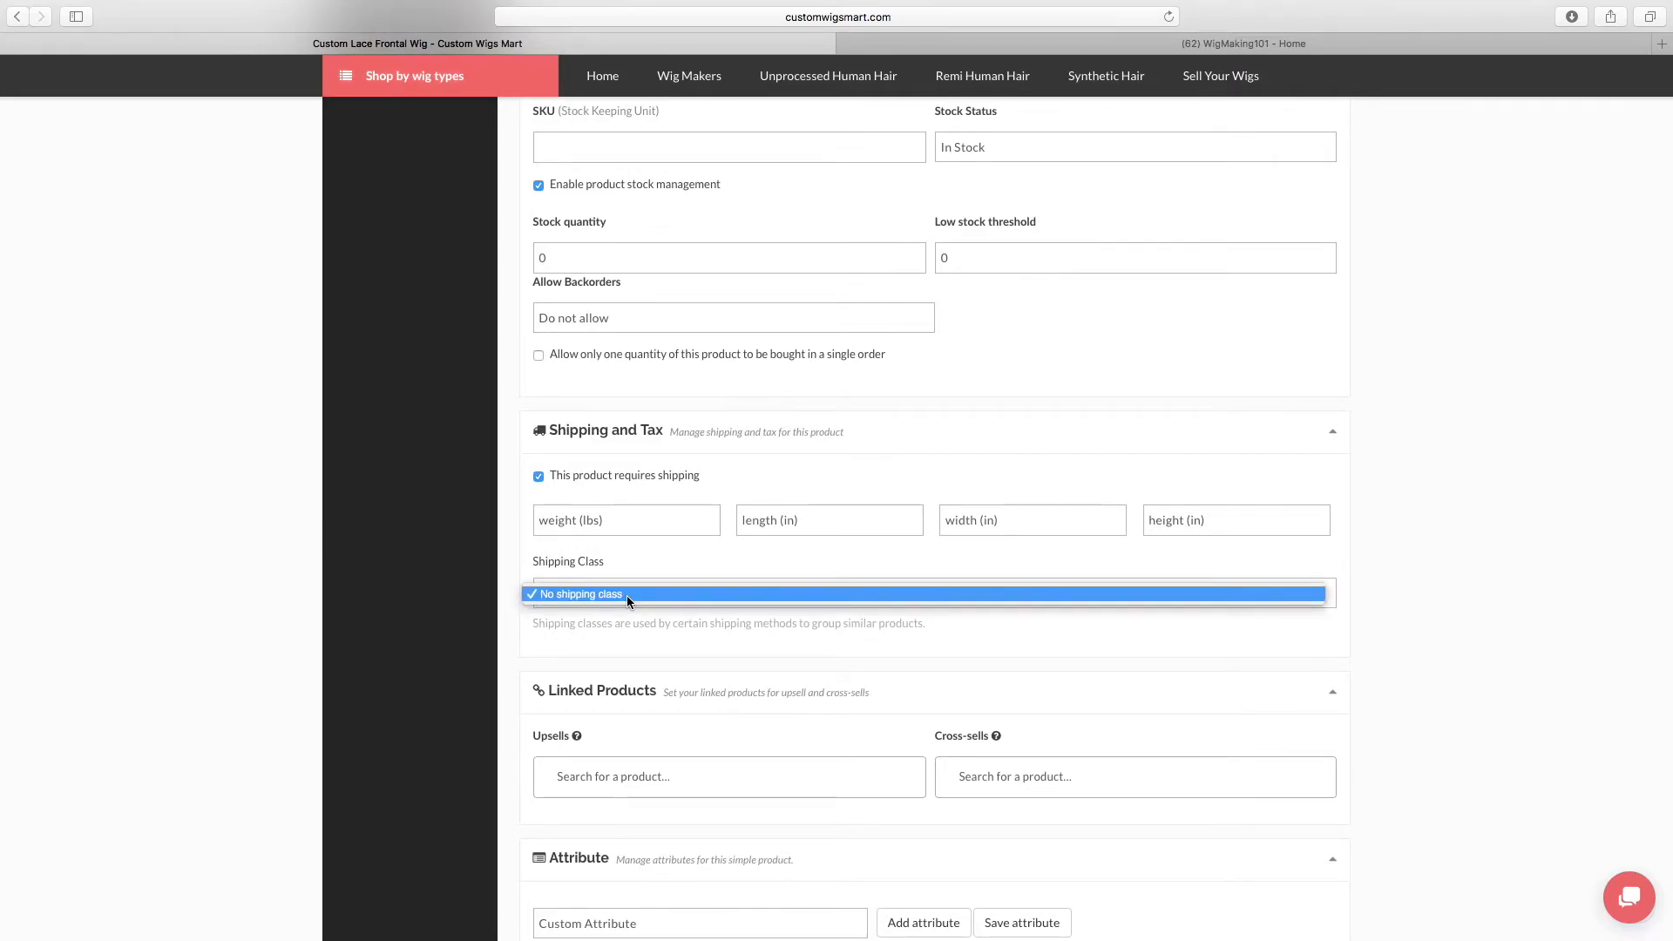
{"action": "left_click", "coordinate": [540, 474]}
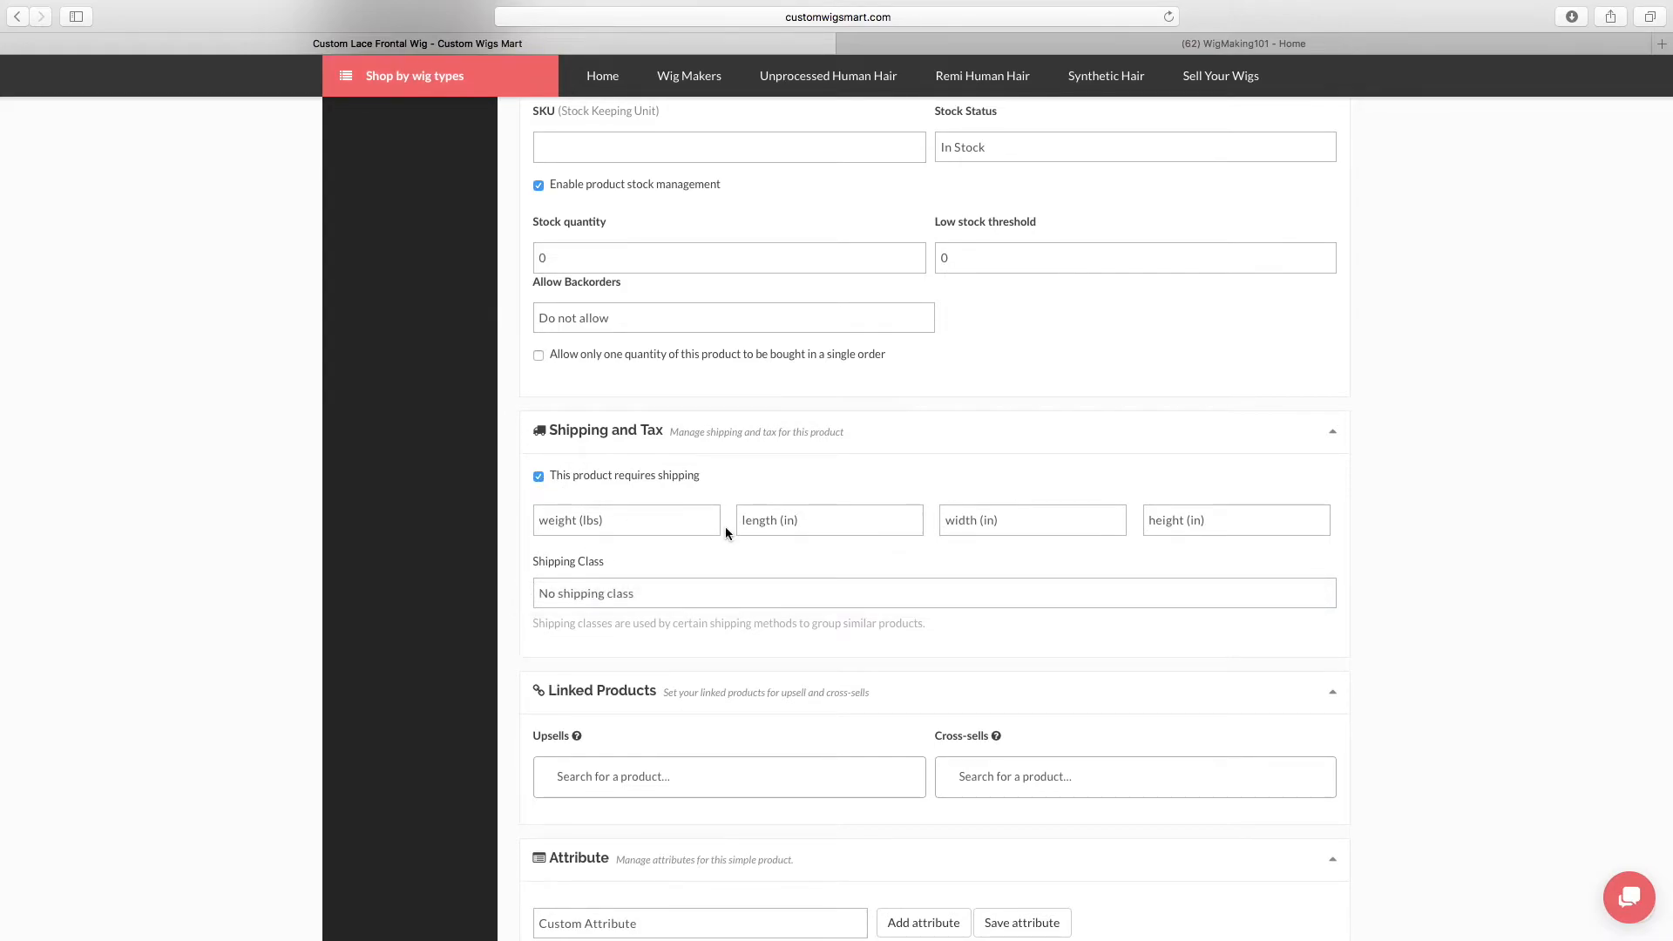
Mark the product as not requiring shipping and save the product
{"action": "left_click", "coordinate": [539, 477]}
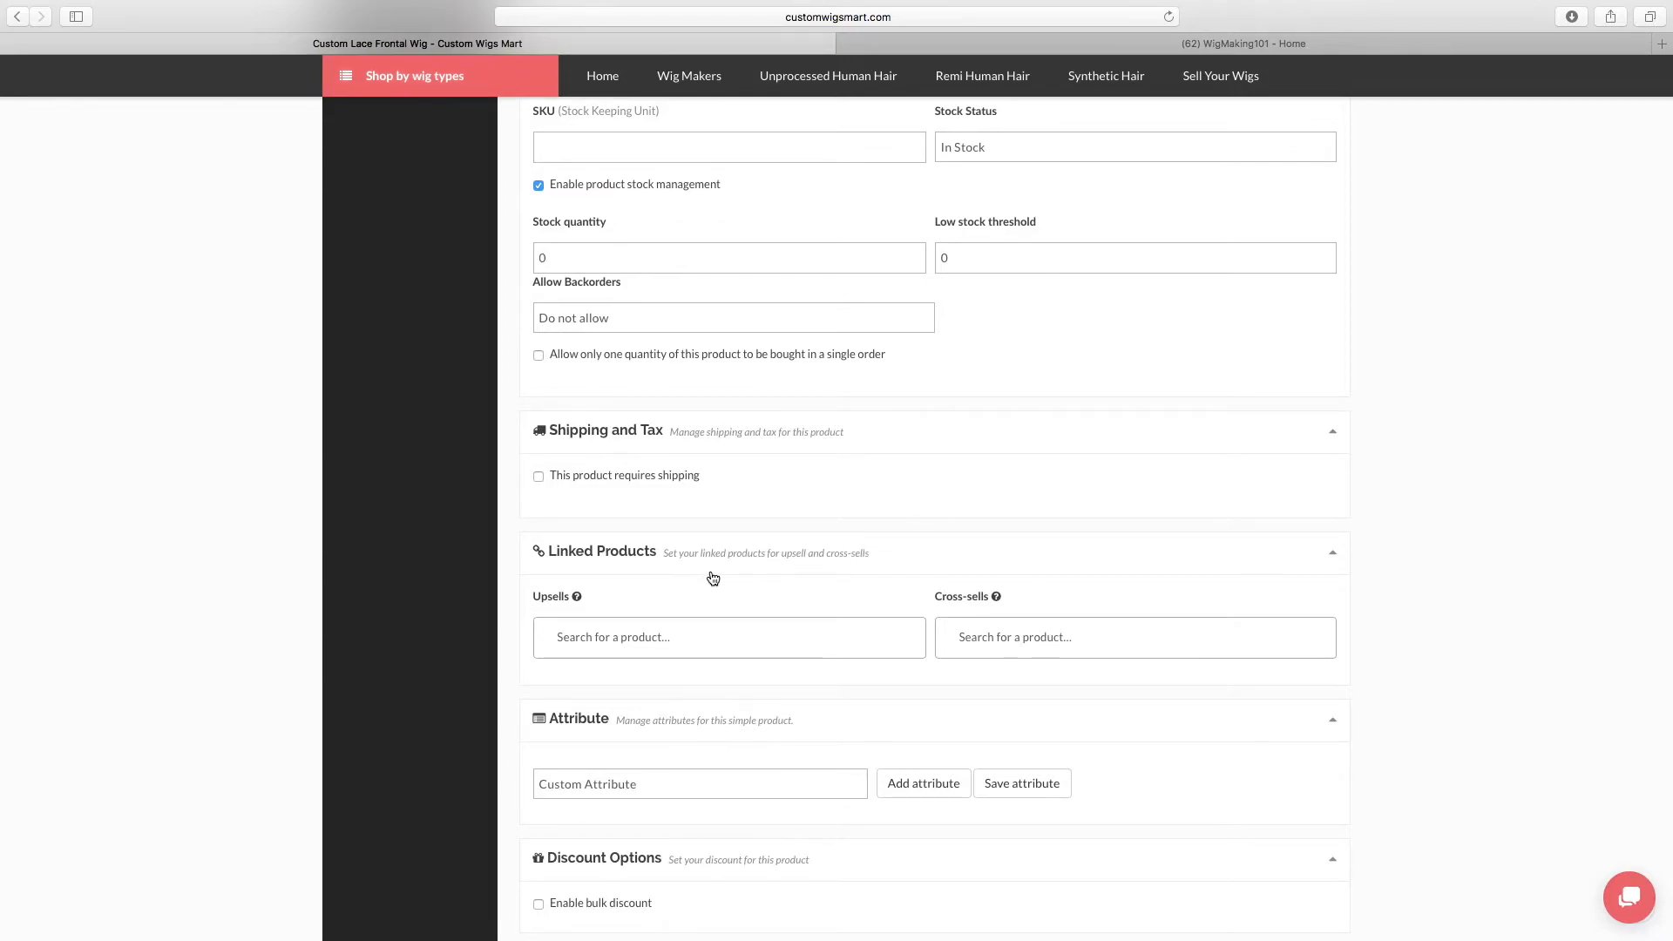
{"action": "scroll", "coordinate": [713, 577], "scroll_direction": "down", "scroll_amount": 2}
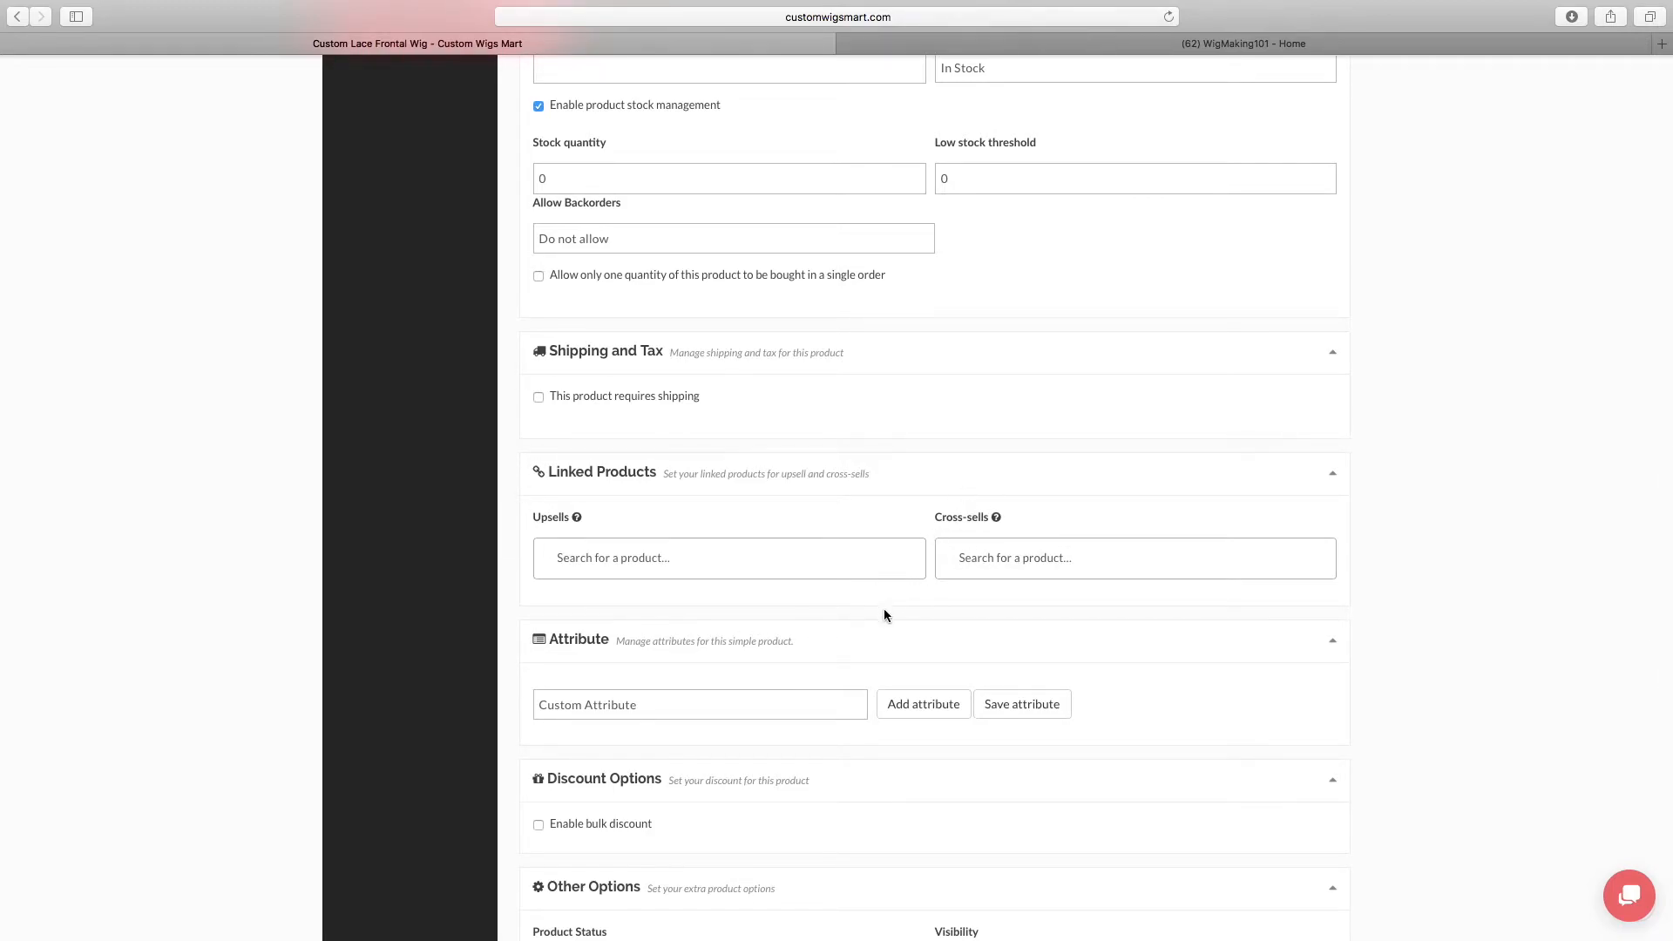
{"action": "scroll", "coordinate": [889, 634], "scroll_direction": "down", "scroll_amount": 2}
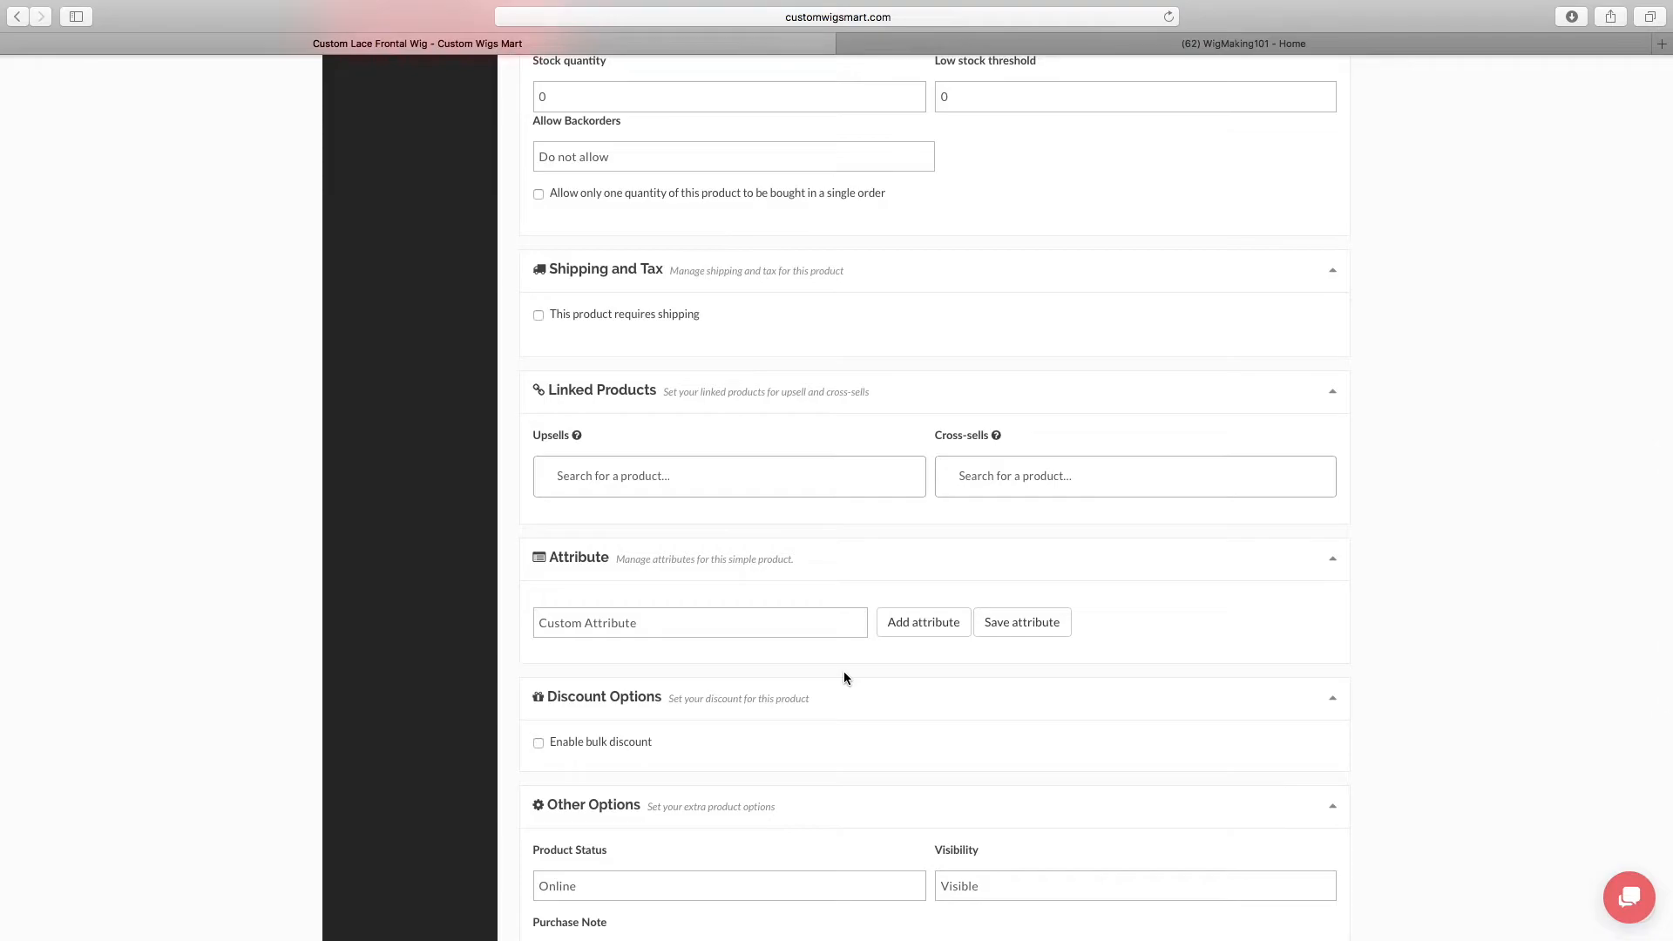
{"action": "scroll", "coordinate": [844, 675], "scroll_direction": "down", "scroll_amount": 5}
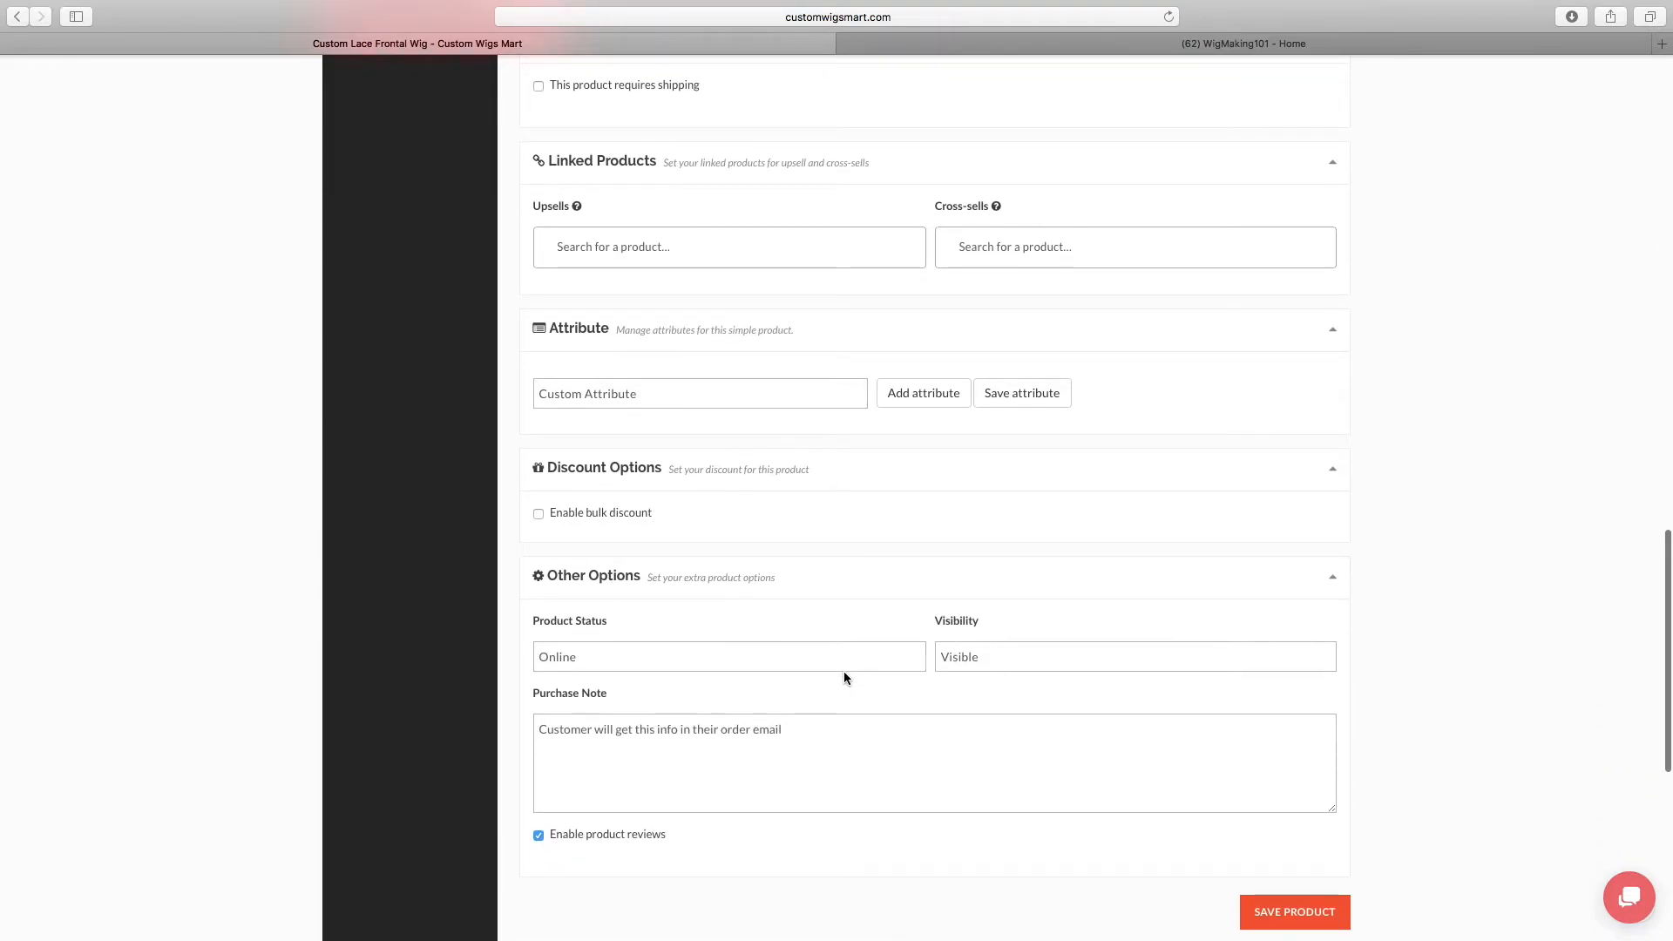
{"action": "left_click", "coordinate": [1290, 921]}
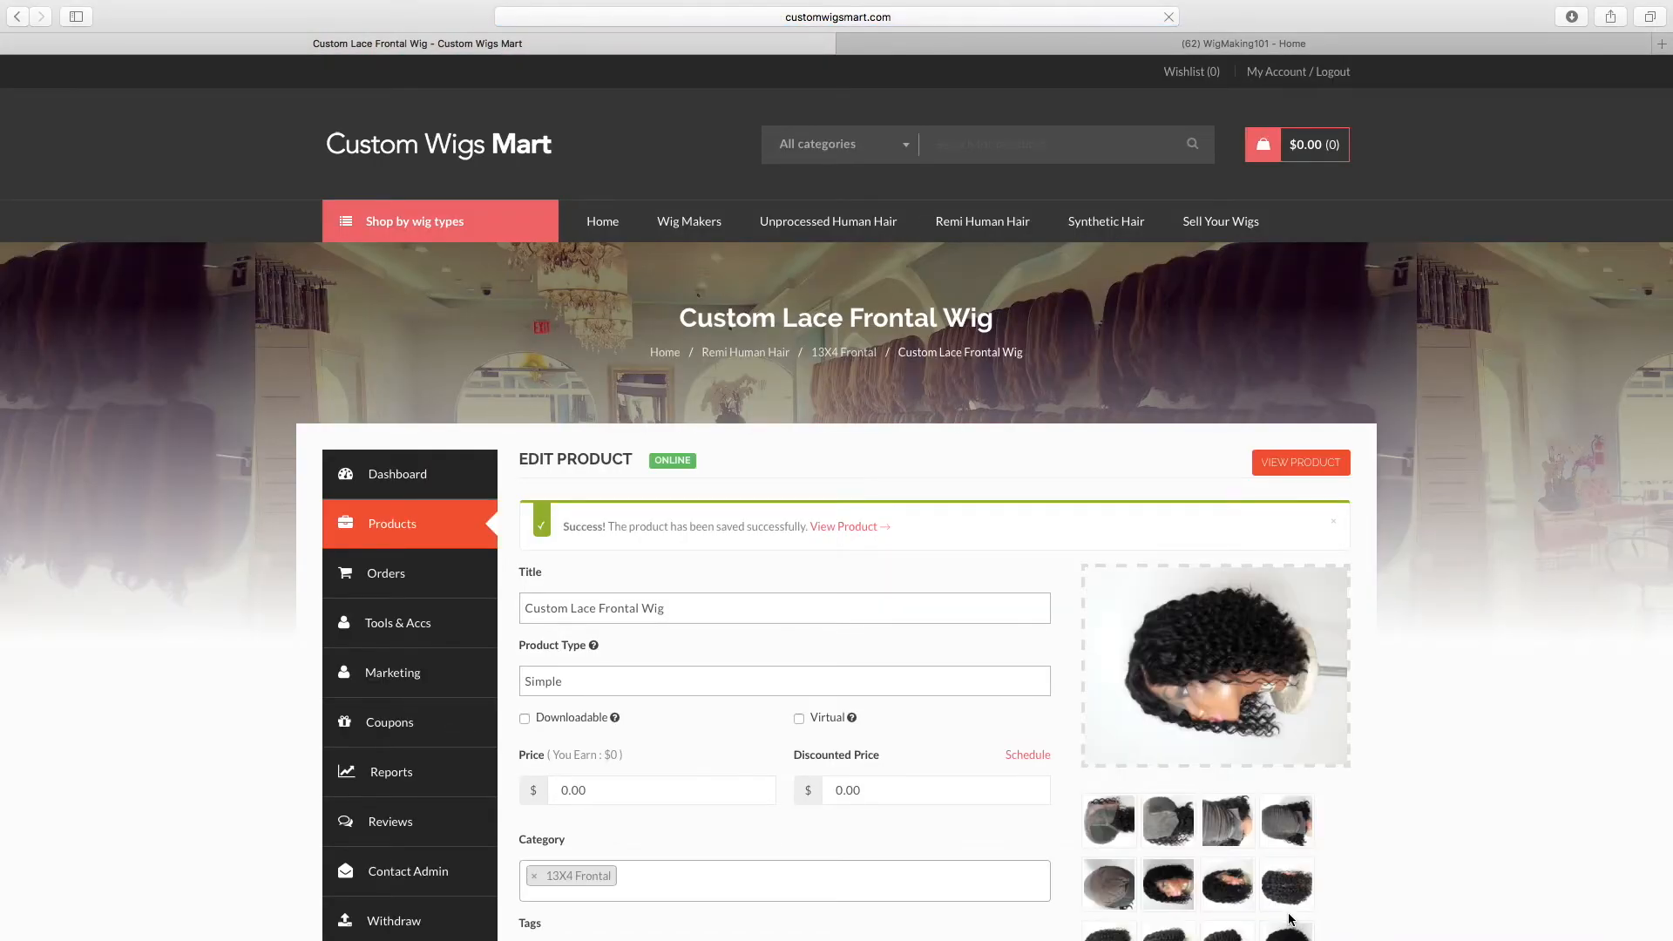
Look over the saved product, open the vendor's public store page and view its product listing
{"action": "scroll", "coordinate": [1488, 705], "scroll_direction": "down", "scroll_amount": 6}
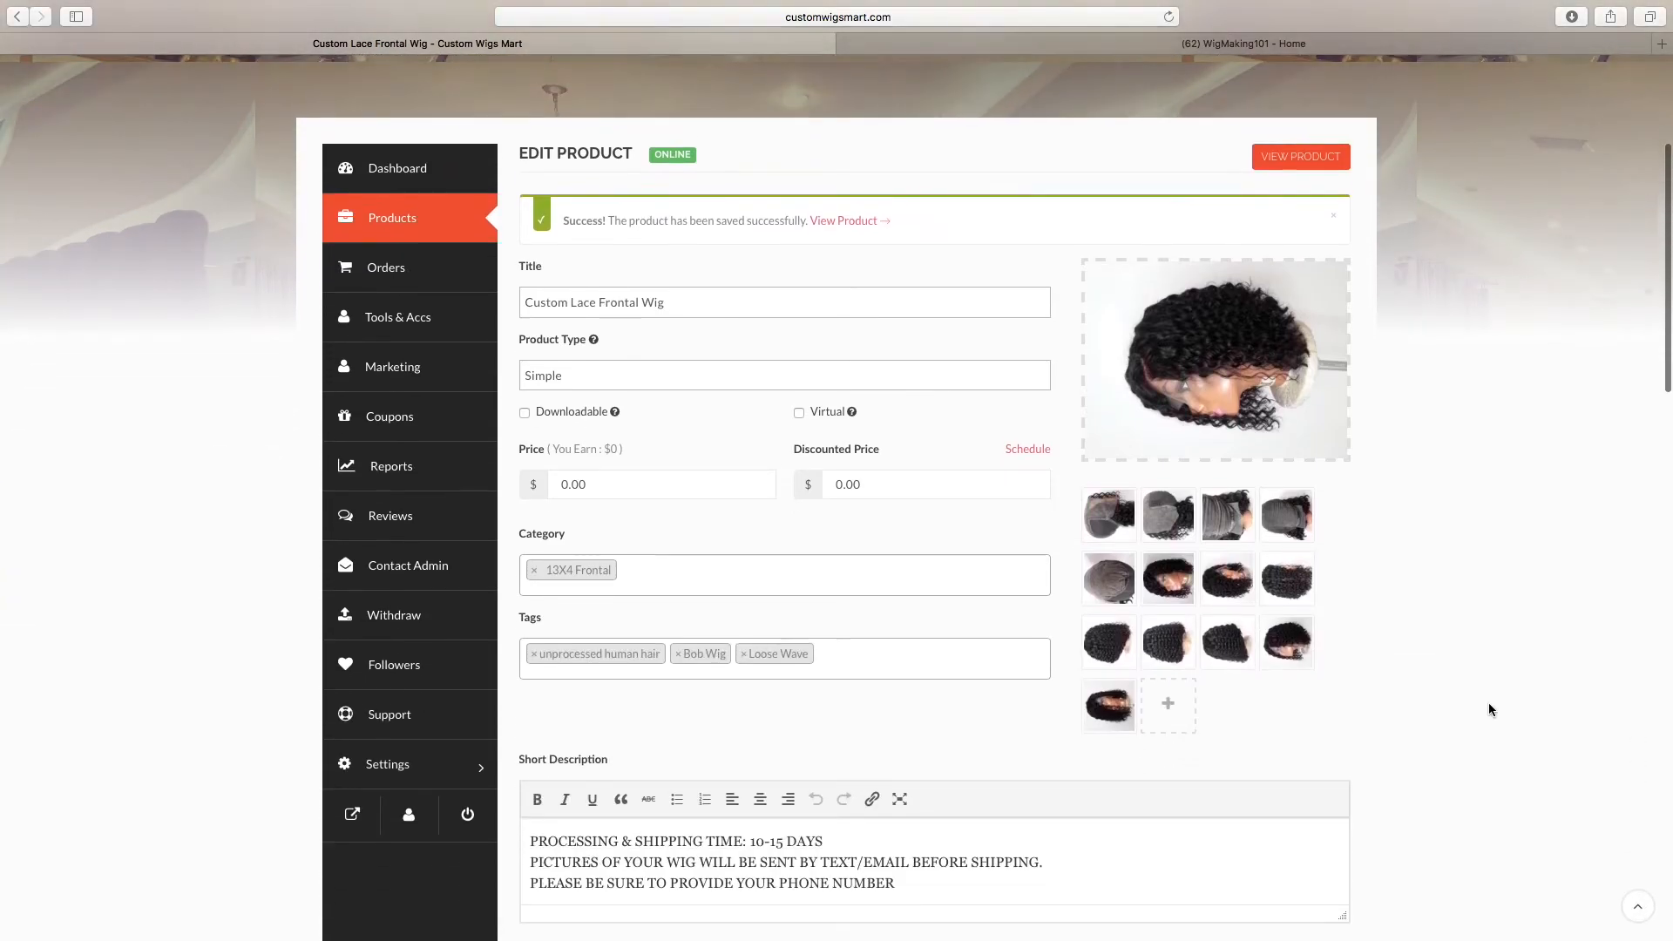
{"action": "scroll", "coordinate": [1488, 706], "scroll_direction": "down", "scroll_amount": 1}
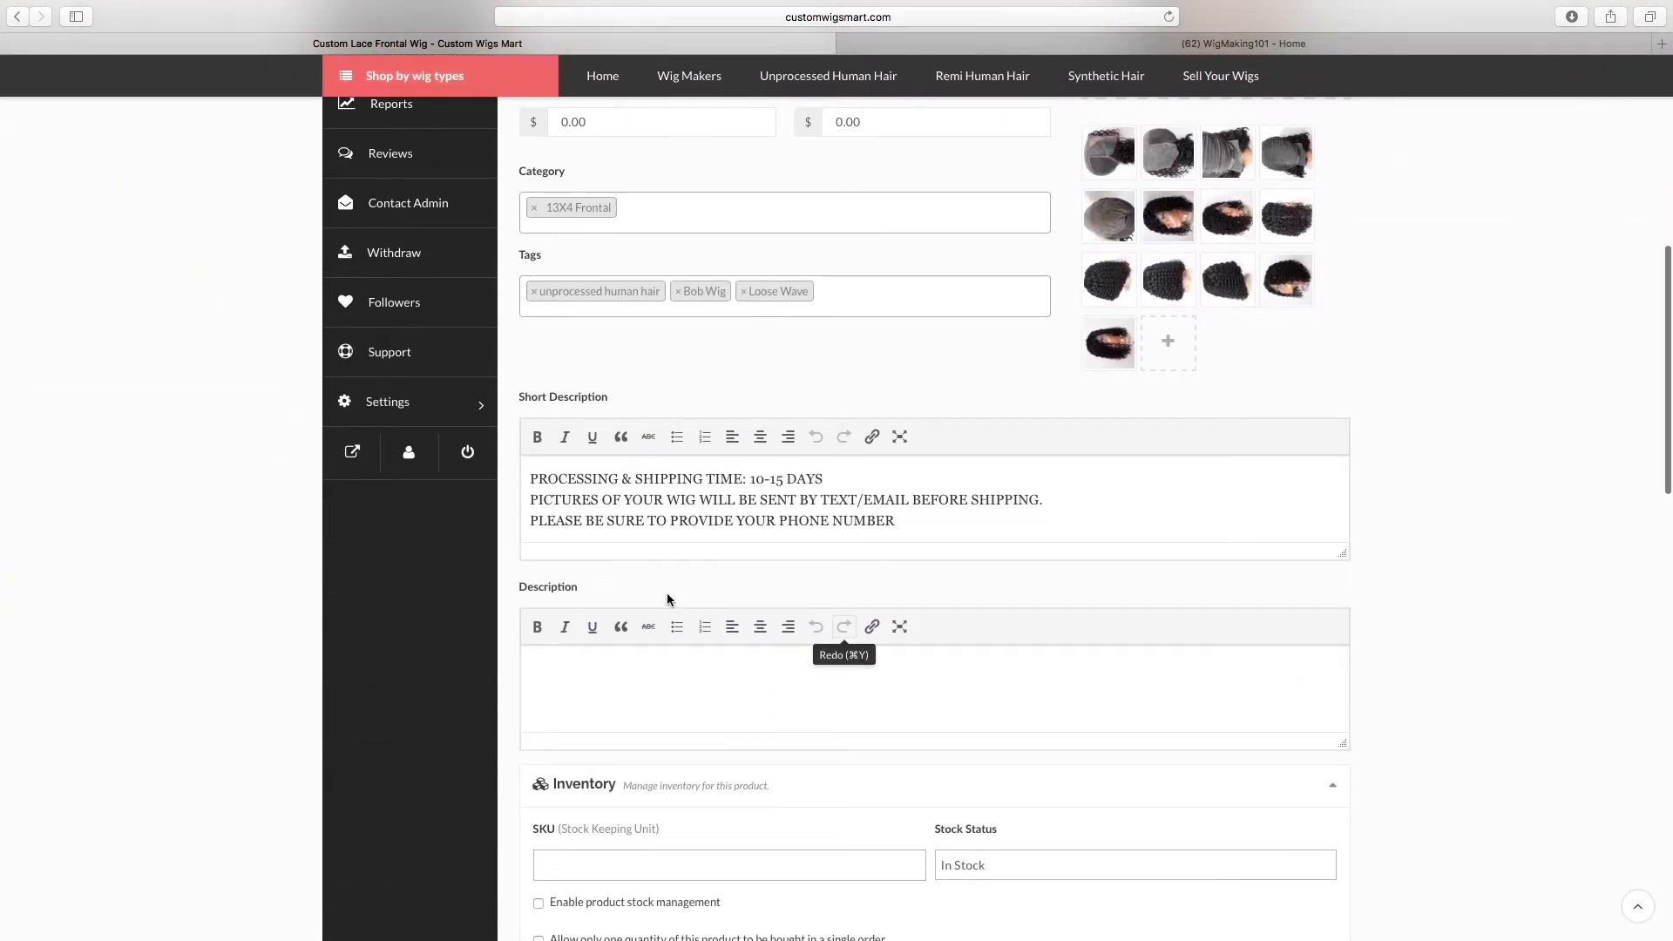
{"action": "left_click", "coordinate": [352, 452]}
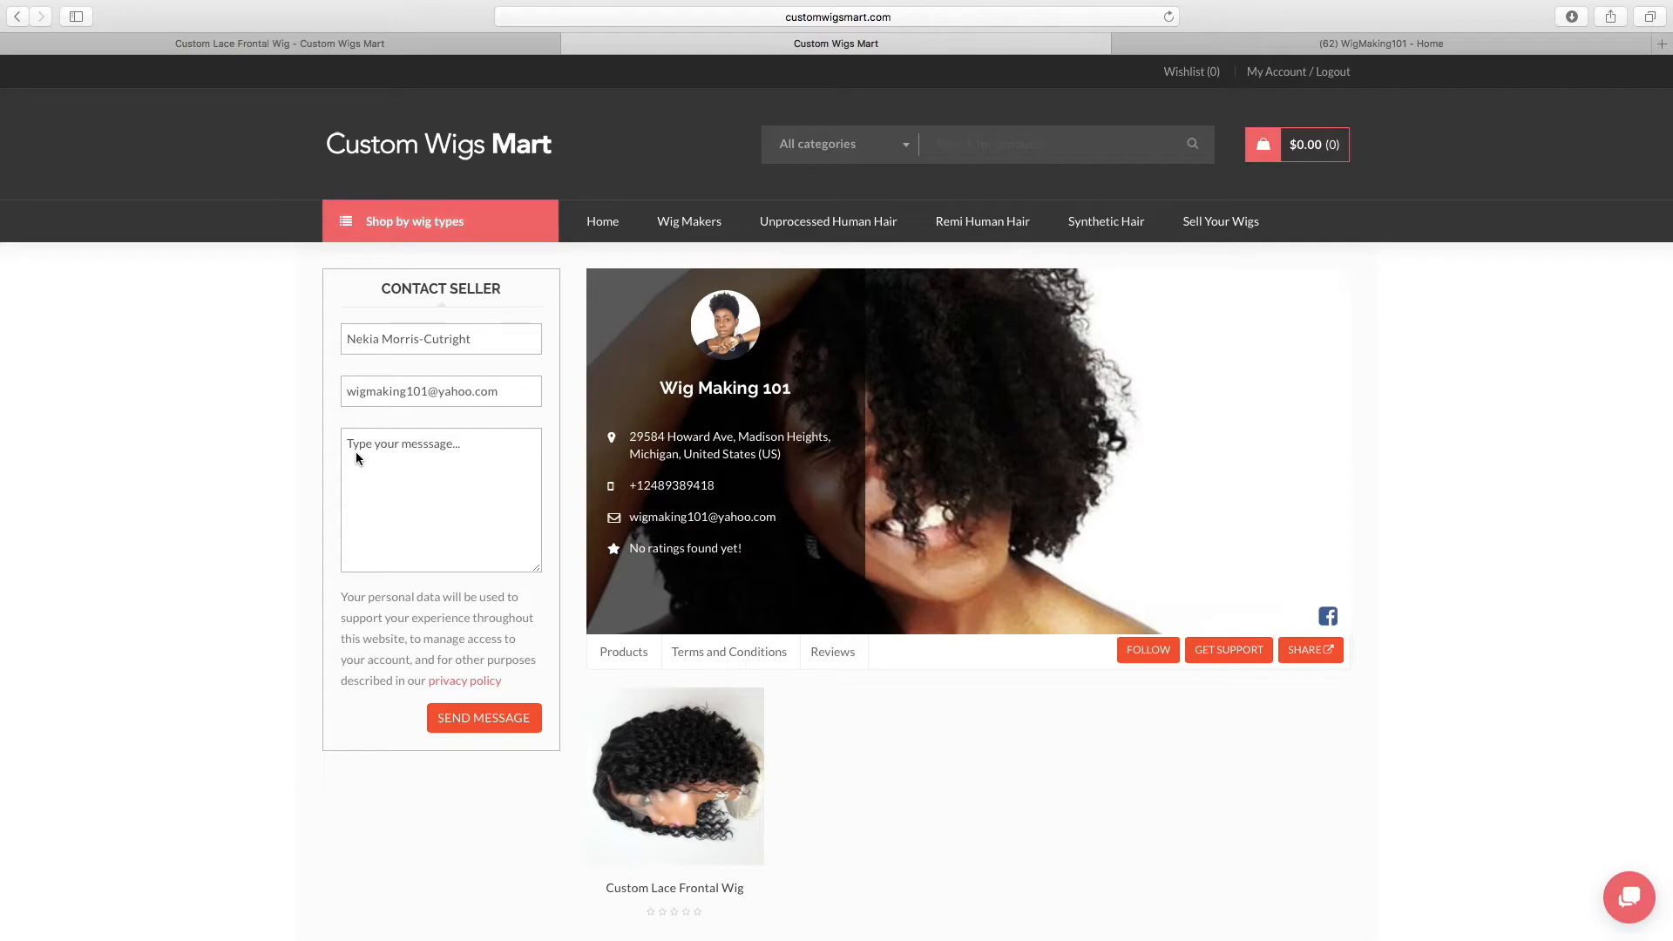
{"action": "mouse_move", "coordinate": [716, 789]}
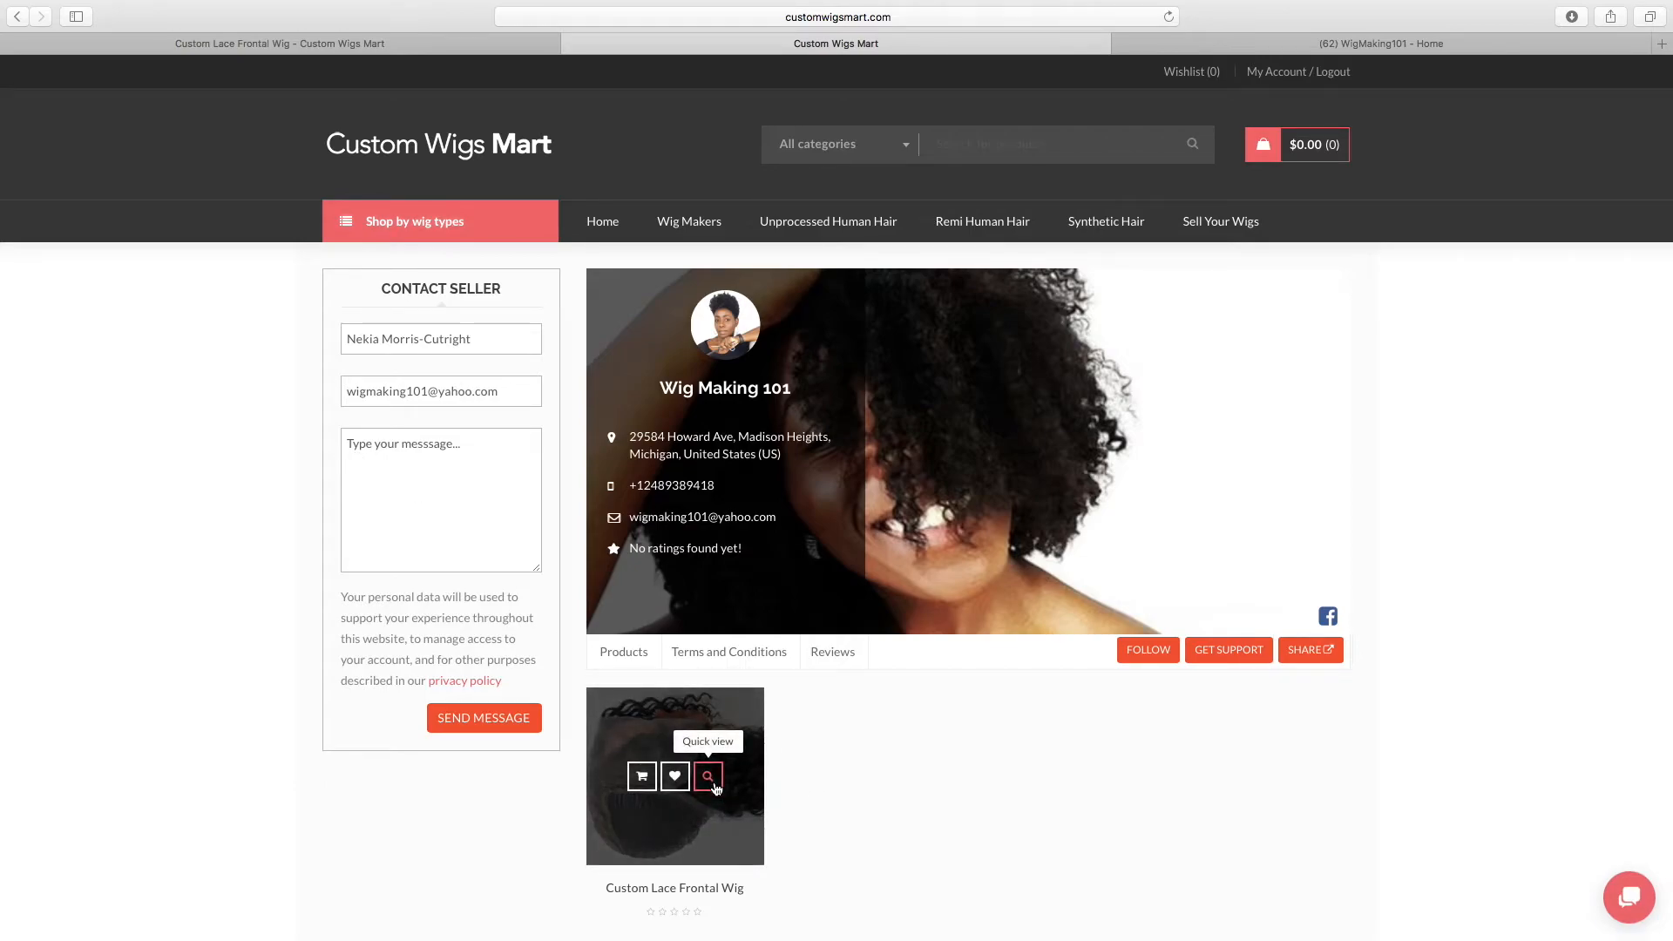
{"action": "scroll", "coordinate": [897, 842], "scroll_direction": "down", "scroll_amount": 3}
{"action": "scroll", "coordinate": [900, 848], "scroll_direction": "down", "scroll_amount": 1}
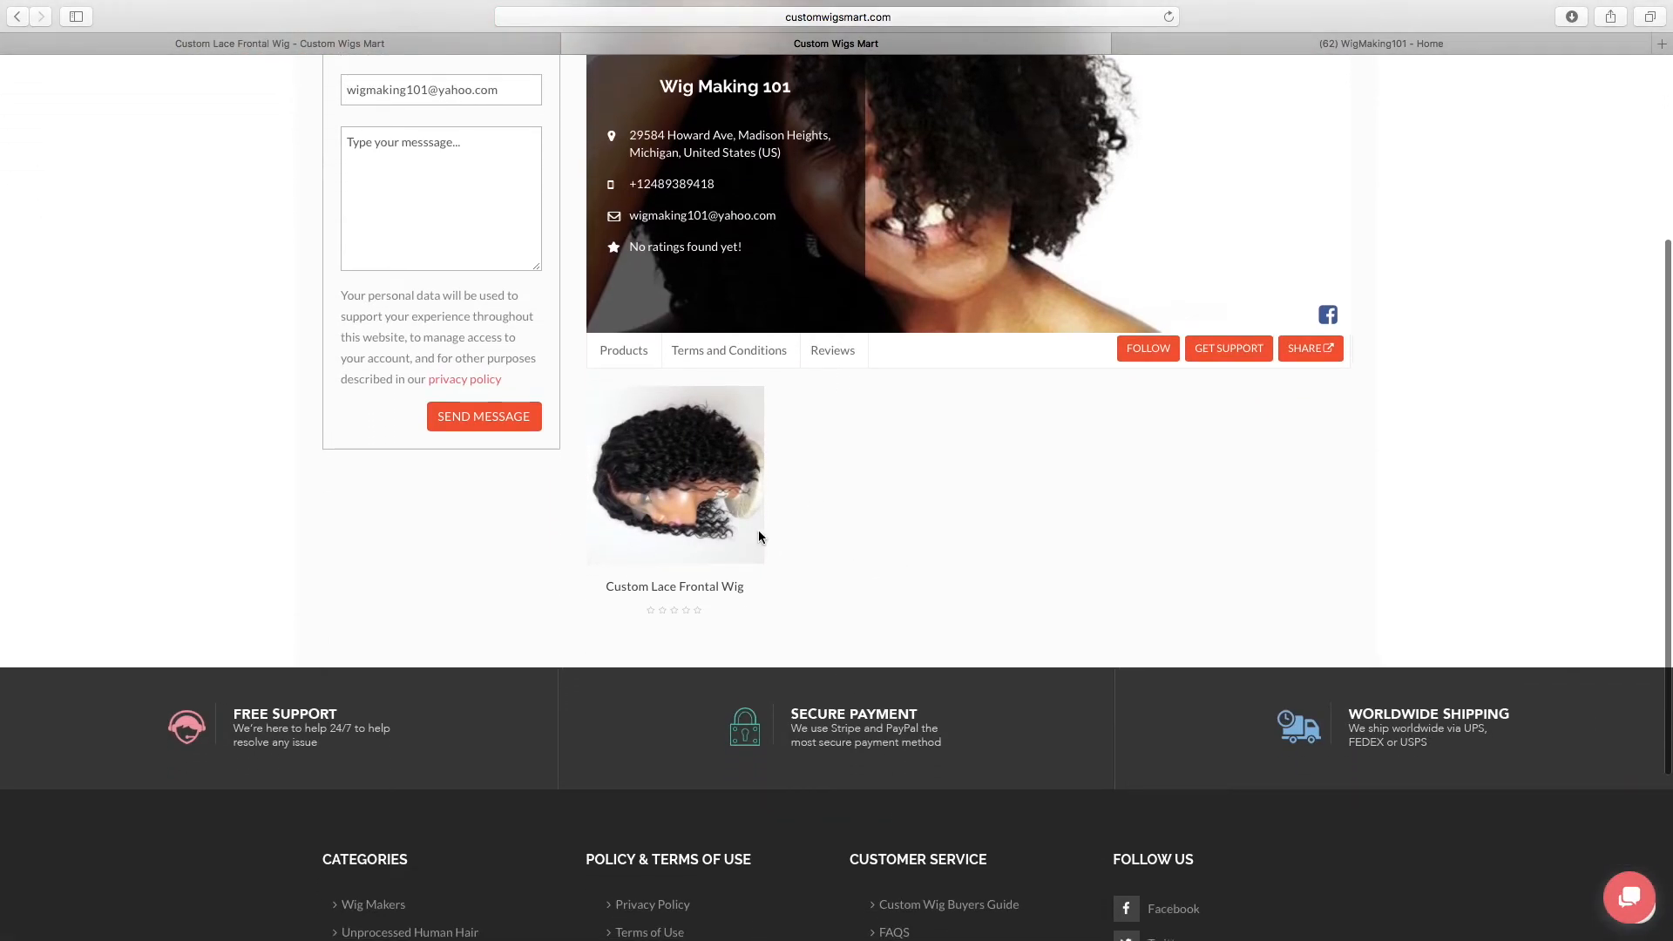
Examine the Custom Lace Frontal Wig listing in a quick view and close it
{"action": "mouse_move", "coordinate": [688, 529]}
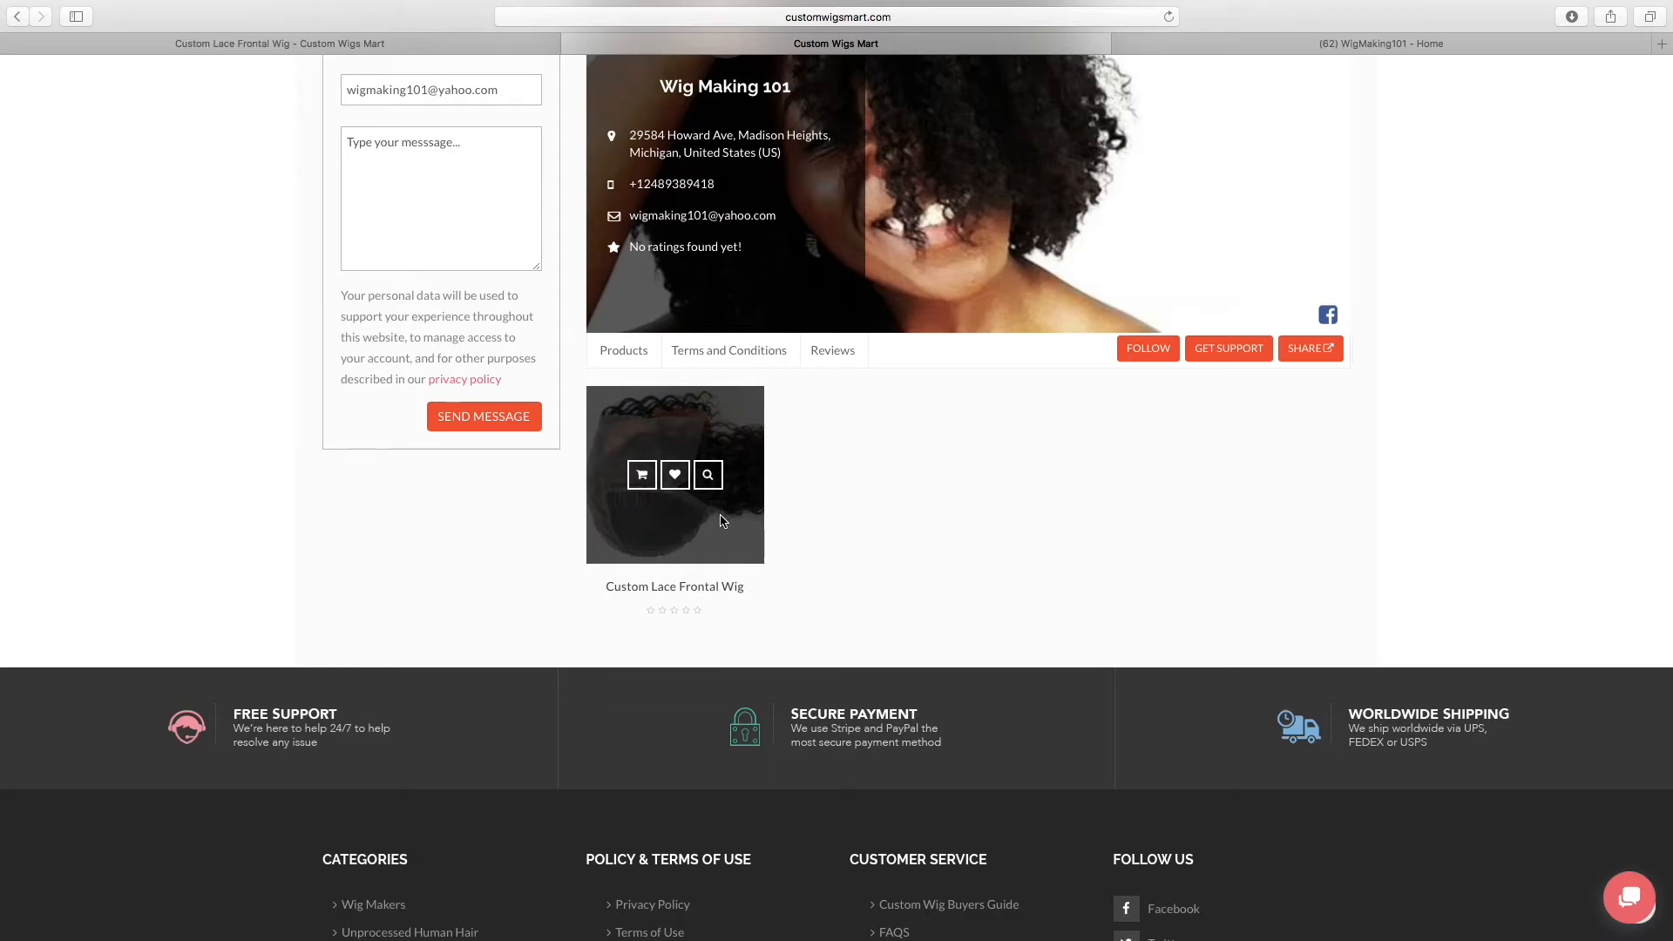
{"action": "left_click", "coordinate": [708, 475]}
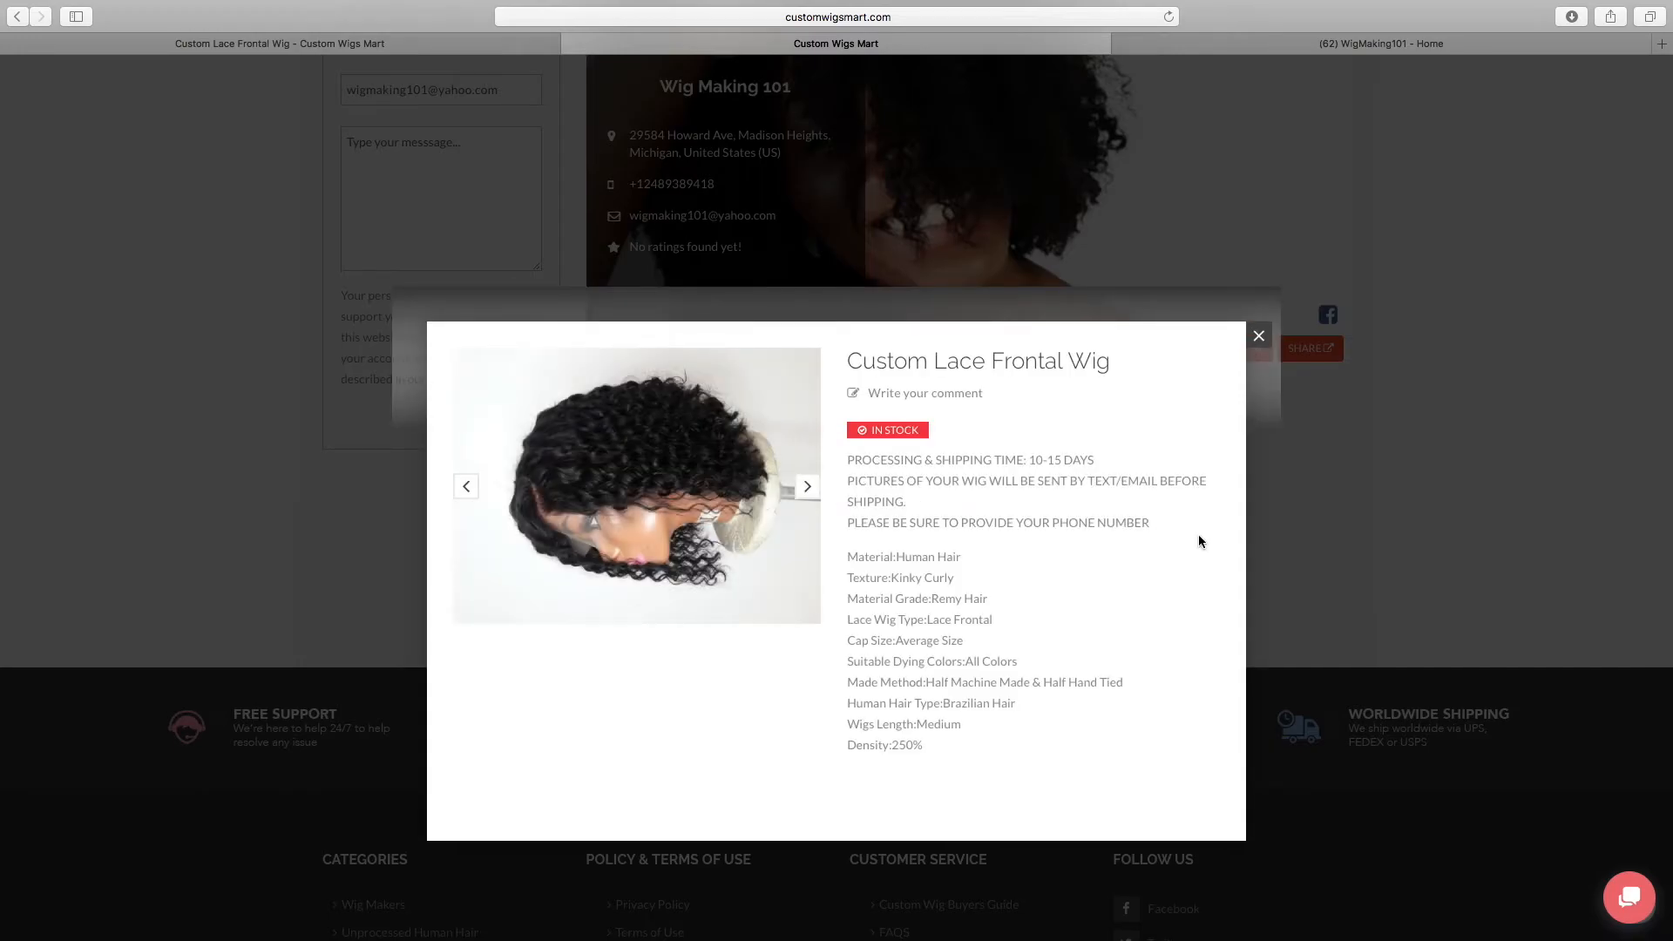
{"action": "left_click", "coordinate": [1441, 537]}
Open the Custom Lace Frontal Wig's full product page and examine it down to the reviews section
{"action": "mouse_move", "coordinate": [697, 501]}
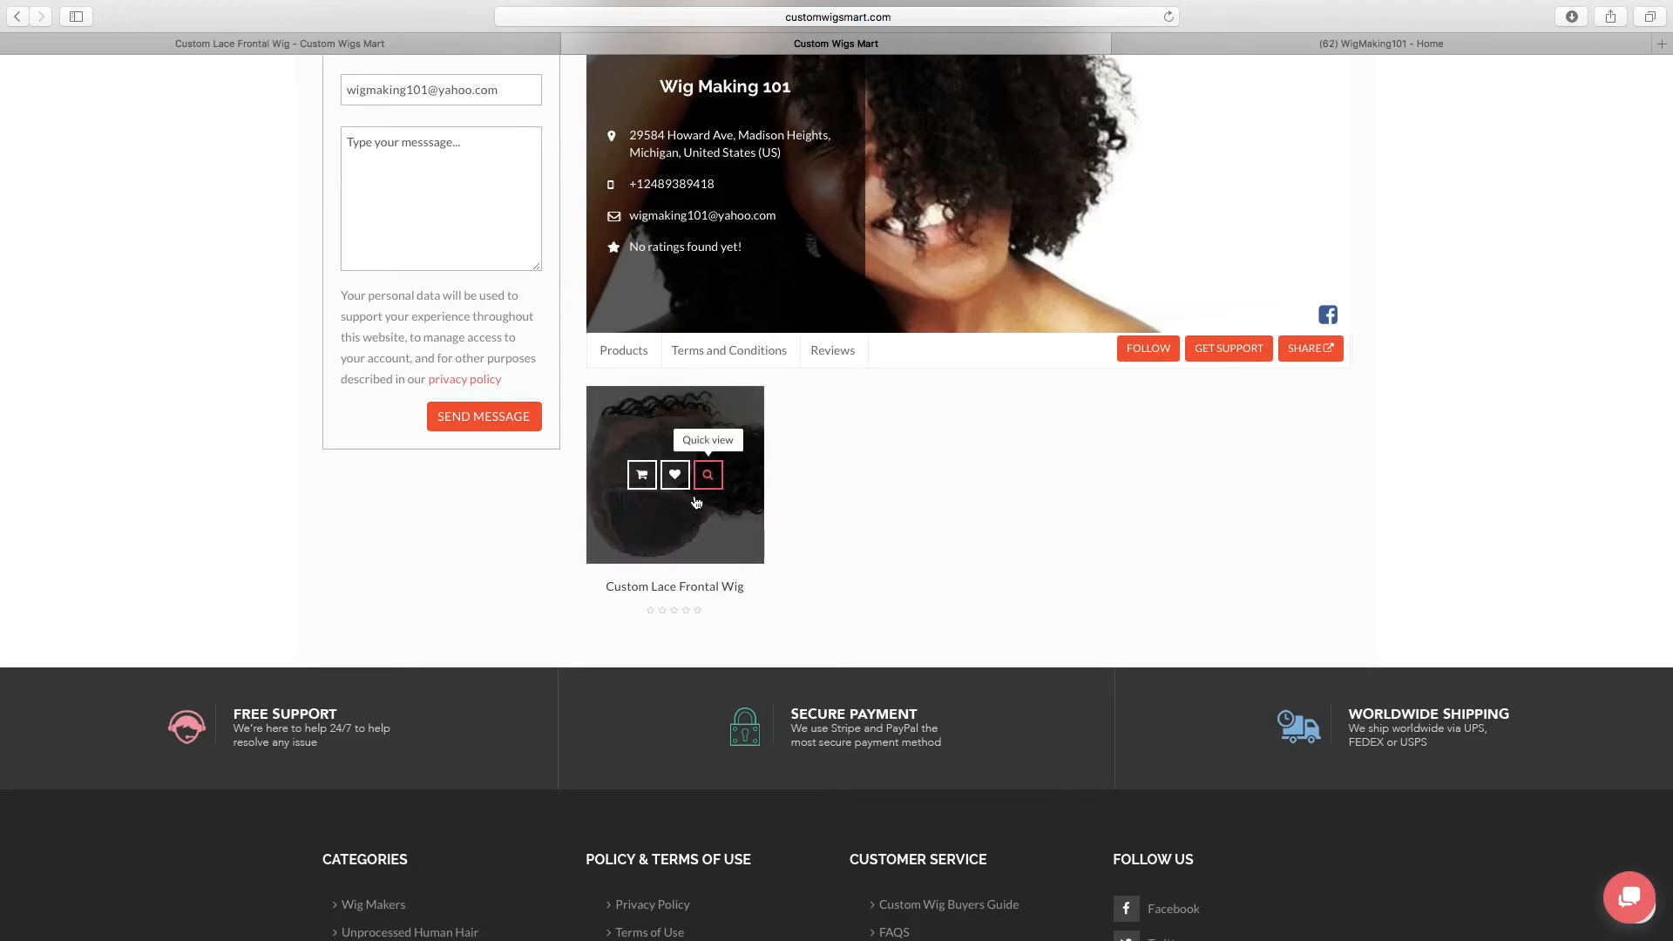
{"action": "left_click", "coordinate": [646, 482]}
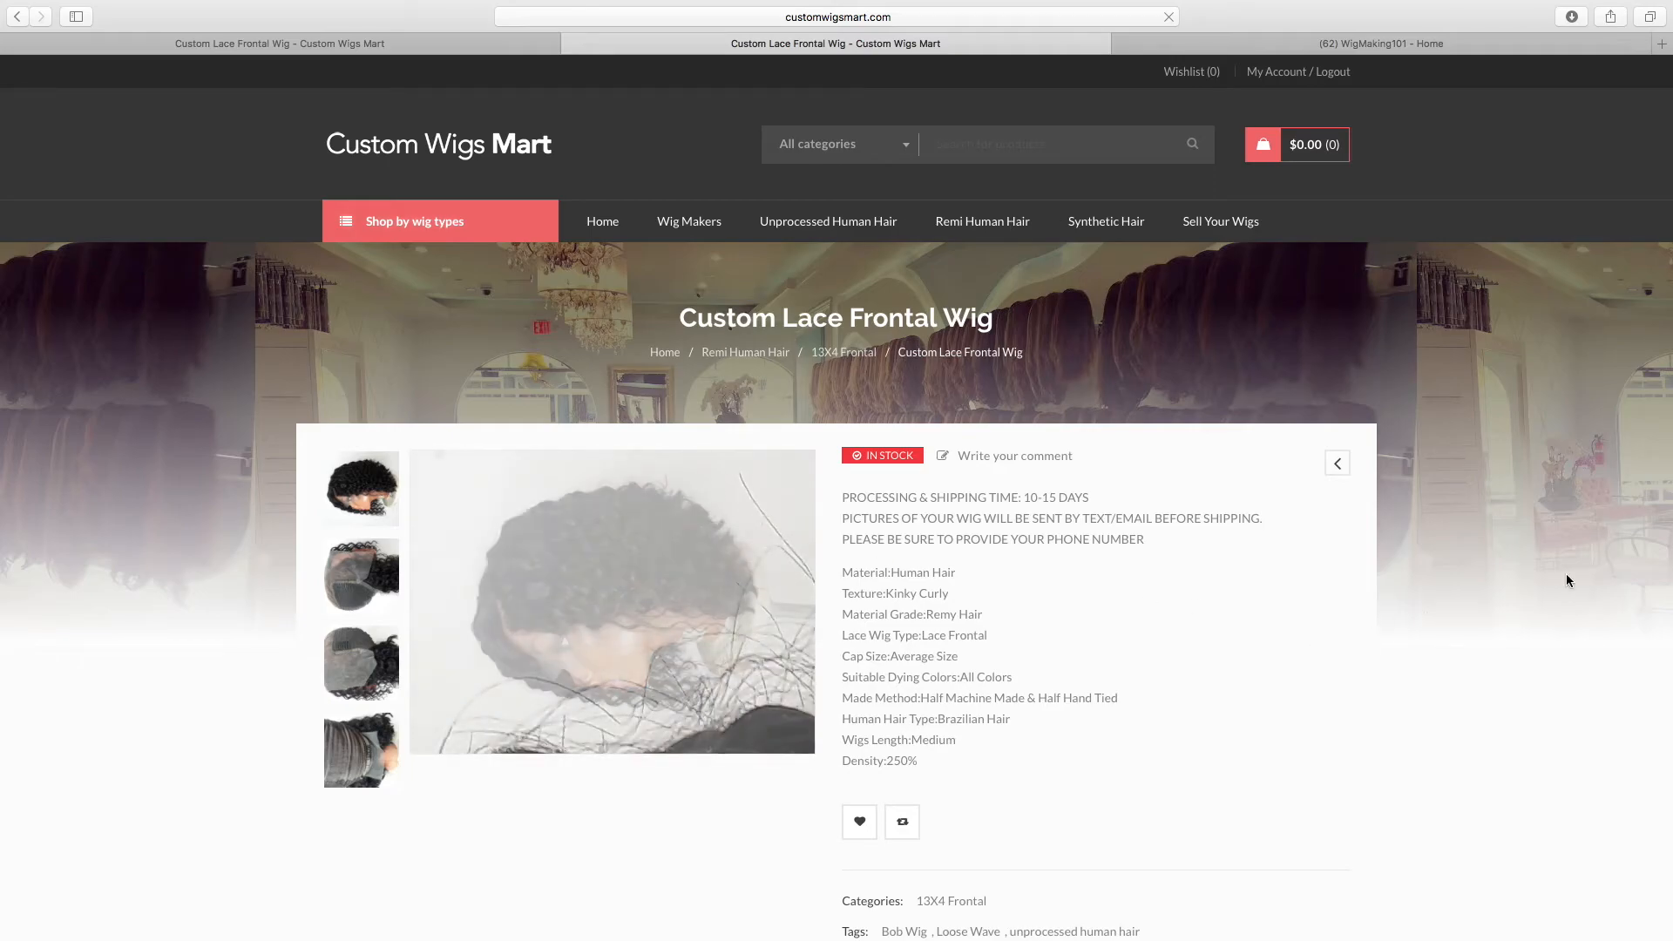
{"action": "scroll", "coordinate": [1566, 573], "scroll_direction": "down", "scroll_amount": 5}
{"action": "scroll", "coordinate": [1566, 580], "scroll_direction": "down", "scroll_amount": 3}
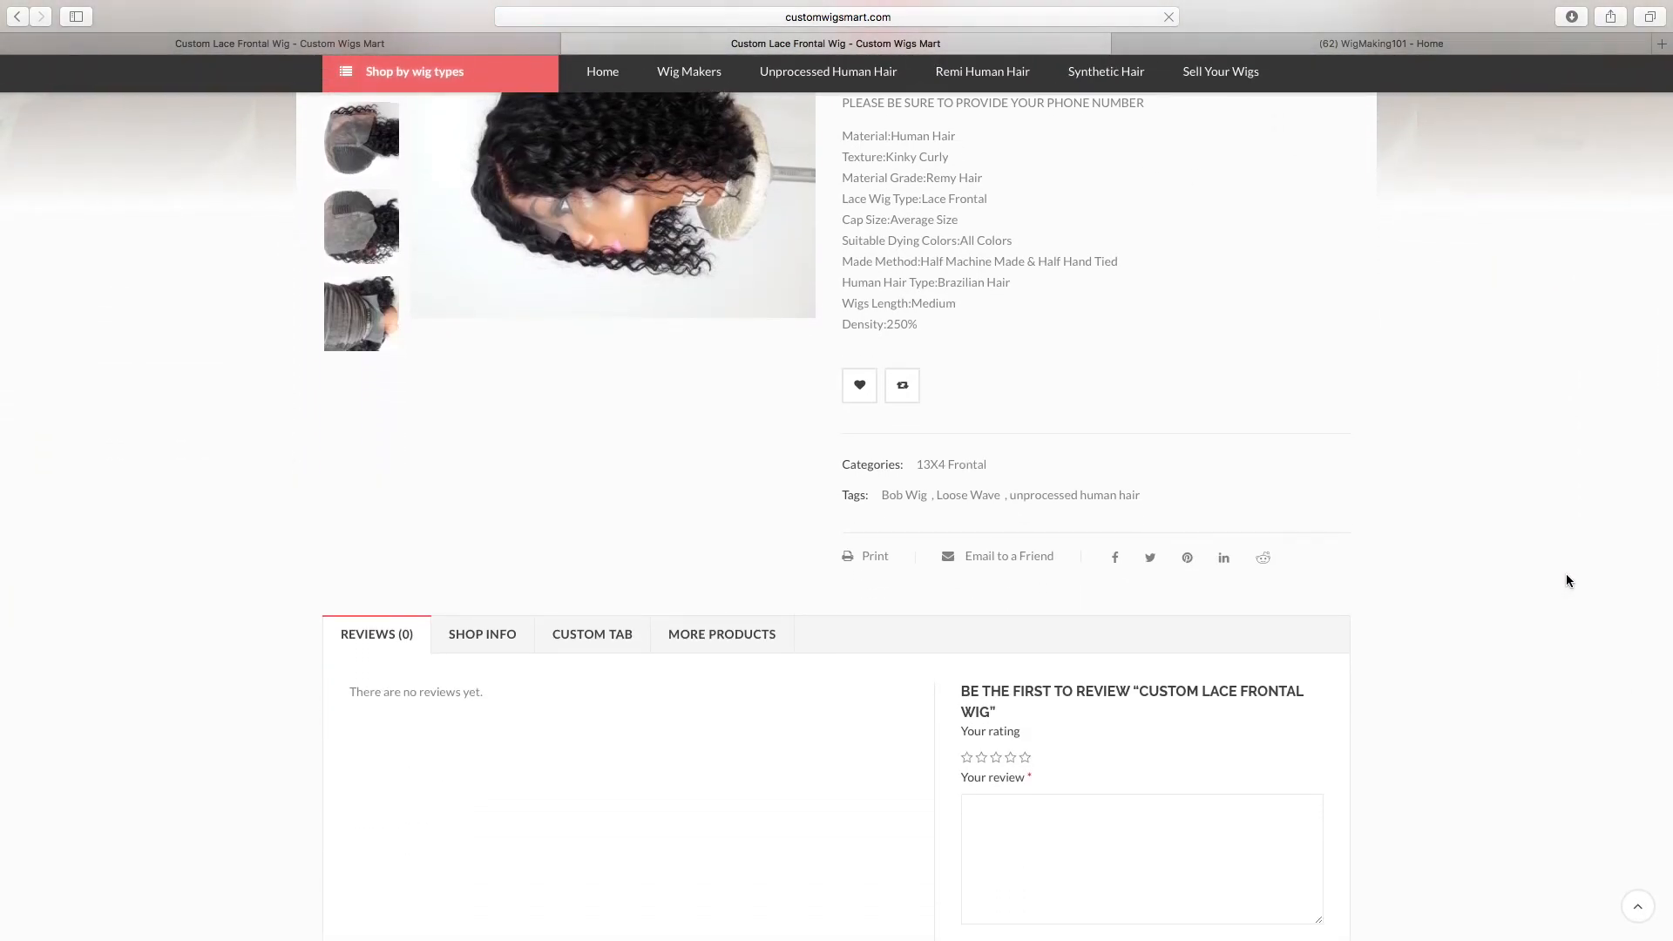
{"action": "scroll", "coordinate": [1566, 574], "scroll_direction": "down", "scroll_amount": 1}
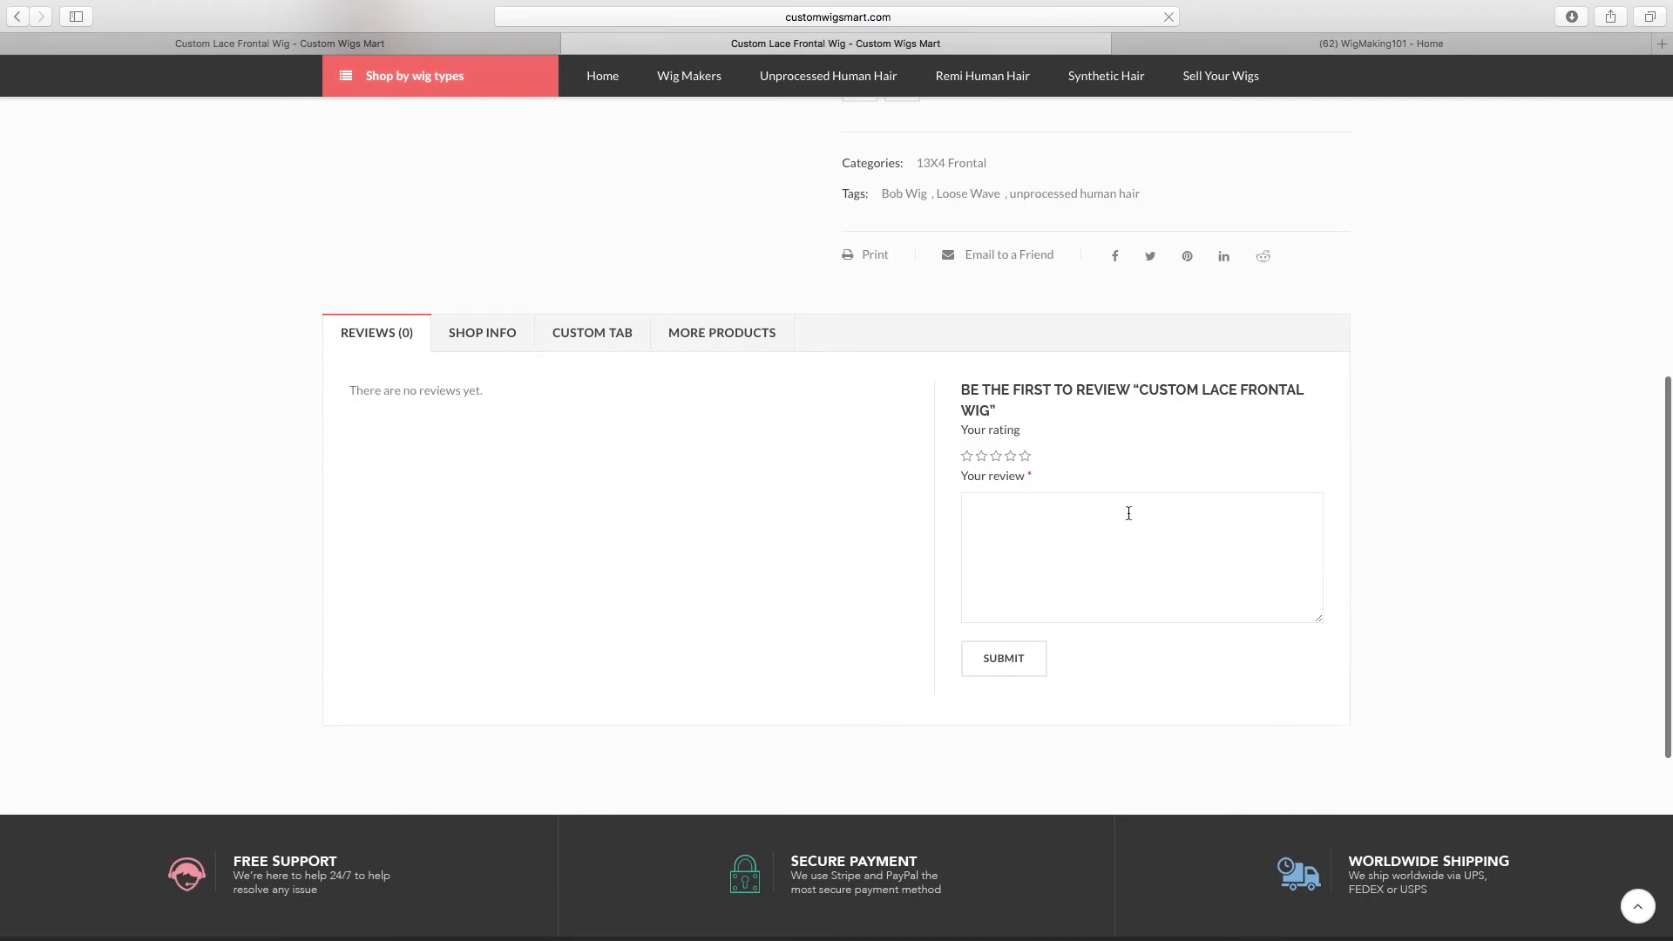
Examine the product page's Shop Info, Custom Tab and More Products sections and return to the product details
{"action": "left_click", "coordinate": [460, 342]}
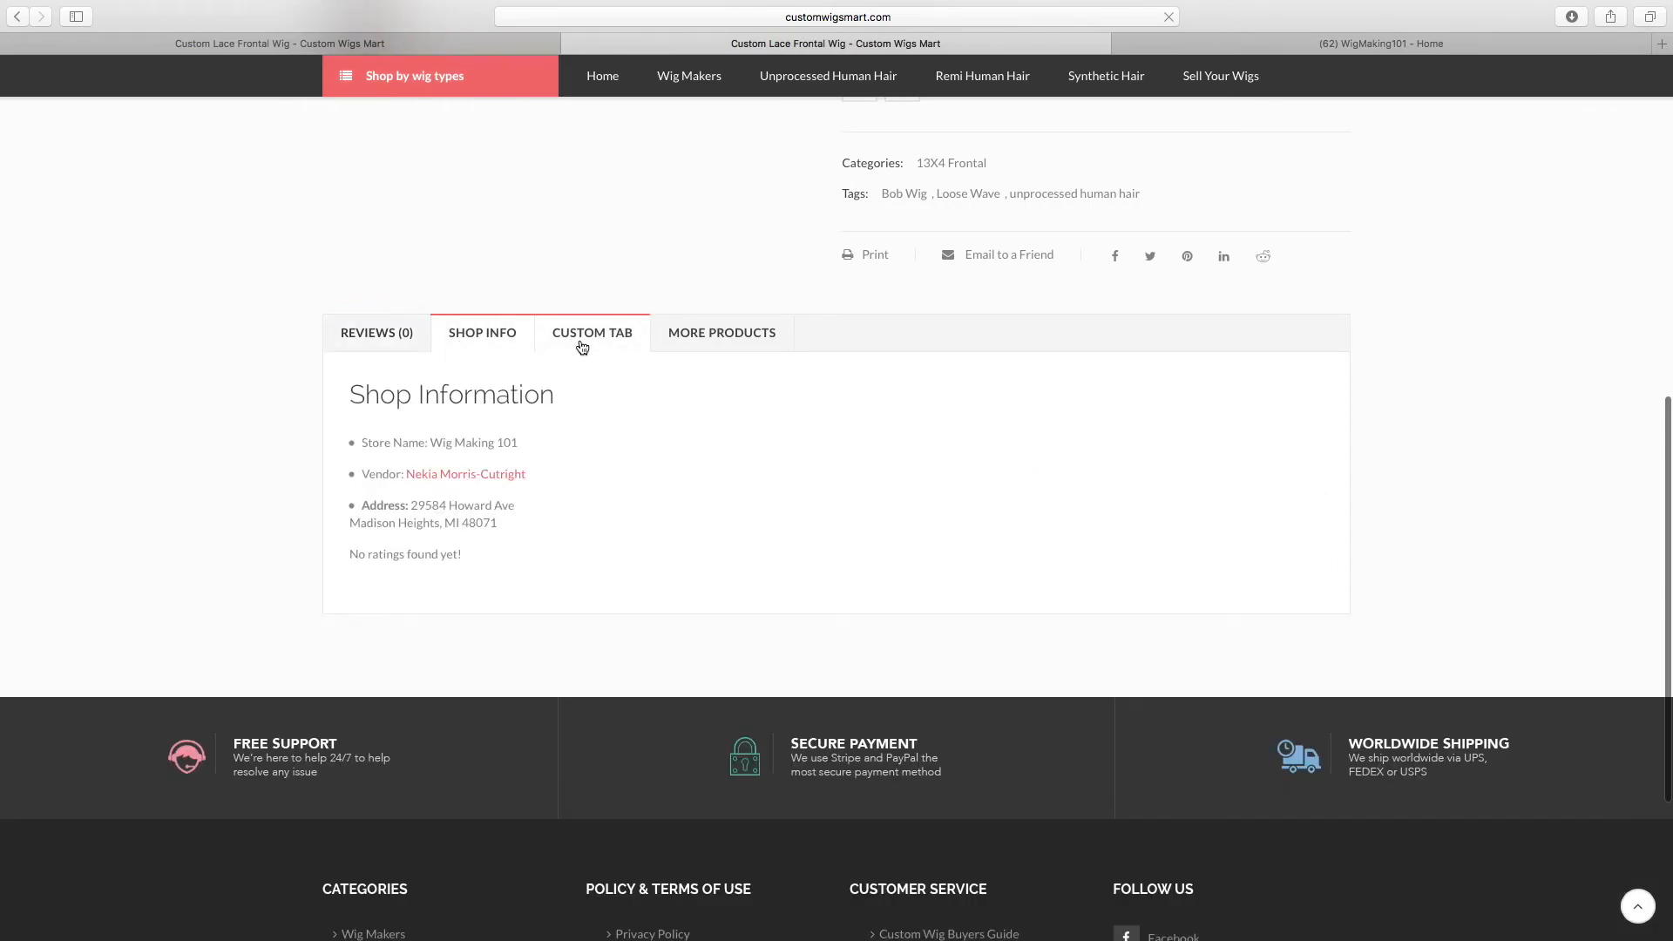
{"action": "left_click", "coordinate": [582, 346]}
{"action": "left_click", "coordinate": [706, 340]}
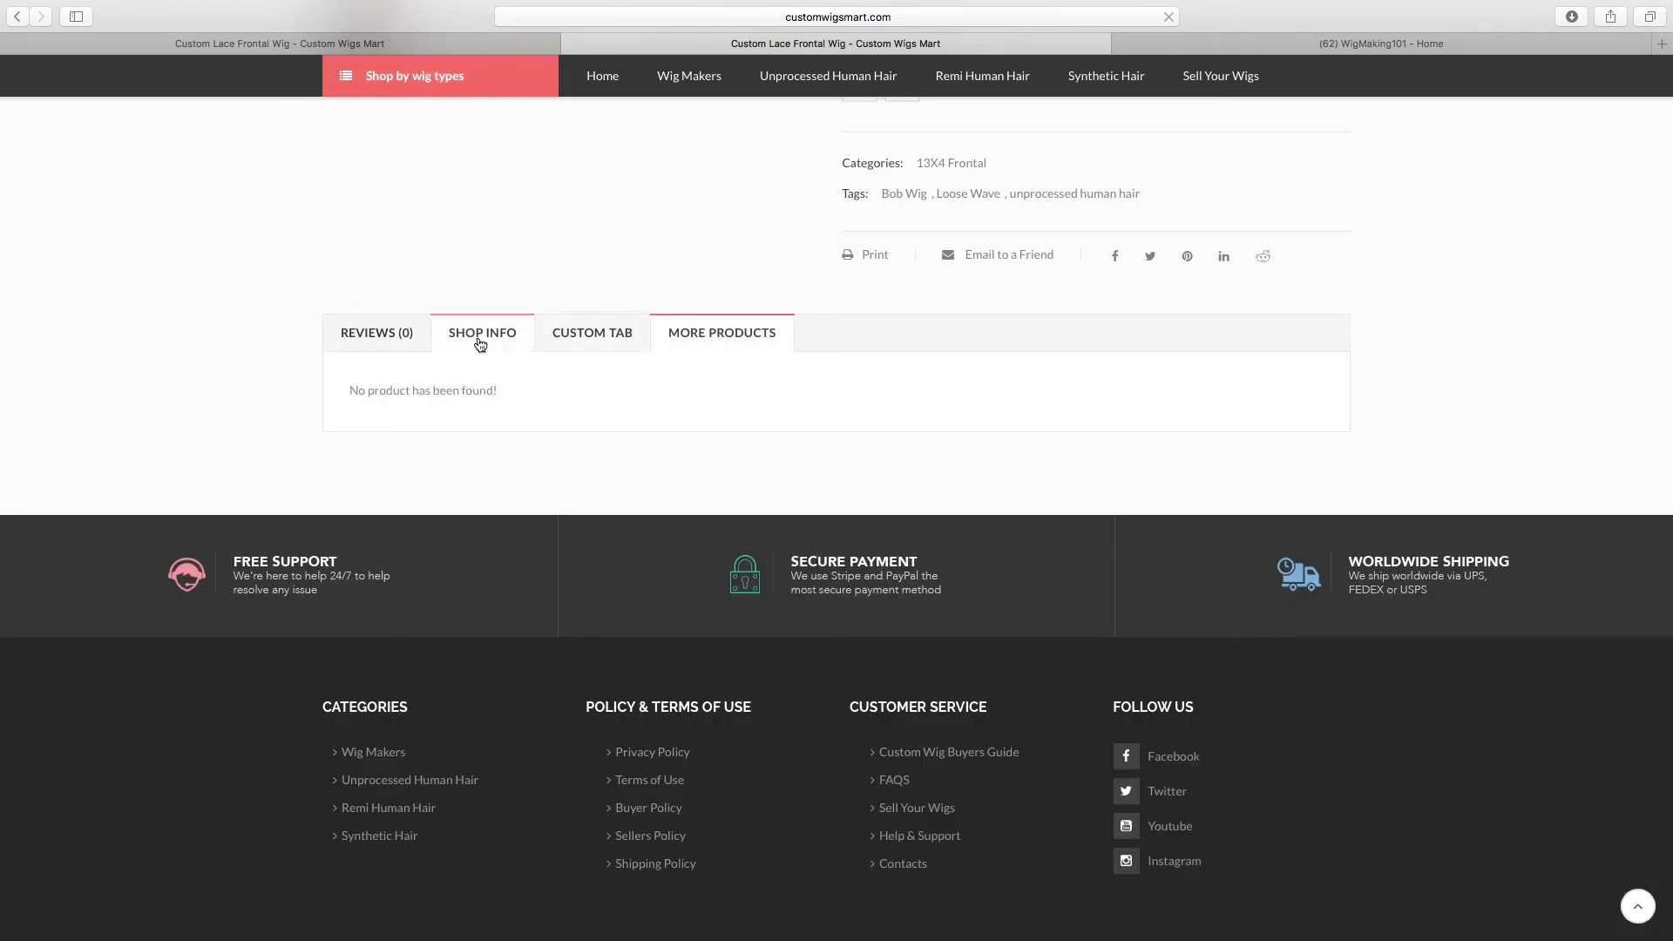
{"action": "left_click", "coordinate": [480, 345]}
{"action": "scroll", "coordinate": [802, 371], "scroll_direction": "up", "scroll_amount": 10}
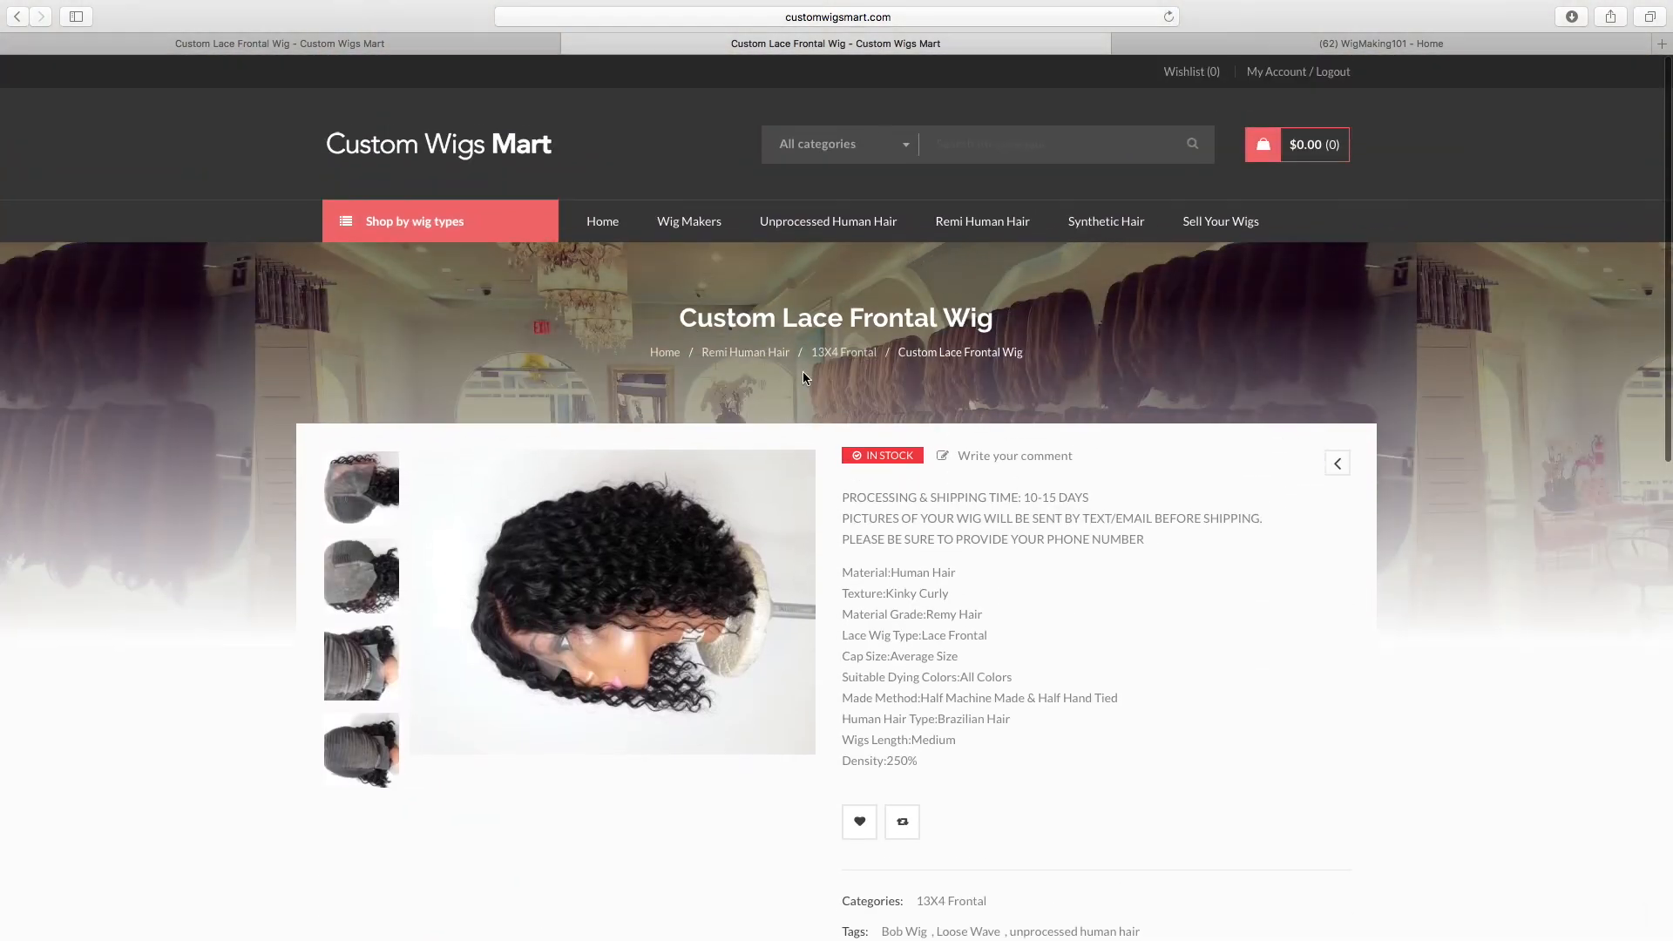
Return to the vendor's public store page and examine its banner, contact form and product listing
{"action": "left_click", "coordinate": [14, 17]}
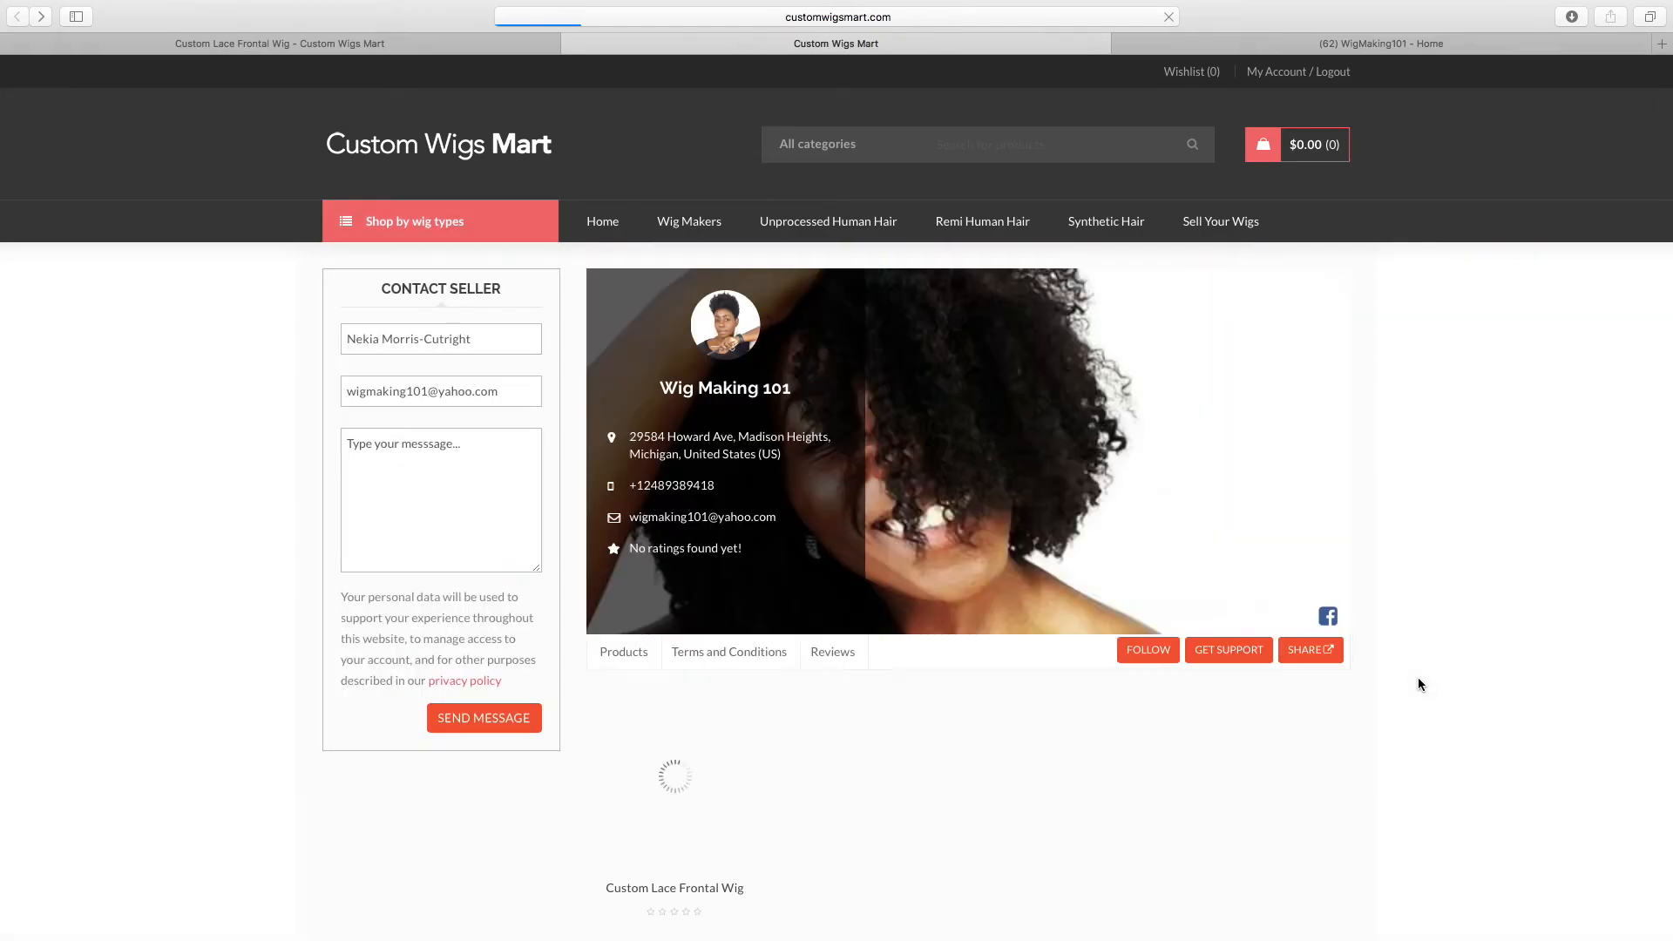
{"action": "scroll", "coordinate": [1194, 741], "scroll_direction": "down", "scroll_amount": 2}
{"action": "scroll", "coordinate": [1193, 742], "scroll_direction": "down", "scroll_amount": 2}
{"action": "scroll", "coordinate": [1194, 742], "scroll_direction": "up", "scroll_amount": 4}
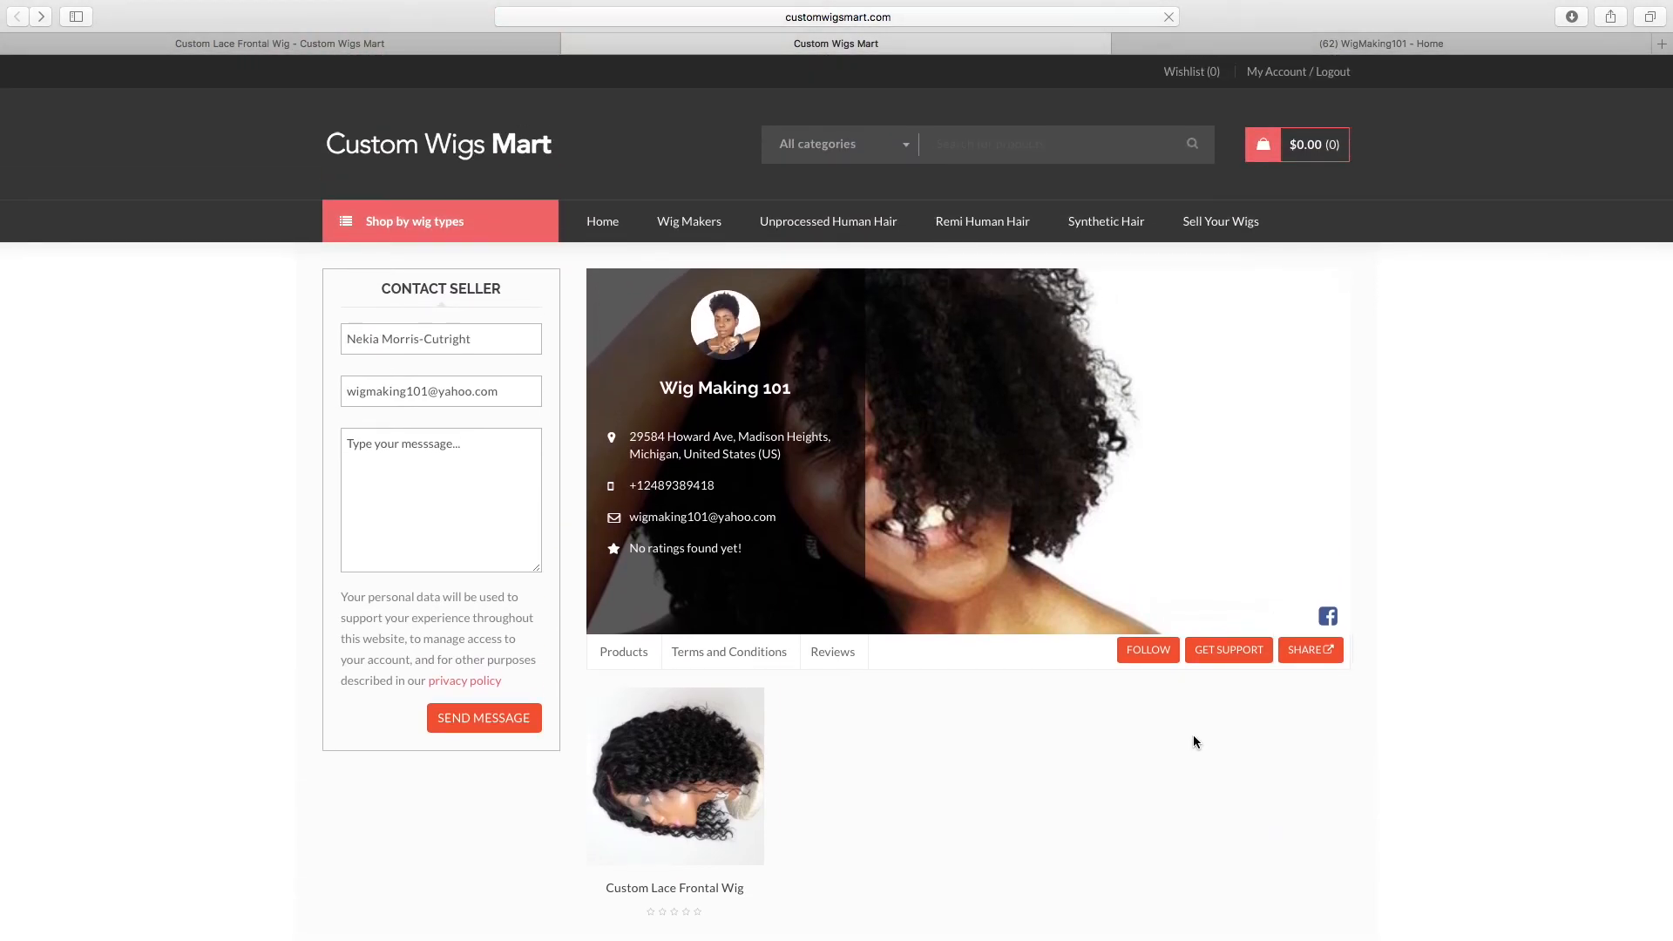
{"action": "scroll", "coordinate": [1193, 742], "scroll_direction": "down", "scroll_amount": 3}
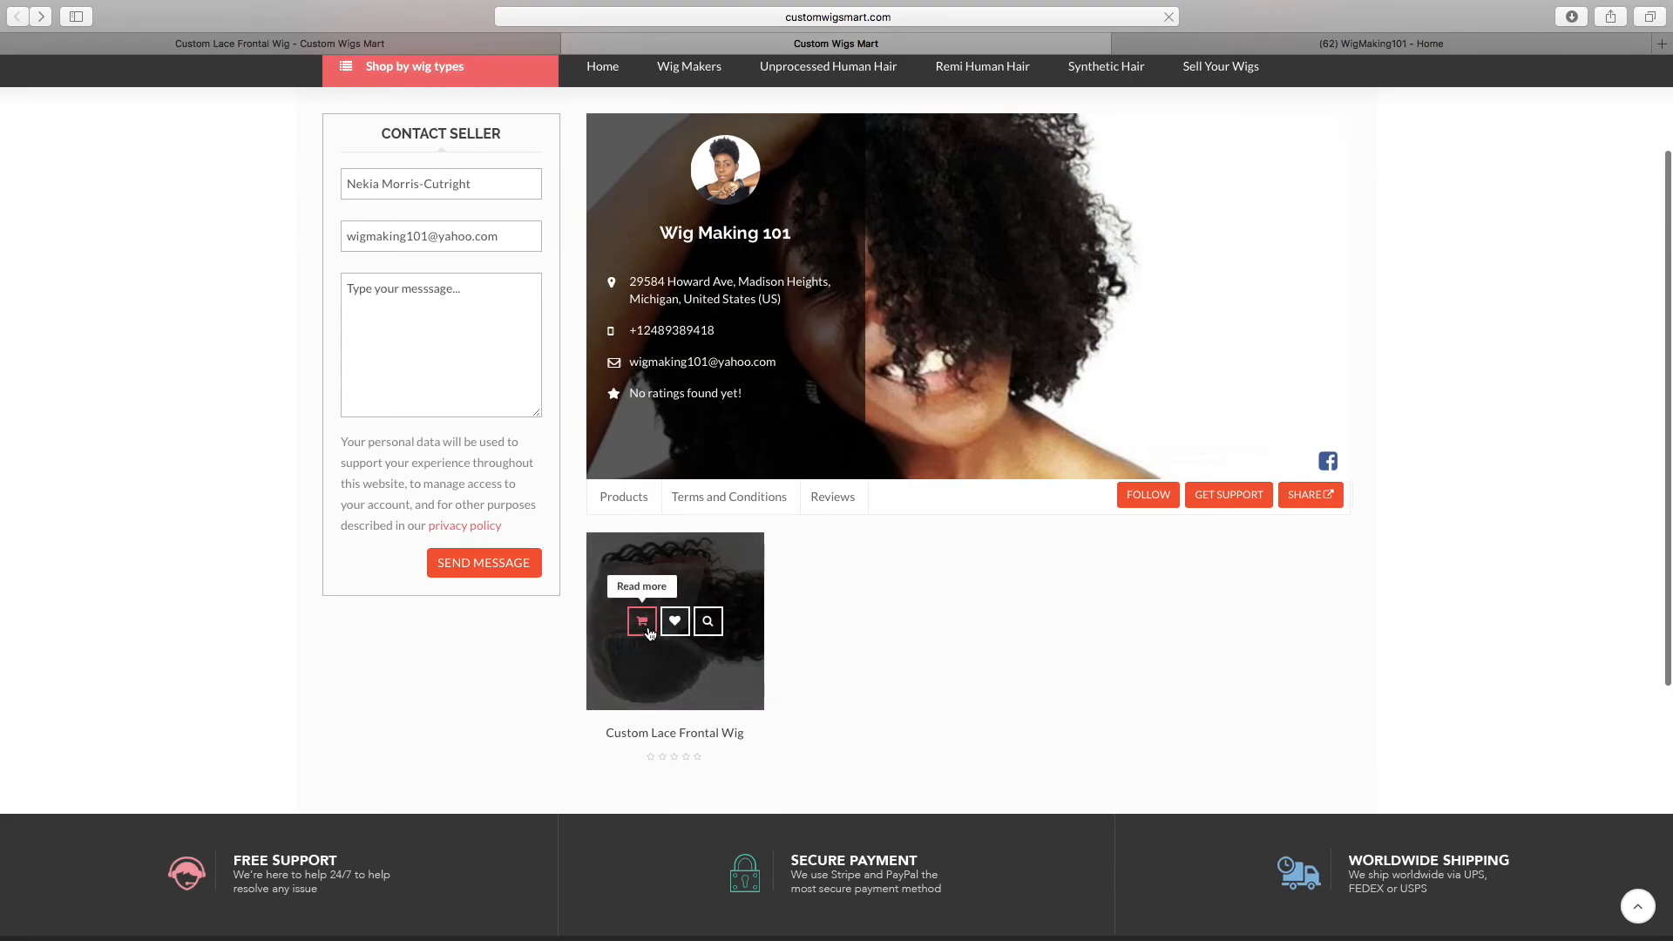
Reopen the Custom Lace Frontal Wig's full product page to review its details, and go to the marketplace's home page
{"action": "left_click", "coordinate": [655, 735]}
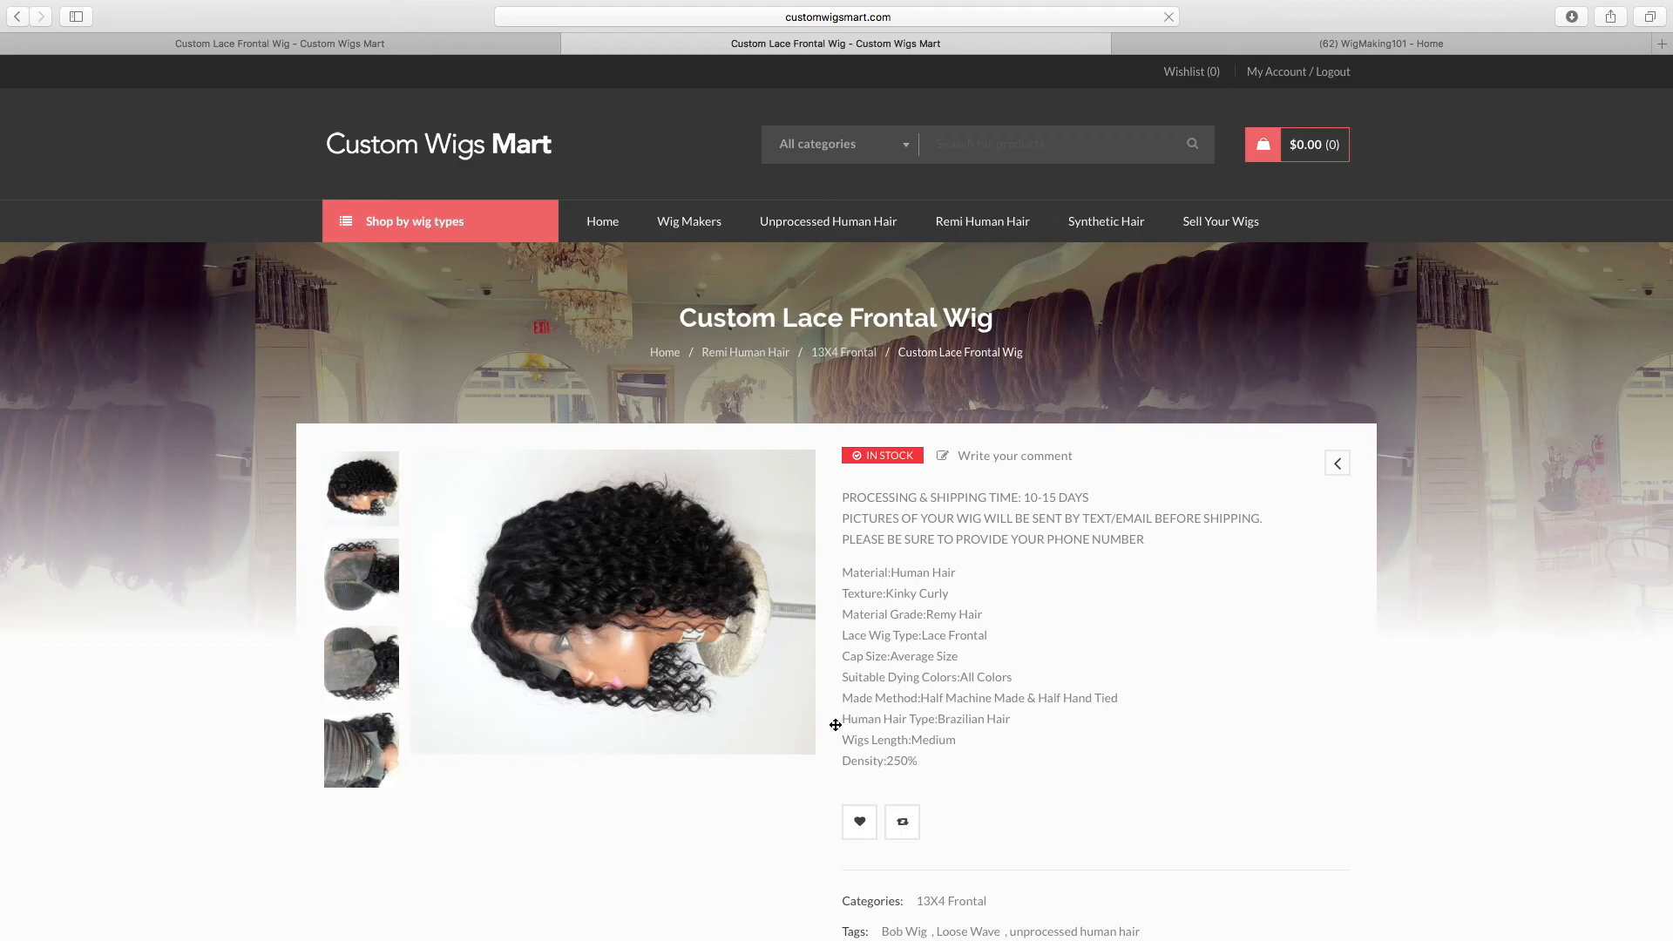
{"action": "scroll", "coordinate": [1232, 688], "scroll_direction": "down", "scroll_amount": 2}
{"action": "scroll", "coordinate": [1234, 688], "scroll_direction": "down", "scroll_amount": 2}
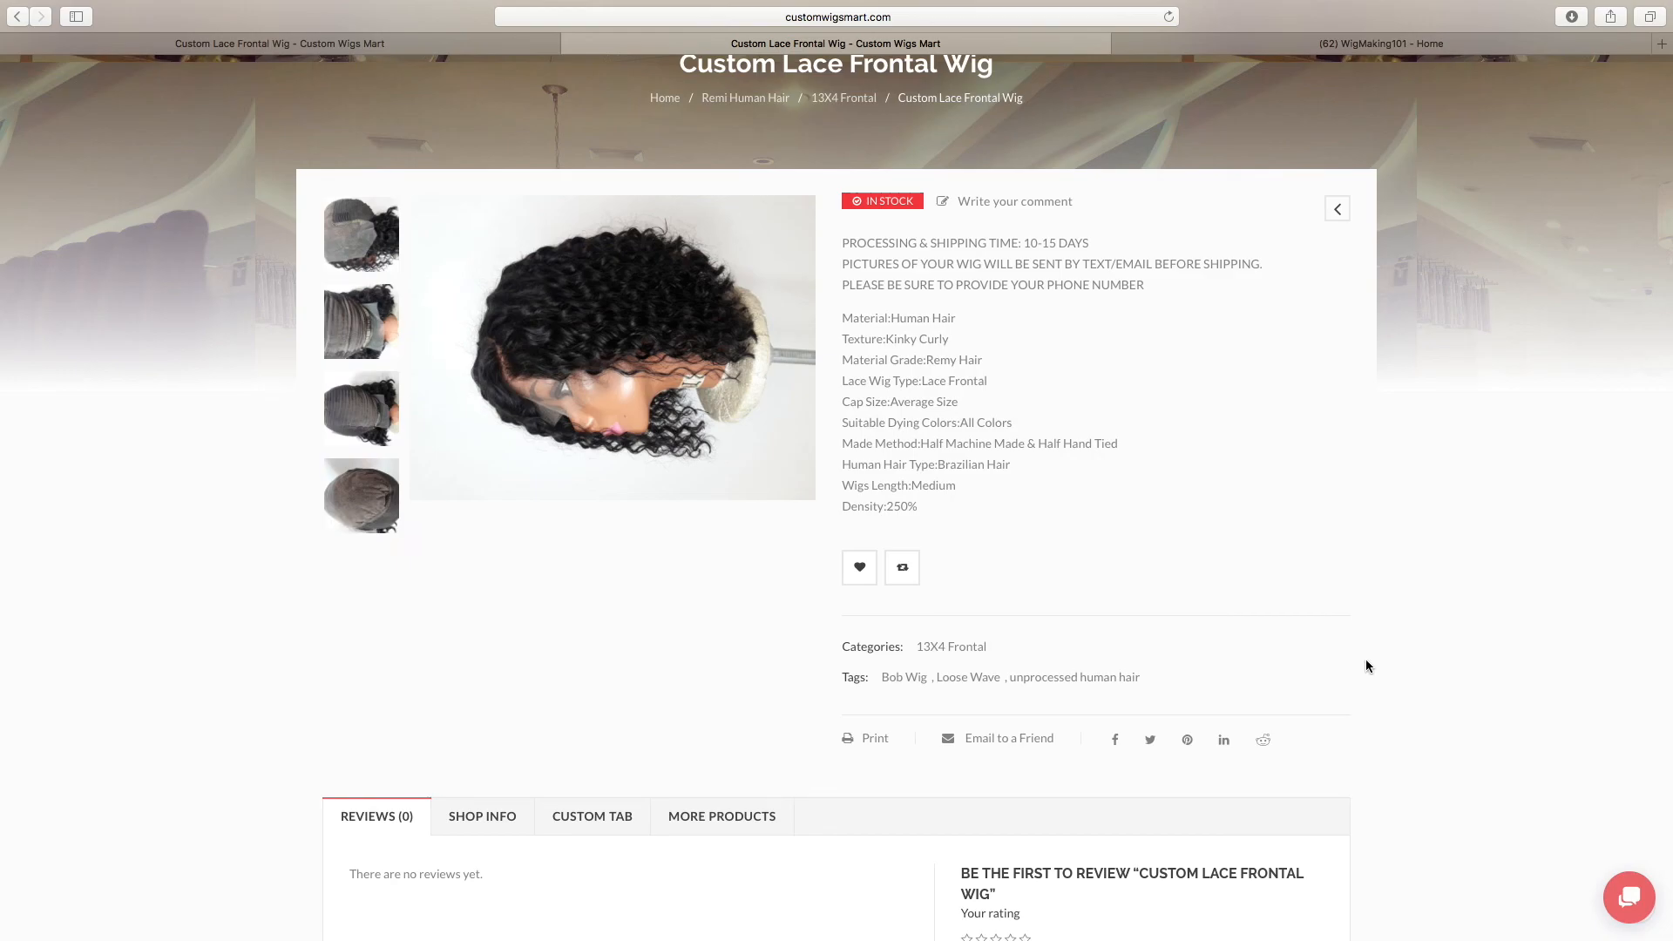
{"action": "scroll", "coordinate": [1456, 602], "scroll_direction": "up", "scroll_amount": 3}
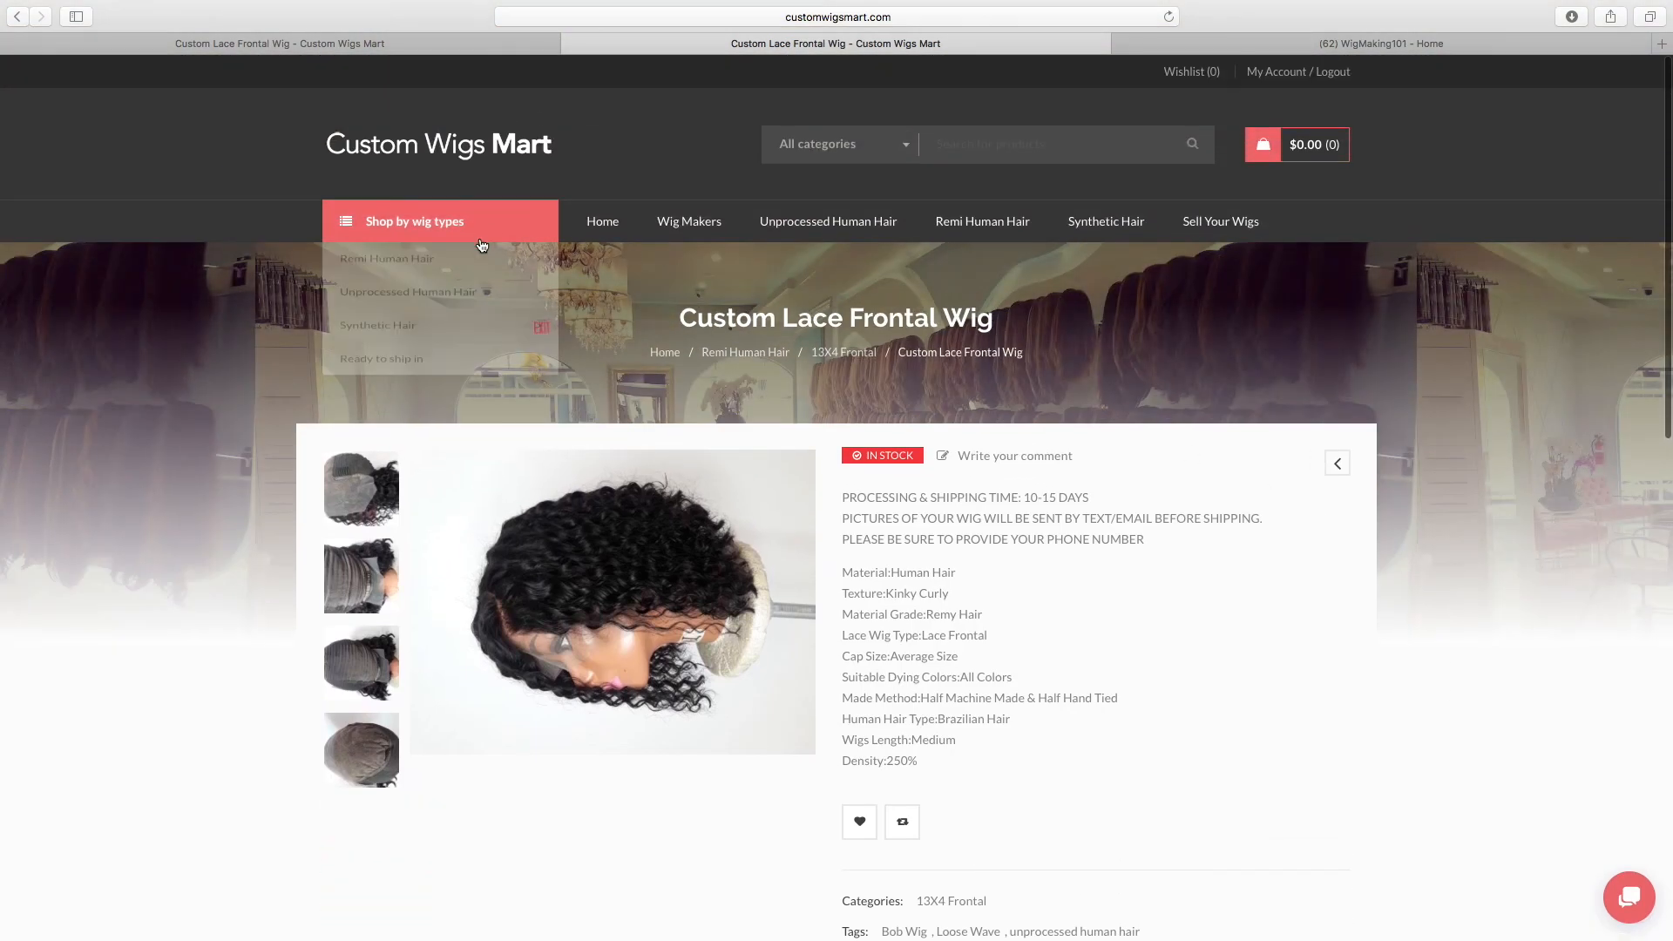
{"action": "left_click", "coordinate": [607, 228]}
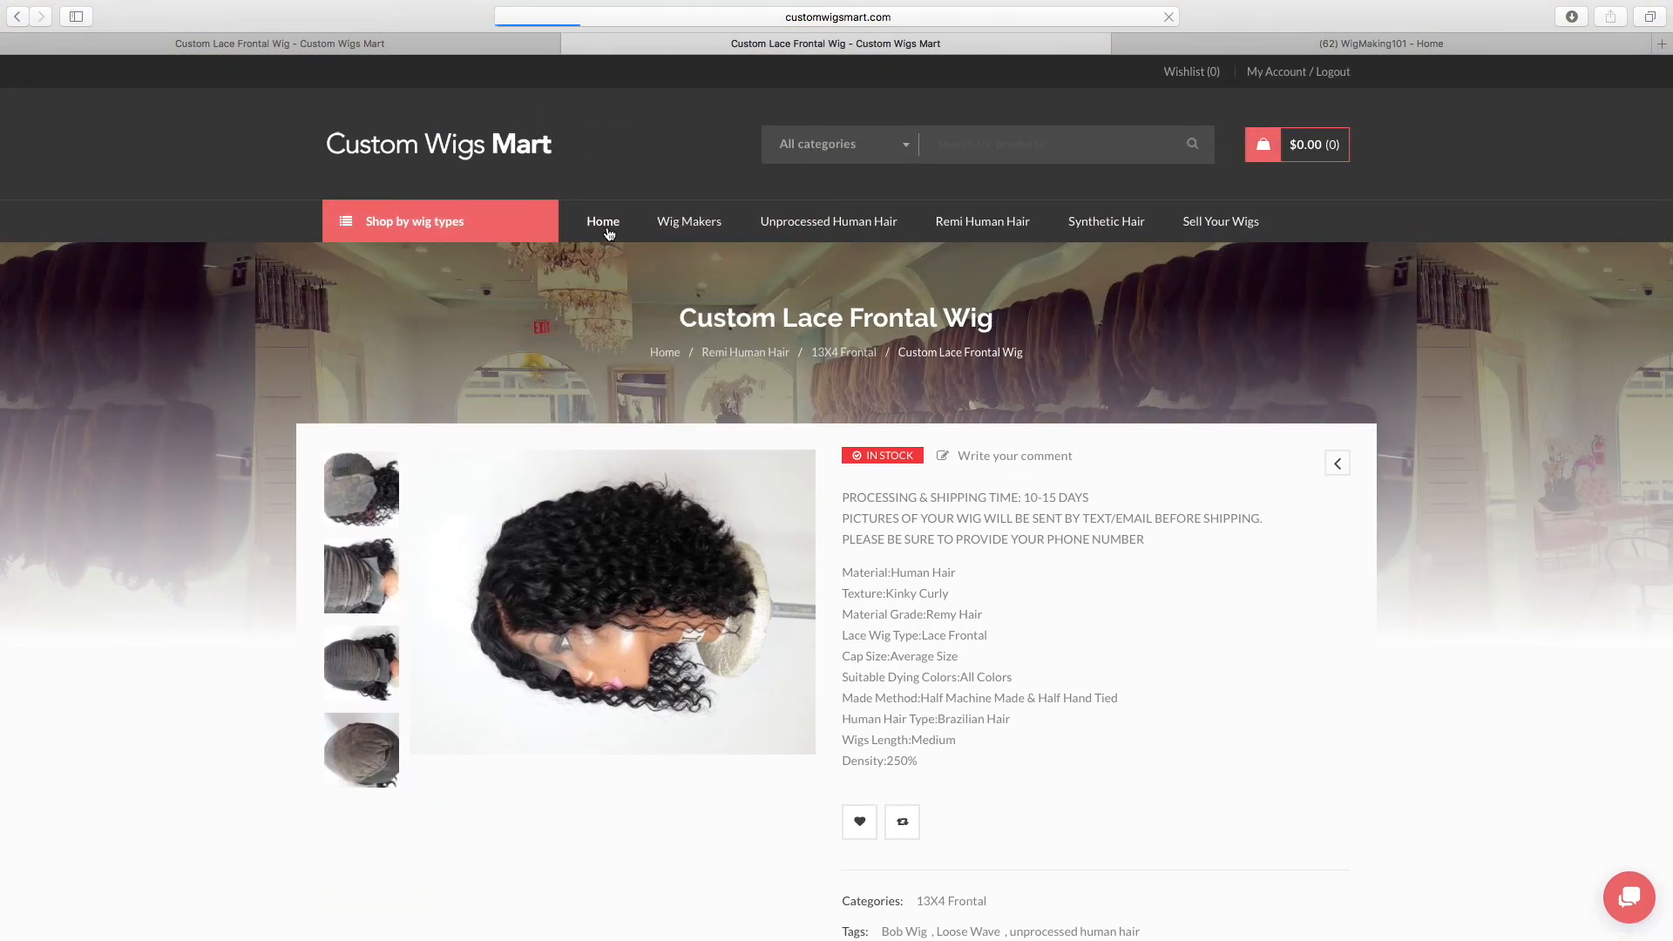